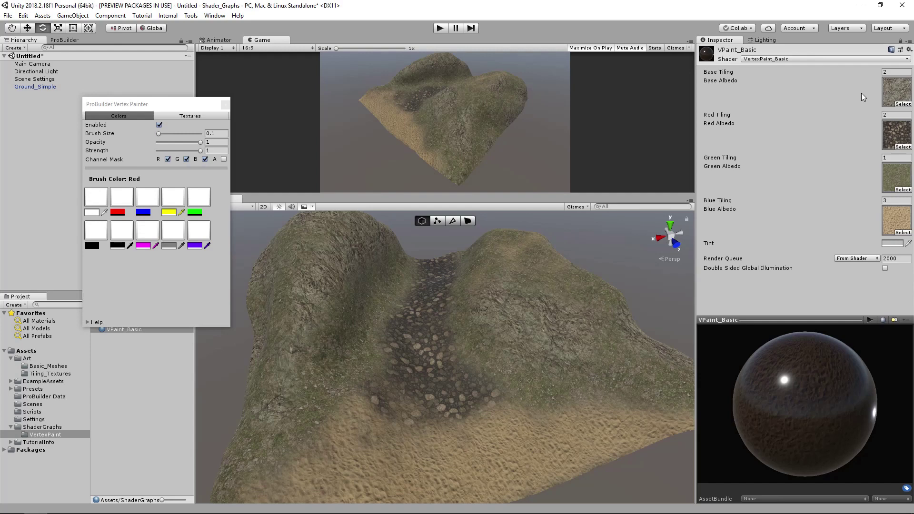
{"action": "mouse_move", "coordinate": [180, 109]}
{"action": "left_mouse_down"}
{"action": "mouse_move", "coordinate": [201, 101]}
{"action": "mouse_move", "coordinate": [221, 110]}
{"action": "mouse_move", "coordinate": [181, 110]}
{"action": "left_mouse_up"}
{"action": "mouse_move", "coordinate": [490, 312]}
{"action": "left_mouse_down", "text": "alt"}
{"action": "mouse_move", "coordinate": [461, 370]}
{"action": "mouse_move", "coordinate": [510, 321]}
{"action": "mouse_move", "coordinate": [384, 259]}
{"action": "left_mouse_up", "text": "alt"}
{"action": "left_click_drag", "start_coordinate": [176, 109], "coordinate": [188, 113]}
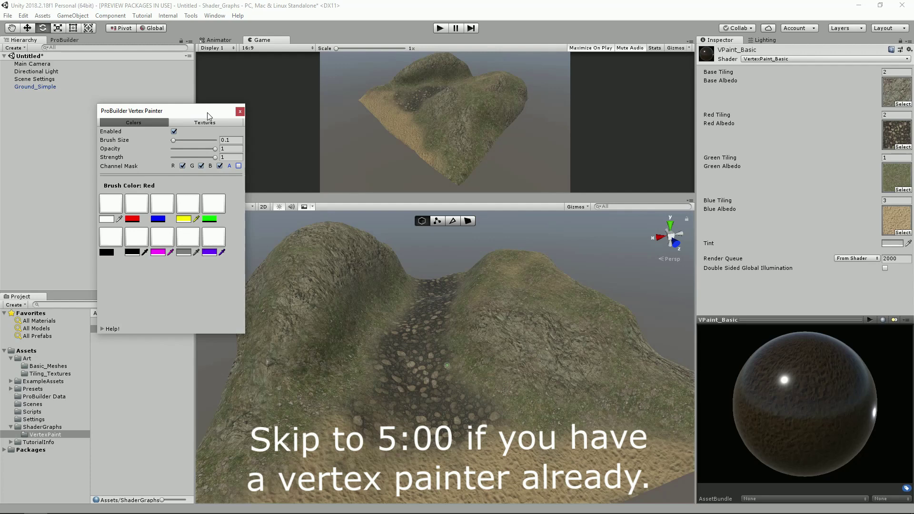
{"action": "left_click_drag", "start_coordinate": [208, 115], "coordinate": [214, 108]}
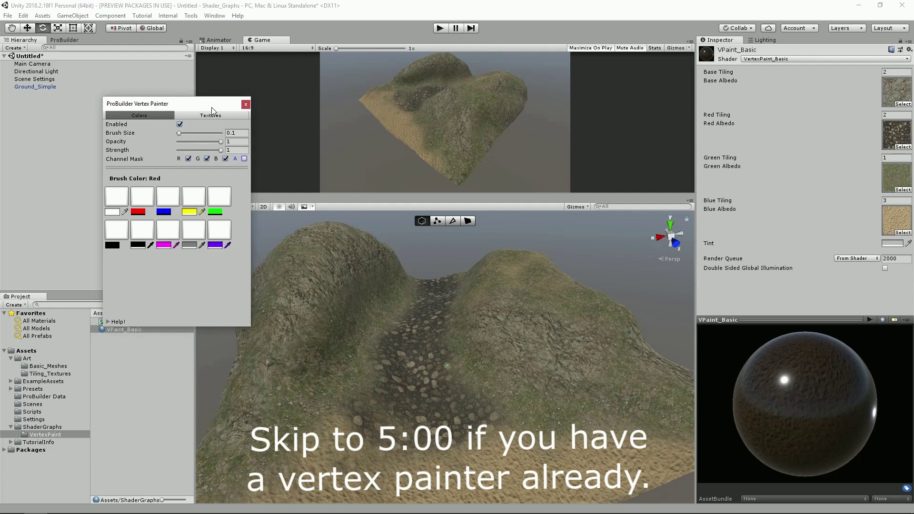
{"action": "mouse_move", "coordinate": [212, 111]}
{"action": "left_mouse_down"}
{"action": "mouse_move", "coordinate": [219, 84]}
{"action": "mouse_move", "coordinate": [208, 107]}
{"action": "left_mouse_up"}
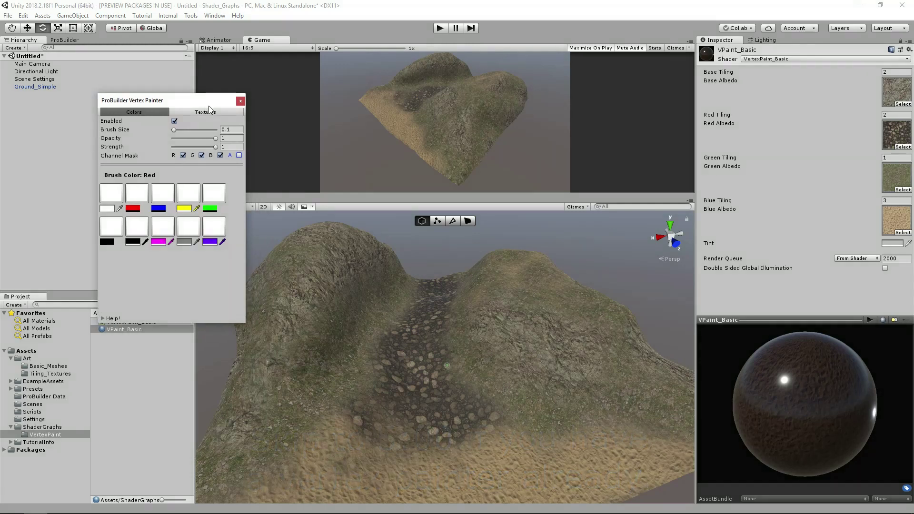
{"action": "mouse_move", "coordinate": [513, 316]}
{"action": "left_mouse_down", "text": "alt"}
{"action": "mouse_move", "coordinate": [496, 319]}
{"action": "mouse_move", "coordinate": [515, 323]}
{"action": "left_mouse_up", "text": "alt"}
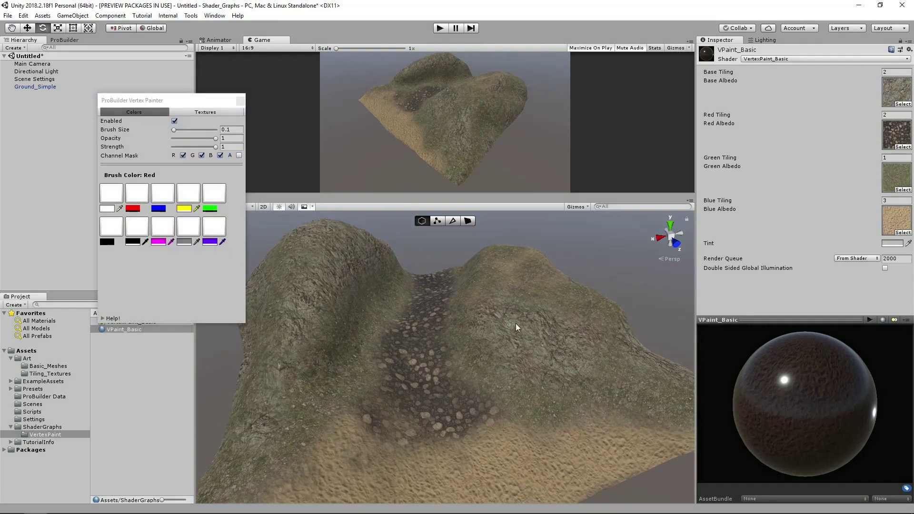
{"action": "scroll", "coordinate": [456, 338], "scroll_direction": "up", "scroll_amount": 2}
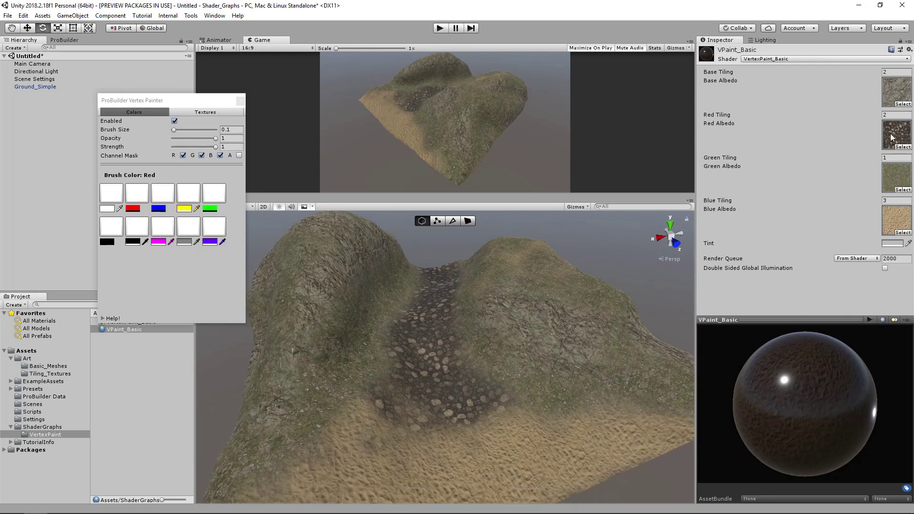
Try a Blue Tiling of 1 on the VPaint_Basic material and undo the change.
{"action": "left_click", "coordinate": [892, 201]}
{"action": "type", "text": "1"}
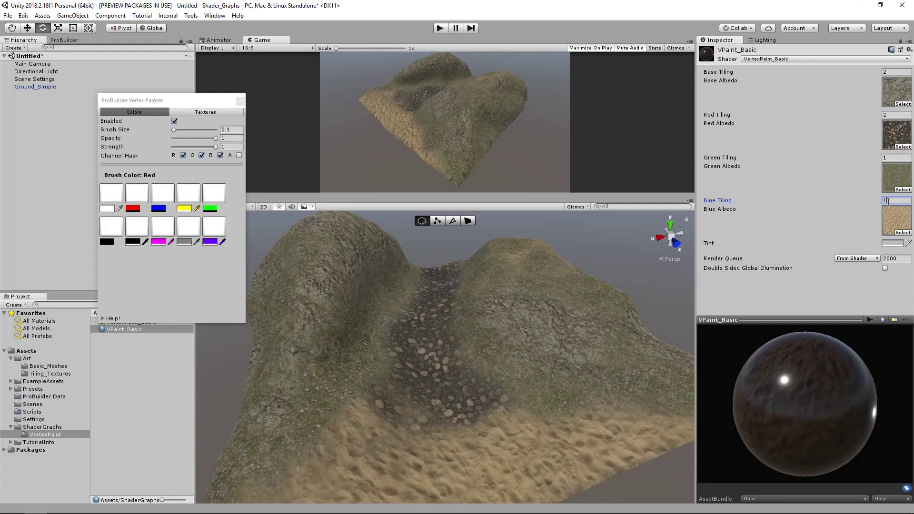
{"action": "key", "text": "Return"}
{"action": "key", "text": "ctrl+z"}
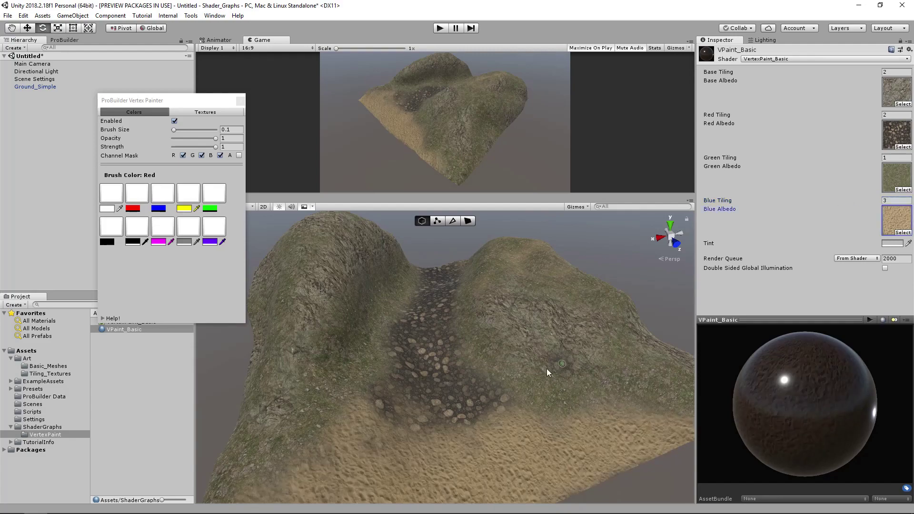
{"action": "scroll", "coordinate": [547, 370], "scroll_direction": "down", "scroll_amount": 3}
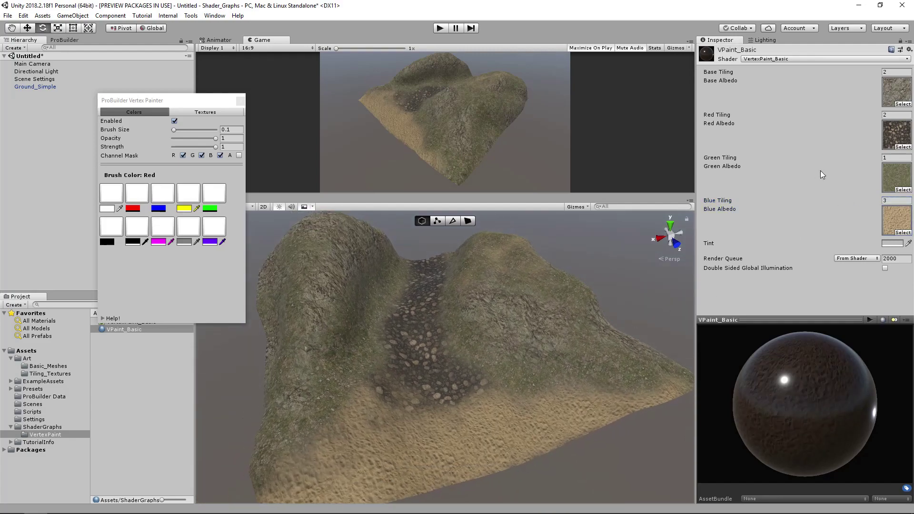
{"action": "scroll", "coordinate": [531, 320], "scroll_direction": "up", "scroll_amount": 6}
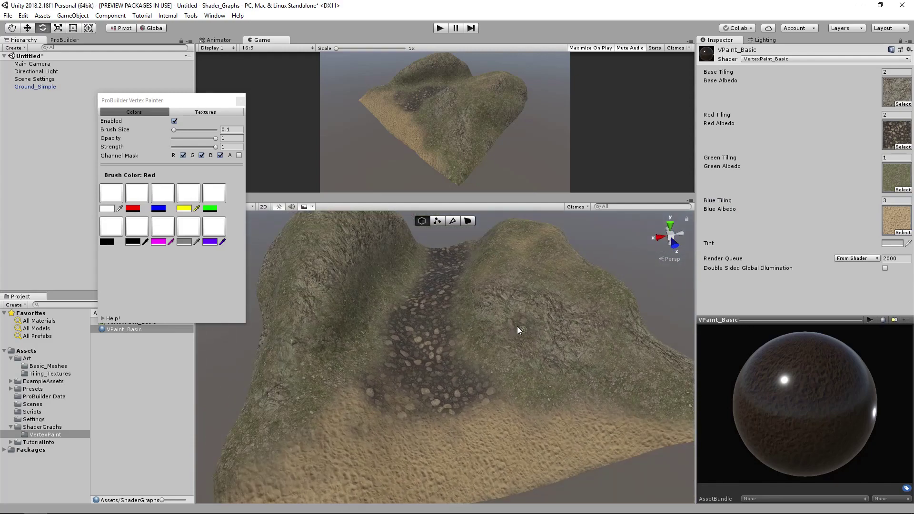
Try painting cobblestones onto the hill right of the path with the Red brush and undo the strokes.
{"action": "left_click_drag", "start_coordinate": [170, 105], "coordinate": [166, 112]}
{"action": "left_click_drag", "start_coordinate": [376, 261], "coordinate": [149, 213], "text": "alt"}
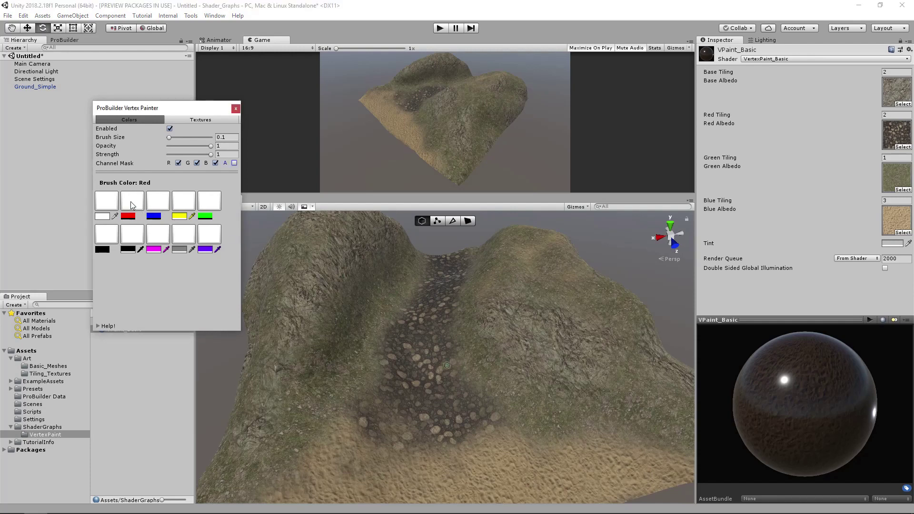
{"action": "scroll", "coordinate": [490, 338], "scroll_direction": "up", "scroll_amount": 3}
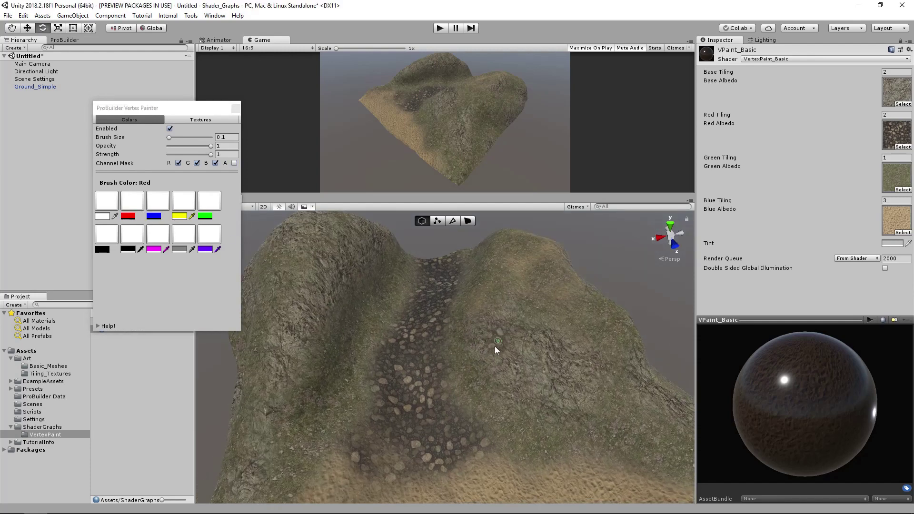
{"action": "mouse_move", "coordinate": [495, 350]}
{"action": "left_mouse_down"}
{"action": "mouse_move", "coordinate": [550, 353]}
{"action": "mouse_move", "coordinate": [518, 316]}
{"action": "left_mouse_up"}
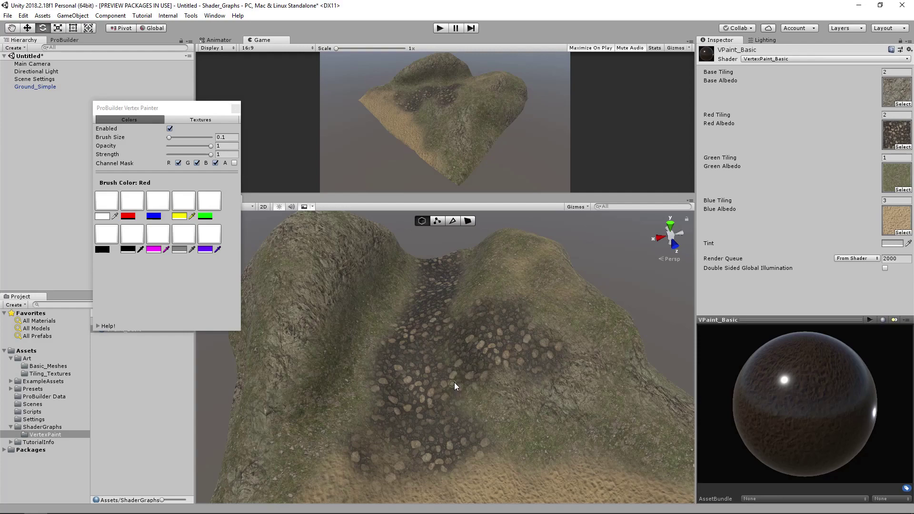
{"action": "key", "text": "ctrl+z"}
{"action": "key", "text": "ctrl+z"}
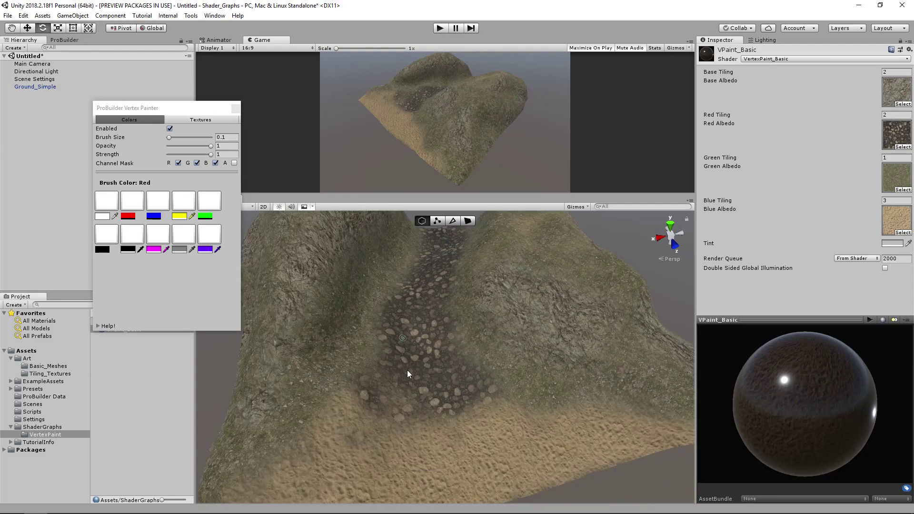
Paint grass over the lower right edge of the cobblestone path with the Electric Green brush.
{"action": "left_click", "coordinate": [216, 207]}
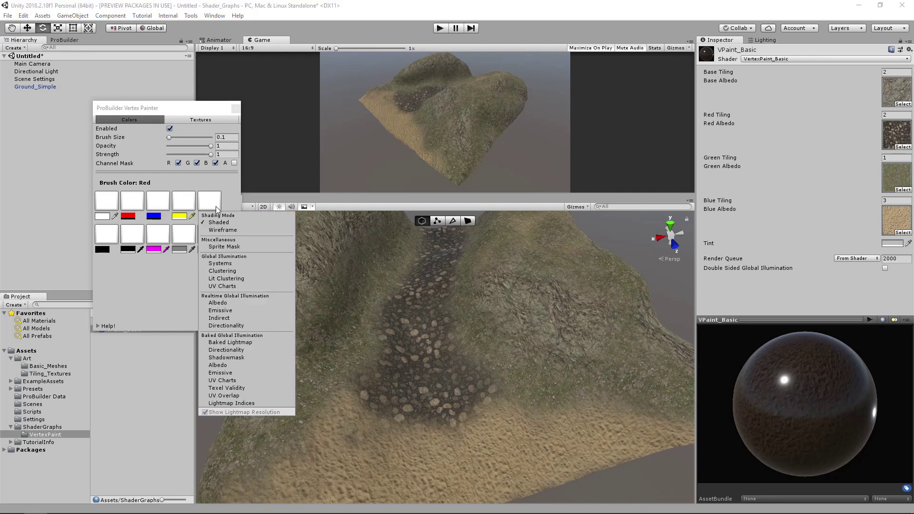
{"action": "left_click", "coordinate": [215, 204]}
{"action": "left_click_drag", "start_coordinate": [562, 295], "coordinate": [484, 336]}
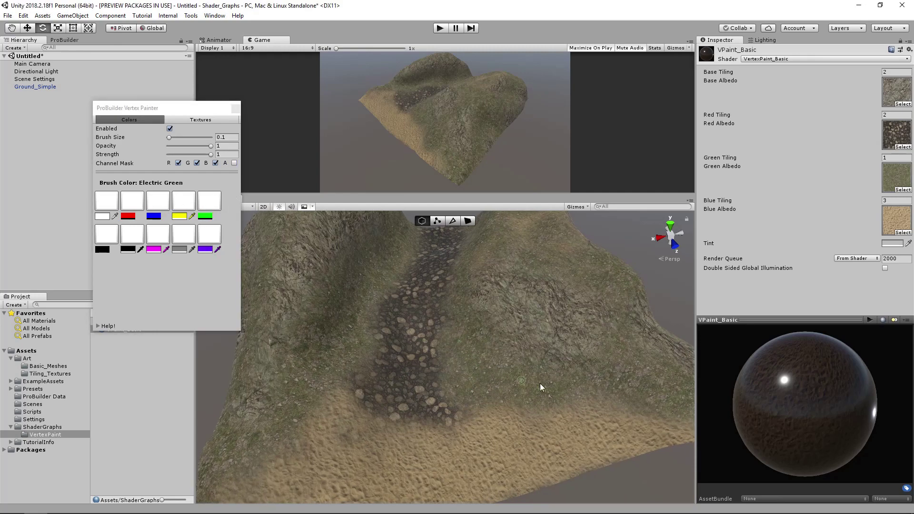
{"action": "left_click_drag", "start_coordinate": [622, 416], "coordinate": [614, 403], "text": "alt"}
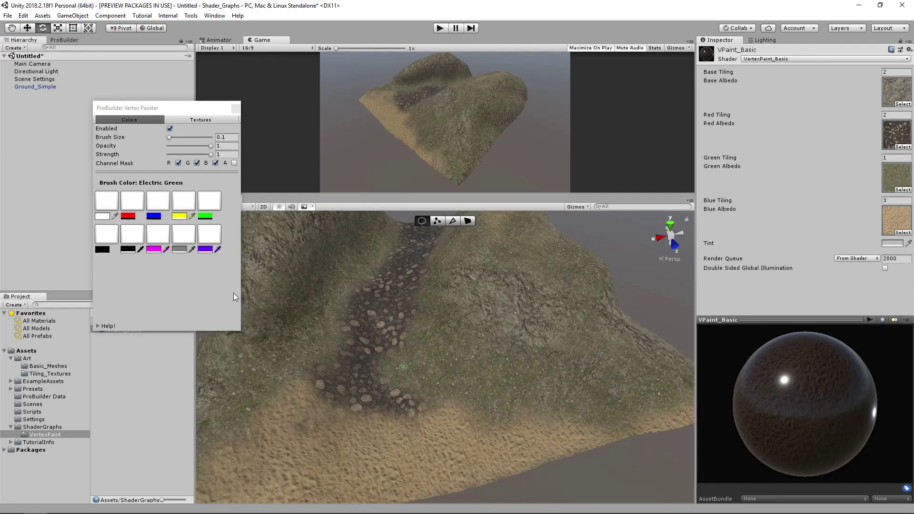
Try painting sand up the grassy slope left of the cobblestone path with the Blue brush.
{"action": "left_click", "coordinate": [157, 204]}
{"action": "left_click_drag", "start_coordinate": [235, 265], "coordinate": [367, 350], "text": "alt"}
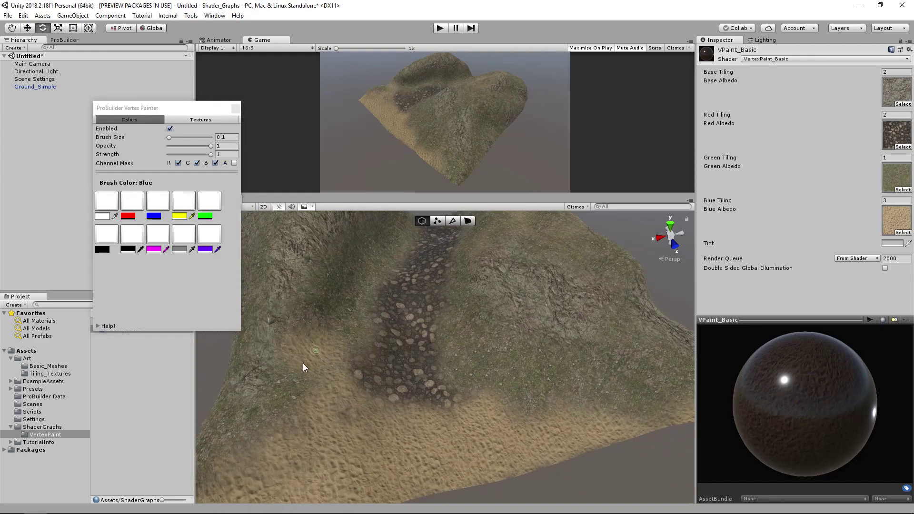
{"action": "mouse_move", "coordinate": [388, 424]}
{"action": "left_mouse_down"}
{"action": "mouse_move", "coordinate": [604, 432]}
{"action": "mouse_move", "coordinate": [554, 413]}
{"action": "mouse_move", "coordinate": [512, 353]}
{"action": "mouse_move", "coordinate": [524, 357]}
{"action": "mouse_move", "coordinate": [509, 366]}
{"action": "mouse_move", "coordinate": [322, 270]}
{"action": "left_mouse_up"}
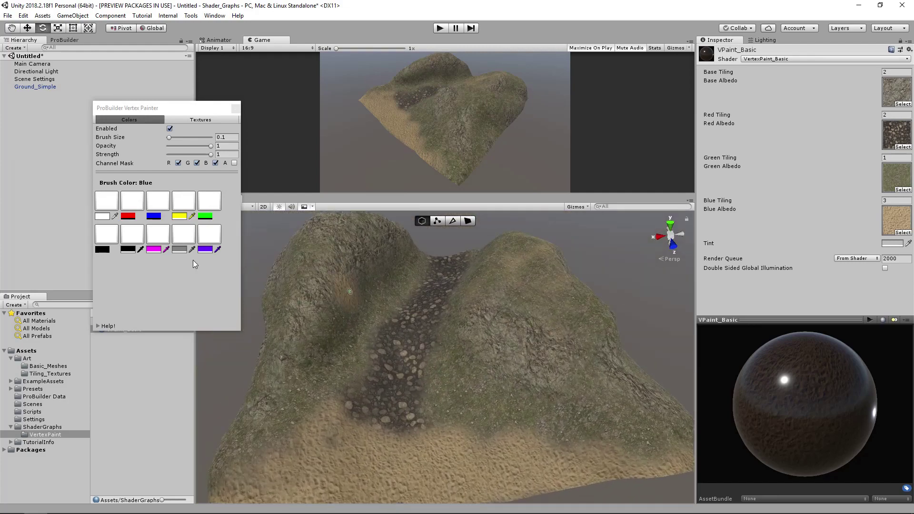
Paint the base rock texture onto the lower slopes of the left hill with the Black brush.
{"action": "left_click", "coordinate": [112, 236]}
{"action": "left_click_drag", "start_coordinate": [267, 319], "coordinate": [372, 351], "text": "alt"}
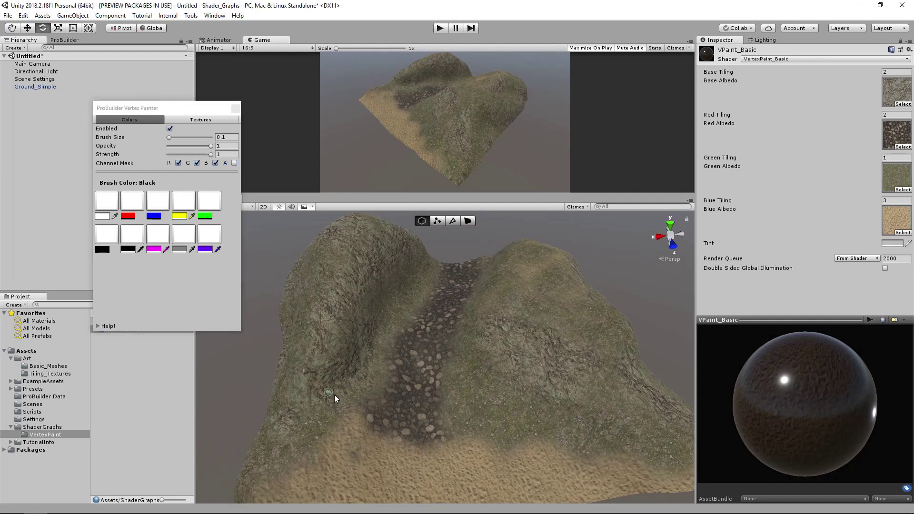
{"action": "mouse_move", "coordinate": [346, 412]}
{"action": "left_mouse_down", "text": "alt"}
{"action": "mouse_move", "coordinate": [298, 441]}
{"action": "mouse_move", "coordinate": [484, 393]}
{"action": "mouse_move", "coordinate": [471, 376]}
{"action": "mouse_move", "coordinate": [464, 384]}
{"action": "left_mouse_up", "text": "alt"}
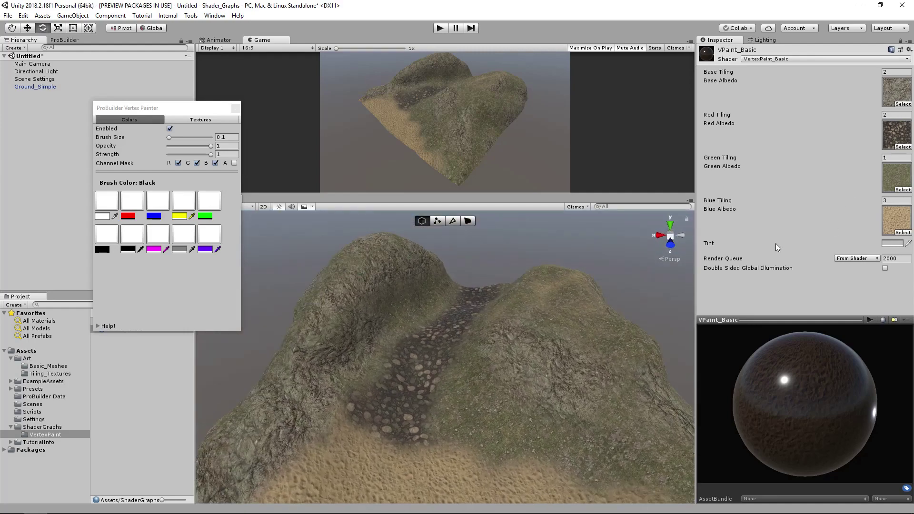
Restrict the channel mask to alpha only and choose the custom black brush colour with alpha 255.
{"action": "left_click", "coordinate": [178, 163]}
{"action": "left_click", "coordinate": [197, 163]}
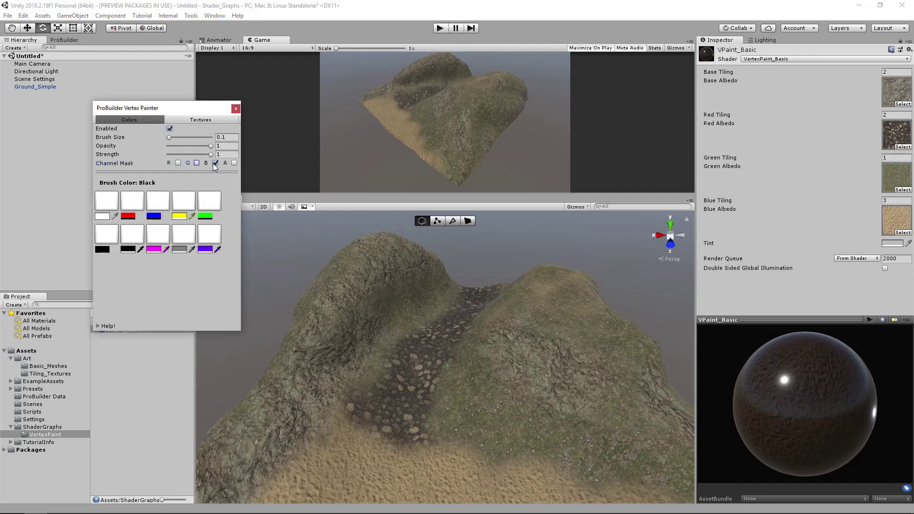
{"action": "left_click", "coordinate": [233, 156]}
{"action": "left_click", "coordinate": [133, 235]}
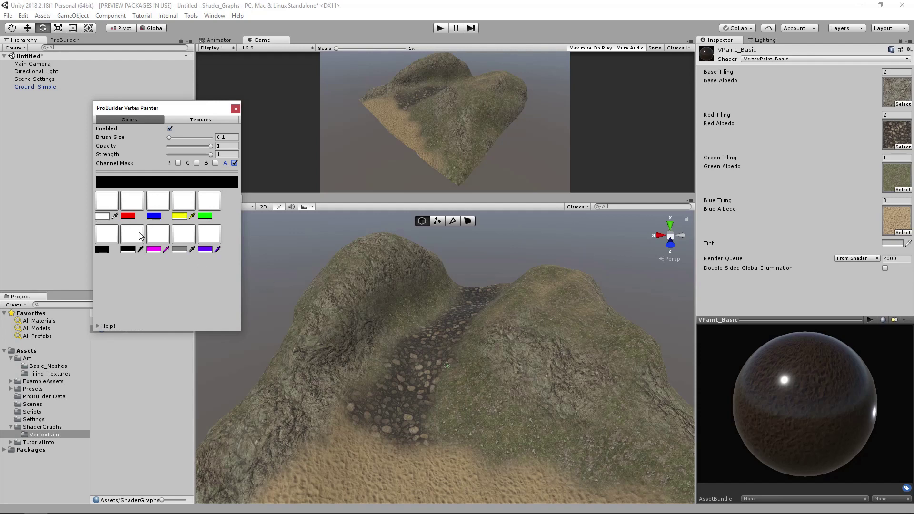
{"action": "left_click", "coordinate": [127, 250]}
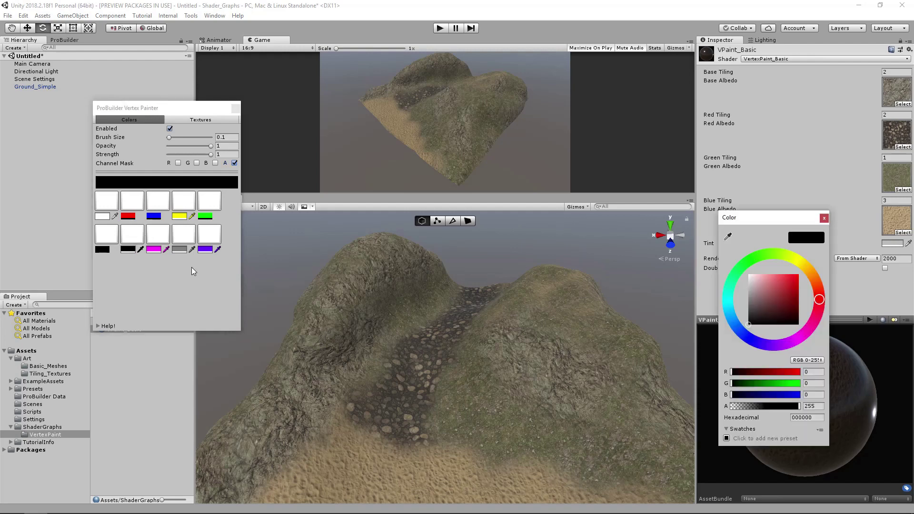
{"action": "left_click_drag", "start_coordinate": [798, 407], "coordinate": [831, 409]}
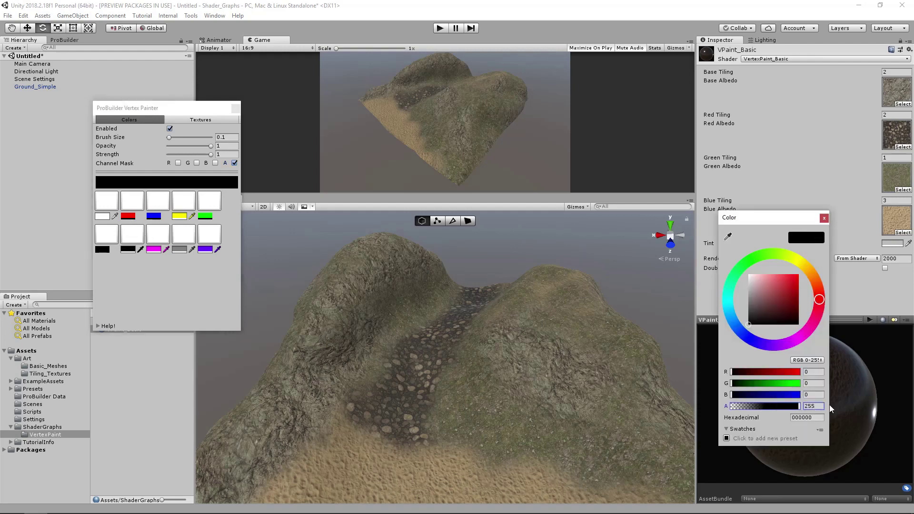
{"action": "left_click", "coordinate": [824, 218]}
Paint wetness along the cobblestone path between the hills using the alpha channel brush.
{"action": "left_click_drag", "start_coordinate": [429, 370], "coordinate": [467, 352], "text": "alt"}
{"action": "left_click_drag", "start_coordinate": [296, 240], "coordinate": [583, 271], "text": "alt"}
{"action": "left_click_drag", "start_coordinate": [400, 361], "coordinate": [460, 314], "text": "alt"}
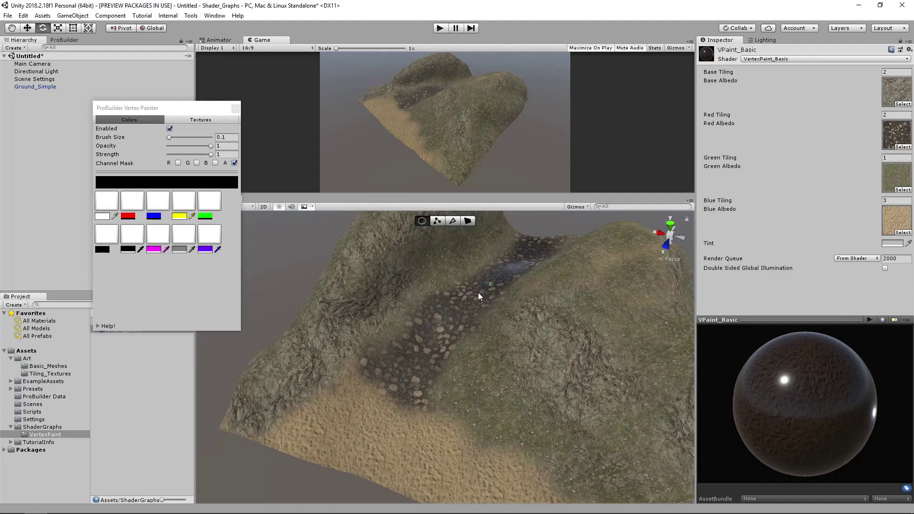
{"action": "left_click_drag", "start_coordinate": [447, 306], "coordinate": [464, 341], "text": "alt"}
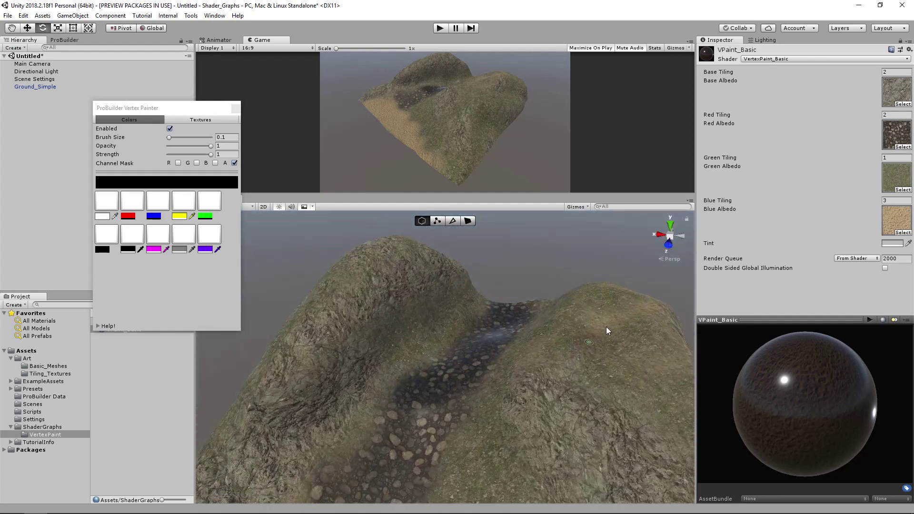
Paint wet patches onto the top and front slope of the right hill and examine their reflections.
{"action": "left_click_drag", "start_coordinate": [607, 327], "coordinate": [613, 347]}
{"action": "mouse_move", "coordinate": [620, 402]}
{"action": "left_mouse_down", "text": "alt"}
{"action": "mouse_move", "coordinate": [579, 422]}
{"action": "mouse_move", "coordinate": [547, 354]}
{"action": "mouse_move", "coordinate": [536, 381]}
{"action": "mouse_move", "coordinate": [583, 357]}
{"action": "mouse_move", "coordinate": [617, 367]}
{"action": "left_mouse_up", "text": "alt"}
{"action": "mouse_move", "coordinate": [617, 366]}
{"action": "left_mouse_down", "text": "alt"}
{"action": "mouse_move", "coordinate": [383, 346]}
{"action": "mouse_move", "coordinate": [479, 335]}
{"action": "left_mouse_up", "text": "alt"}
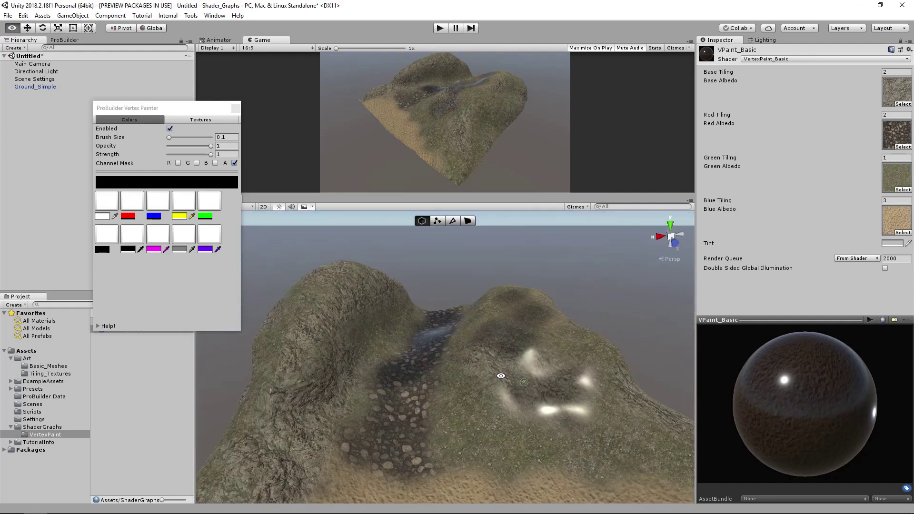
{"action": "right_click_drag", "start_coordinate": [468, 364], "coordinate": [503, 380], "text": "alt"}
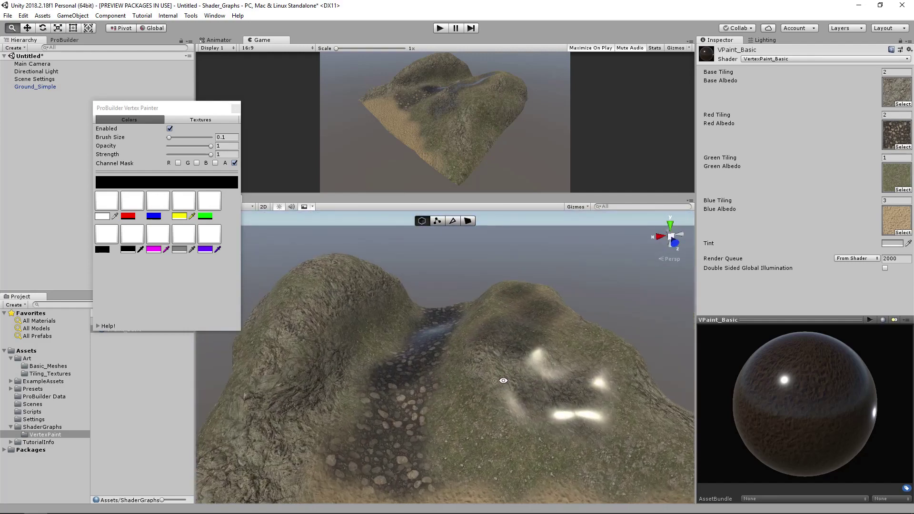
Try a different tint colour on the VPaint_Basic material.
{"action": "left_click", "coordinate": [893, 243]}
{"action": "left_click", "coordinate": [784, 285]}
{"action": "left_click_drag", "start_coordinate": [798, 283], "coordinate": [719, 286]}
{"action": "left_click", "coordinate": [825, 219]}
{"action": "middle_click_drag", "start_coordinate": [565, 384], "coordinate": [479, 335]}
Erase the wet patches from the right hill with the Black brush in the alpha channel.
{"action": "left_click", "coordinate": [96, 240]}
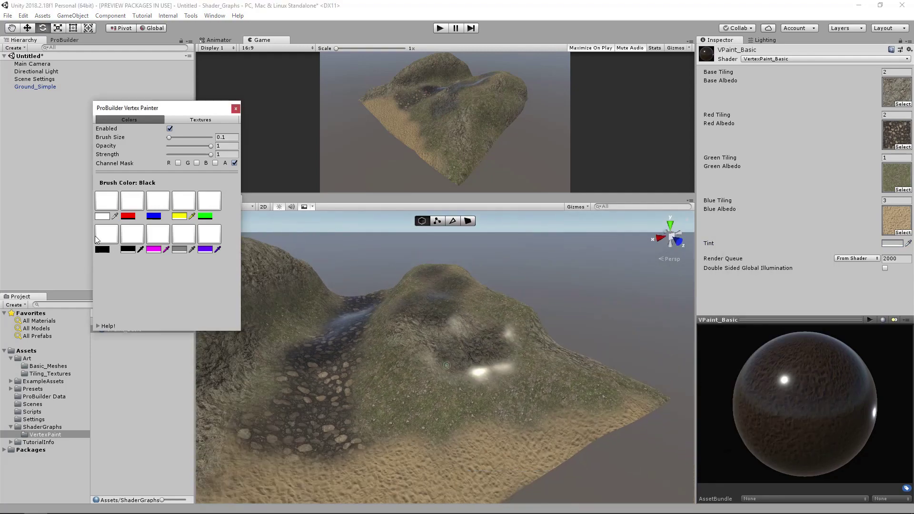
{"action": "mouse_move", "coordinate": [469, 318]}
{"action": "left_mouse_down", "text": "alt"}
{"action": "mouse_move", "coordinate": [481, 354]}
{"action": "mouse_move", "coordinate": [500, 362]}
{"action": "mouse_move", "coordinate": [450, 371]}
{"action": "left_mouse_up", "text": "alt"}
{"action": "left_click_drag", "start_coordinate": [568, 376], "coordinate": [490, 339], "text": "alt"}
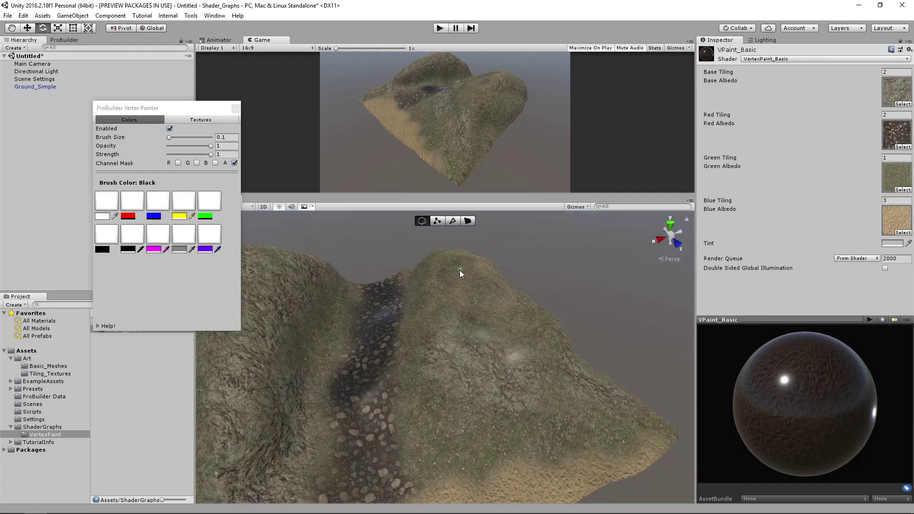
{"action": "mouse_move", "coordinate": [491, 394]}
{"action": "left_mouse_down", "text": "alt"}
{"action": "mouse_move", "coordinate": [369, 365]}
{"action": "mouse_move", "coordinate": [500, 370]}
{"action": "mouse_move", "coordinate": [439, 374]}
{"action": "mouse_move", "coordinate": [500, 368]}
{"action": "mouse_move", "coordinate": [490, 351]}
{"action": "mouse_move", "coordinate": [469, 355]}
{"action": "left_mouse_up", "text": "alt"}
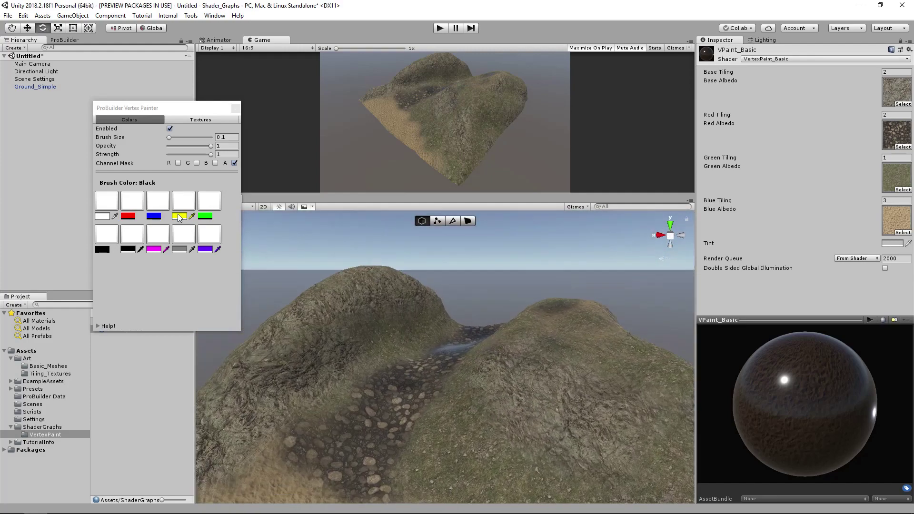
Reselect the custom black brush colour and paint wetness from the lower cobblestone path across the slope.
{"action": "left_click", "coordinate": [137, 233]}
{"action": "mouse_move", "coordinate": [368, 367]}
{"action": "left_mouse_down"}
{"action": "mouse_move", "coordinate": [384, 412]}
{"action": "mouse_move", "coordinate": [341, 249]}
{"action": "mouse_move", "coordinate": [531, 426]}
{"action": "left_mouse_up"}
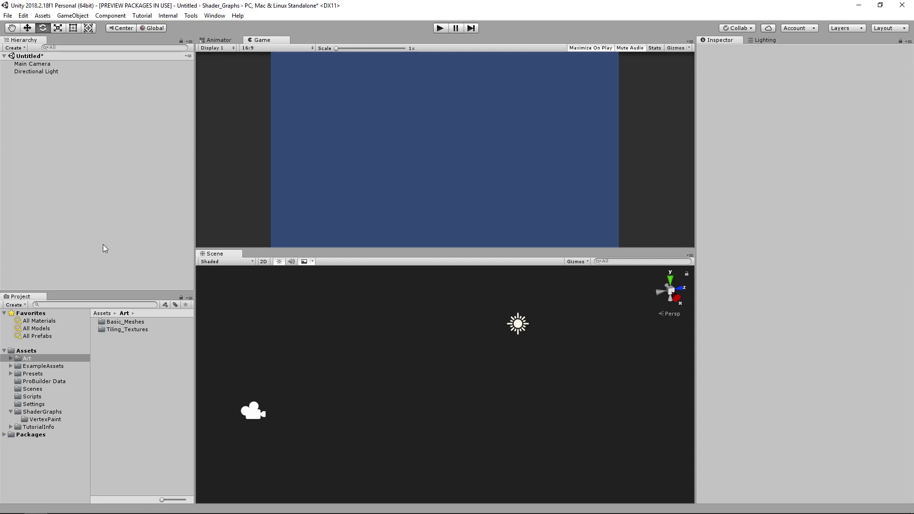
Add a cube to the empty scene and view it from its other side.
{"action": "right_click", "coordinate": [72, 115]}
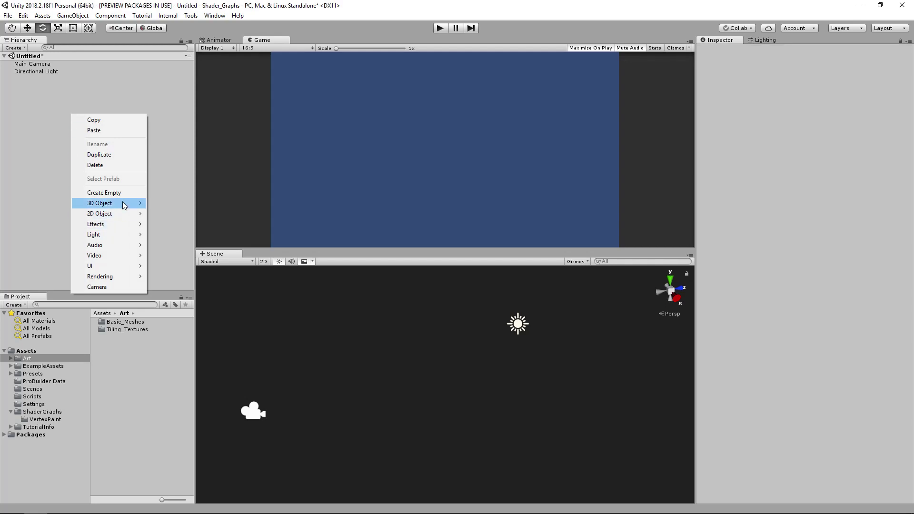
{"action": "mouse_move", "coordinate": [122, 204]}
{"action": "left_click", "coordinate": [173, 205]}
{"action": "scroll", "coordinate": [444, 376], "scroll_direction": "up", "scroll_amount": 5}
{"action": "mouse_move", "coordinate": [378, 387]}
{"action": "left_mouse_down", "text": "alt"}
{"action": "mouse_move", "coordinate": [632, 393]}
{"action": "mouse_move", "coordinate": [478, 305]}
{"action": "left_mouse_up", "text": "alt"}
{"action": "left_click", "coordinate": [559, 391]}
{"action": "left_click_drag", "start_coordinate": [558, 390], "coordinate": [369, 381], "text": "alt"}
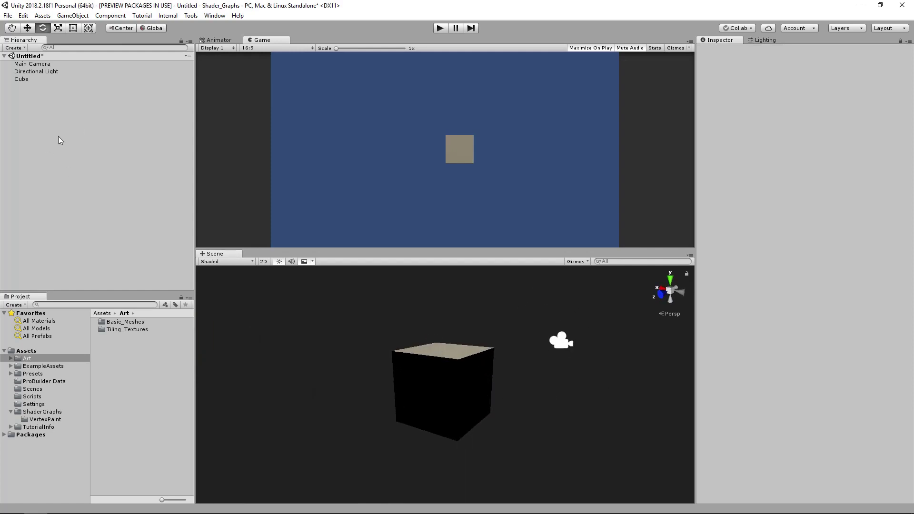
Add a Scene Settings rendering object to the scene and place it first in the Hierarchy.
{"action": "right_click", "coordinate": [45, 115]}
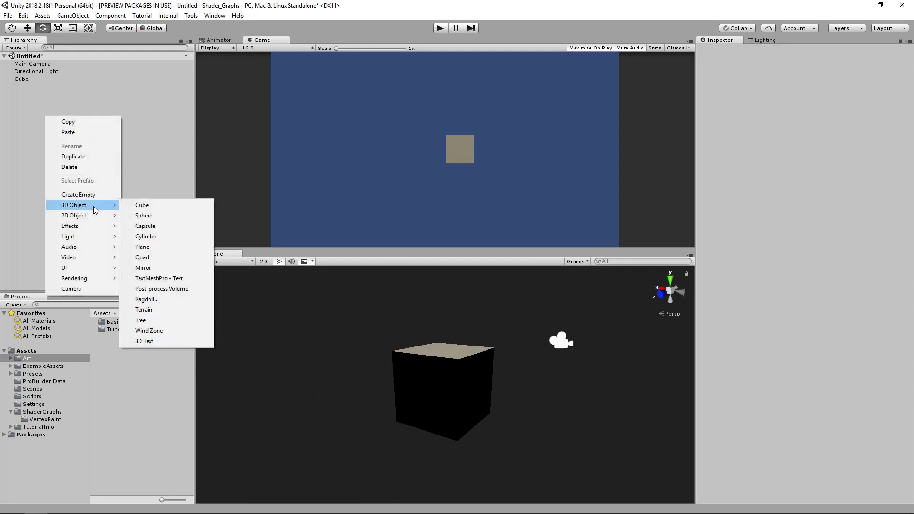
{"action": "mouse_move", "coordinate": [93, 280]}
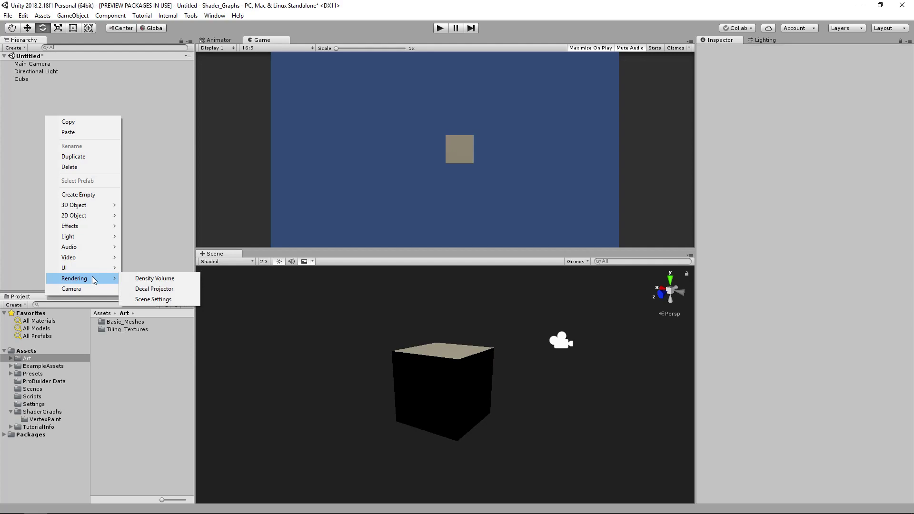
{"action": "left_click", "coordinate": [150, 299]}
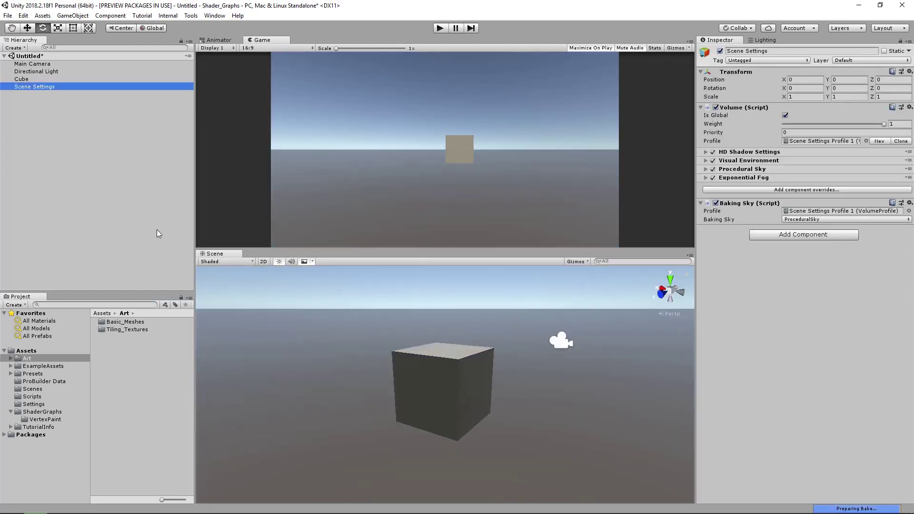
{"action": "left_click_drag", "start_coordinate": [521, 365], "coordinate": [477, 388], "text": "alt"}
{"action": "left_click_drag", "start_coordinate": [51, 87], "coordinate": [75, 61]}
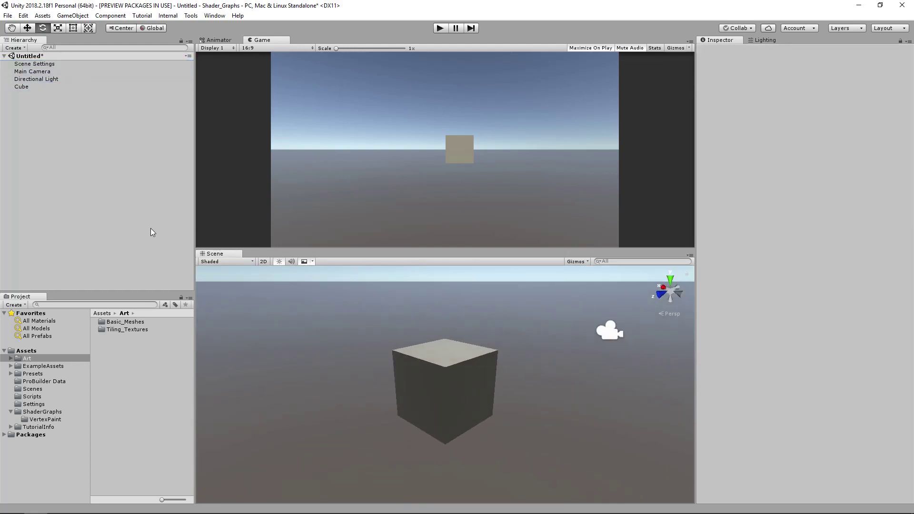
Delete the cube and add a 3D plane to the scene in its place.
{"action": "left_click", "coordinate": [462, 370]}
{"action": "key", "text": "Delete"}
{"action": "right_click", "coordinate": [67, 135]}
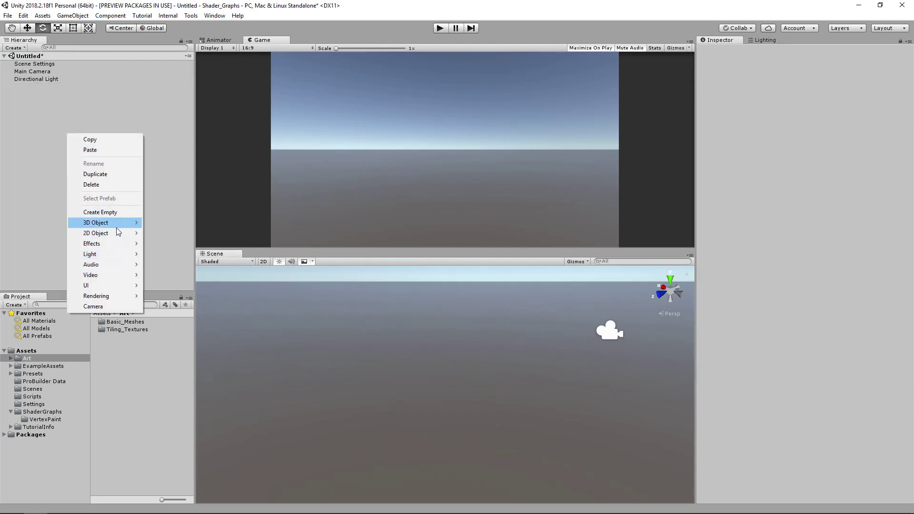
{"action": "mouse_move", "coordinate": [125, 225]}
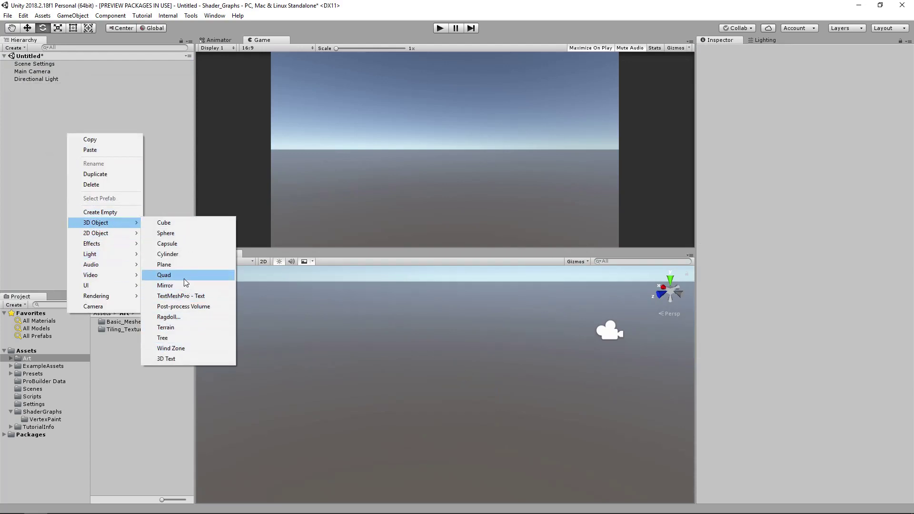
{"action": "left_click", "coordinate": [185, 265]}
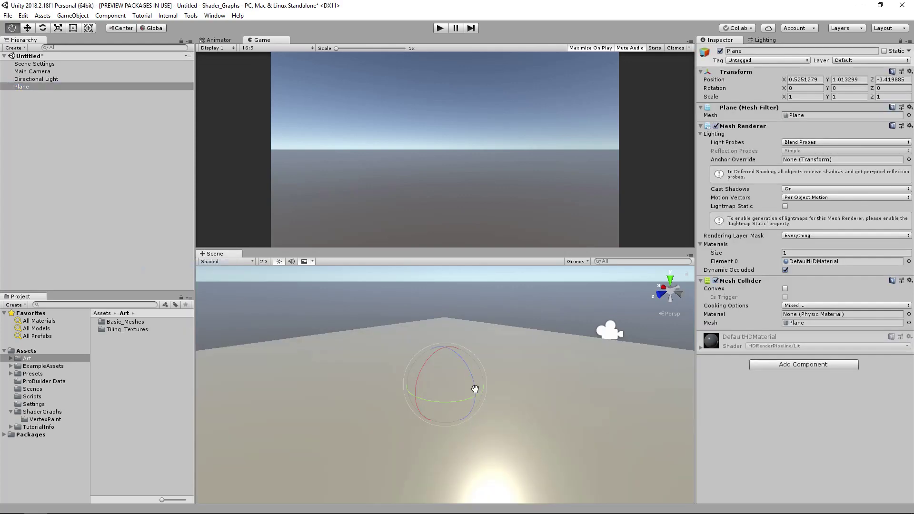
{"action": "scroll", "coordinate": [512, 385], "scroll_direction": "up", "scroll_amount": 5}
{"action": "left_click_drag", "start_coordinate": [512, 385], "coordinate": [511, 404], "text": "alt"}
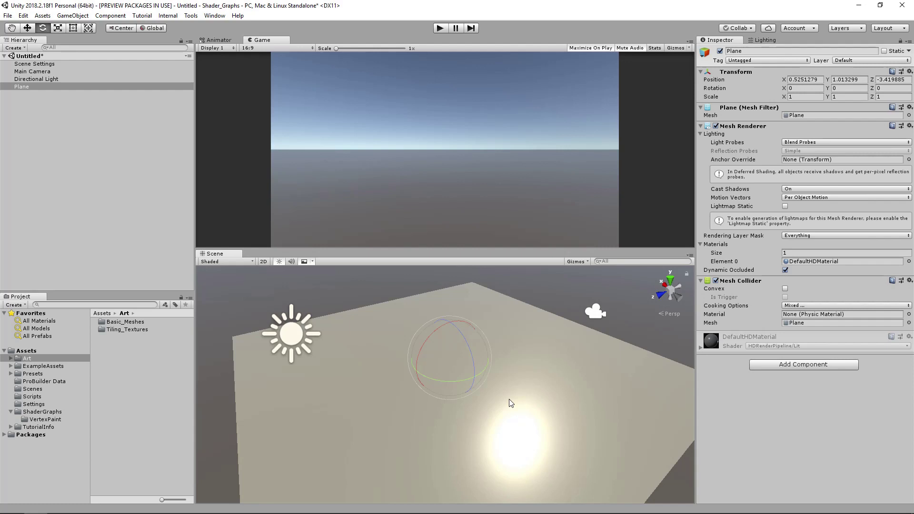
{"action": "left_click", "coordinate": [524, 278]}
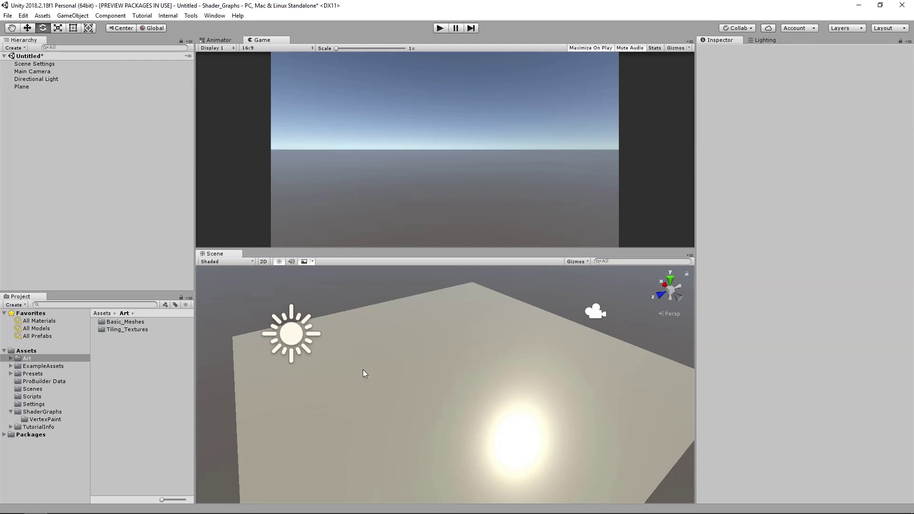
Move the directional light up and away from the plane, and reselect the plane.
{"action": "left_click", "coordinate": [293, 335]}
{"action": "key", "text": "w"}
{"action": "scroll", "coordinate": [357, 342], "scroll_direction": "down", "scroll_amount": 3}
{"action": "left_click_drag", "start_coordinate": [328, 316], "coordinate": [300, 181]}
{"action": "left_click", "coordinate": [343, 375]}
{"action": "scroll", "coordinate": [428, 381], "scroll_direction": "up", "scroll_amount": 5}
{"action": "middle_click_drag", "start_coordinate": [437, 385], "coordinate": [452, 393]}
{"action": "scroll", "coordinate": [448, 387], "scroll_direction": "down", "scroll_amount": 3}
{"action": "left_click", "coordinate": [462, 396]}
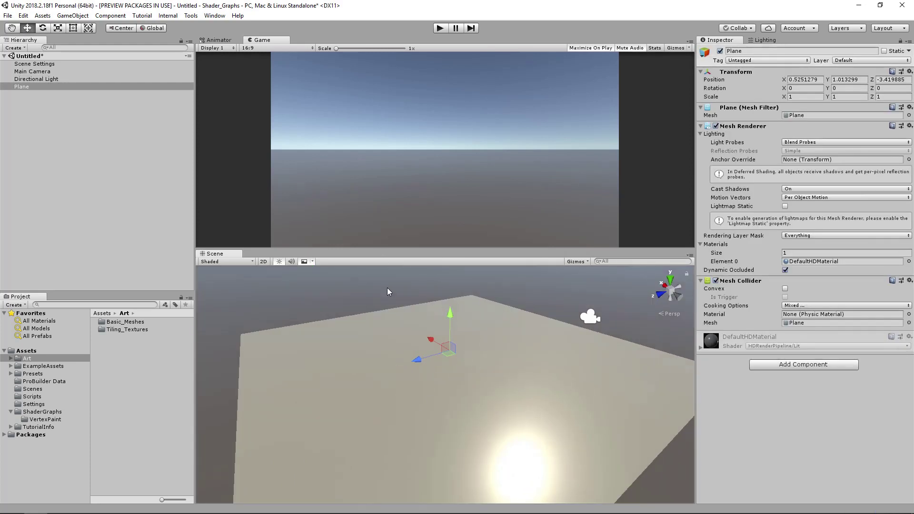
{"action": "left_click_drag", "start_coordinate": [375, 322], "coordinate": [355, 317], "text": "alt"}
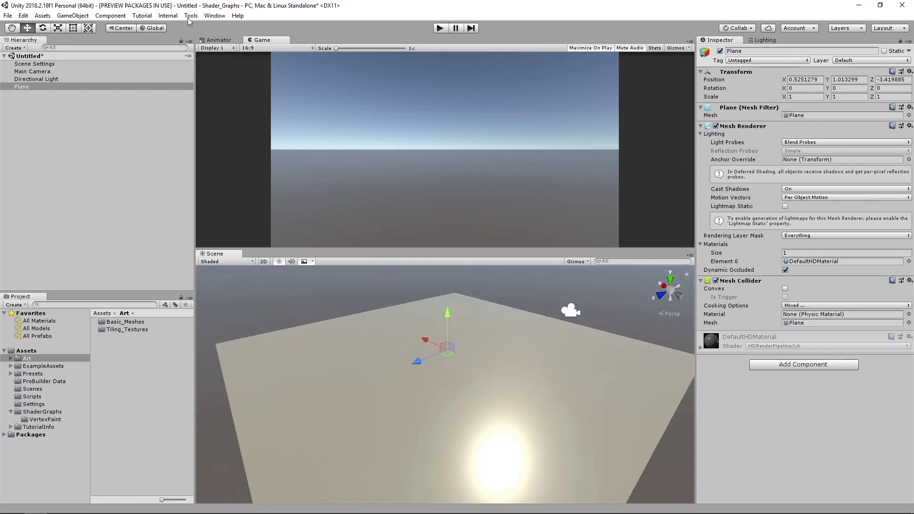
Install the ProBuilder package from the full package list and close the Package Manager.
{"action": "left_click", "coordinate": [214, 16]}
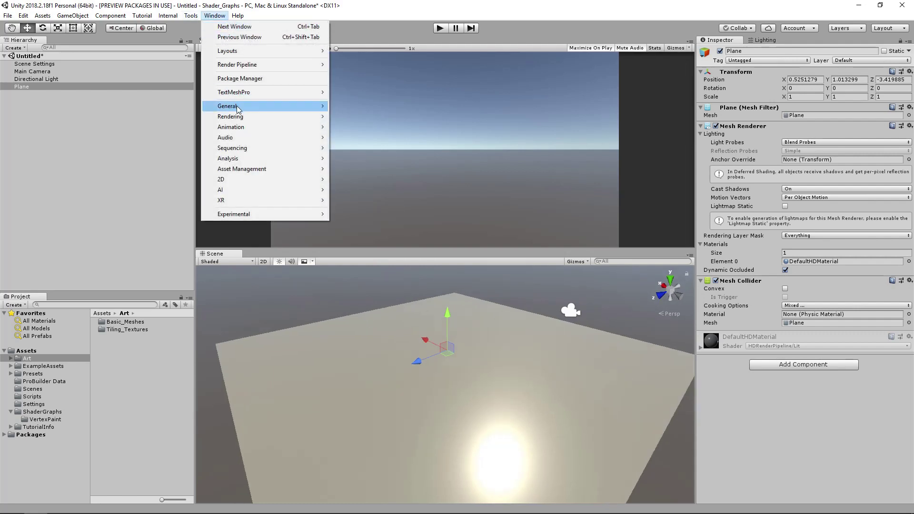
{"action": "left_click", "coordinate": [254, 81]}
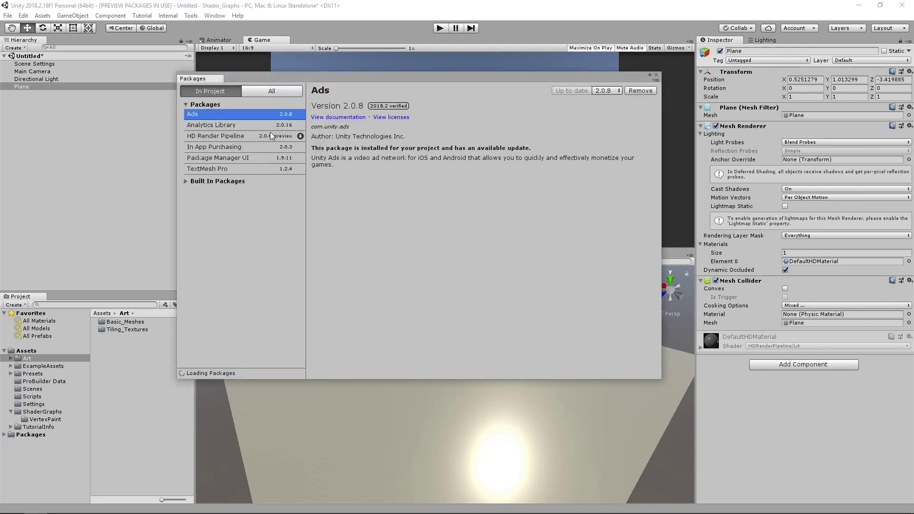
{"action": "left_click", "coordinate": [270, 91]}
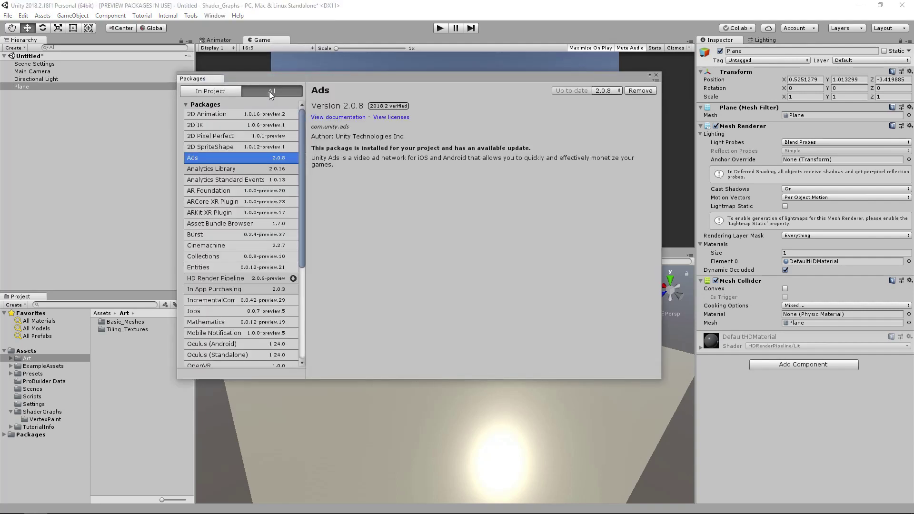
{"action": "scroll", "coordinate": [279, 215], "scroll_direction": "down", "scroll_amount": 5}
{"action": "scroll", "coordinate": [279, 215], "scroll_direction": "down", "scroll_amount": 3}
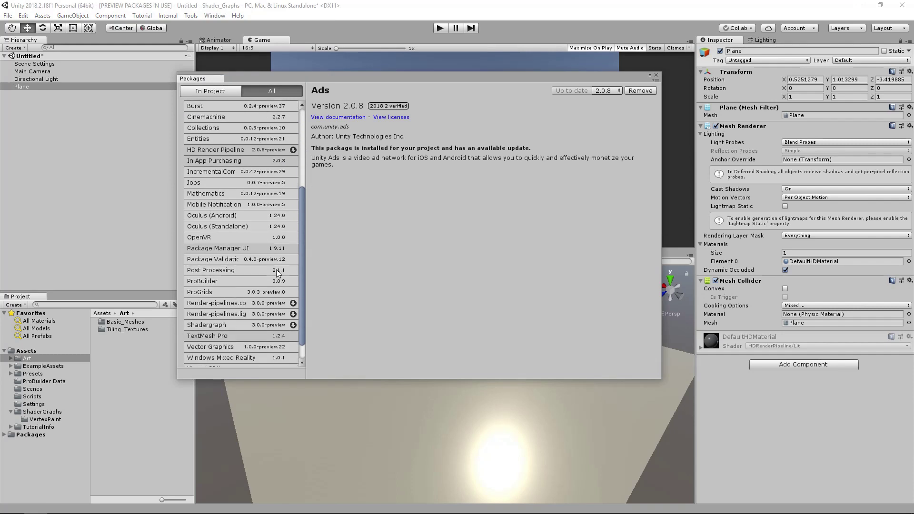
{"action": "left_click", "coordinate": [205, 282]}
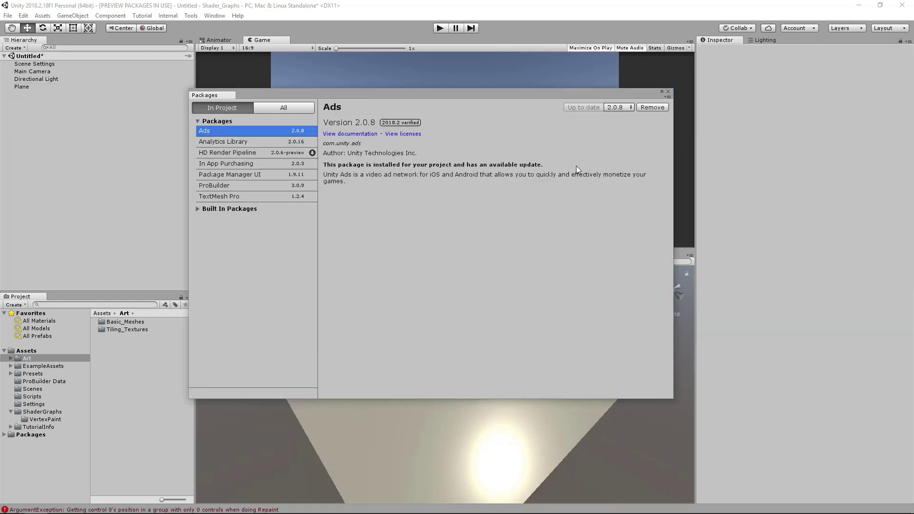
{"action": "left_click", "coordinate": [669, 92]}
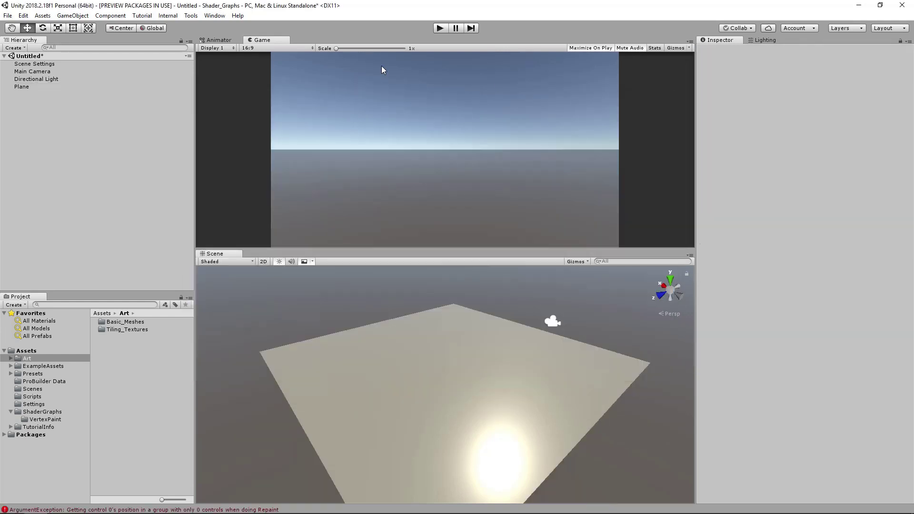
Open the ProBuilder window and dock it beside the Hierarchy.
{"action": "left_click", "coordinate": [191, 15]}
{"action": "mouse_move", "coordinate": [208, 32]}
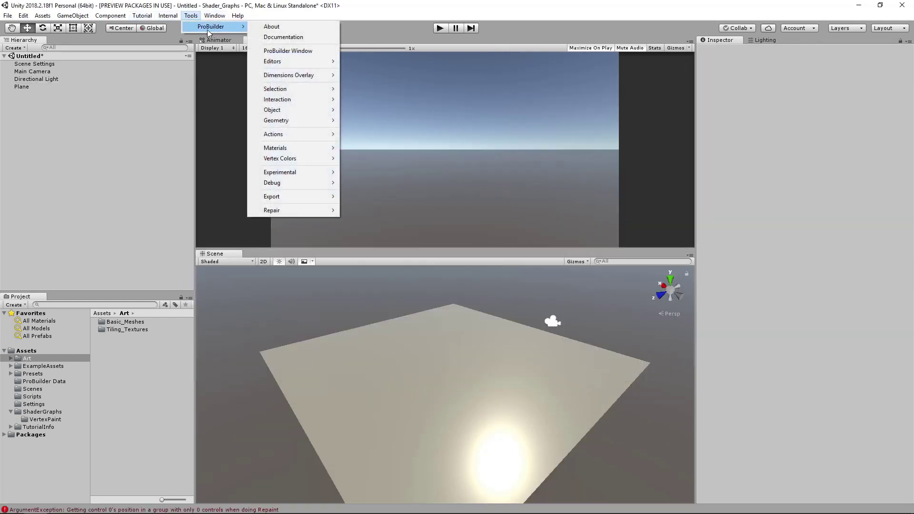
{"action": "left_click", "coordinate": [285, 53]}
{"action": "left_click_drag", "start_coordinate": [101, 66], "coordinate": [90, 43]}
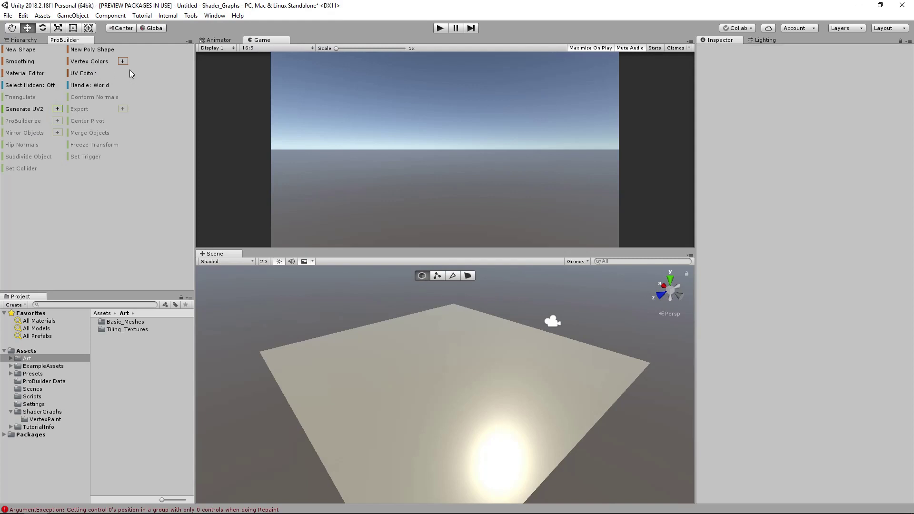
Select the plane and look at ProBuilder's Vertex Colors palette window.
{"action": "left_click", "coordinate": [479, 331]}
{"action": "left_click_drag", "start_coordinate": [479, 331], "coordinate": [361, 324], "text": "alt"}
{"action": "scroll", "coordinate": [481, 376], "scroll_direction": "up", "scroll_amount": 3}
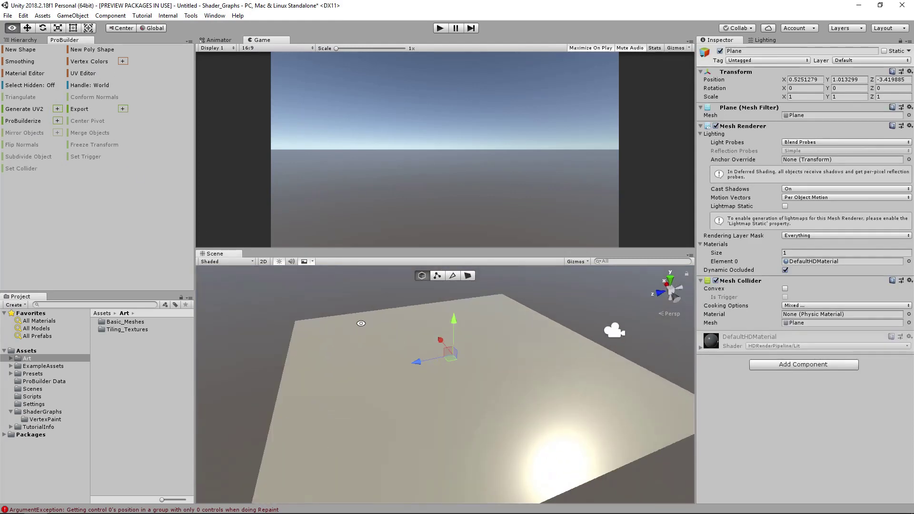
{"action": "left_click", "coordinate": [100, 65]}
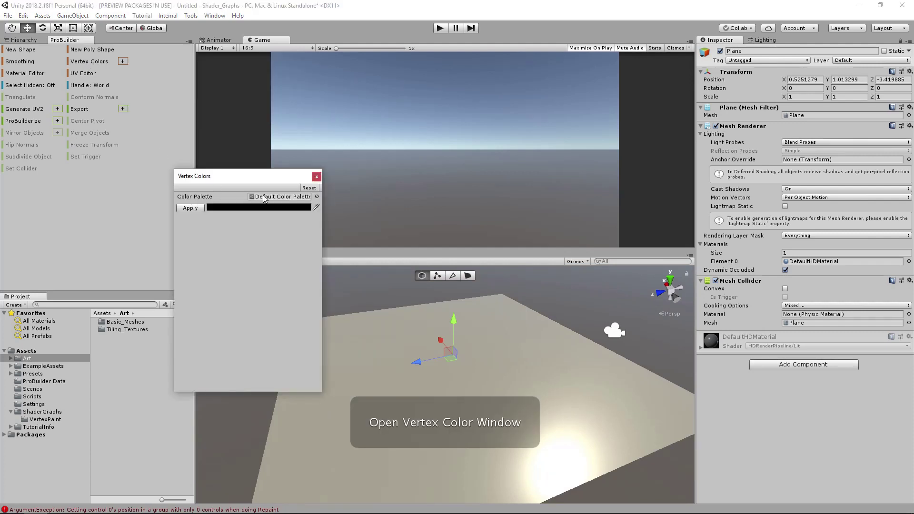
{"action": "left_click", "coordinate": [293, 148]}
Switch ProBuilder's Vertex Color Editor option to Painter, open the Vertex Painter, and close both windows.
{"action": "left_click", "coordinate": [123, 61]}
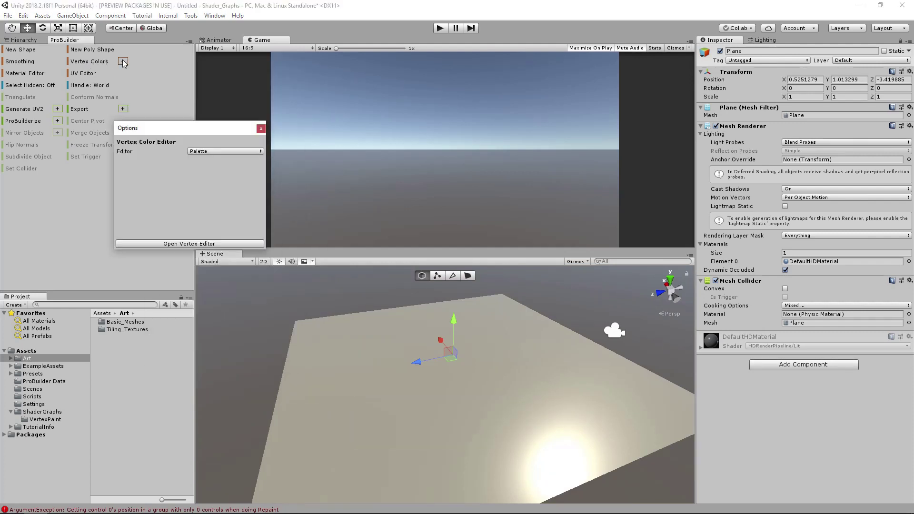
{"action": "left_click", "coordinate": [205, 152]}
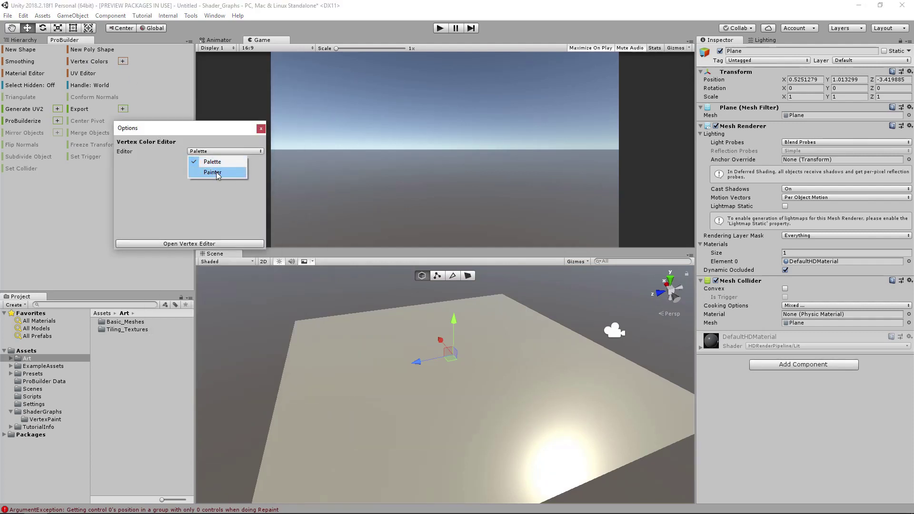
{"action": "left_click", "coordinate": [219, 174]}
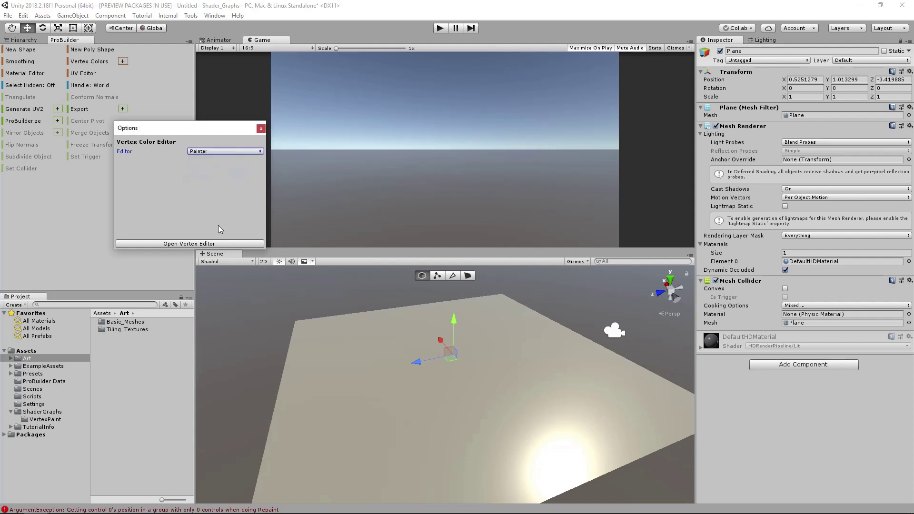
{"action": "left_click_drag", "start_coordinate": [227, 131], "coordinate": [222, 122]}
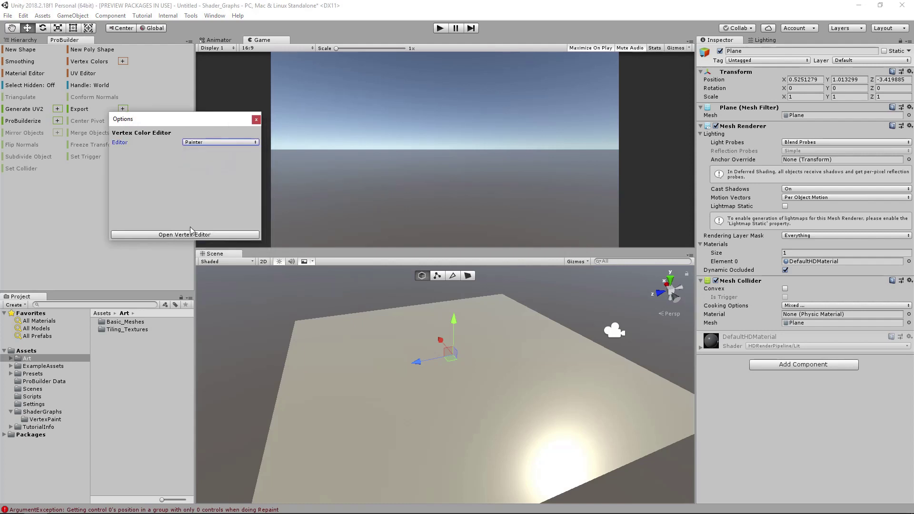
{"action": "left_click", "coordinate": [172, 235]}
{"action": "mouse_move", "coordinate": [172, 112]}
{"action": "left_mouse_down"}
{"action": "mouse_move", "coordinate": [220, 175]}
{"action": "mouse_move", "coordinate": [269, 176]}
{"action": "left_mouse_up"}
{"action": "middle_click_drag", "start_coordinate": [476, 373], "coordinate": [461, 379]}
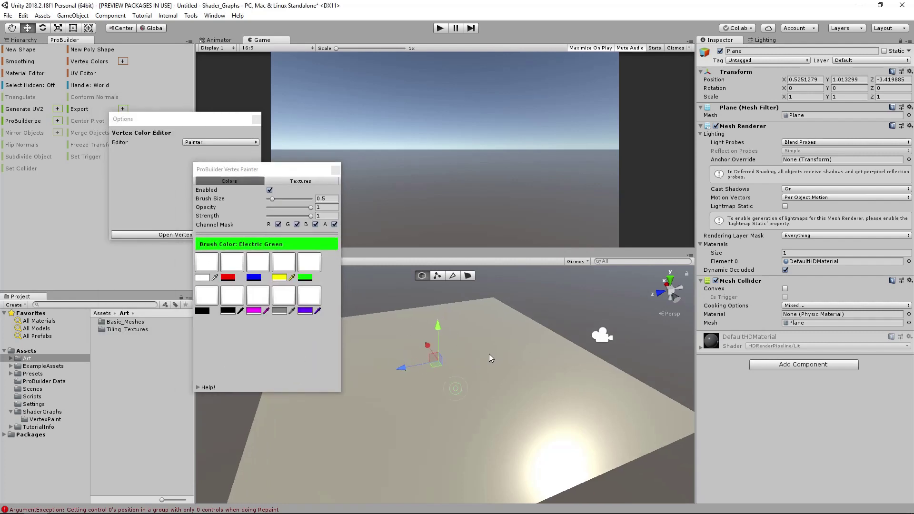
{"action": "left_click_drag", "start_coordinate": [489, 354], "coordinate": [467, 322], "text": "alt"}
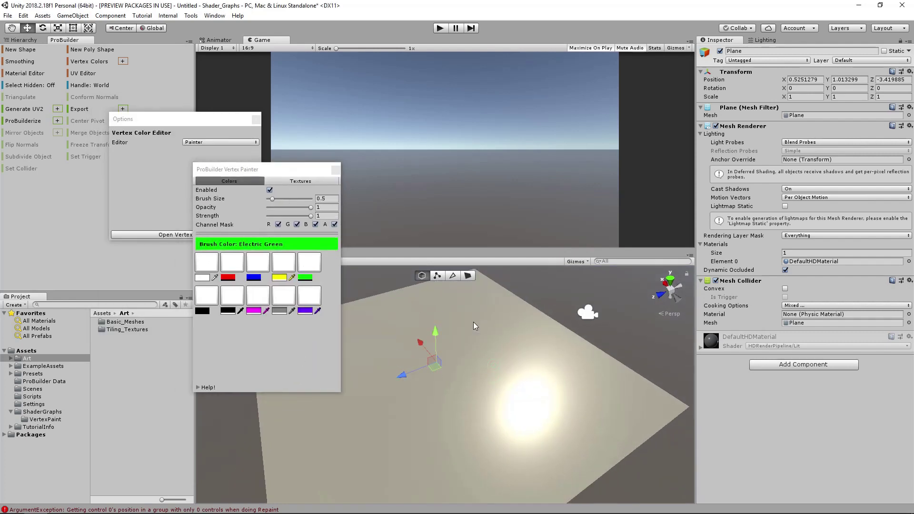
{"action": "left_click", "coordinate": [336, 170]}
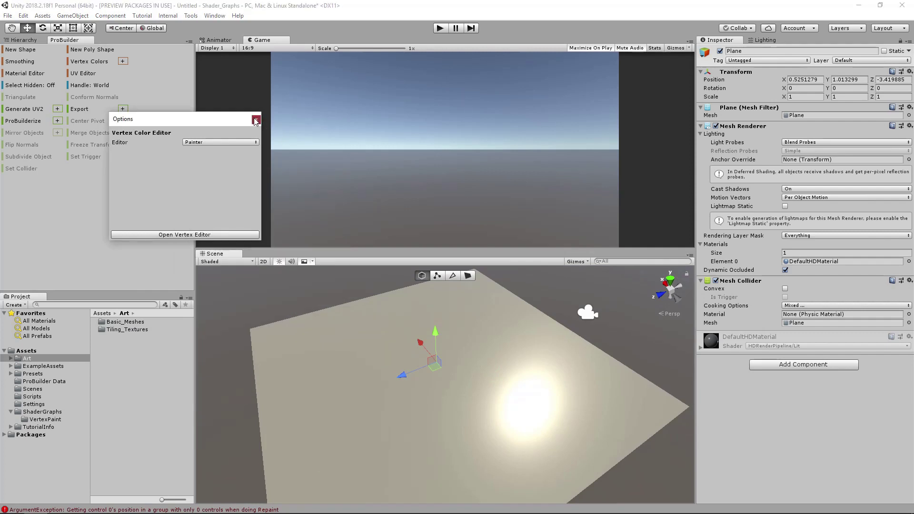
{"action": "left_click", "coordinate": [256, 119]}
Convert the plane into a ProBuilder mesh and subdivide it once.
{"action": "scroll", "coordinate": [488, 367], "scroll_direction": "down", "scroll_amount": 2}
{"action": "left_click_drag", "start_coordinate": [489, 367], "coordinate": [409, 330], "text": "alt"}
{"action": "scroll", "coordinate": [409, 329], "scroll_direction": "up", "scroll_amount": 2, "text": "alt"}
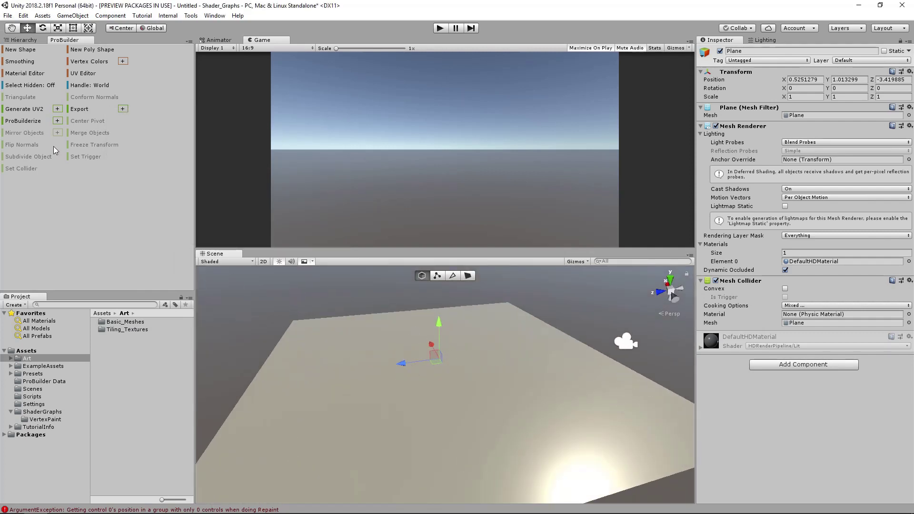
{"action": "left_click", "coordinate": [22, 121]}
{"action": "mouse_move", "coordinate": [457, 343]}
{"action": "left_mouse_down", "text": "alt"}
{"action": "mouse_move", "coordinate": [481, 331]}
{"action": "mouse_move", "coordinate": [453, 353]}
{"action": "left_mouse_up", "text": "alt"}
{"action": "left_click_drag", "start_coordinate": [445, 248], "coordinate": [446, 228]}
{"action": "left_click", "coordinate": [28, 156]}
{"action": "left_click_drag", "start_coordinate": [305, 367], "coordinate": [496, 410], "text": "alt"}
{"action": "mouse_move", "coordinate": [407, 361]}
{"action": "left_mouse_down", "text": "alt"}
{"action": "mouse_move", "coordinate": [484, 341]}
{"action": "mouse_move", "coordinate": [207, 250]}
{"action": "left_mouse_up", "text": "alt"}
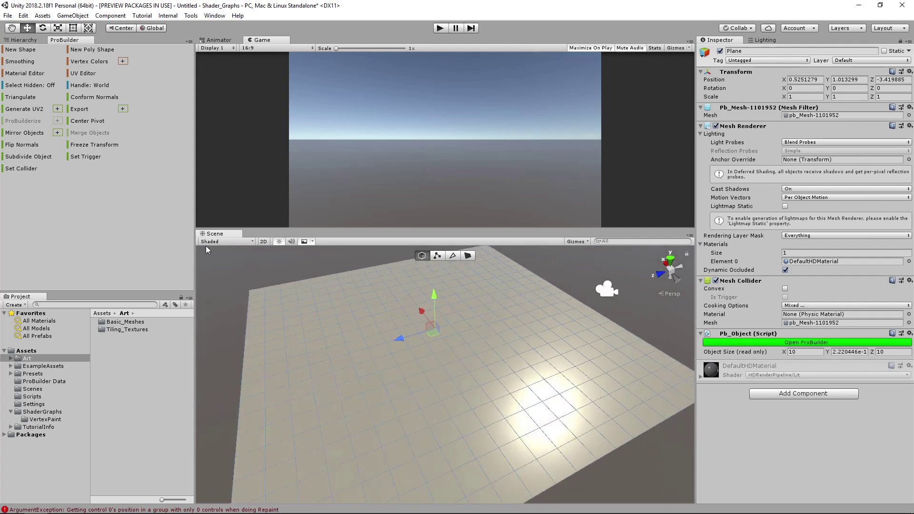
Check the ProBuilder Vertex Painter on the subdivided plane and close its window.
{"action": "left_click", "coordinate": [87, 63]}
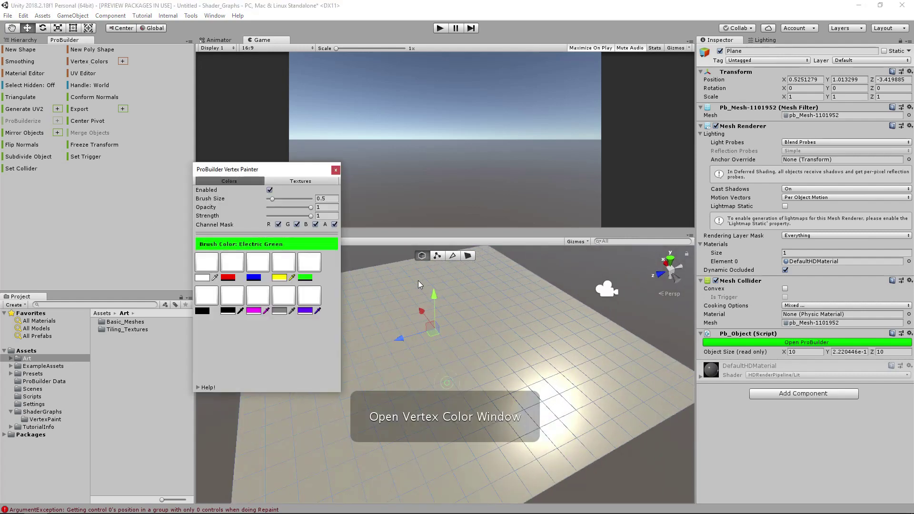
{"action": "middle_click_drag", "start_coordinate": [467, 370], "coordinate": [473, 352]}
{"action": "mouse_move", "coordinate": [297, 175]}
{"action": "left_mouse_down"}
{"action": "mouse_move", "coordinate": [236, 114]}
{"action": "mouse_move", "coordinate": [223, 114]}
{"action": "left_mouse_up"}
{"action": "left_click", "coordinate": [261, 109]}
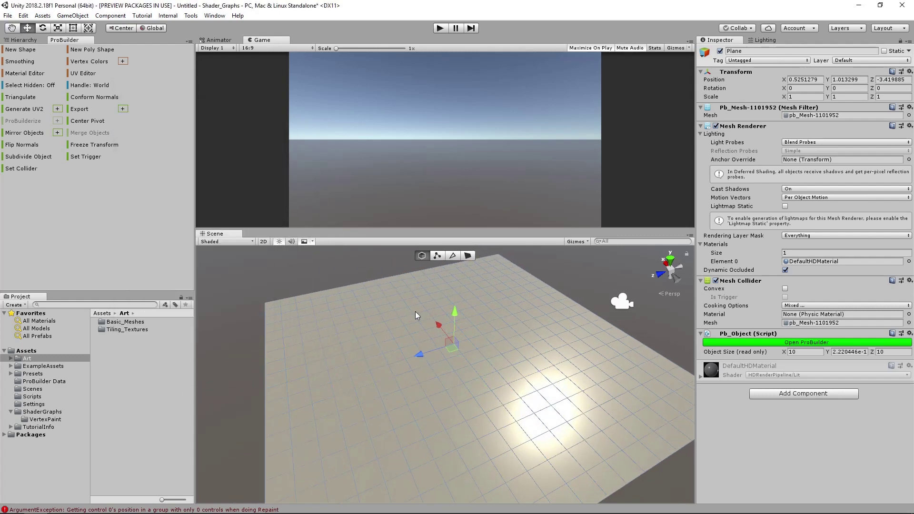
{"action": "right_click_drag", "start_coordinate": [382, 344], "coordinate": [407, 355]}
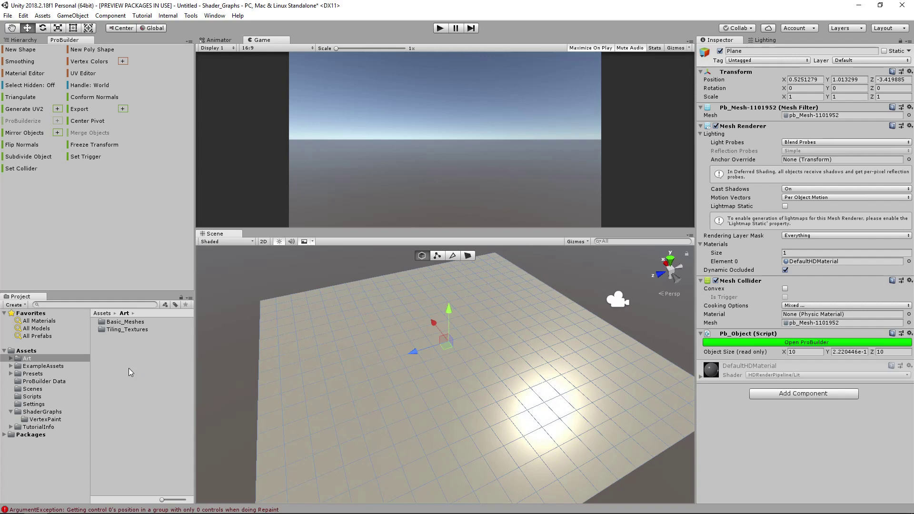
Create a folder named VPaint_Tutorial inside the ShaderGraphs folder.
{"action": "left_click", "coordinate": [51, 412]}
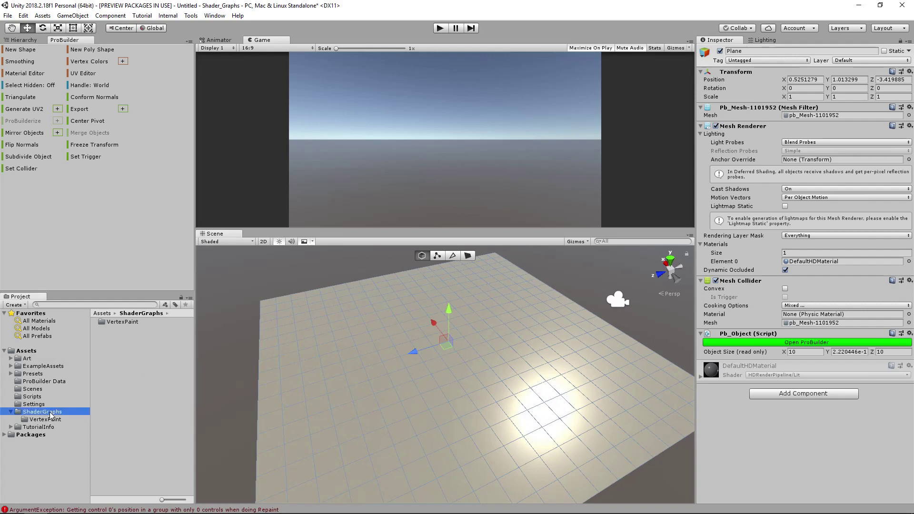
{"action": "left_click", "coordinate": [119, 327]}
{"action": "left_click", "coordinate": [141, 358]}
{"action": "right_click", "coordinate": [126, 367]}
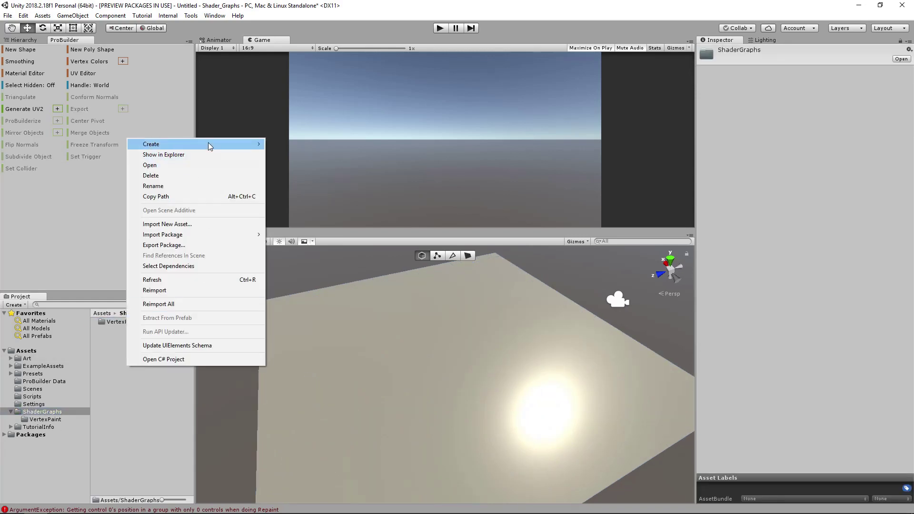
{"action": "mouse_move", "coordinate": [209, 143]}
{"action": "left_click", "coordinate": [320, 132]}
{"action": "type", "text": "VPaint_Tut"}
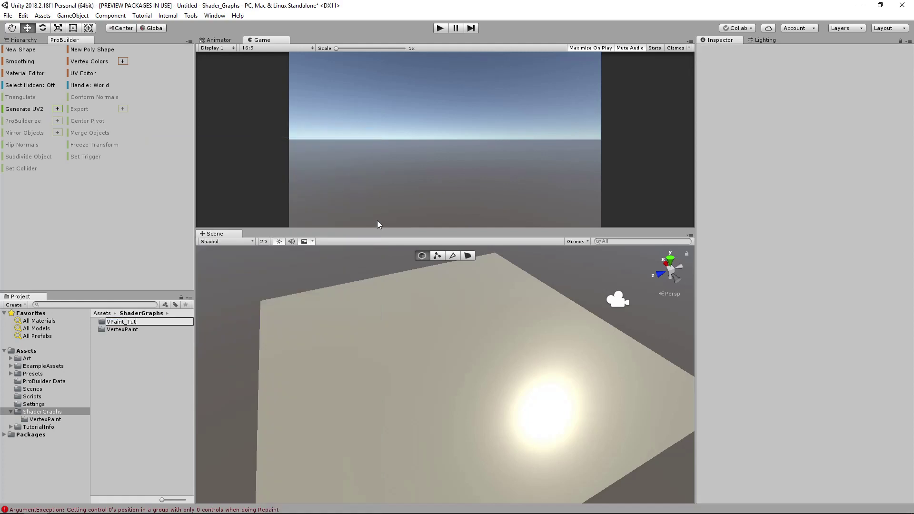
{"action": "type", "text": "orial"}
{"action": "key", "text": "Return"}
Create a PBR Graph shader named VPaint_Tutorial in the new folder and open it in the shader editor.
{"action": "right_click", "coordinate": [109, 370]}
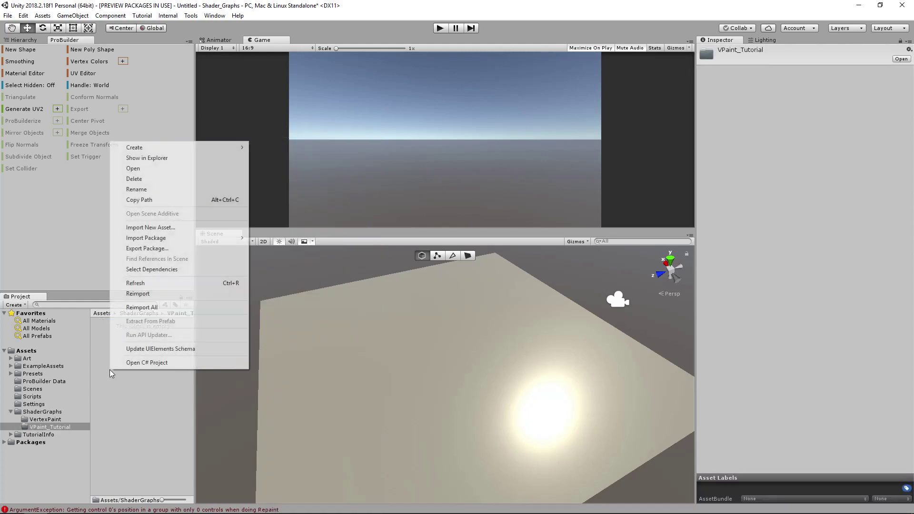
{"action": "mouse_move", "coordinate": [201, 150]}
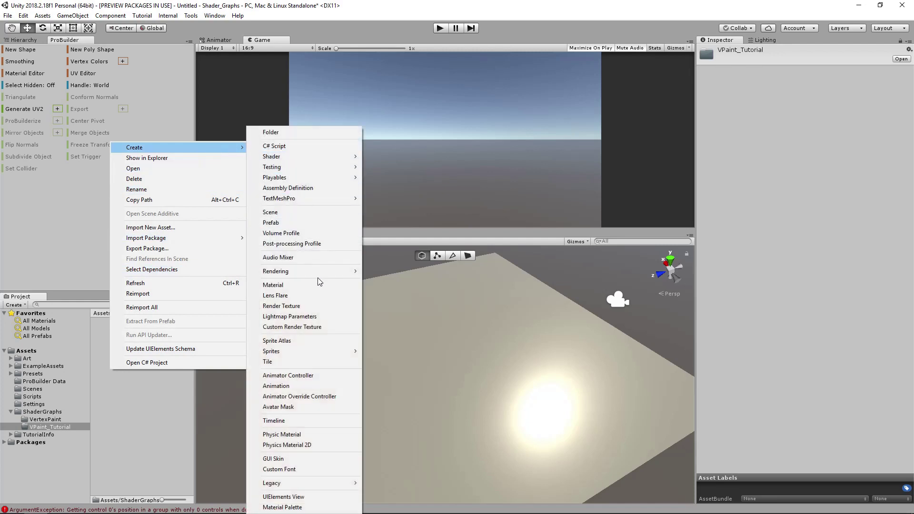
{"action": "mouse_move", "coordinate": [319, 158]}
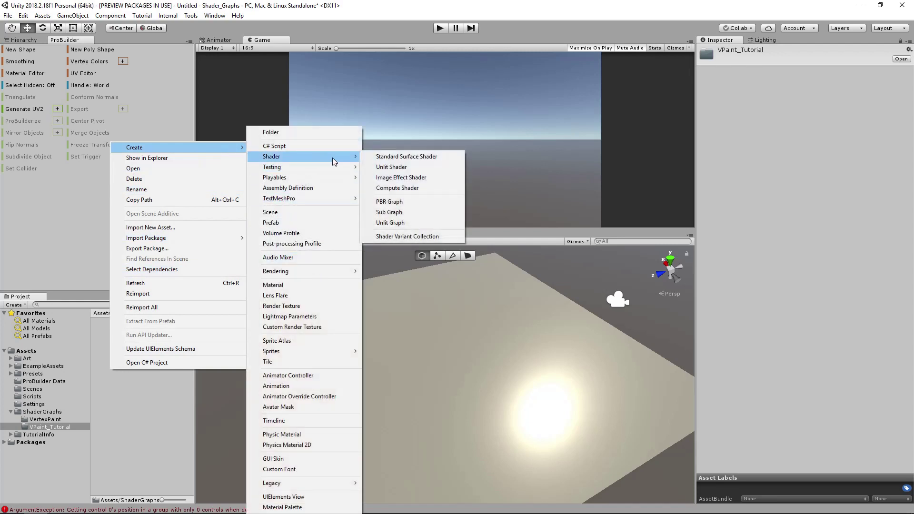
{"action": "left_click", "coordinate": [399, 203]}
{"action": "type", "text": "VPaint_Tutorial"}
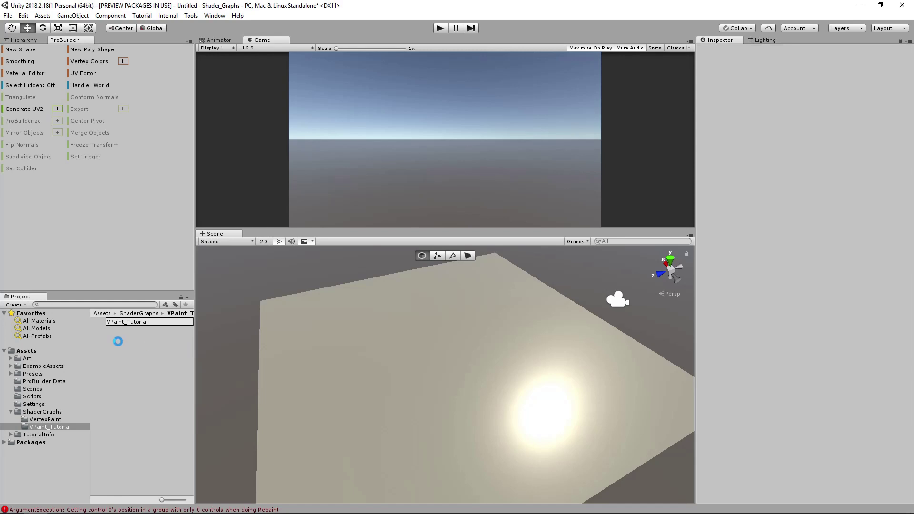
{"action": "key", "text": "Return"}
{"action": "double_click", "coordinate": [125, 322]}
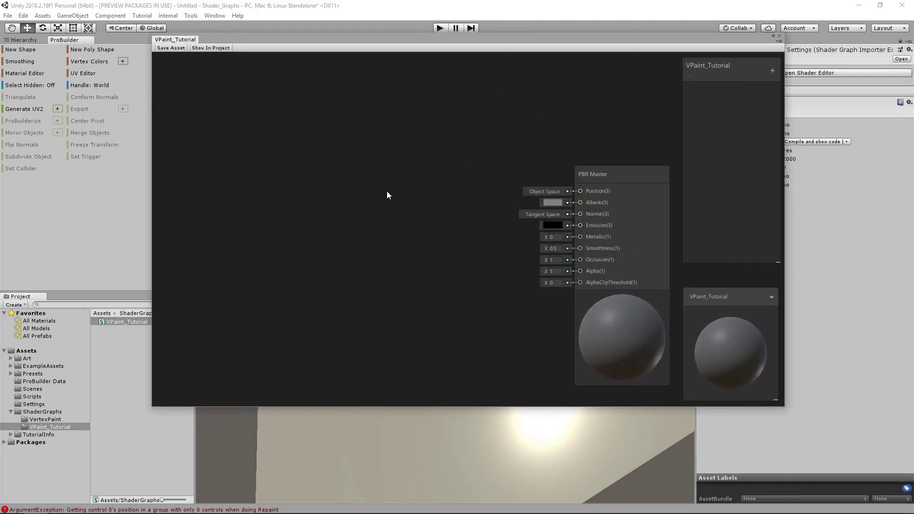
Add a Color node to the graph and set its colour to red.
{"action": "key", "text": "space"}
{"action": "type", "text": "colo"}
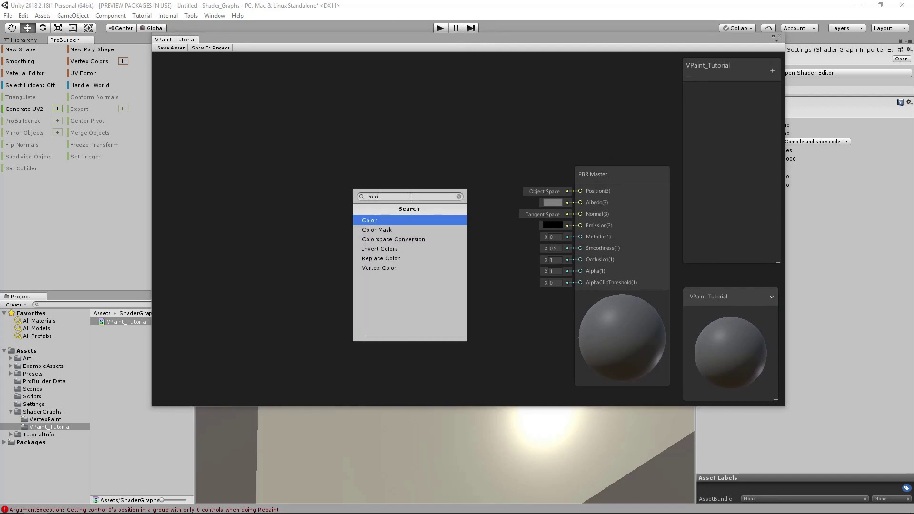
{"action": "left_click", "coordinate": [404, 220]}
{"action": "left_click_drag", "start_coordinate": [458, 207], "coordinate": [349, 133]}
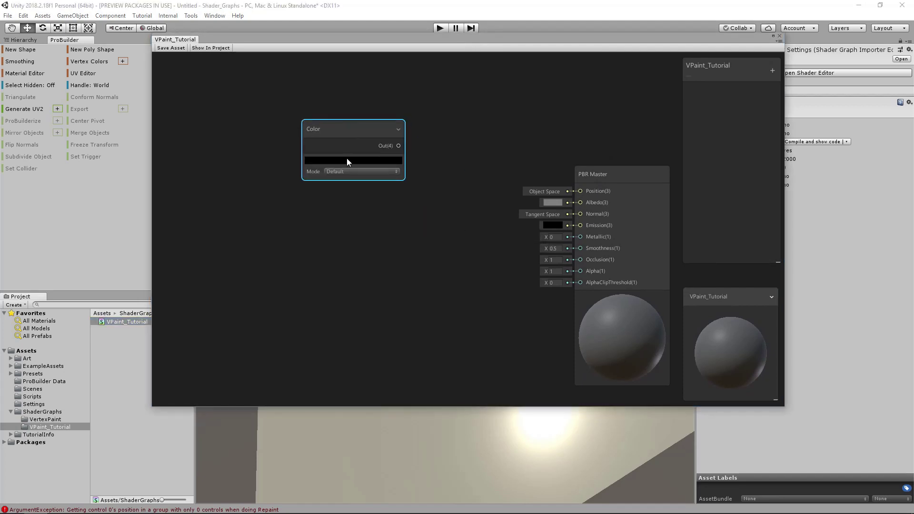
{"action": "left_click", "coordinate": [348, 159]}
{"action": "left_click", "coordinate": [787, 287]}
{"action": "left_click", "coordinate": [824, 217]}
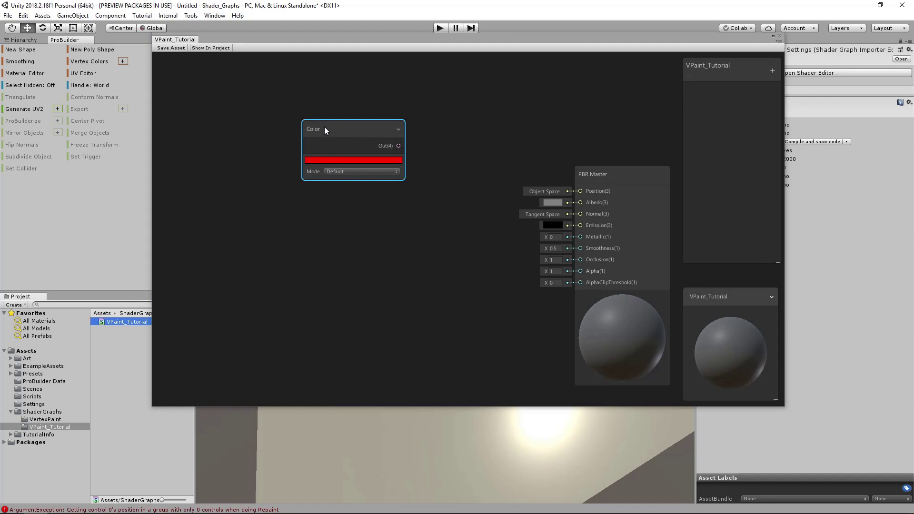
Duplicate the red Color node, place the copy below it and set the copy to green.
{"action": "key", "text": "ctrl+d"}
{"action": "left_click_drag", "start_coordinate": [388, 176], "coordinate": [347, 228]}
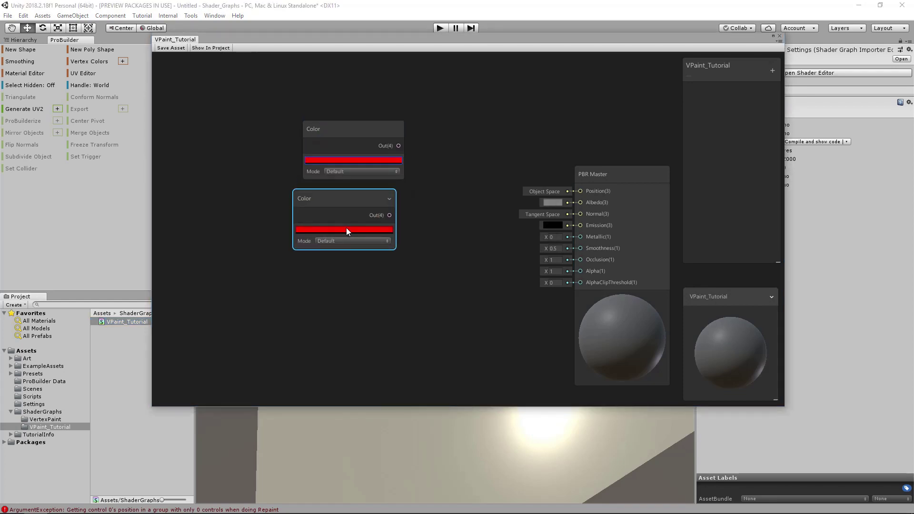
{"action": "left_click", "coordinate": [346, 229]}
{"action": "left_click", "coordinate": [749, 259]}
{"action": "left_click", "coordinate": [824, 218]}
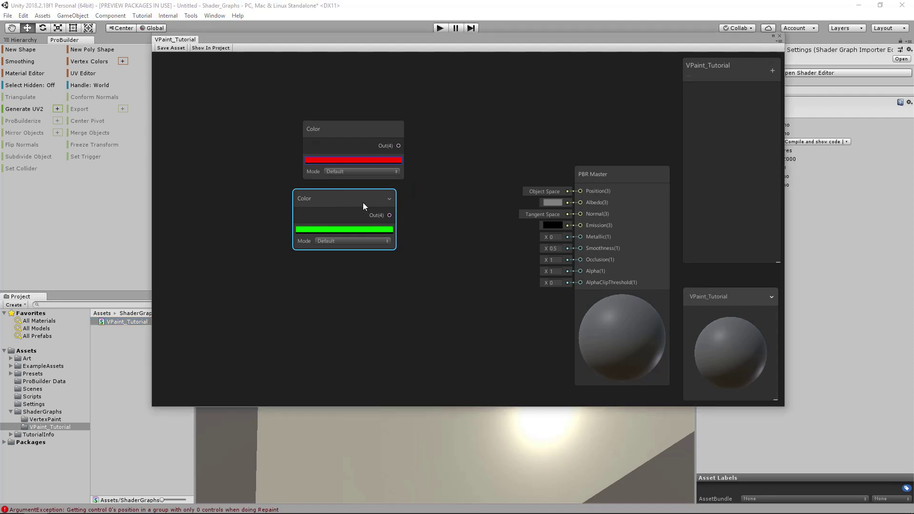
Duplicate the green Color node, set the copy to blue and place it below the green one.
{"action": "key", "text": "ctrl+d"}
{"action": "left_click_drag", "start_coordinate": [370, 211], "coordinate": [385, 262]}
{"action": "left_click", "coordinate": [369, 293]}
{"action": "left_click", "coordinate": [751, 339]}
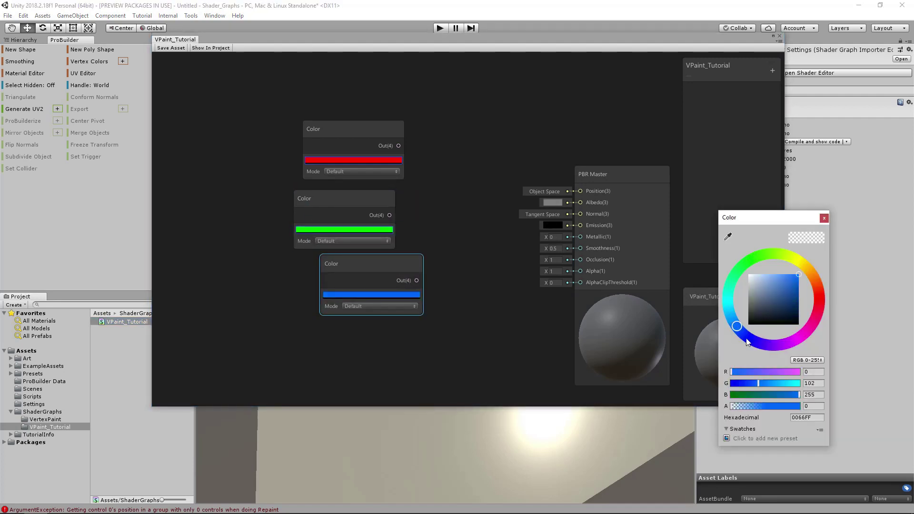
{"action": "left_click", "coordinate": [824, 218]}
{"action": "left_click_drag", "start_coordinate": [373, 262], "coordinate": [342, 269]}
Arrange the red, green and blue Color nodes in an evenly spaced column.
{"action": "scroll", "coordinate": [441, 230], "scroll_direction": "down", "scroll_amount": 3}
{"action": "left_click", "coordinate": [458, 195]}
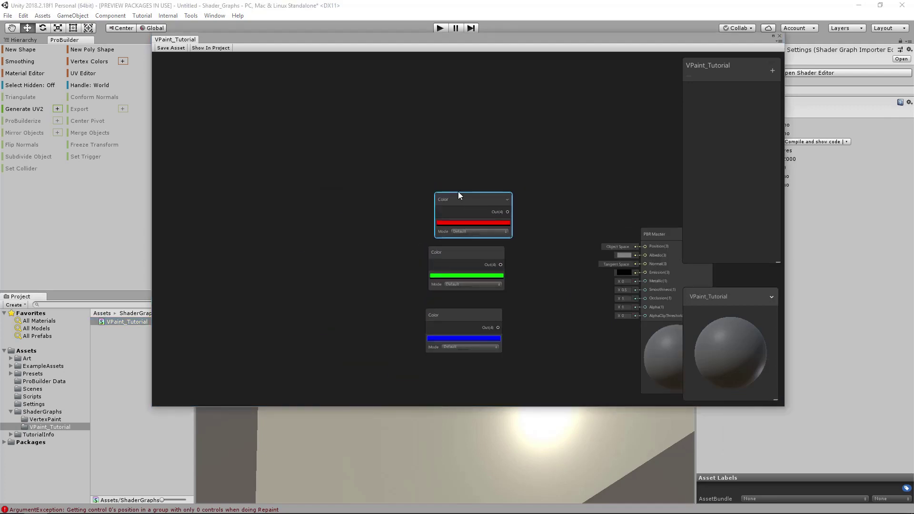
{"action": "left_click_drag", "start_coordinate": [458, 191], "coordinate": [443, 173]}
{"action": "left_click_drag", "start_coordinate": [464, 252], "coordinate": [454, 244]}
{"action": "left_click_drag", "start_coordinate": [467, 321], "coordinate": [457, 310]}
{"action": "left_click", "coordinate": [452, 191]}
{"action": "left_click", "coordinate": [452, 245]}
Add a Vertex Color node on the side of the Color nodes opposite the PBR Master.
{"action": "key", "text": "a"}
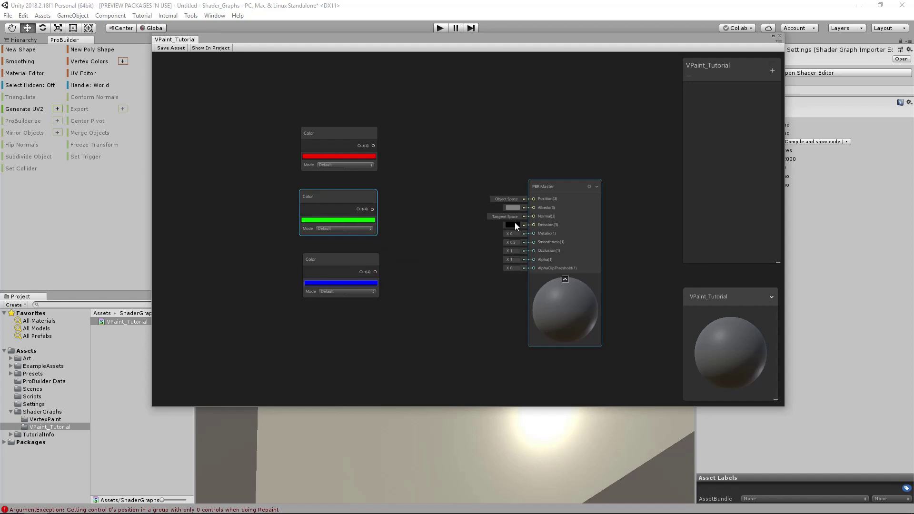
{"action": "key", "text": "f"}
{"action": "left_click", "coordinate": [321, 195]}
{"action": "key", "text": "space"}
{"action": "type", "text": "vertex"}
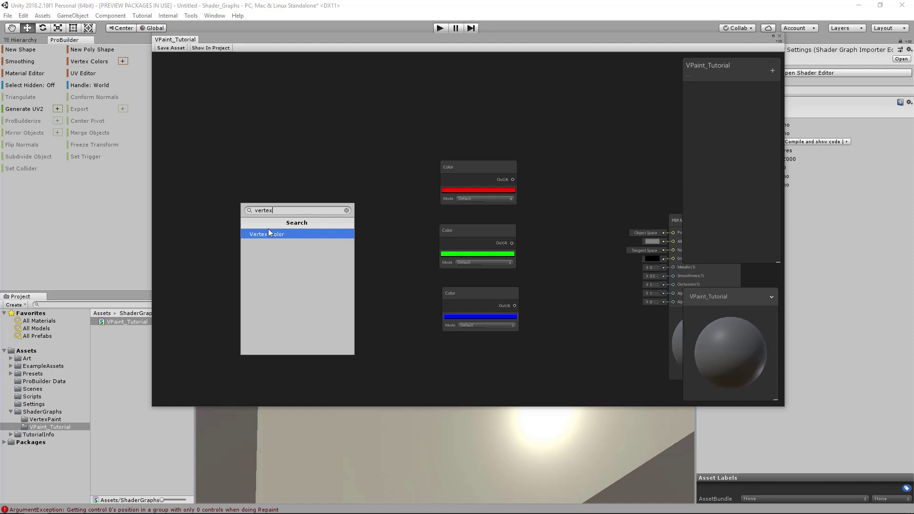
{"action": "left_click", "coordinate": [282, 234]}
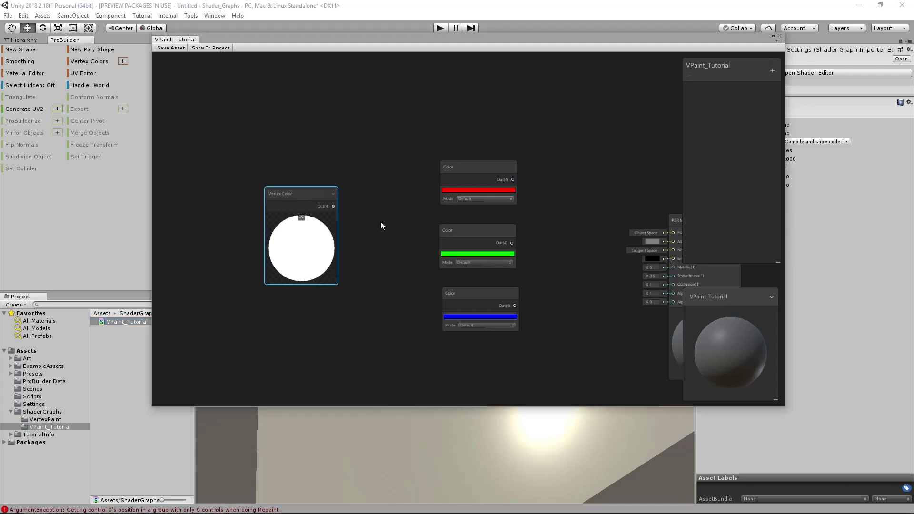
Move the PBR Master closer to the Color nodes and reposition the Vertex Color node.
{"action": "middle_click_drag", "start_coordinate": [624, 250], "coordinate": [559, 246]}
{"action": "left_click_drag", "start_coordinate": [637, 216], "coordinate": [625, 193]}
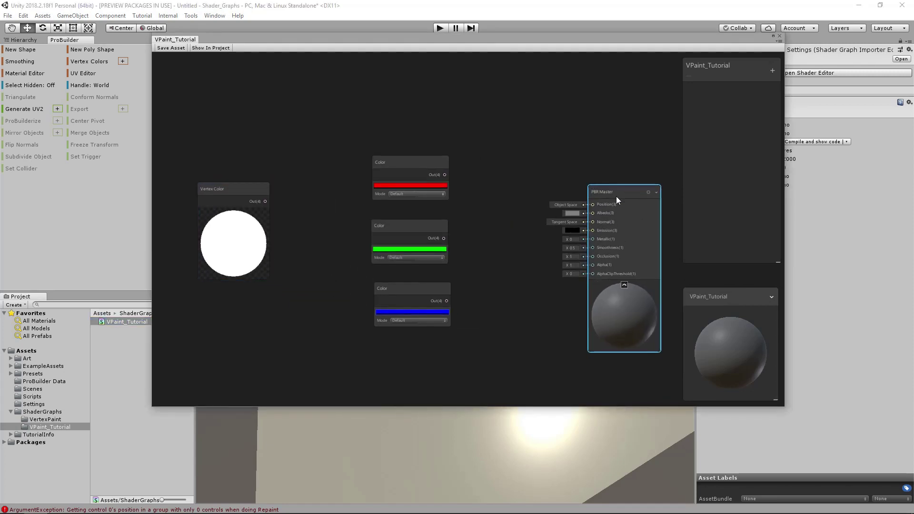
{"action": "left_click_drag", "start_coordinate": [204, 211], "coordinate": [265, 200]}
{"action": "middle_click_drag", "start_coordinate": [265, 200], "coordinate": [351, 227]}
{"action": "scroll", "coordinate": [351, 222], "scroll_direction": "up", "scroll_amount": 2}
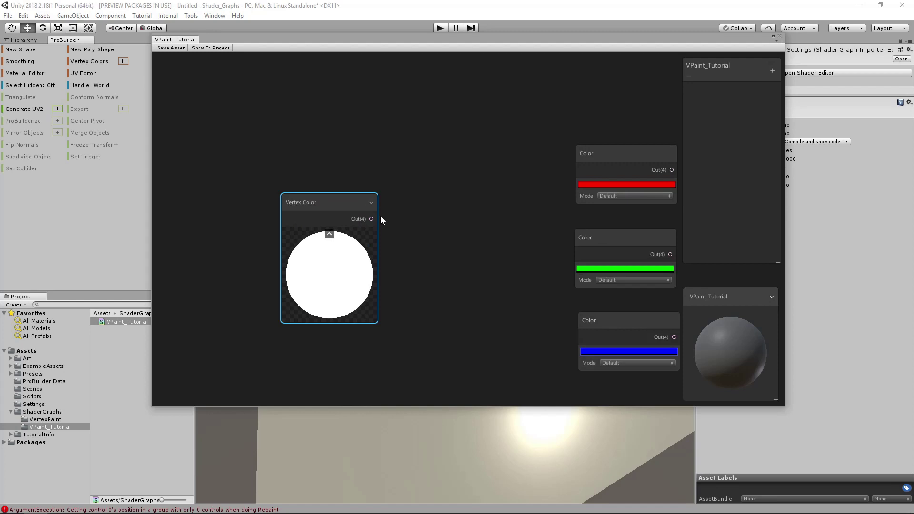
Add a Split node beside the Vertex Color node and connect the vertex colour output to its In port.
{"action": "left_click_drag", "start_coordinate": [365, 218], "coordinate": [434, 207]}
{"action": "key", "text": "Escape"}
{"action": "left_click", "coordinate": [349, 218]}
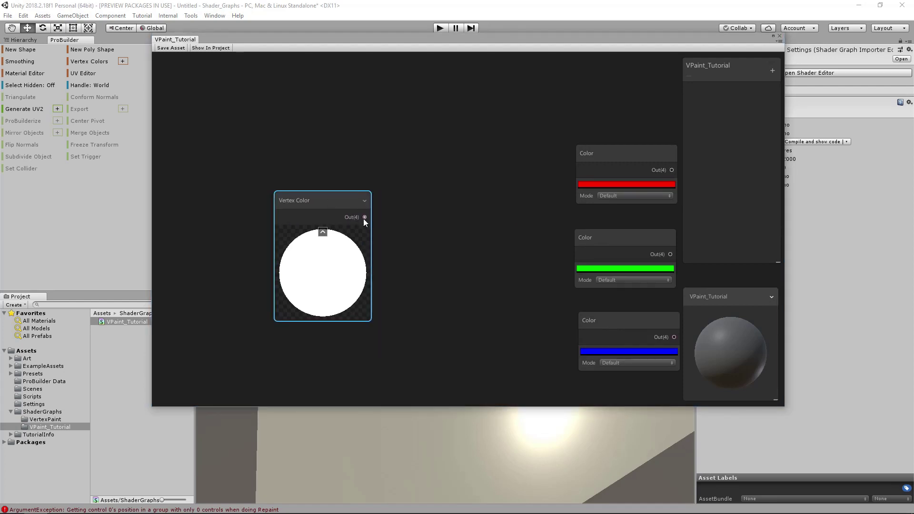
{"action": "left_click", "coordinate": [453, 235]}
{"action": "key", "text": "space"}
{"action": "type", "text": "split"}
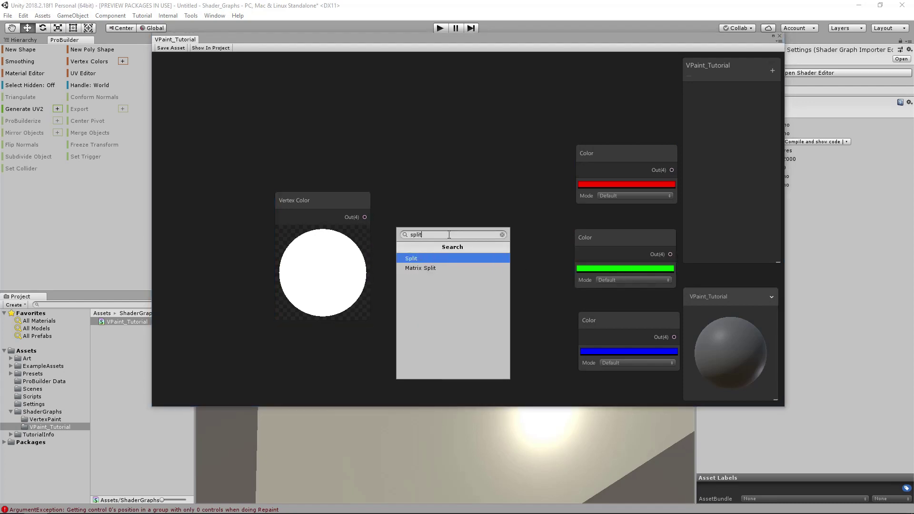
{"action": "left_click", "coordinate": [415, 259]}
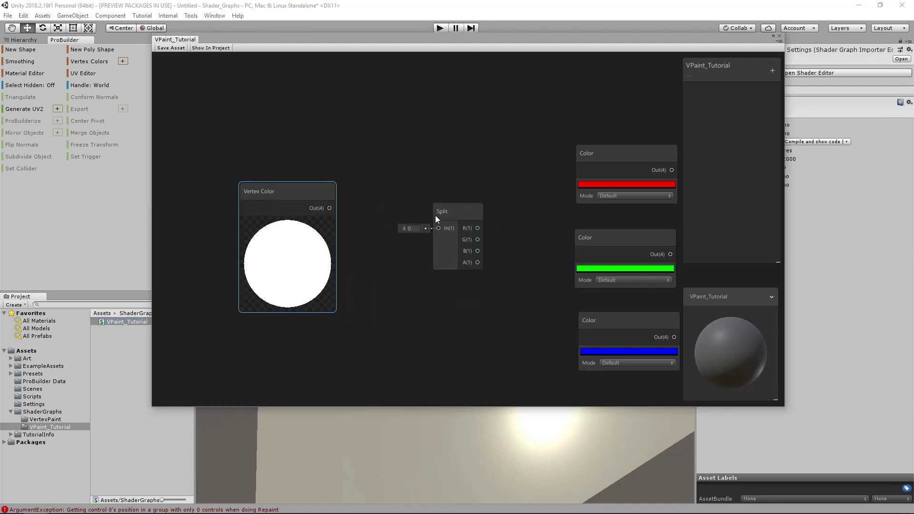
{"action": "left_click_drag", "start_coordinate": [321, 200], "coordinate": [416, 199]}
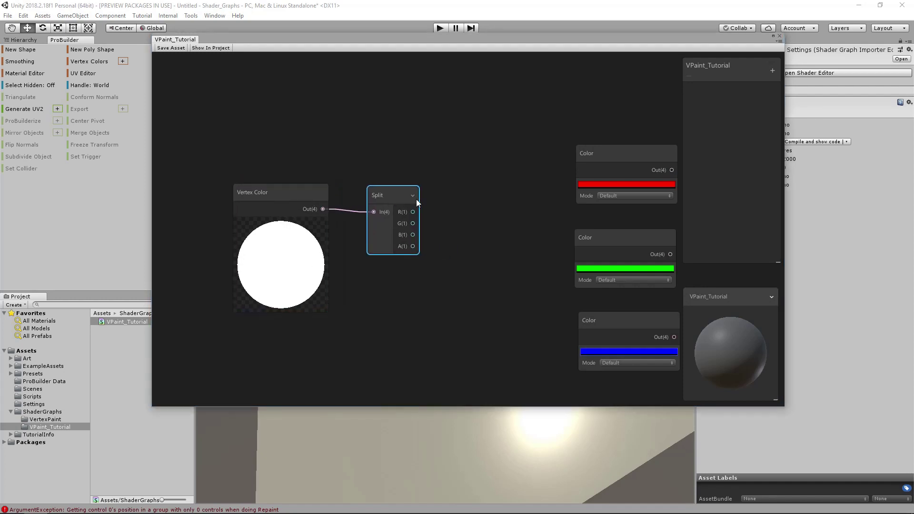
Spread the Color nodes along a descending diagonal, with red highest, green in the middle and blue lowest.
{"action": "middle_click_drag", "start_coordinate": [560, 229], "coordinate": [445, 233]}
{"action": "scroll", "coordinate": [424, 224], "scroll_direction": "down", "scroll_amount": 3}
{"action": "left_click_drag", "start_coordinate": [312, 204], "coordinate": [313, 202]}
{"action": "middle_click_drag", "start_coordinate": [412, 165], "coordinate": [440, 249]}
{"action": "left_click_drag", "start_coordinate": [536, 261], "coordinate": [258, 66]}
{"action": "left_click_drag", "start_coordinate": [481, 294], "coordinate": [377, 183]}
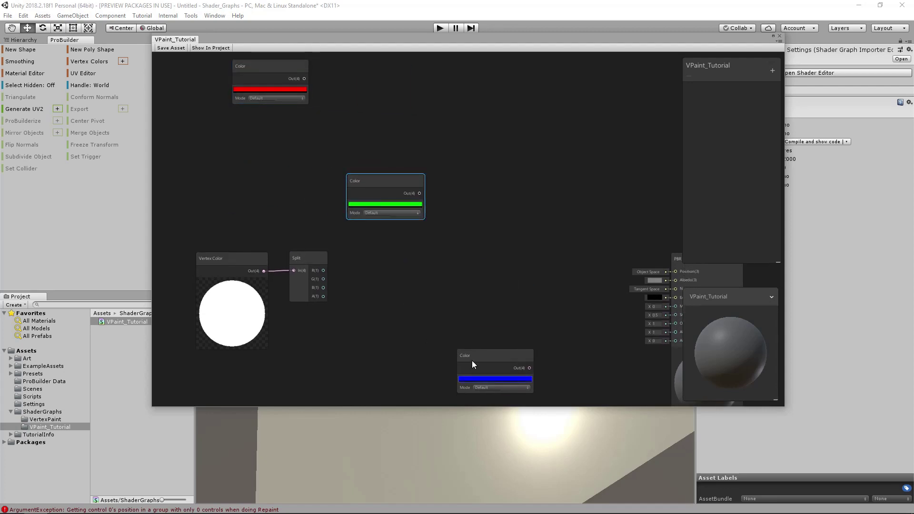
{"action": "left_click_drag", "start_coordinate": [454, 362], "coordinate": [404, 289]}
Move the Vertex Color and Split nodes together farther away from the blue Color node.
{"action": "middle_click_drag", "start_coordinate": [323, 265], "coordinate": [395, 286]}
{"action": "mouse_move", "coordinate": [290, 282]}
{"action": "left_mouse_down"}
{"action": "mouse_move", "coordinate": [216, 277]}
{"action": "mouse_move", "coordinate": [295, 275]}
{"action": "left_mouse_up"}
{"action": "key", "text": "space"}
{"action": "key", "text": "Escape"}
{"action": "left_click_drag", "start_coordinate": [199, 245], "coordinate": [299, 282]}
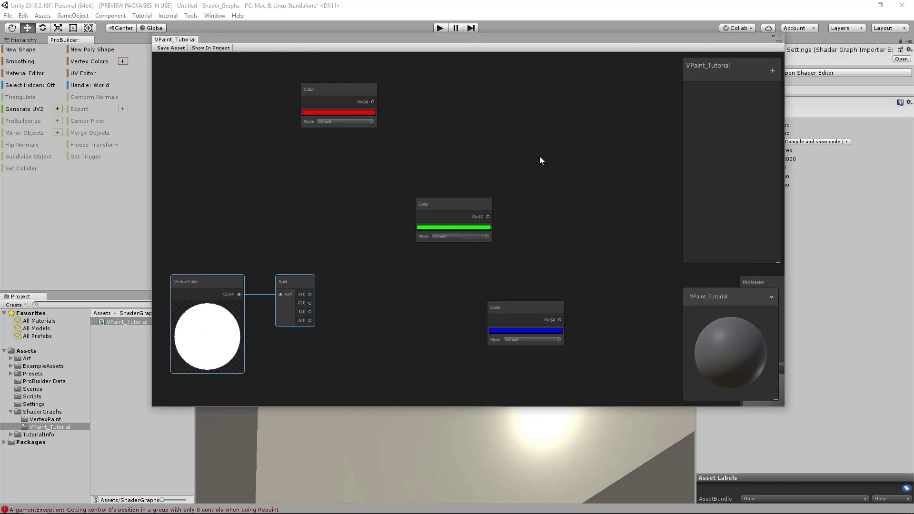
Fine-tune the positions of the green, blue and red Color nodes to leave more space between them.
{"action": "middle_click_drag", "start_coordinate": [553, 266], "coordinate": [508, 244]}
{"action": "left_click_drag", "start_coordinate": [402, 188], "coordinate": [395, 192]}
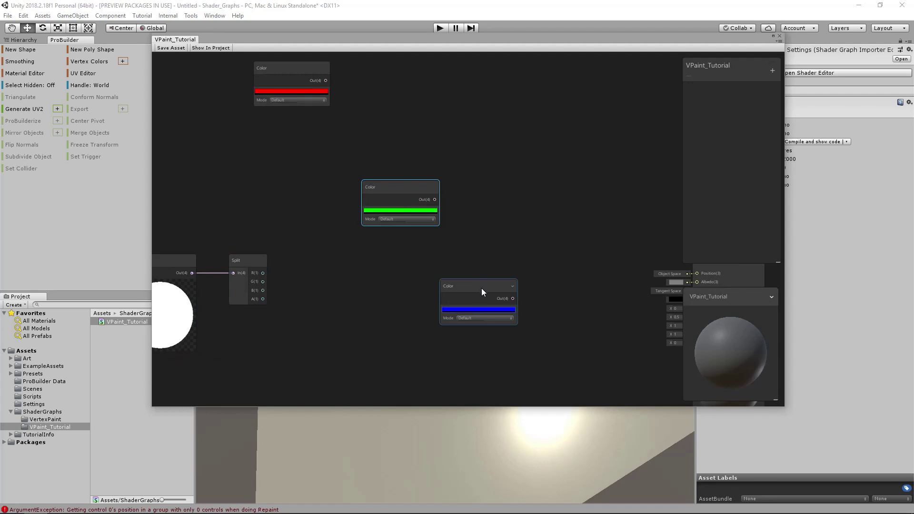
{"action": "left_click_drag", "start_coordinate": [481, 287], "coordinate": [494, 297]}
{"action": "middle_click_drag", "start_coordinate": [464, 241], "coordinate": [516, 279]}
{"action": "middle_click_drag", "start_coordinate": [580, 265], "coordinate": [488, 242]}
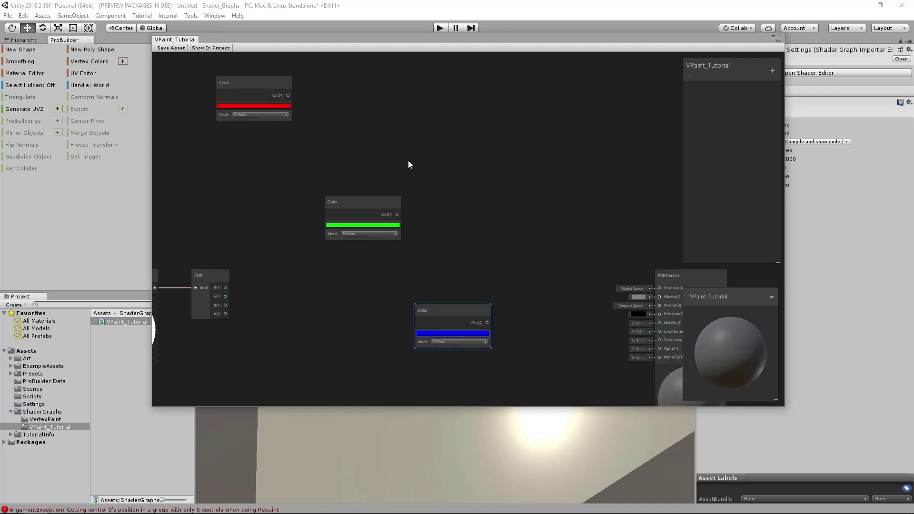
{"action": "middle_click_drag", "start_coordinate": [400, 154], "coordinate": [461, 201]}
{"action": "left_click_drag", "start_coordinate": [318, 130], "coordinate": [304, 124]}
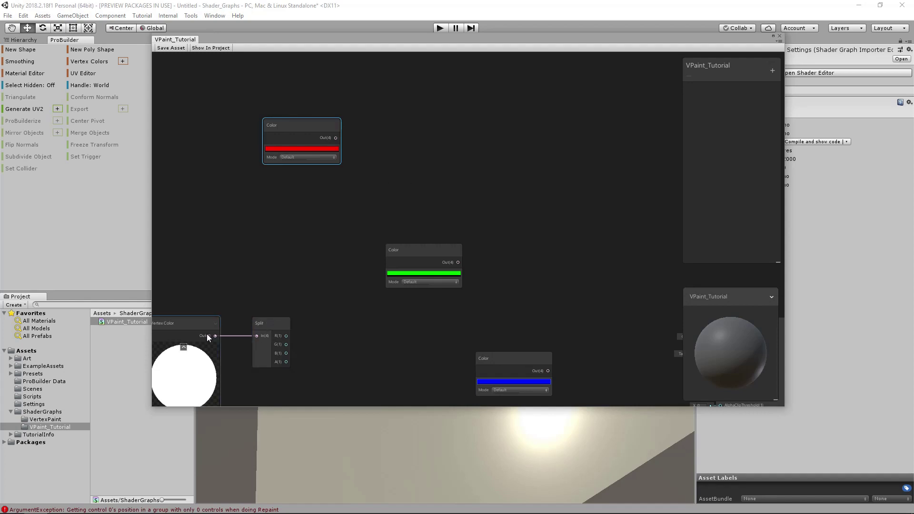
Add a Lerp node and place it beside the red Color node, above the green one.
{"action": "key", "text": "a"}
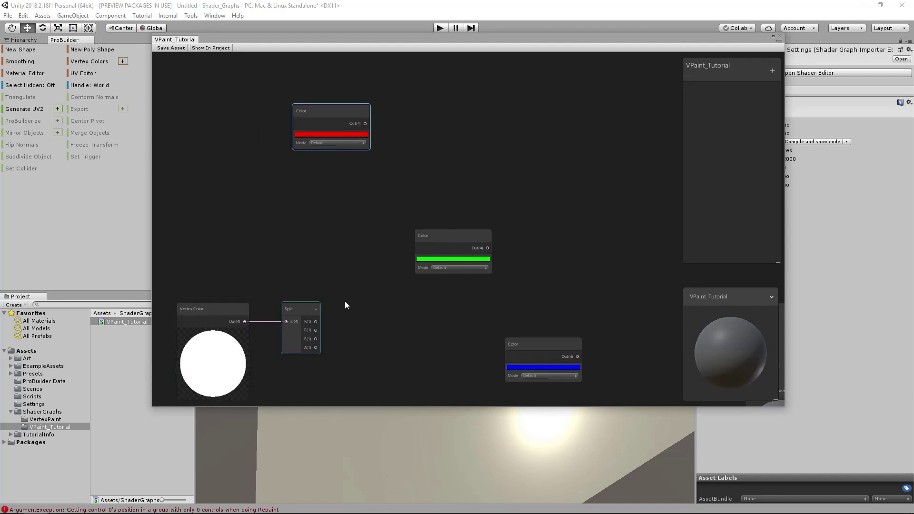
{"action": "key", "text": "space"}
{"action": "type", "text": "lerp"}
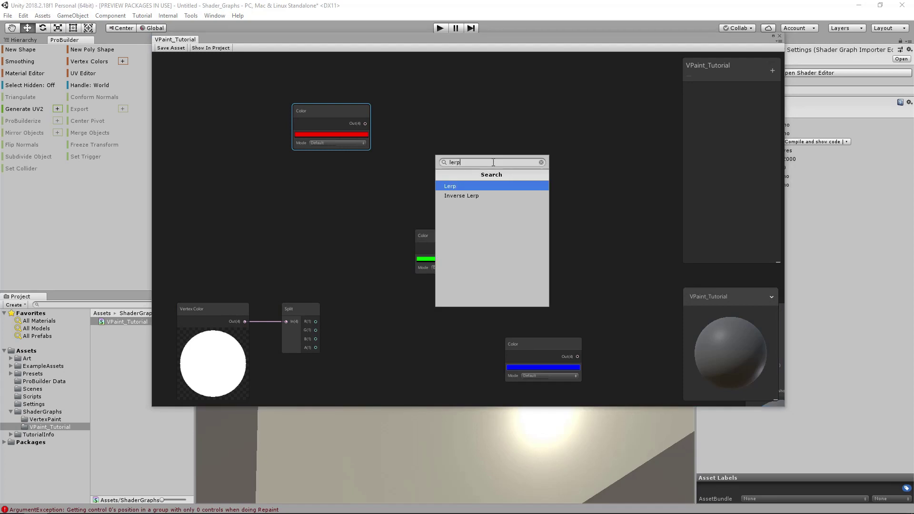
{"action": "left_click", "coordinate": [447, 187]}
{"action": "left_click_drag", "start_coordinate": [516, 173], "coordinate": [499, 103]}
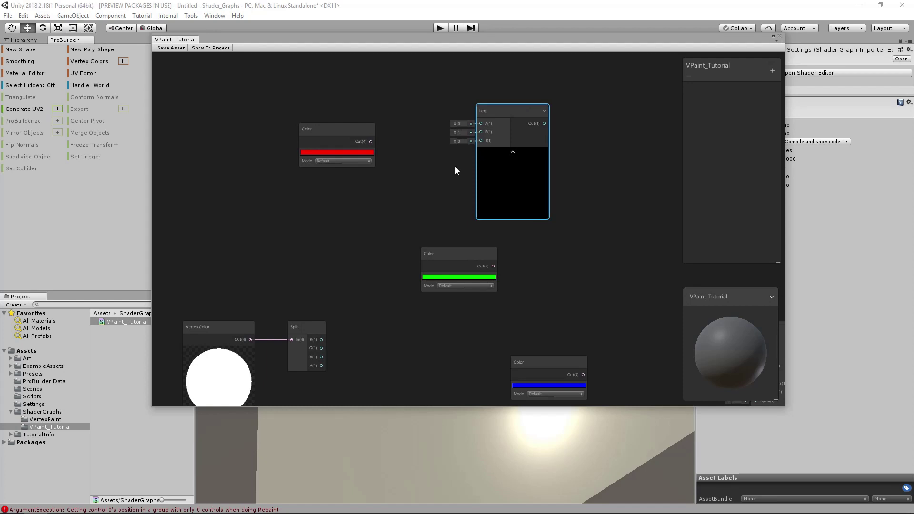
Adjust the red and green Color nodes' positions and connect the red Color output to the Lerp's B input.
{"action": "left_click_drag", "start_coordinate": [347, 130], "coordinate": [346, 122]}
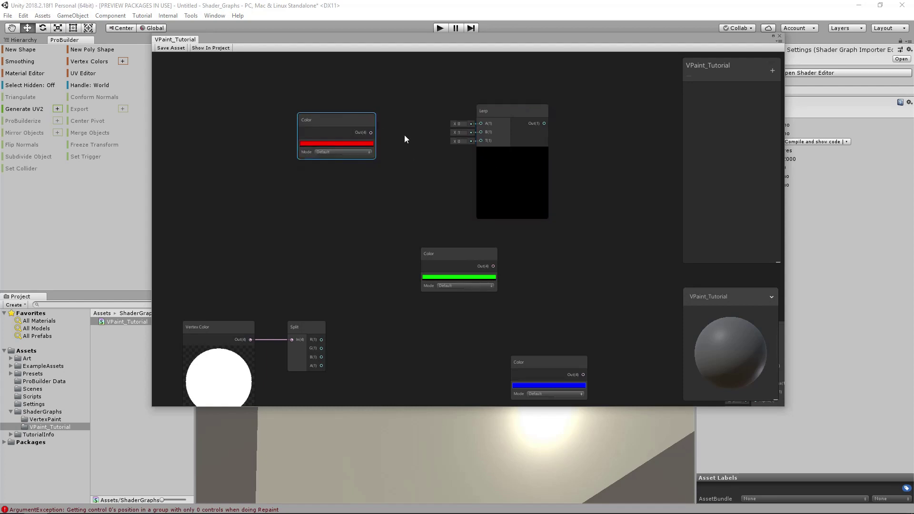
{"action": "middle_click_drag", "start_coordinate": [405, 135], "coordinate": [404, 145]}
{"action": "left_click_drag", "start_coordinate": [469, 266], "coordinate": [462, 269]}
{"action": "left_click", "coordinate": [460, 151]}
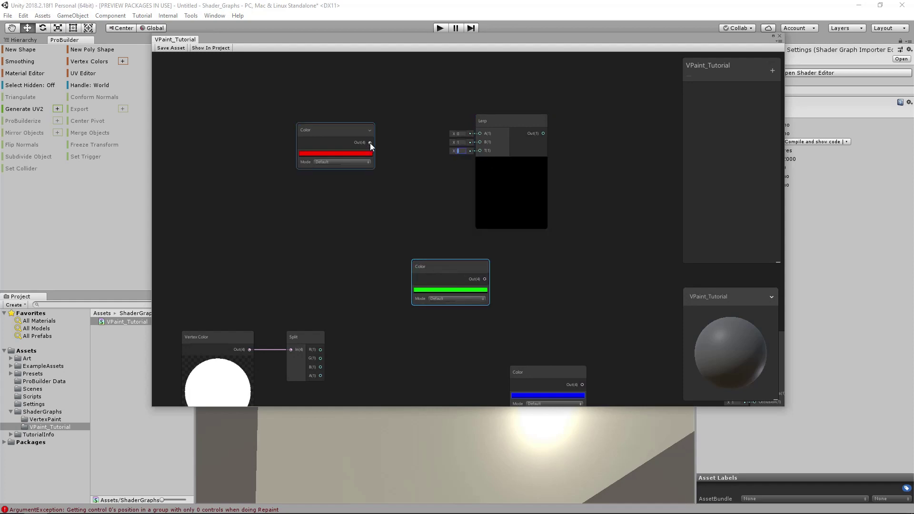
{"action": "left_click_drag", "start_coordinate": [370, 143], "coordinate": [479, 141]}
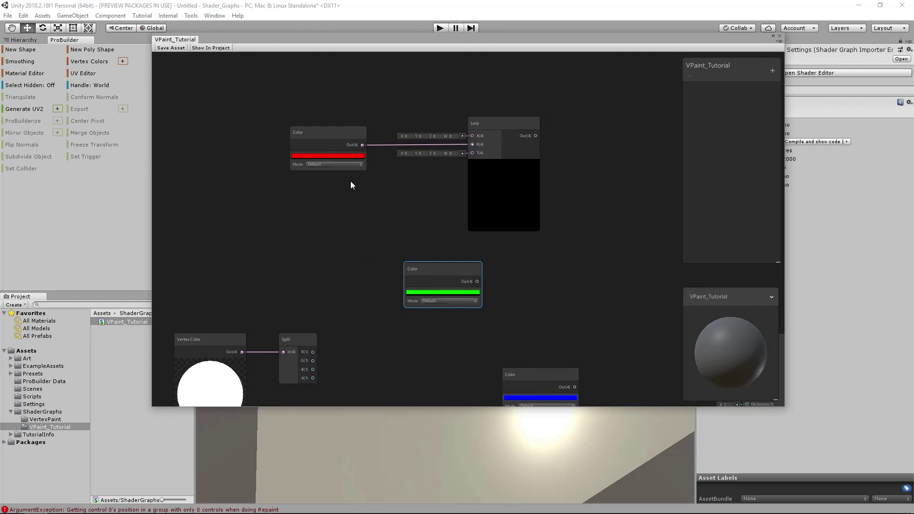
Duplicate the green Color node and place the copy above the red Color node.
{"action": "left_click", "coordinate": [350, 209]}
{"action": "key", "text": "ctrl+v"}
{"action": "middle_click_drag", "start_coordinate": [580, 381], "coordinate": [524, 305]}
{"action": "left_click_drag", "start_coordinate": [524, 313], "coordinate": [313, 123]}
{"action": "middle_click_drag", "start_coordinate": [314, 123], "coordinate": [365, 213]}
{"action": "left_click_drag", "start_coordinate": [365, 212], "coordinate": [324, 90]}
{"action": "middle_click_drag", "start_coordinate": [323, 91], "coordinate": [324, 96]}
Change the duplicated Color node's colour to orange and raise its alpha.
{"action": "left_click", "coordinate": [323, 113]}
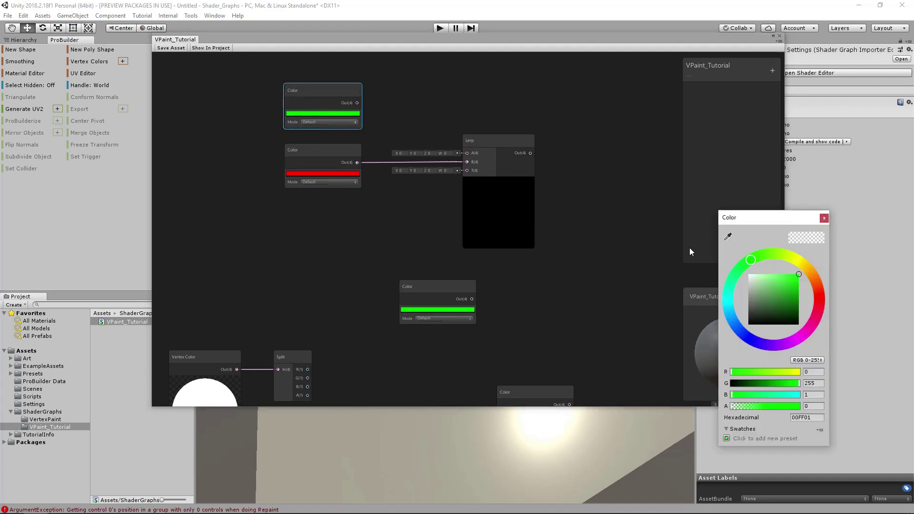
{"action": "left_click_drag", "start_coordinate": [804, 308], "coordinate": [805, 334]}
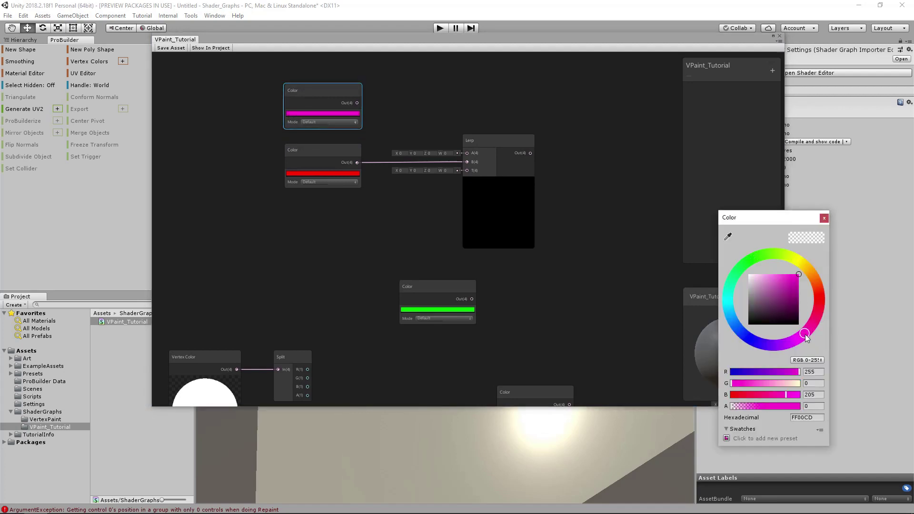
{"action": "left_click_drag", "start_coordinate": [815, 305], "coordinate": [816, 282]}
{"action": "left_click_drag", "start_coordinate": [793, 403], "coordinate": [781, 404]}
{"action": "left_click", "coordinate": [824, 218]}
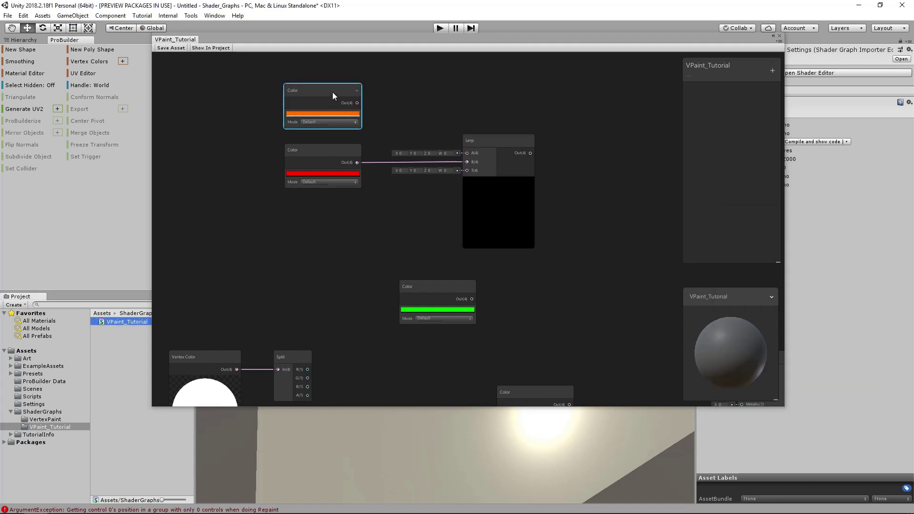
Connect the orange Color output to the Lerp's A input and the Split's R output to its T input.
{"action": "left_click_drag", "start_coordinate": [356, 102], "coordinate": [465, 158]}
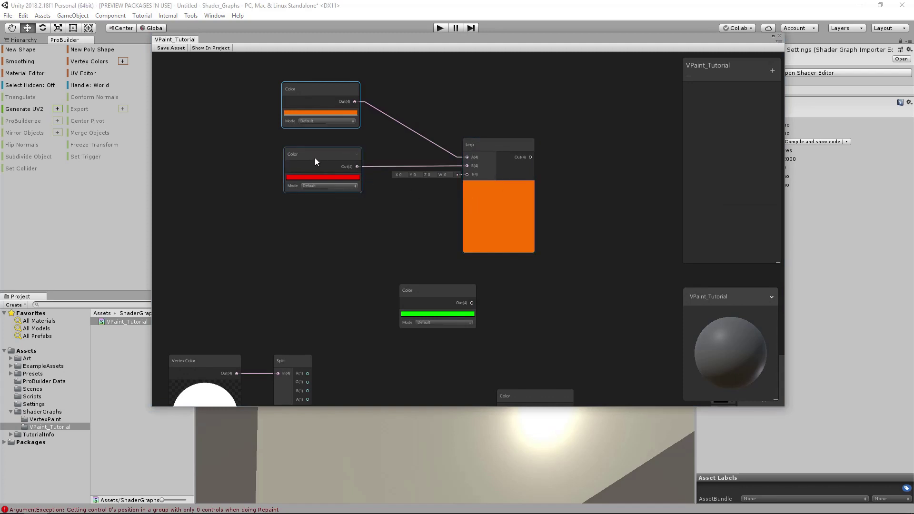
{"action": "left_click_drag", "start_coordinate": [319, 89], "coordinate": [327, 116]}
{"action": "middle_click_drag", "start_coordinate": [371, 254], "coordinate": [399, 191]}
{"action": "left_click_drag", "start_coordinate": [336, 328], "coordinate": [494, 129]}
{"action": "left_click_drag", "start_coordinate": [319, 314], "coordinate": [313, 314]}
{"action": "left_click", "coordinate": [527, 95]}
{"action": "scroll", "coordinate": [498, 127], "scroll_direction": "up", "scroll_amount": 2}
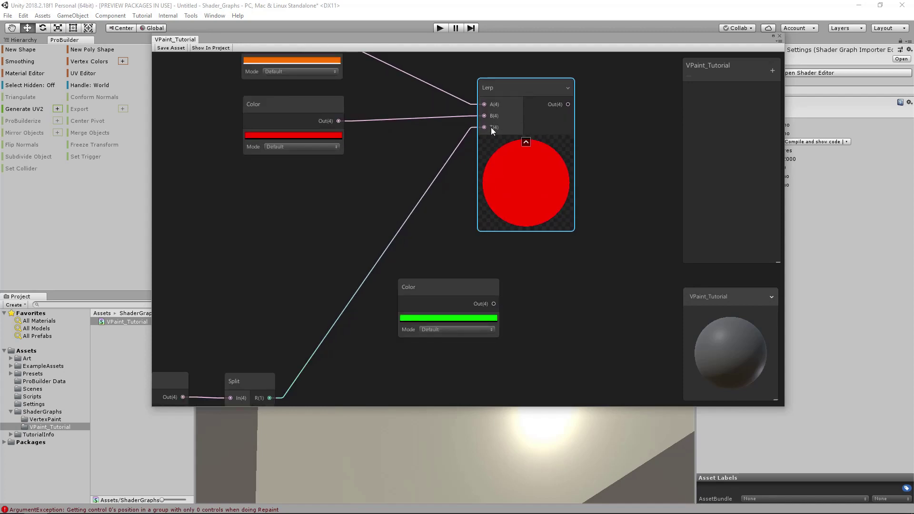
{"action": "scroll", "coordinate": [523, 173], "scroll_direction": "down", "scroll_amount": 2}
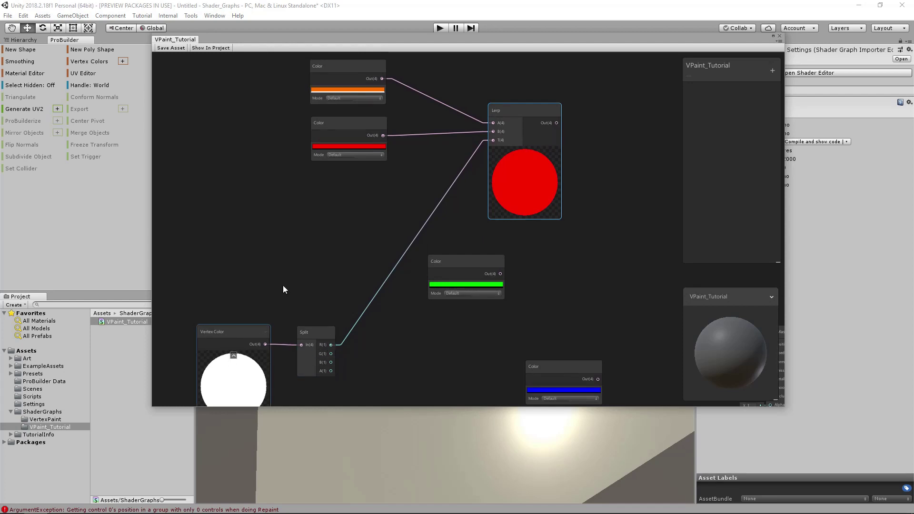
Adjust the spacing of the red and orange Color nodes and move the Vertex Color and Split nodes together closer to them.
{"action": "left_click_drag", "start_coordinate": [347, 125], "coordinate": [348, 132]}
{"action": "middle_click_drag", "start_coordinate": [314, 168], "coordinate": [306, 207]}
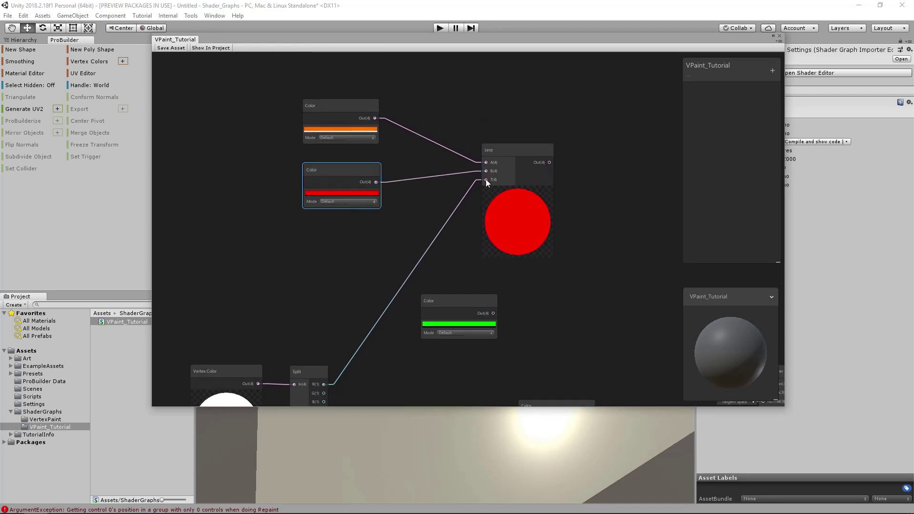
{"action": "left_click_drag", "start_coordinate": [345, 107], "coordinate": [351, 110]}
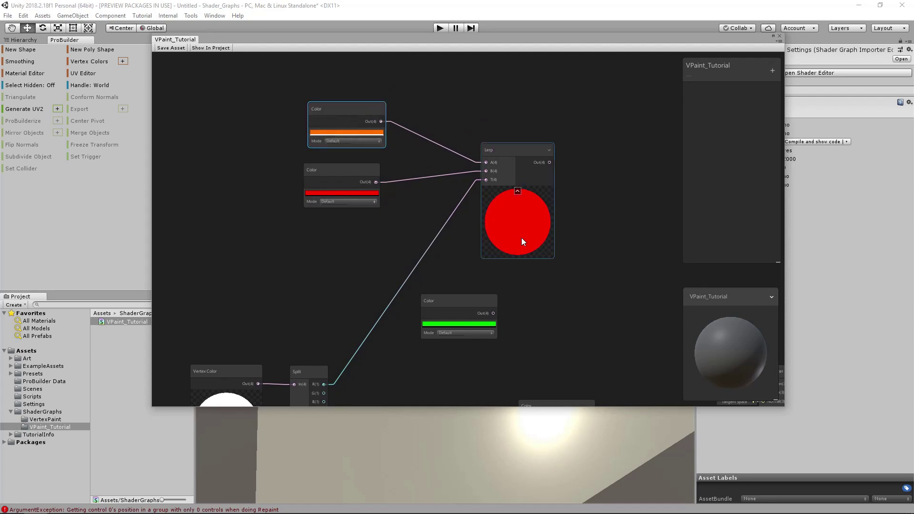
{"action": "scroll", "coordinate": [385, 221], "scroll_direction": "down", "scroll_amount": 5}
{"action": "left_click_drag", "start_coordinate": [280, 251], "coordinate": [384, 307]}
{"action": "left_click_drag", "start_coordinate": [361, 279], "coordinate": [346, 247]}
{"action": "middle_click_drag", "start_coordinate": [534, 180], "coordinate": [493, 211]}
Add a second Lerp node and place it beyond the first Lerp, above the PBR Master node.
{"action": "left_click", "coordinate": [497, 232]}
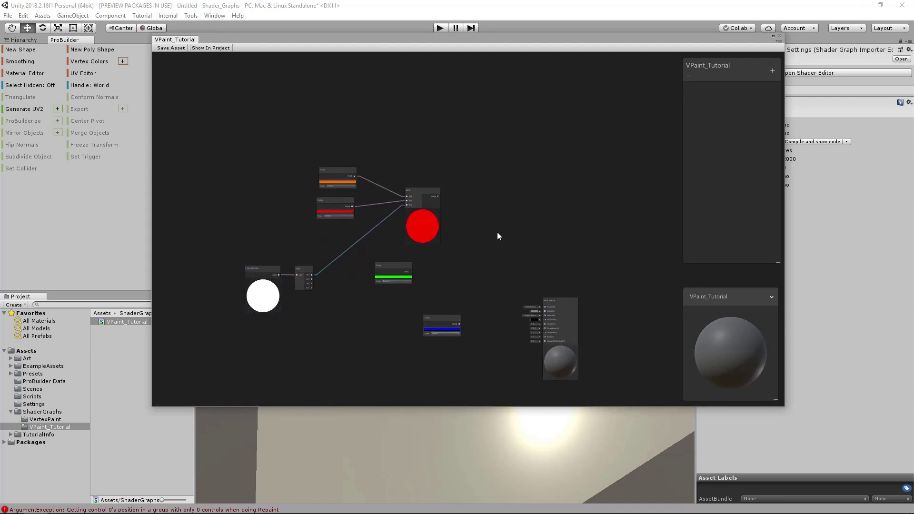
{"action": "key", "text": "space"}
{"action": "type", "text": "lerp"}
{"action": "left_click", "coordinate": [486, 255]}
{"action": "left_click_drag", "start_coordinate": [505, 236], "coordinate": [492, 220]}
{"action": "scroll", "coordinate": [497, 207], "scroll_direction": "up", "scroll_amount": 2}
{"action": "scroll", "coordinate": [474, 200], "scroll_direction": "up", "scroll_amount": 2}
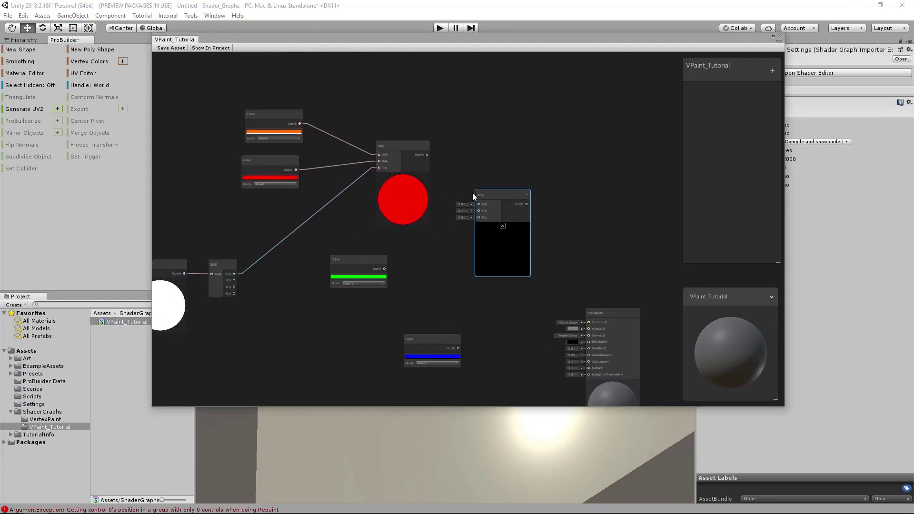
Wire the second Lerp with the first Lerp's output into A, the green Color into B and the Split's G output into T.
{"action": "left_click_drag", "start_coordinate": [420, 148], "coordinate": [521, 230]}
{"action": "middle_click_drag", "start_coordinate": [312, 164], "coordinate": [361, 162]}
{"action": "middle_click_drag", "start_coordinate": [458, 281], "coordinate": [428, 236]}
{"action": "left_click_drag", "start_coordinate": [383, 228], "coordinate": [518, 196]}
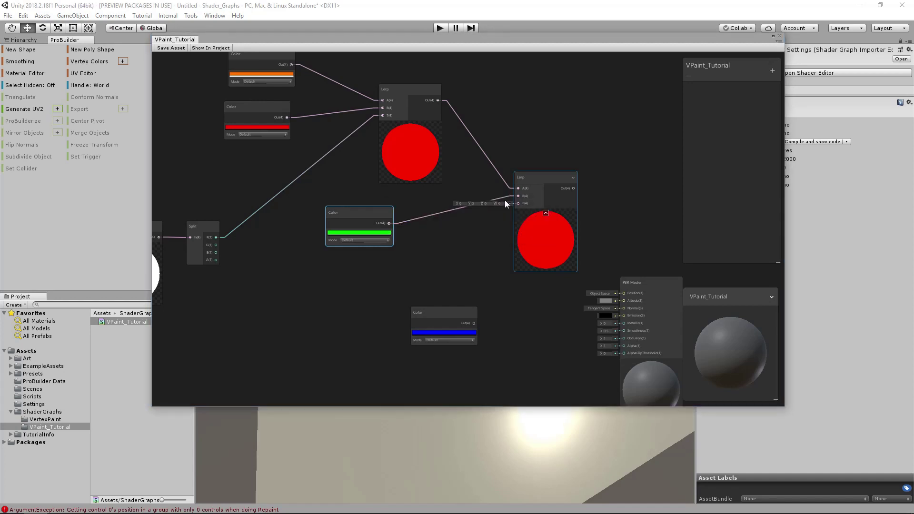
{"action": "middle_click_drag", "start_coordinate": [216, 245], "coordinate": [299, 249]}
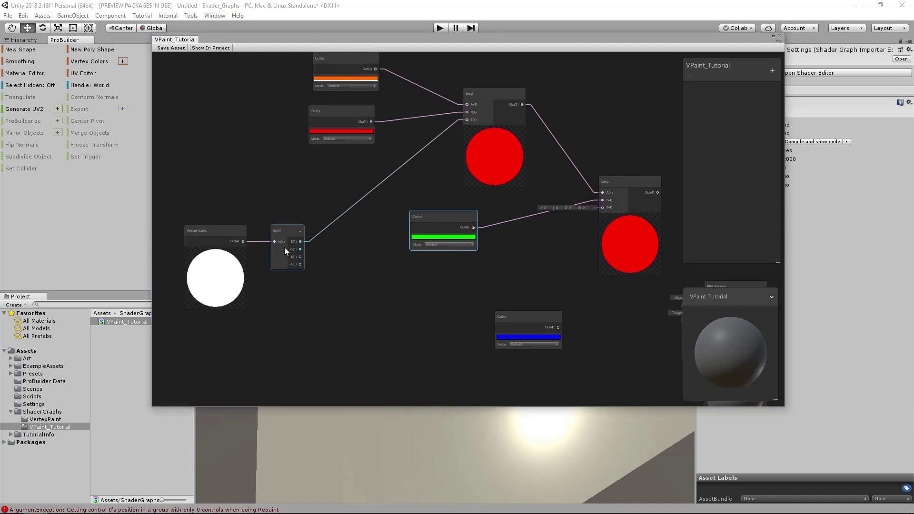
{"action": "left_click_drag", "start_coordinate": [300, 249], "coordinate": [604, 208]}
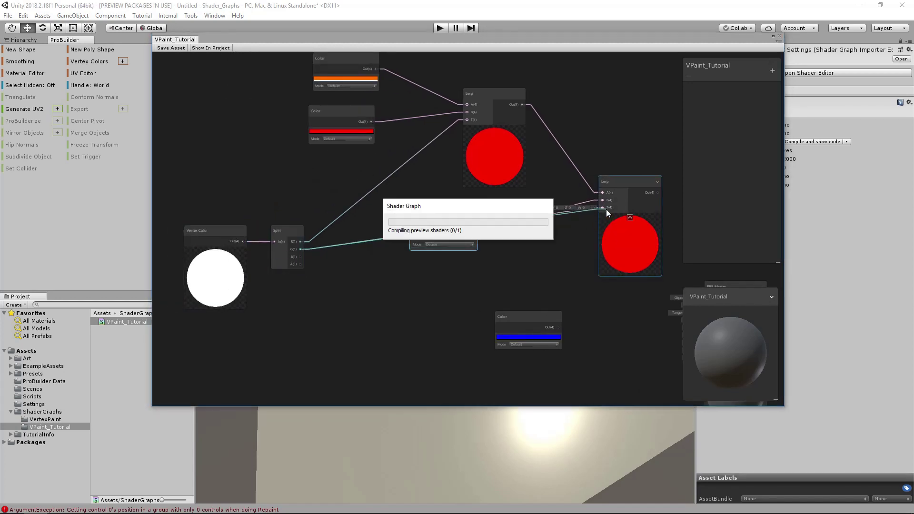
{"action": "middle_click_drag", "start_coordinate": [550, 221], "coordinate": [455, 236]}
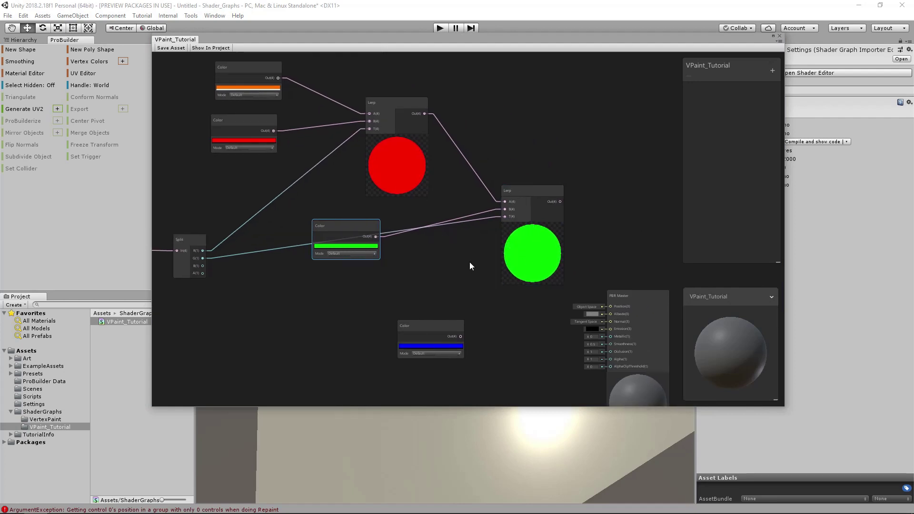
Fine-tune the positions of the green Color, first Lerp and orange Color nodes to spread out the connections.
{"action": "middle_click_drag", "start_coordinate": [190, 265], "coordinate": [283, 265]}
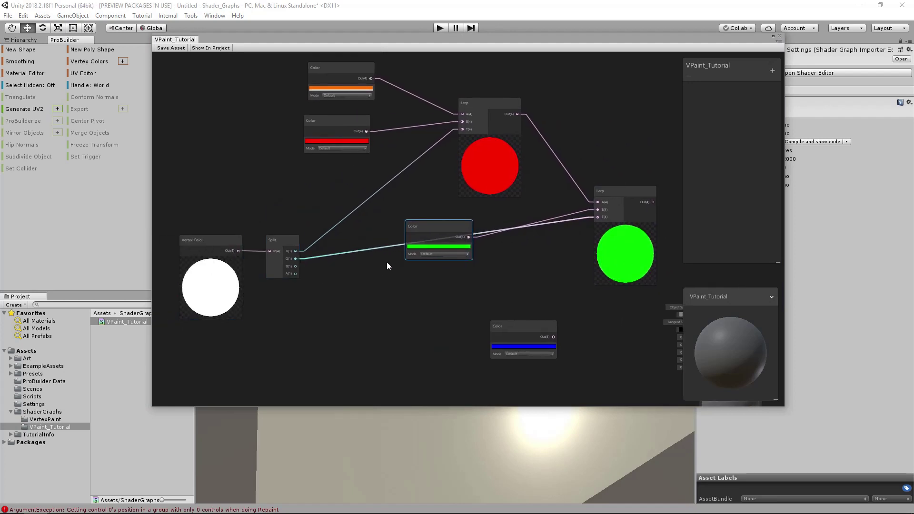
{"action": "middle_click_drag", "start_coordinate": [529, 249], "coordinate": [445, 251]}
{"action": "left_click_drag", "start_coordinate": [364, 235], "coordinate": [375, 237]}
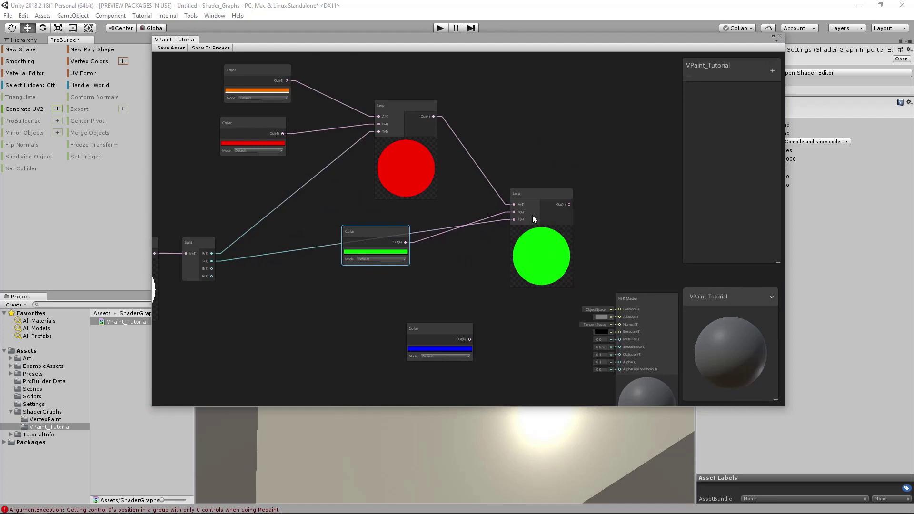
{"action": "mouse_move", "coordinate": [408, 105]}
{"action": "left_mouse_down"}
{"action": "mouse_move", "coordinate": [399, 95]}
{"action": "mouse_move", "coordinate": [396, 110]}
{"action": "left_mouse_up"}
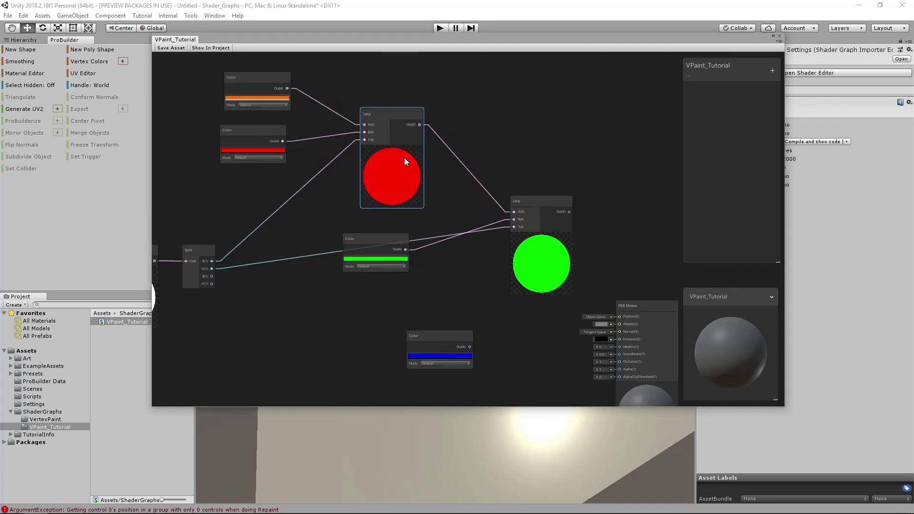
{"action": "middle_click_drag", "start_coordinate": [367, 157], "coordinate": [445, 168]}
{"action": "left_click", "coordinate": [350, 103]}
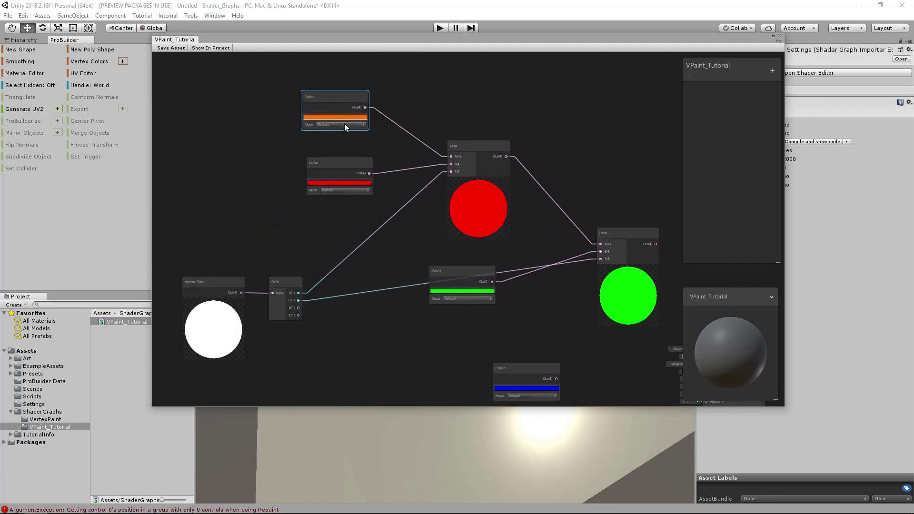
{"action": "middle_click_drag", "start_coordinate": [491, 276], "coordinate": [394, 208]}
{"action": "left_click_drag", "start_coordinate": [395, 208], "coordinate": [398, 206]}
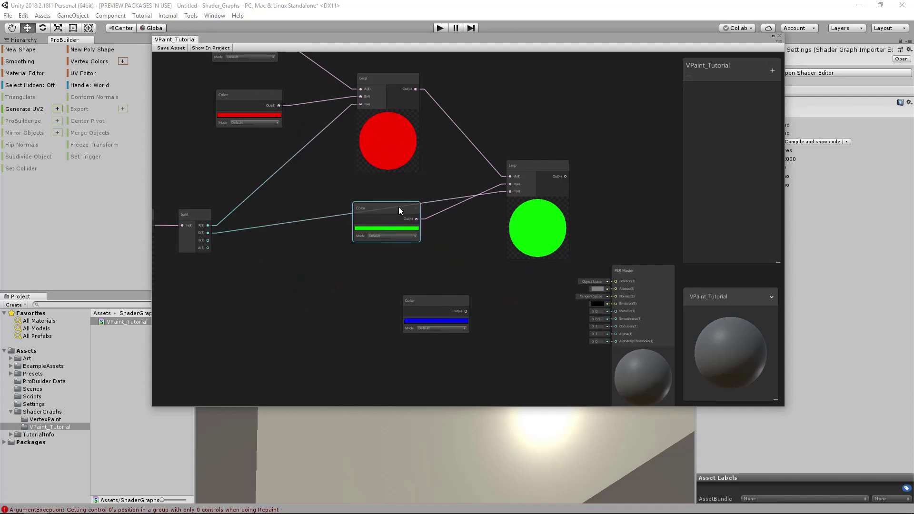
Move all the nodes except the PBR Master together farther away from it to make room.
{"action": "scroll", "coordinate": [478, 207], "scroll_direction": "down", "scroll_amount": 2}
{"action": "scroll", "coordinate": [477, 207], "scroll_direction": "down", "scroll_amount": 1}
{"action": "left_click_drag", "start_coordinate": [266, 119], "coordinate": [552, 286]}
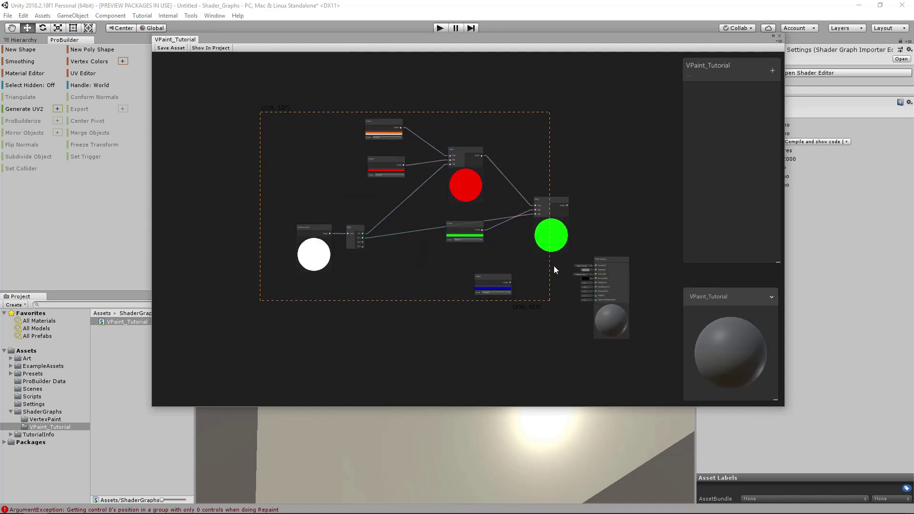
{"action": "left_click_drag", "start_coordinate": [561, 230], "coordinate": [474, 217]}
{"action": "scroll", "coordinate": [490, 243], "scroll_direction": "up", "scroll_amount": 2}
Collapse the previews of both Lerp nodes and slightly reposition the second Lerp.
{"action": "left_click", "coordinate": [468, 216]}
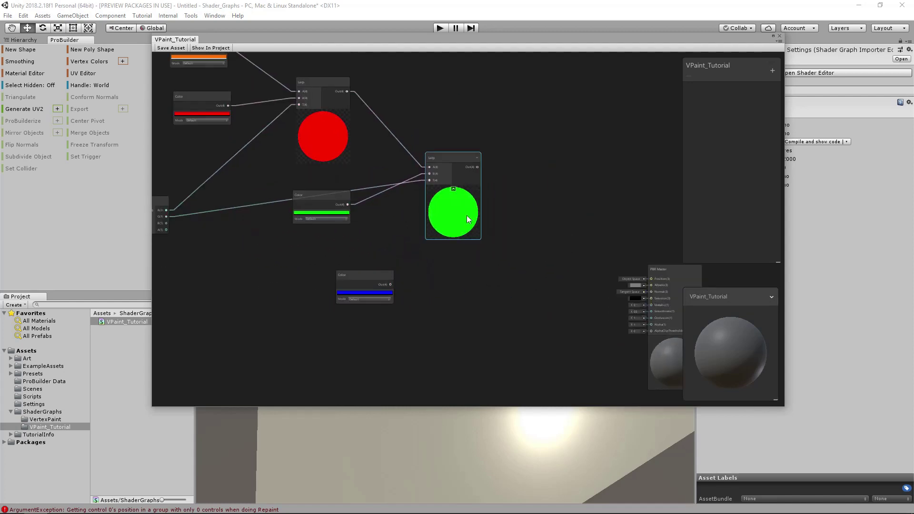
{"action": "left_click", "coordinate": [454, 189]}
{"action": "left_click", "coordinate": [314, 126]}
{"action": "left_click", "coordinate": [323, 114]}
{"action": "left_click_drag", "start_coordinate": [445, 160], "coordinate": [439, 159]}
Duplicate the second Lerp node and place the copy diagonally below it, toward the PBR Master.
{"action": "middle_click_drag", "start_coordinate": [458, 201], "coordinate": [487, 206]}
{"action": "key", "text": "ctrl+d"}
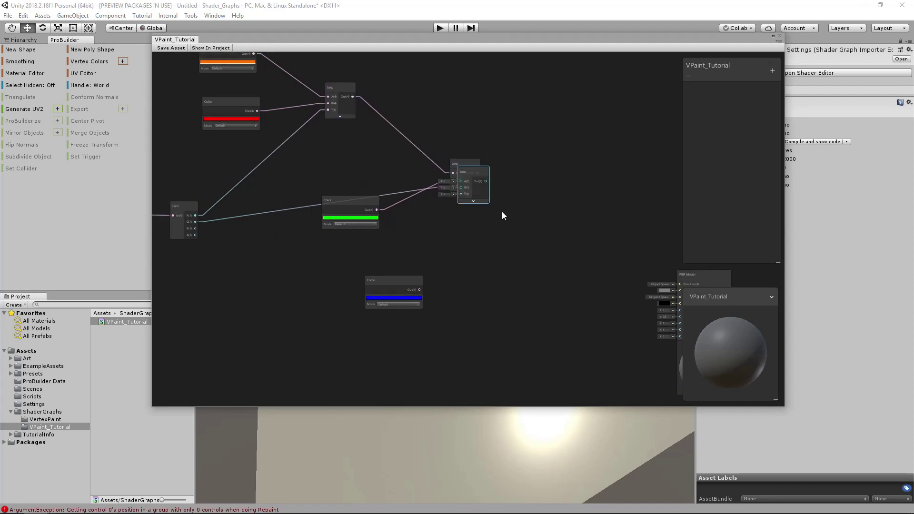
{"action": "left_click_drag", "start_coordinate": [471, 171], "coordinate": [530, 215]}
Wire the third Lerp with the second Lerp's output into A, the blue Color into B and the Split's B output into T.
{"action": "middle_click_drag", "start_coordinate": [469, 253], "coordinate": [480, 259]}
{"action": "left_click_drag", "start_coordinate": [421, 285], "coordinate": [425, 274]}
{"action": "left_click_drag", "start_coordinate": [532, 243], "coordinate": [533, 233]}
{"action": "middle_click_drag", "start_coordinate": [386, 261], "coordinate": [423, 264]}
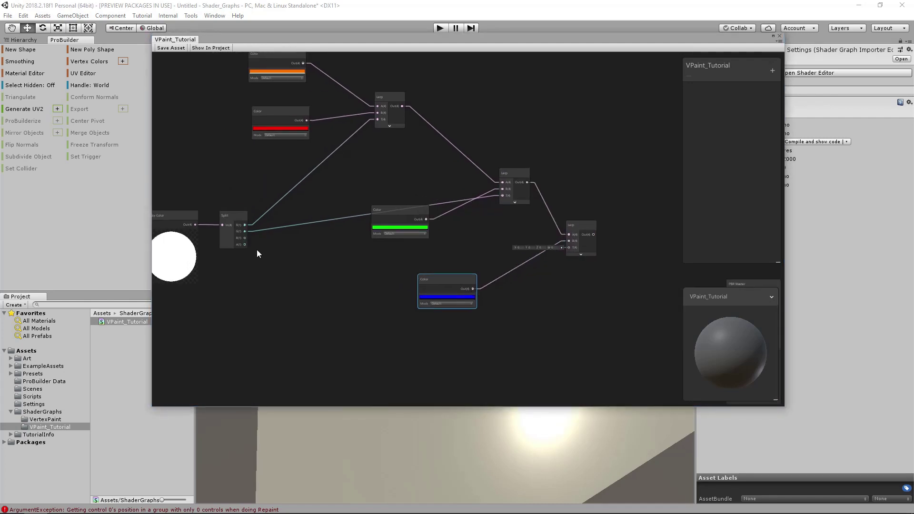
{"action": "left_click_drag", "start_coordinate": [246, 238], "coordinate": [568, 250]}
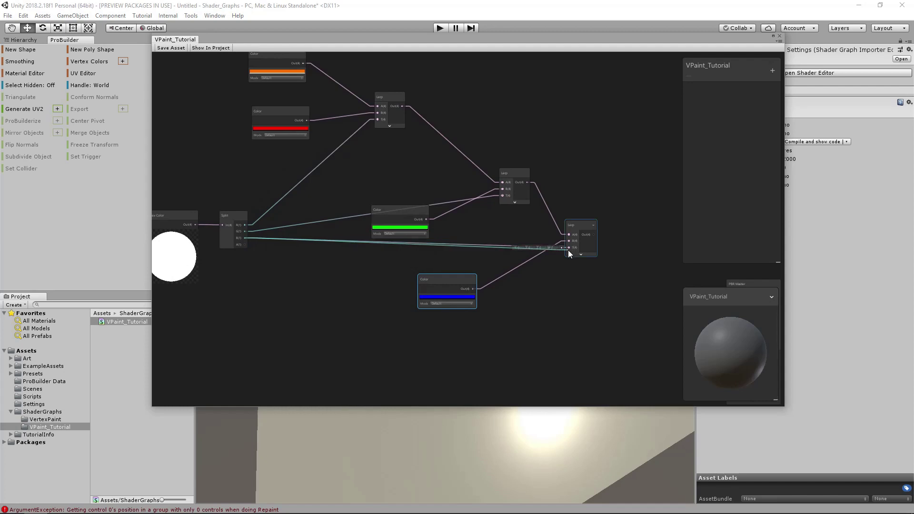
Connect the third Lerp's output to the PBR Master's Albedo input.
{"action": "middle_click_drag", "start_coordinate": [592, 240], "coordinate": [412, 222]}
{"action": "left_click_drag", "start_coordinate": [413, 216], "coordinate": [546, 285]}
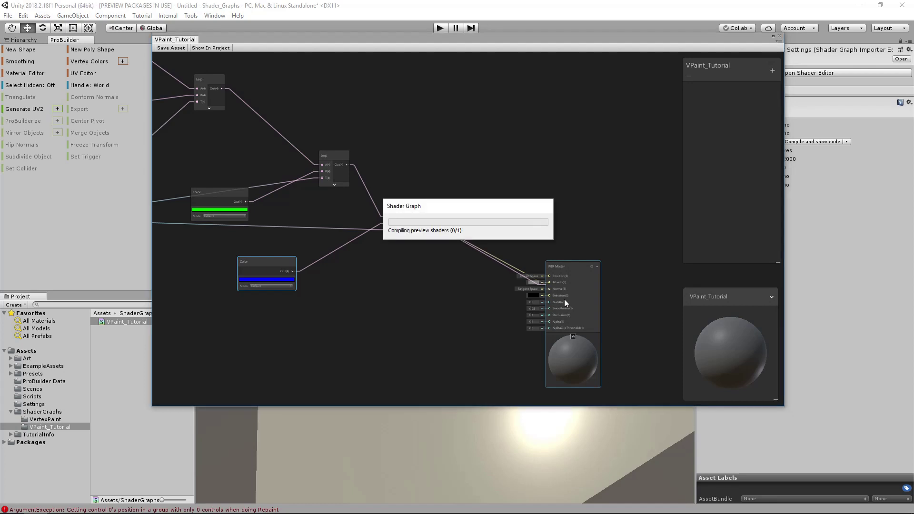
{"action": "scroll", "coordinate": [555, 290], "scroll_direction": "up", "scroll_amount": 2}
{"action": "scroll", "coordinate": [548, 287], "scroll_direction": "up", "scroll_amount": 2}
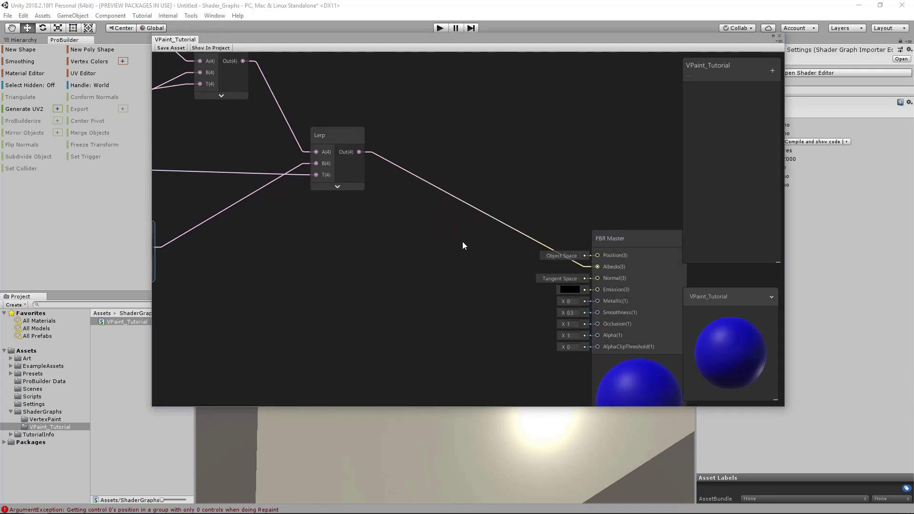
Review the connections from the Color and Split nodes through the three Lerps to the PBR Master.
{"action": "scroll", "coordinate": [481, 212], "scroll_direction": "down", "scroll_amount": 3}
{"action": "mouse_move", "coordinate": [404, 200]}
{"action": "middle_mouse_down"}
{"action": "mouse_move", "coordinate": [510, 247]}
{"action": "mouse_move", "coordinate": [390, 204]}
{"action": "middle_mouse_up"}
{"action": "scroll", "coordinate": [415, 189], "scroll_direction": "up", "scroll_amount": 1}
{"action": "scroll", "coordinate": [389, 155], "scroll_direction": "up", "scroll_amount": 2}
{"action": "middle_click_drag", "start_coordinate": [356, 286], "coordinate": [378, 245]}
{"action": "middle_click_drag", "start_coordinate": [476, 244], "coordinate": [243, 216]}
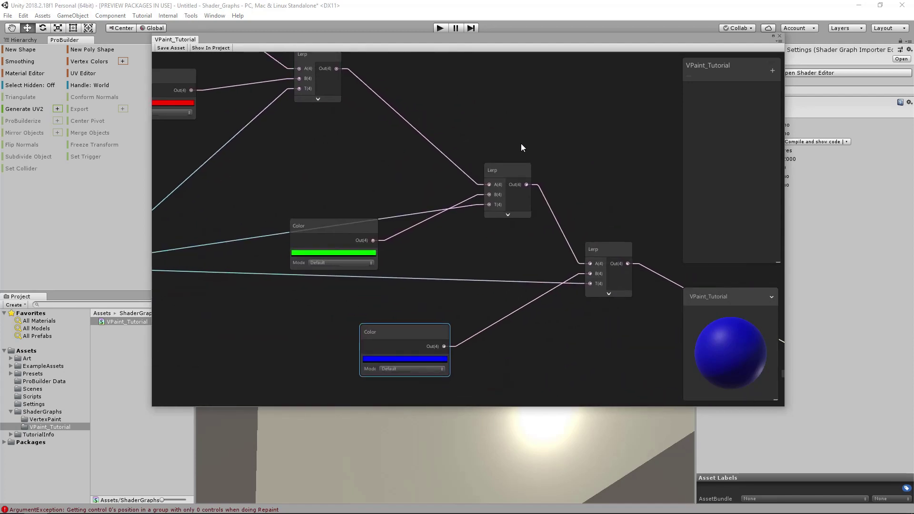
{"action": "scroll", "coordinate": [455, 145], "scroll_direction": "down", "scroll_amount": 1}
{"action": "middle_click_drag", "start_coordinate": [455, 145], "coordinate": [406, 145]}
Save the VPaint_Tutorial shader graph asset and close its graph window.
{"action": "left_click", "coordinate": [169, 47]}
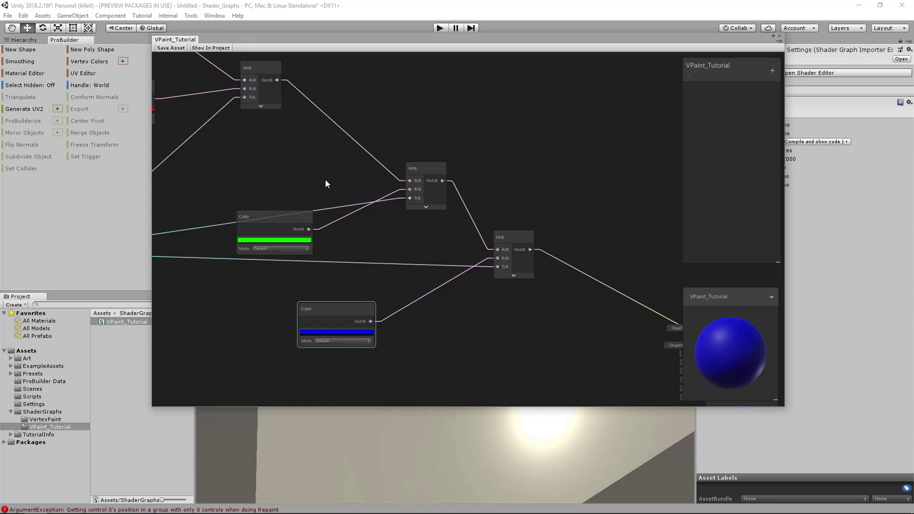
{"action": "left_click", "coordinate": [779, 36]}
Create a material from the VPaint_Tutorial shader graph, keeping the name VPaint_Tutorial.
{"action": "right_click", "coordinate": [143, 322]}
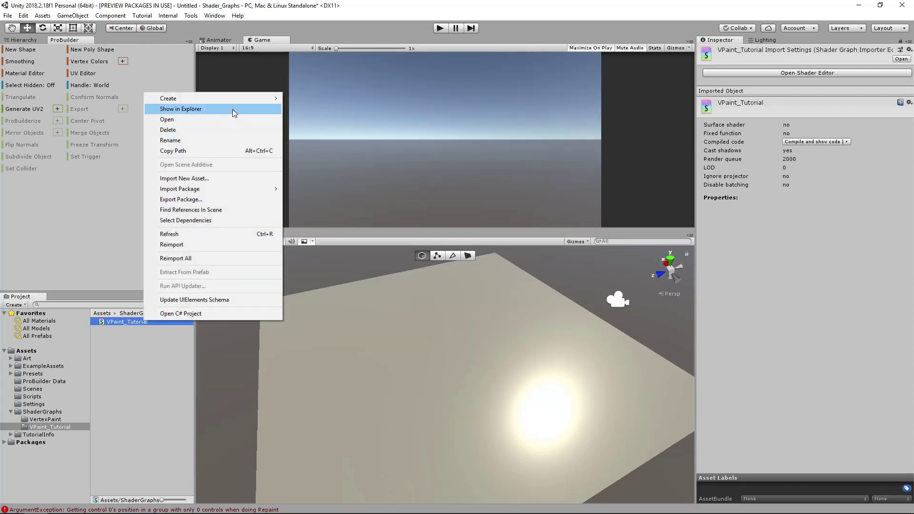
{"action": "mouse_move", "coordinate": [241, 98]}
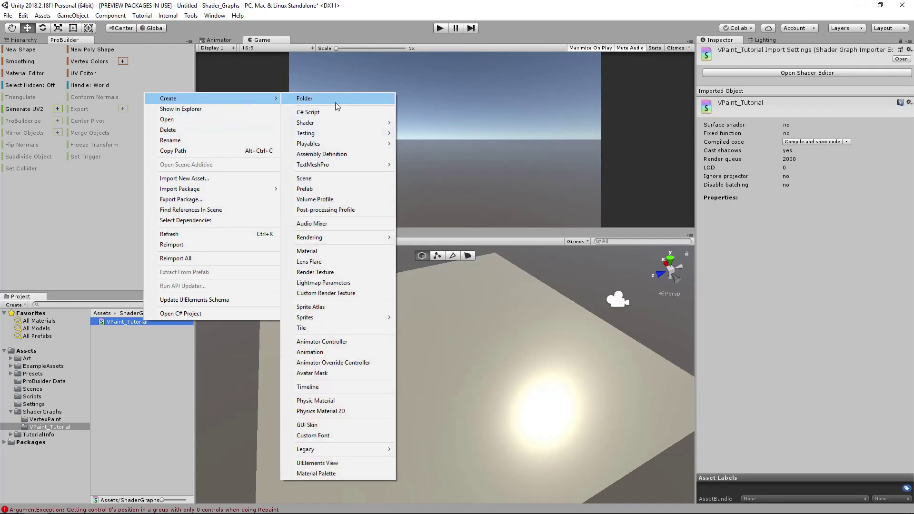
{"action": "left_click", "coordinate": [332, 250]}
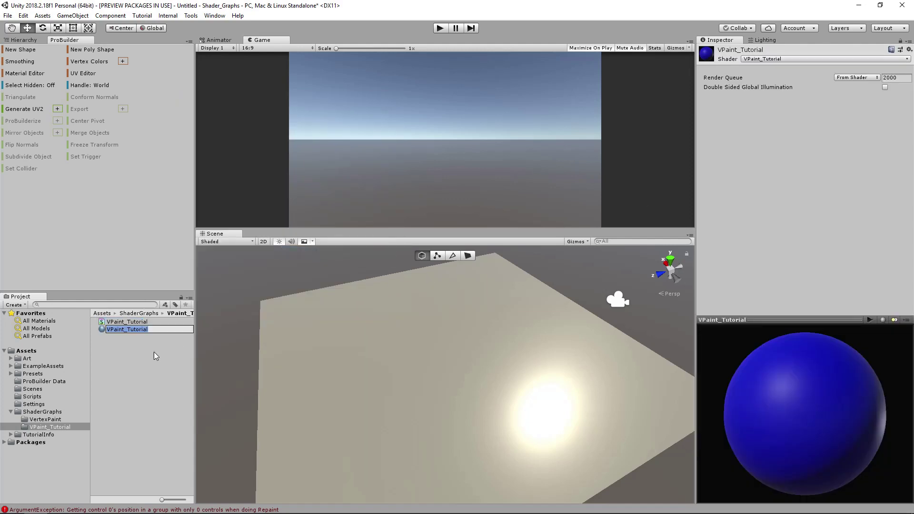
{"action": "left_click", "coordinate": [127, 324]}
Apply the VPaint_Tutorial material to the plane in the scene.
{"action": "left_click", "coordinate": [122, 332]}
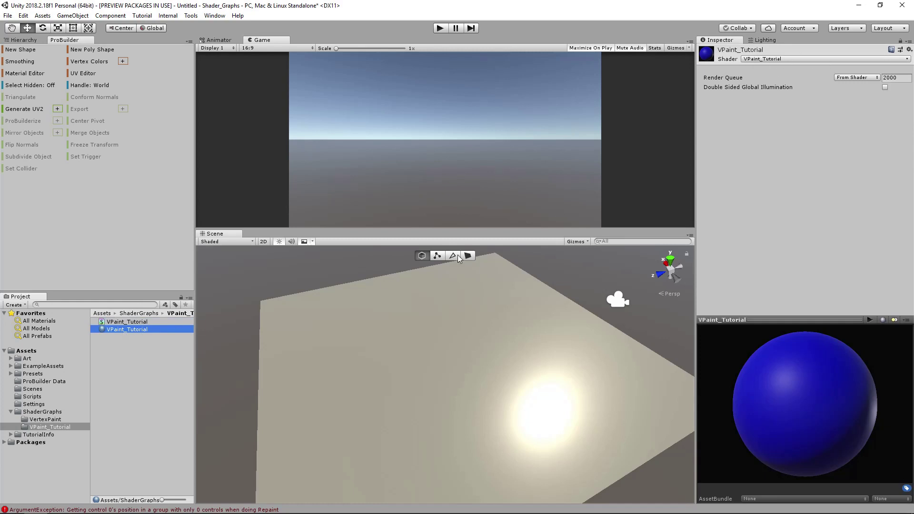
{"action": "left_click_drag", "start_coordinate": [108, 333], "coordinate": [438, 404]}
{"action": "scroll", "coordinate": [305, 361], "scroll_direction": "up", "scroll_amount": 3}
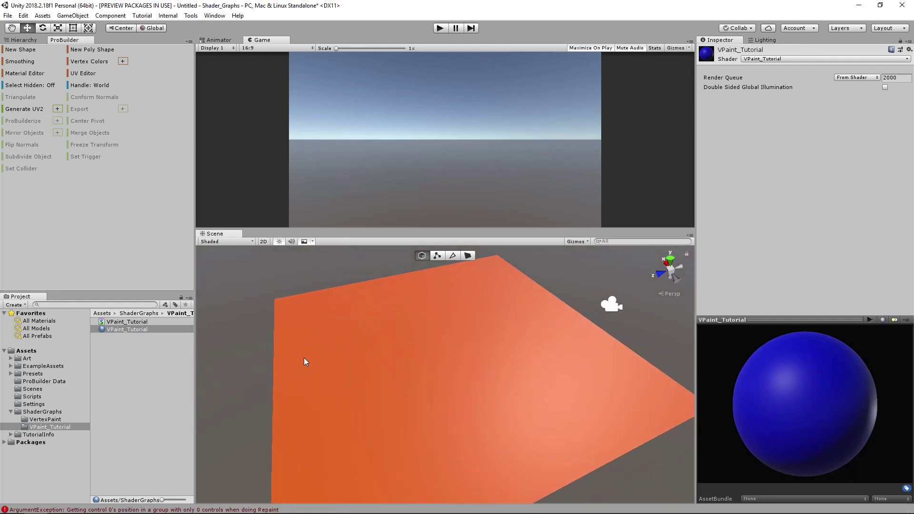
Reopen the VPaint_Tutorial shader graph and examine how the orange and red Color nodes feed the first Lerp.
{"action": "double_click", "coordinate": [128, 322]}
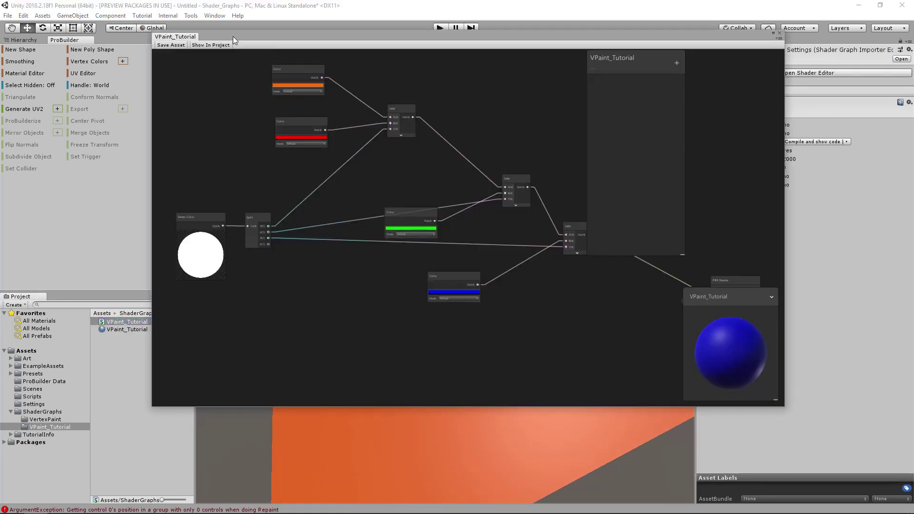
{"action": "left_click_drag", "start_coordinate": [233, 36], "coordinate": [231, 15]}
{"action": "scroll", "coordinate": [366, 143], "scroll_direction": "up", "scroll_amount": 3}
{"action": "middle_click_drag", "start_coordinate": [492, 209], "coordinate": [408, 167]}
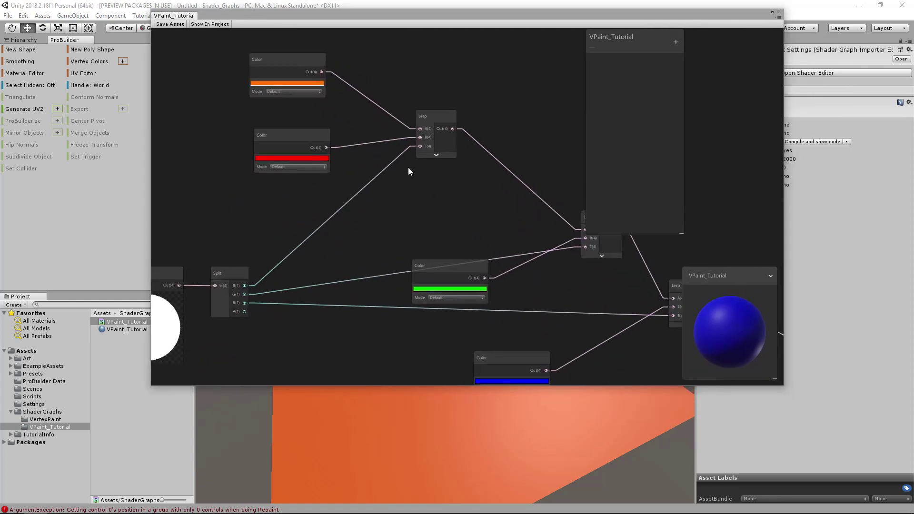
Check the orange Color node in the graph and close the VPaint_Tutorial shader graph window.
{"action": "scroll", "coordinate": [273, 53], "scroll_direction": "up", "scroll_amount": 2}
{"action": "left_click", "coordinate": [284, 84]}
{"action": "middle_click_drag", "start_coordinate": [283, 62], "coordinate": [287, 84]}
{"action": "left_click_drag", "start_coordinate": [270, 84], "coordinate": [274, 83]}
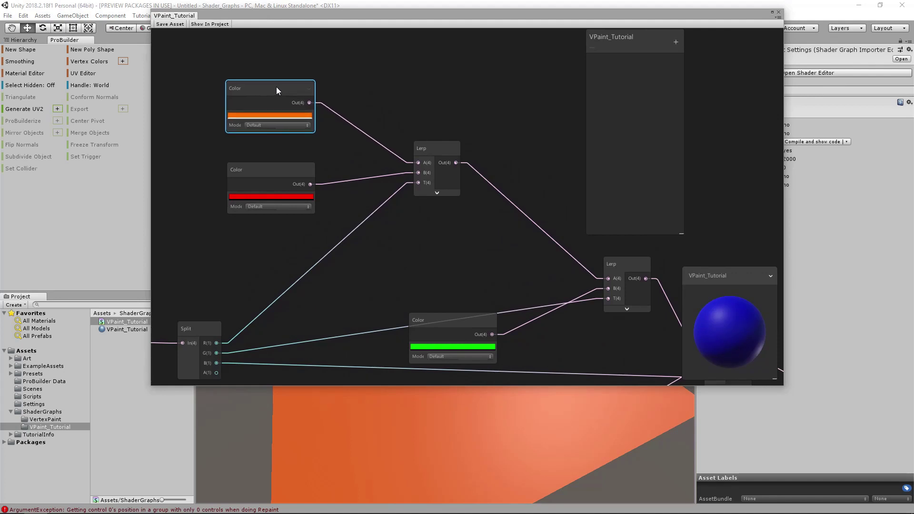
{"action": "left_click", "coordinate": [779, 13]}
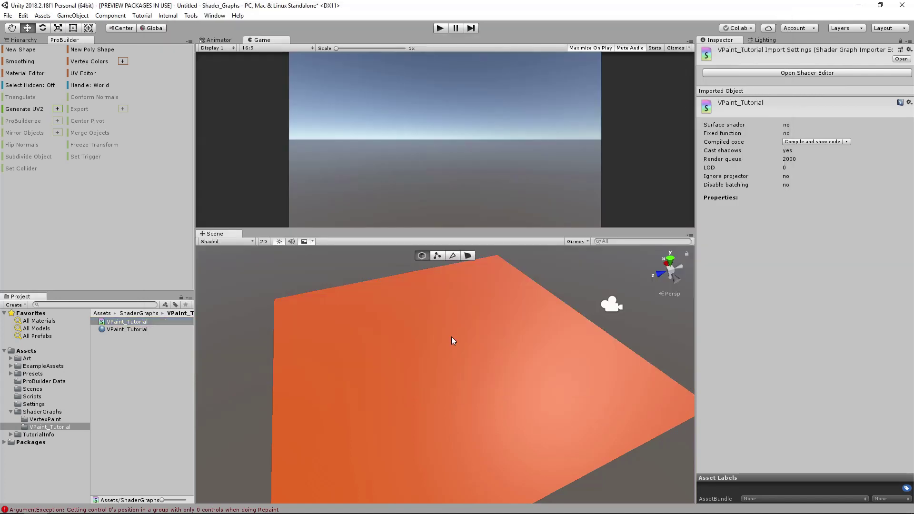
Open the ProBuilder Vertex Painter for the plane, then clear the plane's selection so its wireframe is hidden.
{"action": "left_click", "coordinate": [453, 341]}
{"action": "left_click", "coordinate": [99, 62]}
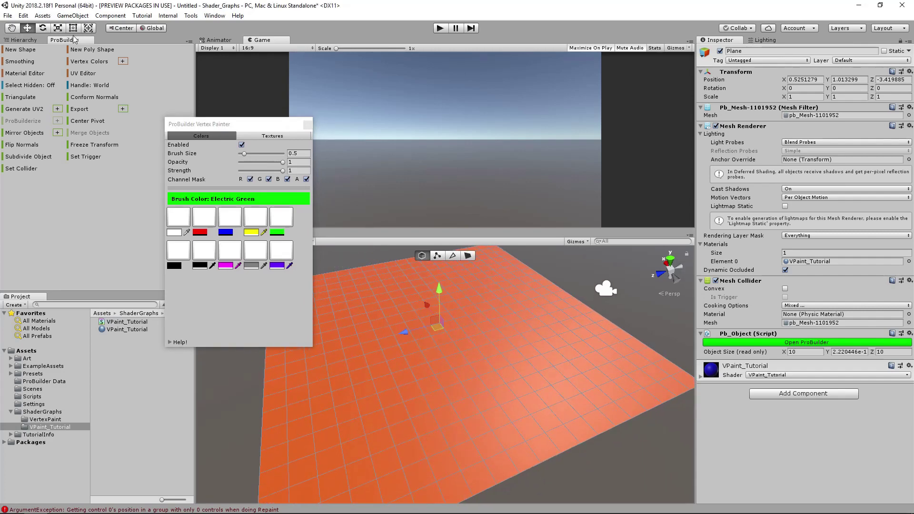
{"action": "left_click", "coordinate": [25, 41]}
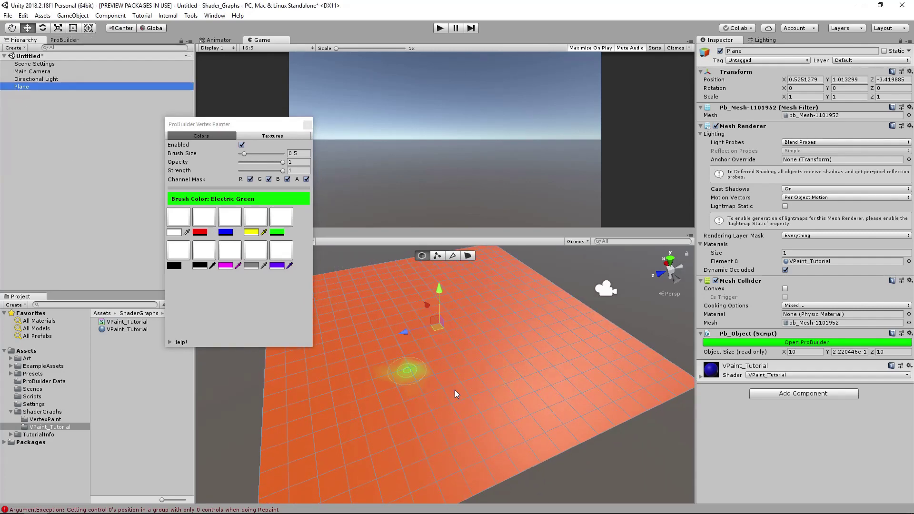
{"action": "scroll", "coordinate": [506, 370], "scroll_direction": "down", "scroll_amount": 3}
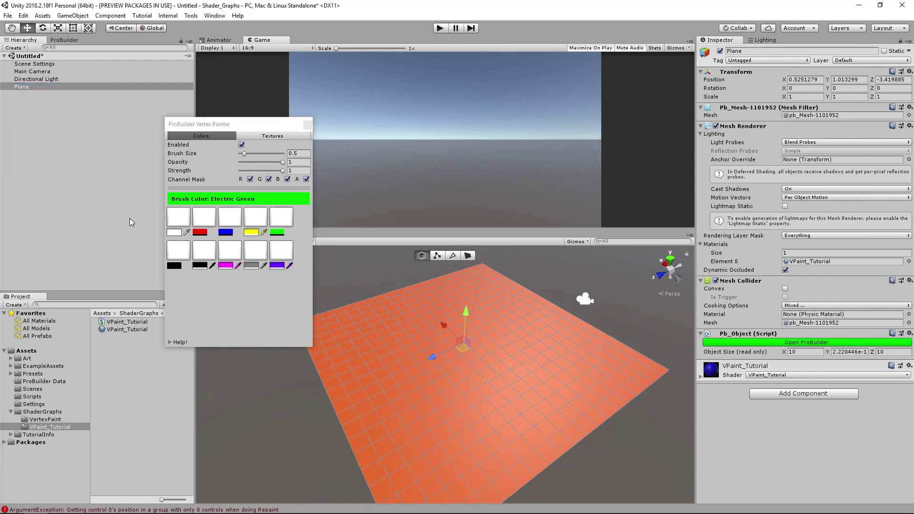
{"action": "left_click", "coordinate": [61, 160]}
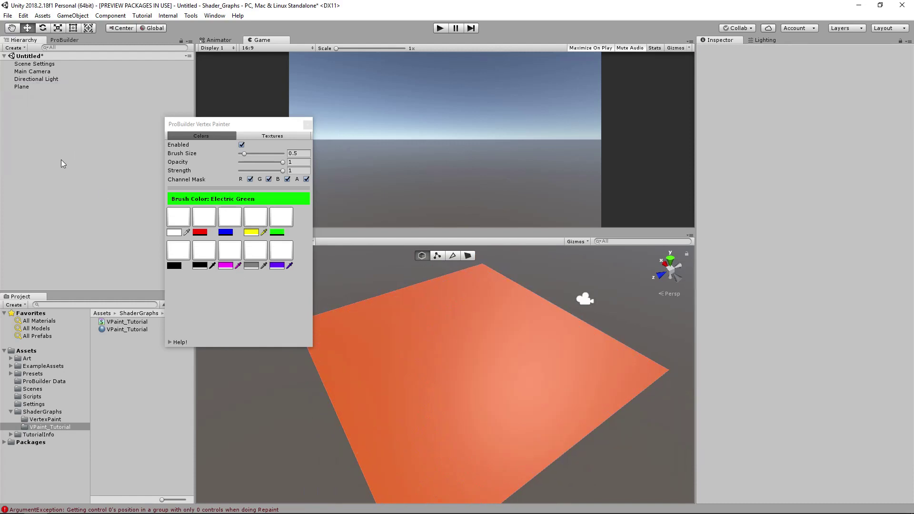
{"action": "left_click_drag", "start_coordinate": [213, 136], "coordinate": [182, 150]}
{"action": "mouse_move", "coordinate": [457, 329]}
{"action": "left_mouse_down", "text": "alt"}
{"action": "mouse_move", "coordinate": [475, 350]}
{"action": "mouse_move", "coordinate": [414, 332]}
{"action": "left_mouse_up", "text": "alt"}
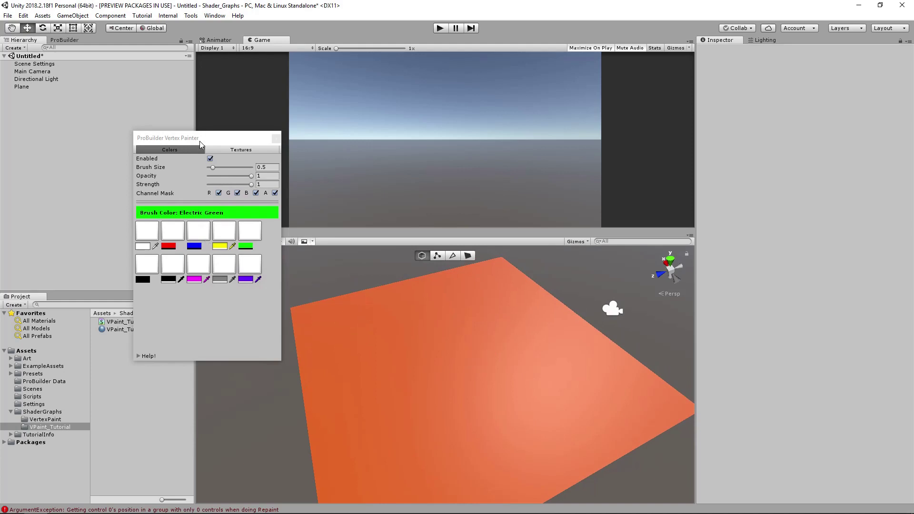
{"action": "left_click_drag", "start_coordinate": [191, 137], "coordinate": [184, 137]}
Paint a red patch in the plane's far corner with the vertex brush size set to 1.
{"action": "left_click", "coordinate": [168, 237]}
{"action": "left_click_drag", "start_coordinate": [429, 348], "coordinate": [485, 296], "text": "alt"}
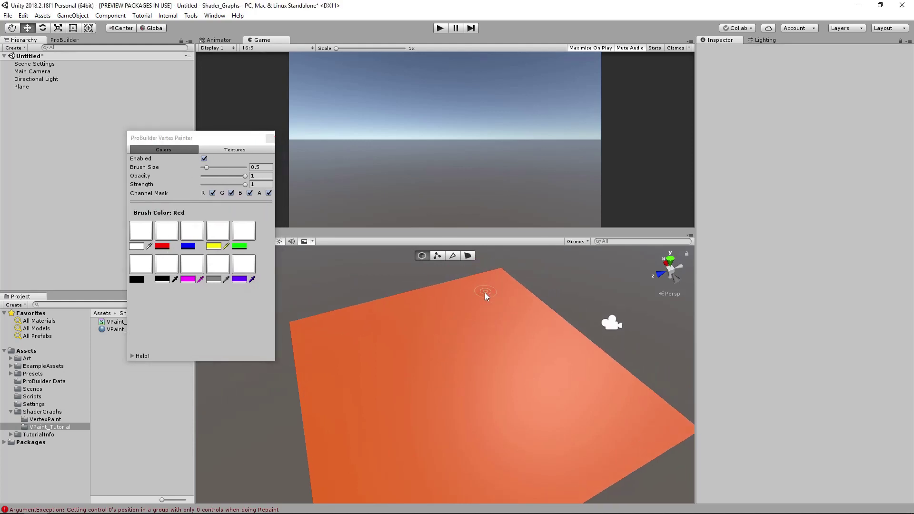
{"action": "left_click", "coordinate": [257, 167]}
{"action": "type", "text": "1"}
{"action": "left_click_drag", "start_coordinate": [475, 306], "coordinate": [481, 288]}
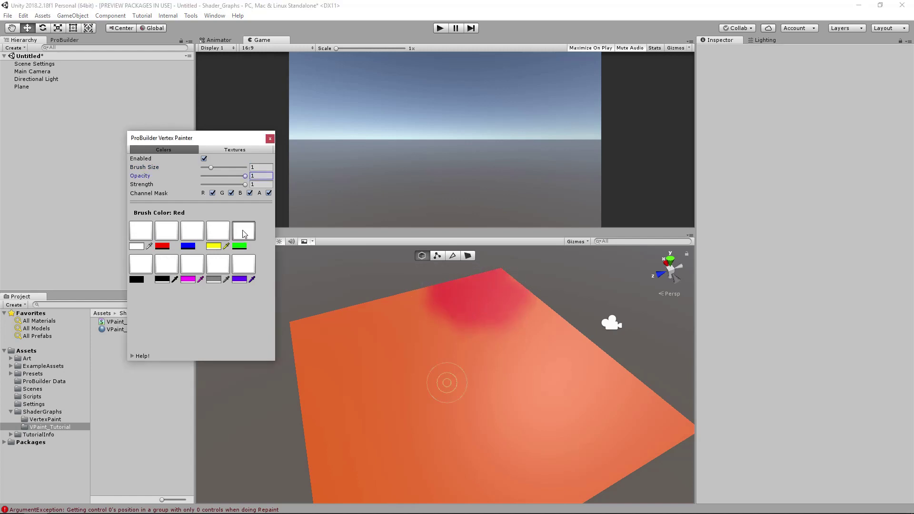
Paint a green patch beside the red one and a blue patch next to it along the plane's far edge.
{"action": "left_click", "coordinate": [239, 246]}
{"action": "mouse_move", "coordinate": [474, 333]}
{"action": "left_mouse_down", "text": "alt"}
{"action": "mouse_move", "coordinate": [417, 333]}
{"action": "mouse_move", "coordinate": [413, 312]}
{"action": "mouse_move", "coordinate": [455, 364]}
{"action": "left_mouse_up", "text": "alt"}
{"action": "left_click", "coordinate": [188, 246]}
{"action": "mouse_move", "coordinate": [419, 333]}
{"action": "left_mouse_down", "text": "alt"}
{"action": "mouse_move", "coordinate": [362, 312]}
{"action": "mouse_move", "coordinate": [414, 337]}
{"action": "mouse_move", "coordinate": [401, 351]}
{"action": "mouse_move", "coordinate": [378, 347]}
{"action": "mouse_move", "coordinate": [410, 355]}
{"action": "left_mouse_up", "text": "alt"}
{"action": "mouse_move", "coordinate": [496, 363]}
{"action": "right_mouse_down", "text": "alt"}
{"action": "mouse_move", "coordinate": [510, 367]}
{"action": "mouse_move", "coordinate": [443, 364]}
{"action": "right_mouse_up", "text": "alt"}
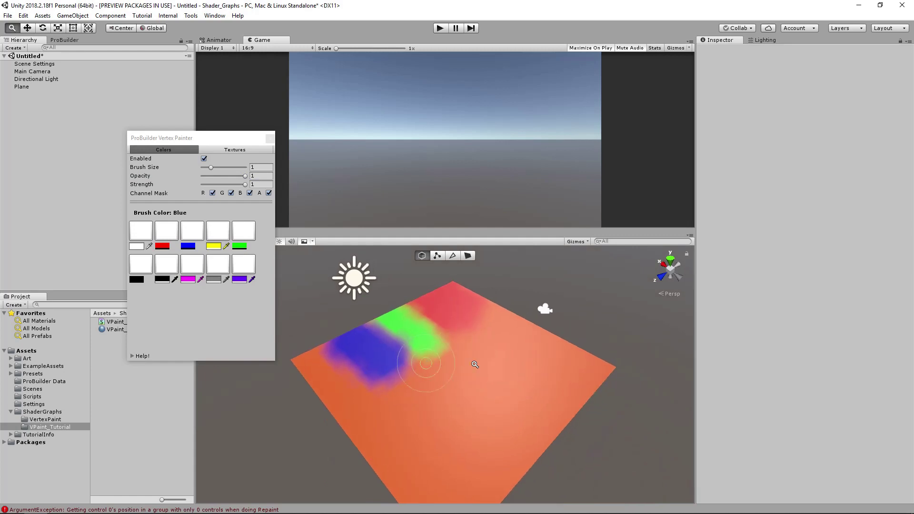
Exclude alpha from the brush's channel mask and extend the blue, green and red areas into broad bands across the plane.
{"action": "left_click_drag", "start_coordinate": [516, 352], "coordinate": [491, 298], "text": "alt"}
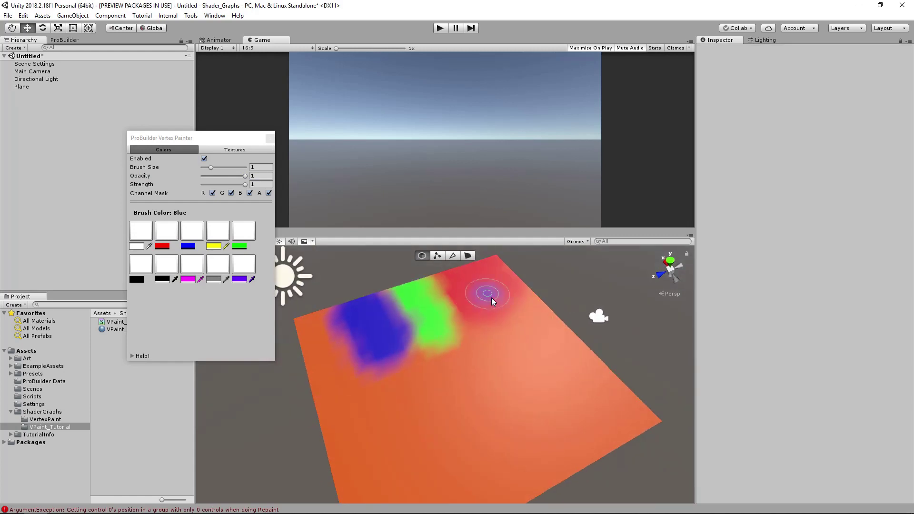
{"action": "mouse_move", "coordinate": [464, 327]}
{"action": "left_mouse_down", "text": "alt"}
{"action": "mouse_move", "coordinate": [481, 345]}
{"action": "mouse_move", "coordinate": [371, 326]}
{"action": "mouse_move", "coordinate": [381, 366]}
{"action": "left_mouse_up", "text": "alt"}
{"action": "left_click", "coordinate": [269, 194]}
{"action": "mouse_move", "coordinate": [333, 328]}
{"action": "left_mouse_down"}
{"action": "mouse_move", "coordinate": [348, 357]}
{"action": "mouse_move", "coordinate": [405, 383]}
{"action": "mouse_move", "coordinate": [452, 381]}
{"action": "mouse_move", "coordinate": [498, 429]}
{"action": "mouse_move", "coordinate": [518, 479]}
{"action": "mouse_move", "coordinate": [306, 326]}
{"action": "mouse_move", "coordinate": [387, 391]}
{"action": "mouse_move", "coordinate": [566, 418]}
{"action": "mouse_move", "coordinate": [548, 441]}
{"action": "mouse_move", "coordinate": [603, 402]}
{"action": "mouse_move", "coordinate": [564, 425]}
{"action": "mouse_move", "coordinate": [621, 368]}
{"action": "mouse_move", "coordinate": [371, 341]}
{"action": "mouse_move", "coordinate": [418, 327]}
{"action": "mouse_move", "coordinate": [489, 352]}
{"action": "mouse_move", "coordinate": [500, 410]}
{"action": "left_mouse_up"}
{"action": "key", "text": "5"}
{"action": "left_click", "coordinate": [167, 230]}
{"action": "mouse_move", "coordinate": [439, 377]}
{"action": "left_mouse_down"}
{"action": "mouse_move", "coordinate": [527, 337]}
{"action": "mouse_move", "coordinate": [621, 408]}
{"action": "left_mouse_up"}
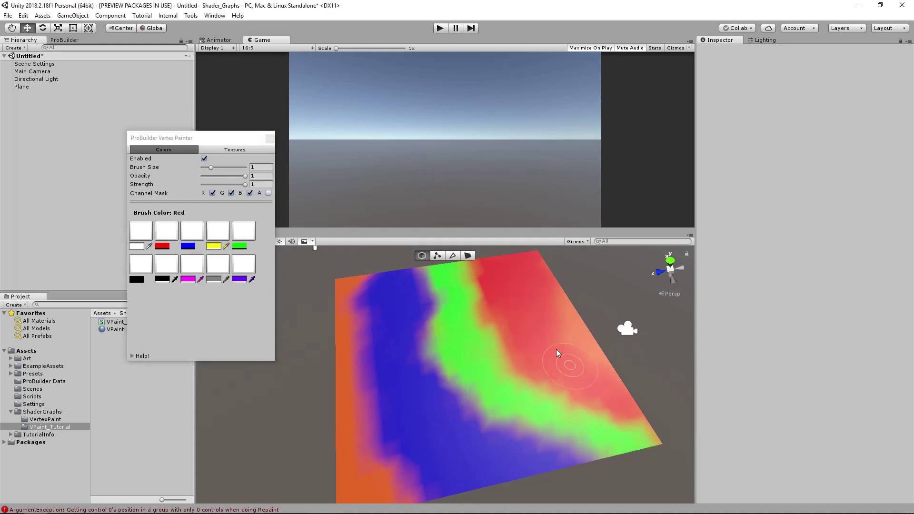
{"action": "left_click_drag", "start_coordinate": [579, 366], "coordinate": [519, 370], "text": "alt"}
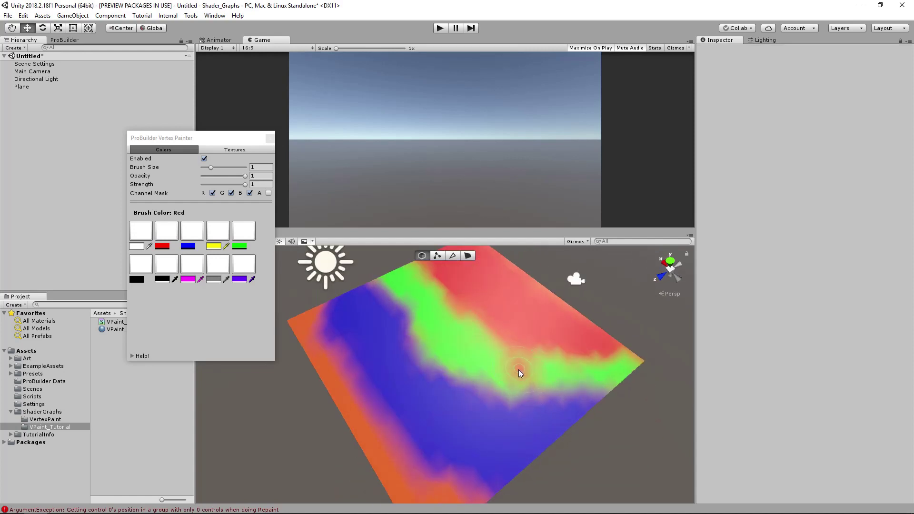
Reopen the VPaint_Tutorial shader graph and move its blackboard clear of the nodes.
{"action": "left_click", "coordinate": [269, 139]}
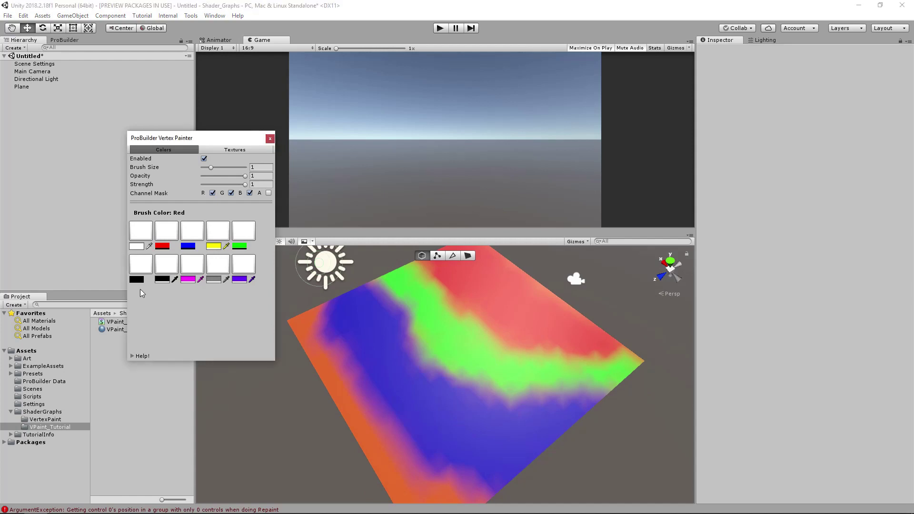
{"action": "double_click", "coordinate": [121, 322]}
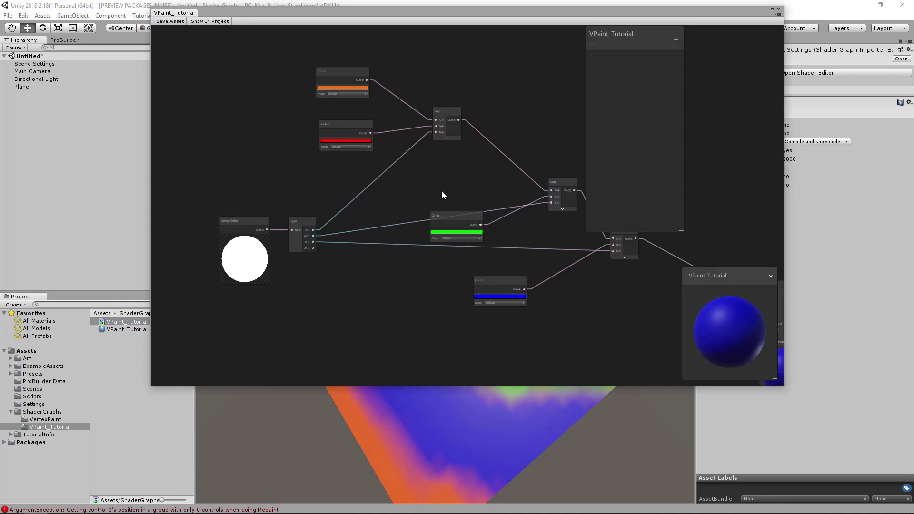
{"action": "left_click_drag", "start_coordinate": [682, 51], "coordinate": [726, 38]}
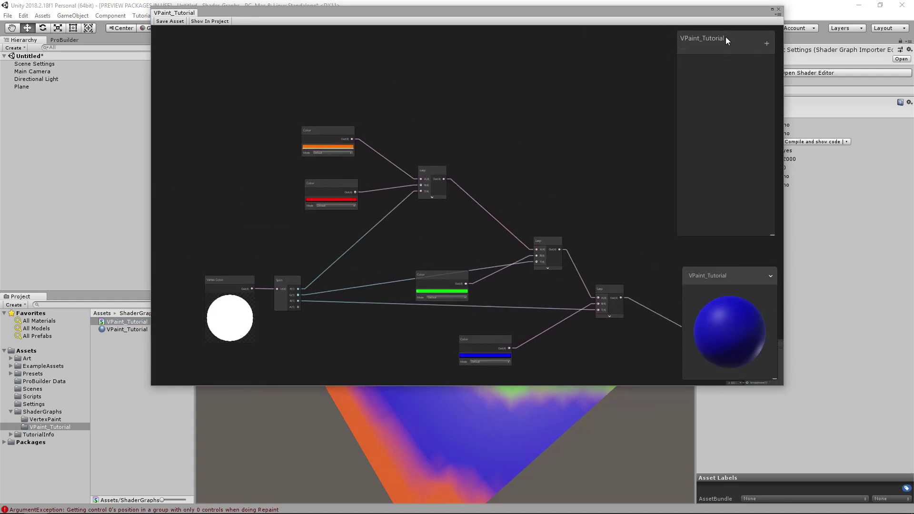
{"action": "middle_click_drag", "start_coordinate": [447, 244], "coordinate": [378, 182]}
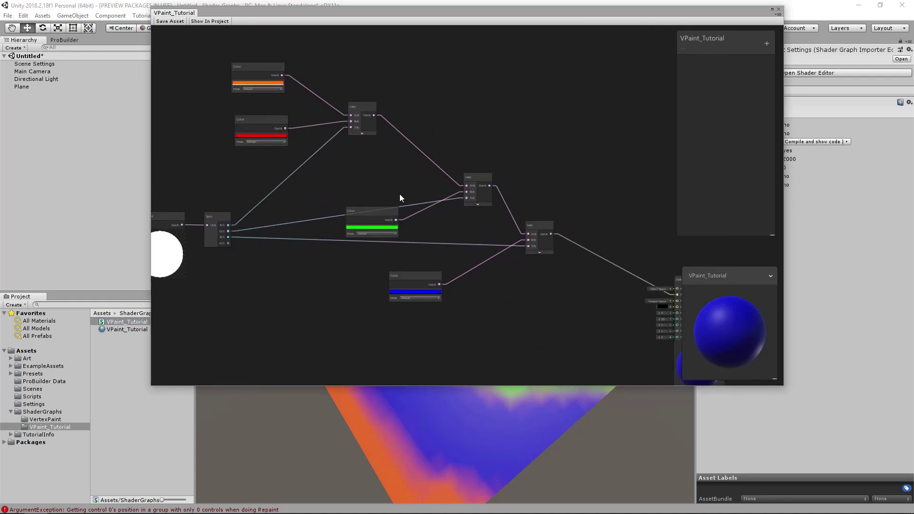
{"action": "scroll", "coordinate": [399, 197], "scroll_direction": "down", "scroll_amount": 1}
{"action": "middle_click_drag", "start_coordinate": [436, 230], "coordinate": [437, 232]}
Rearrange the second and third Lerp nodes and the green and blue Color nodes to space out the graph.
{"action": "left_click_drag", "start_coordinate": [467, 257], "coordinate": [545, 324]}
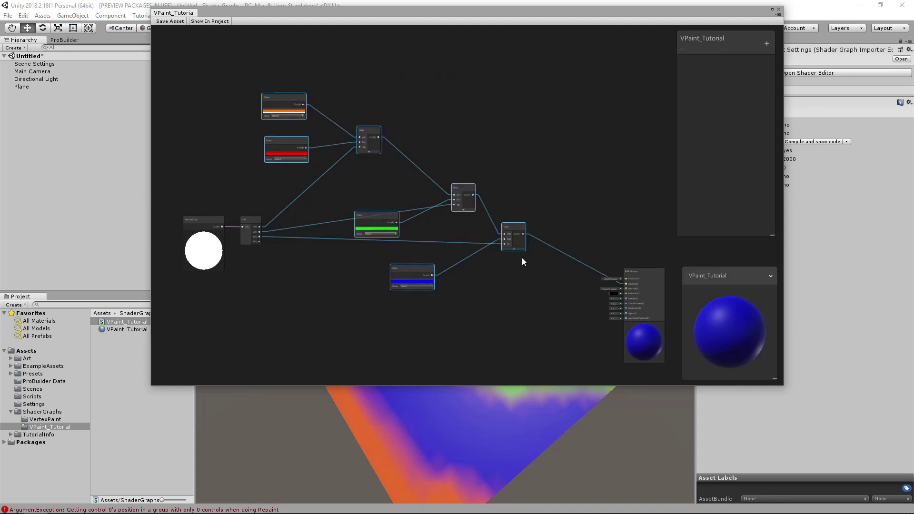
{"action": "left_click", "coordinate": [459, 189]}
{"action": "left_click_drag", "start_coordinate": [459, 189], "coordinate": [442, 175]}
{"action": "left_click_drag", "start_coordinate": [513, 231], "coordinate": [508, 241]}
{"action": "left_click_drag", "start_coordinate": [378, 218], "coordinate": [367, 216]}
{"action": "left_click_drag", "start_coordinate": [420, 270], "coordinate": [436, 272]}
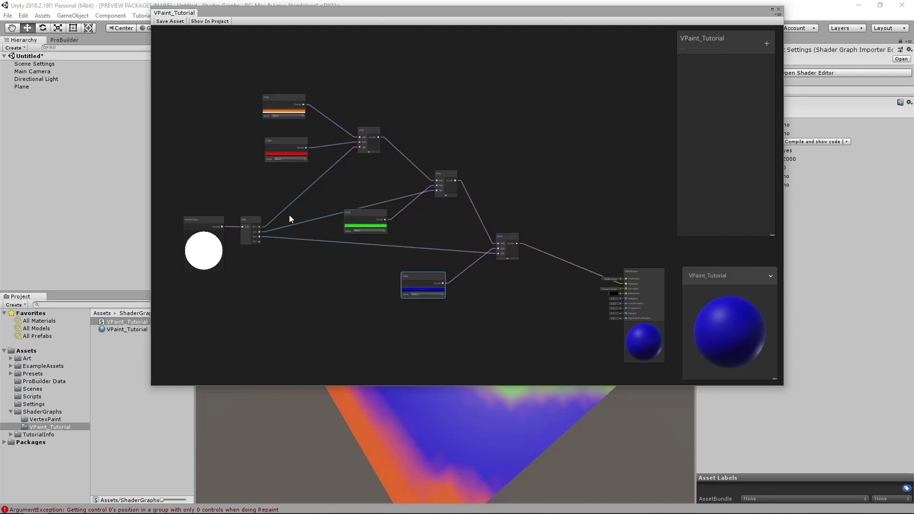
{"action": "middle_click_drag", "start_coordinate": [290, 216], "coordinate": [334, 229]}
{"action": "scroll", "coordinate": [362, 226], "scroll_direction": "up", "scroll_amount": 1}
{"action": "left_click_drag", "start_coordinate": [336, 140], "coordinate": [339, 143]}
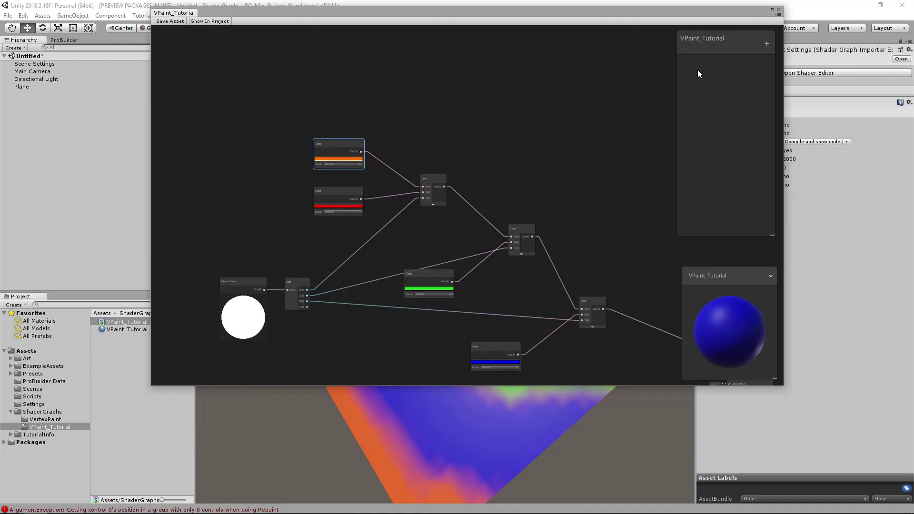
Add a Vector1 property named Base Tile to the blackboard and collapse its settings.
{"action": "middle_click_drag", "start_coordinate": [637, 89], "coordinate": [612, 118]}
{"action": "left_click", "coordinate": [766, 42]}
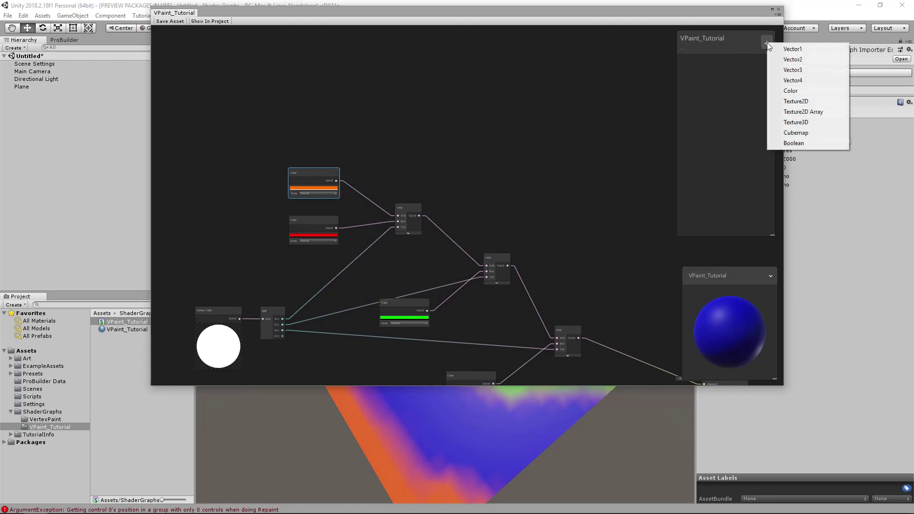
{"action": "left_click", "coordinate": [792, 50]}
{"action": "type", "text": "Base Tiling"}
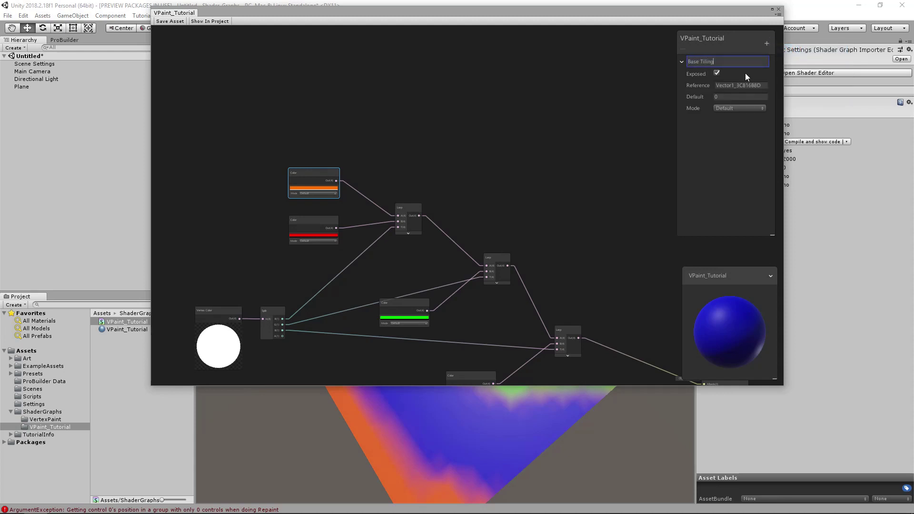
{"action": "key", "text": "shift+Left"}
{"action": "key", "text": "shift+Left"}
{"action": "key", "text": "shift+Left"}
{"action": "key", "text": "shift+Left"}
{"action": "key", "text": "shift+Left"}
{"action": "key", "text": "Right"}
{"action": "key", "text": "shift+Right"}
{"action": "key", "text": "shift+Right"}
{"action": "key", "text": "shift+Right"}
{"action": "key", "text": "shift+Right"}
{"action": "key", "text": "shift+Right"}
{"action": "key", "text": "shift+Right"}
{"action": "type", "text": "Tile"}
{"action": "key", "text": "Return"}
{"action": "left_click", "coordinate": [728, 97]}
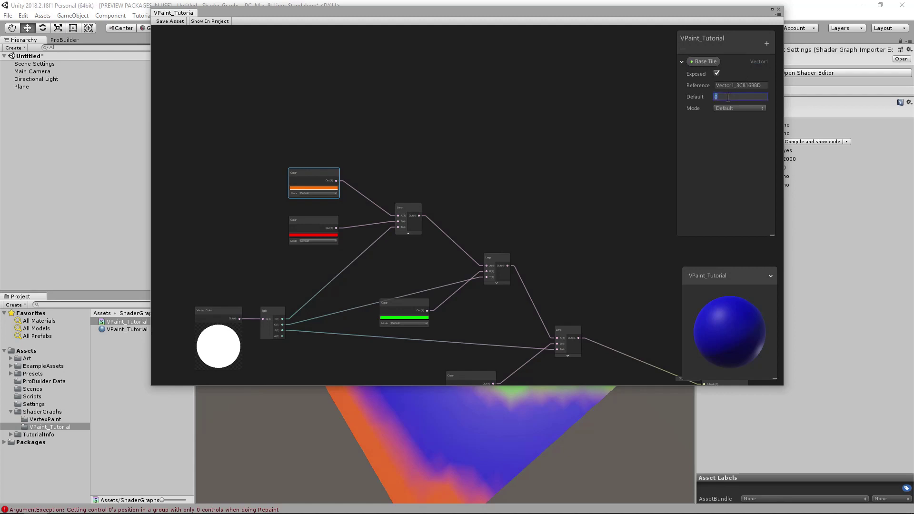
{"action": "key", "text": "Tab"}
{"action": "left_click", "coordinate": [682, 62]}
Add a Texture2D property named Base Diffuse to the blackboard and collapse its settings.
{"action": "left_click", "coordinate": [766, 43]}
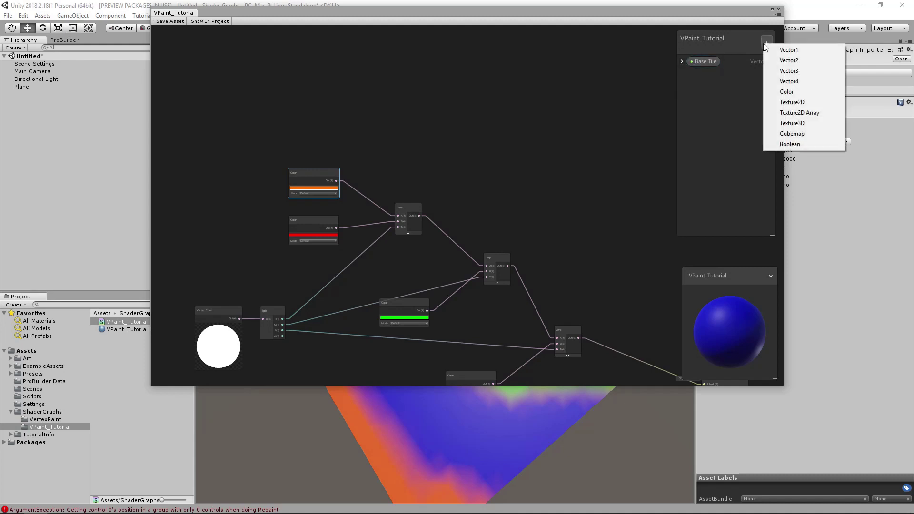
{"action": "left_click", "coordinate": [803, 101]}
{"action": "type", "text": "B"}
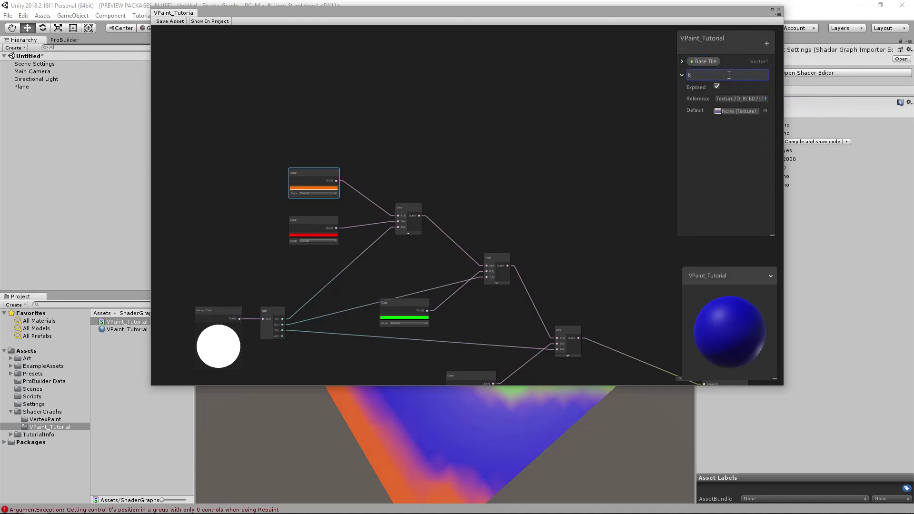
{"action": "type", "text": "ase Diffuse"}
{"action": "key", "text": "Return"}
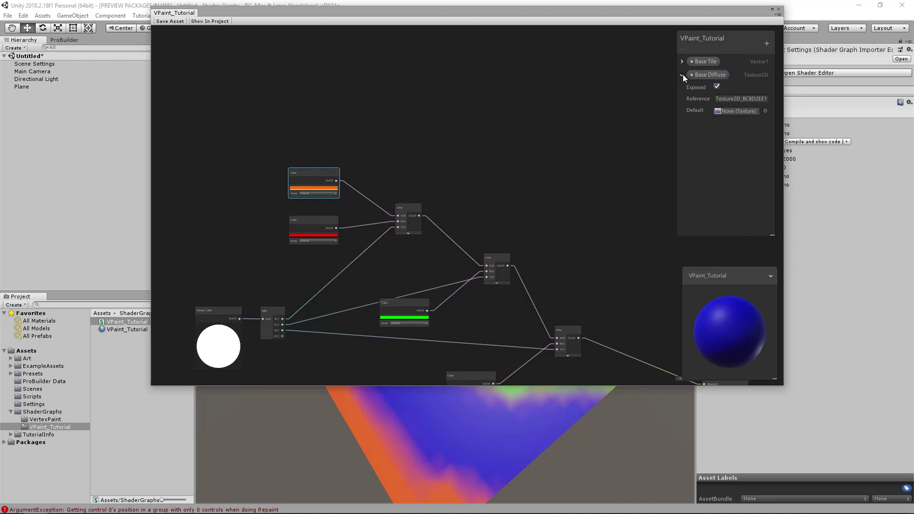
{"action": "left_click", "coordinate": [682, 76]}
Delete the orange Color node that feeds input A of the first Lerp.
{"action": "middle_click_drag", "start_coordinate": [471, 127], "coordinate": [618, 112]}
{"action": "scroll", "coordinate": [531, 168], "scroll_direction": "up", "scroll_amount": 2}
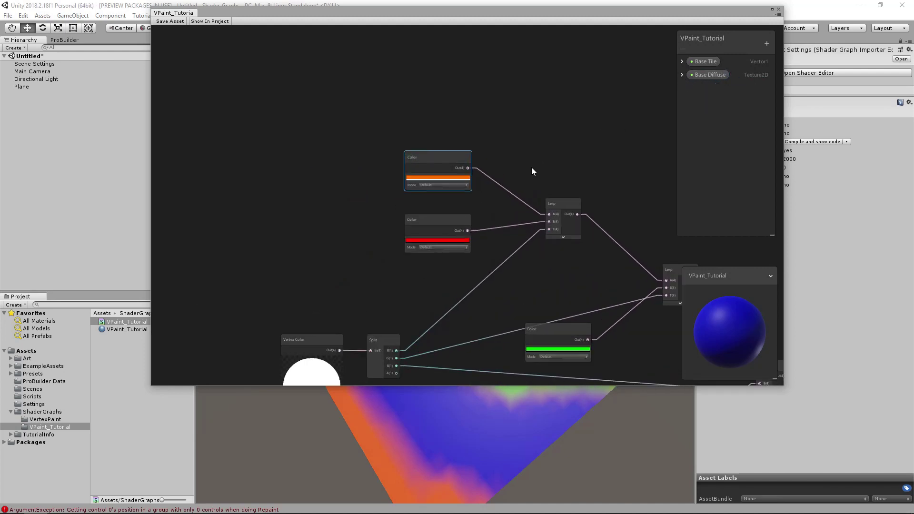
{"action": "left_click_drag", "start_coordinate": [435, 160], "coordinate": [435, 145]}
{"action": "middle_click_drag", "start_coordinate": [483, 146], "coordinate": [498, 165]}
{"action": "left_click_drag", "start_coordinate": [446, 160], "coordinate": [443, 158]}
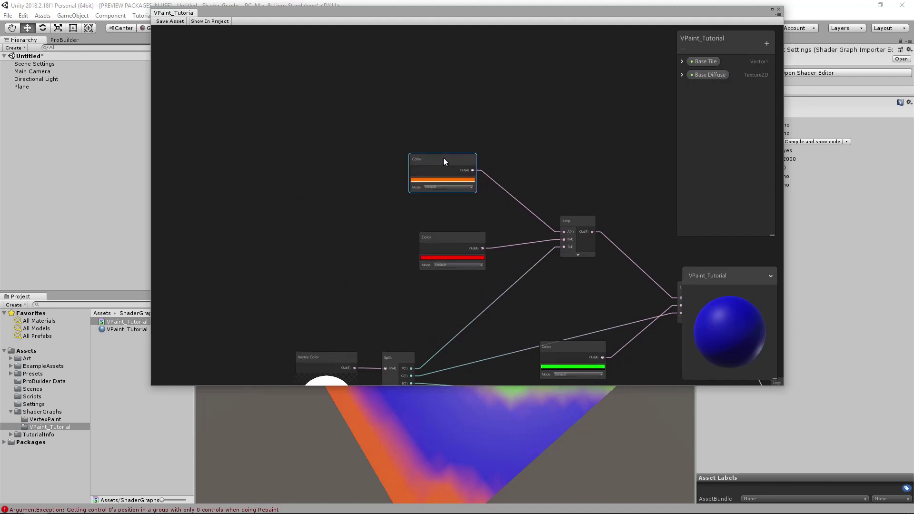
{"action": "middle_click_drag", "start_coordinate": [441, 141], "coordinate": [465, 155]}
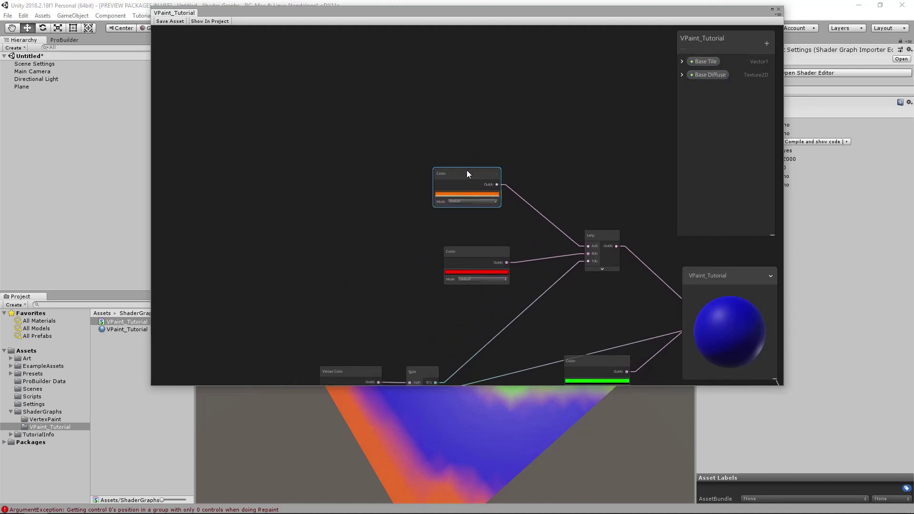
{"action": "key", "text": "Delete"}
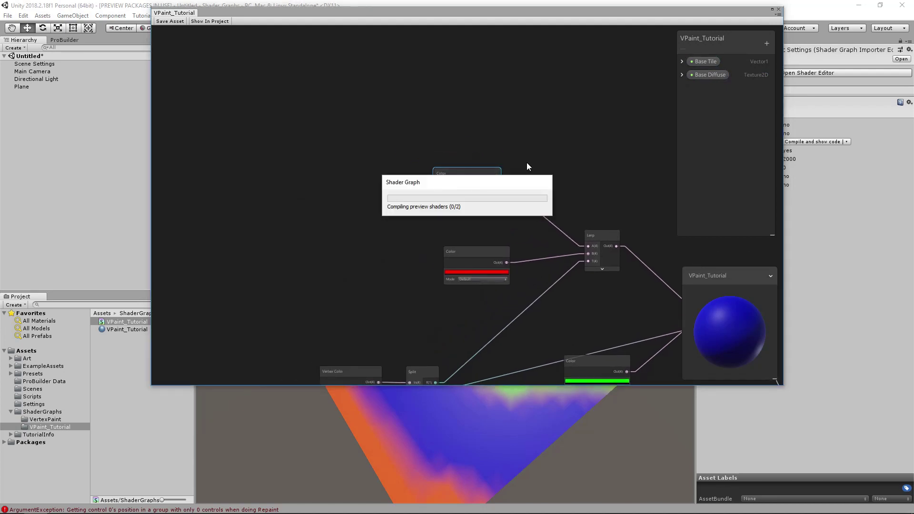
Place the Base Diffuse and Base Tile properties as nodes in the empty area above the red Color node.
{"action": "left_click_drag", "start_coordinate": [708, 75], "coordinate": [504, 165]}
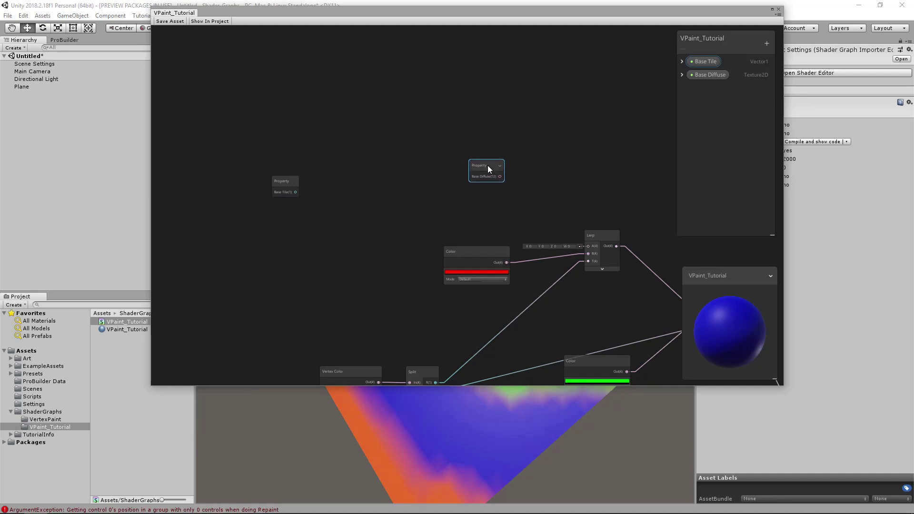
{"action": "left_click", "coordinate": [282, 182]}
{"action": "left_click_drag", "start_coordinate": [284, 181], "coordinate": [317, 179]}
{"action": "left_click_drag", "start_coordinate": [488, 167], "coordinate": [487, 167]}
Create a Sample Texture 2D node above the first Lerp and position the Base Diffuse property node in front of it.
{"action": "left_click", "coordinate": [428, 159]}
{"action": "key", "text": "space"}
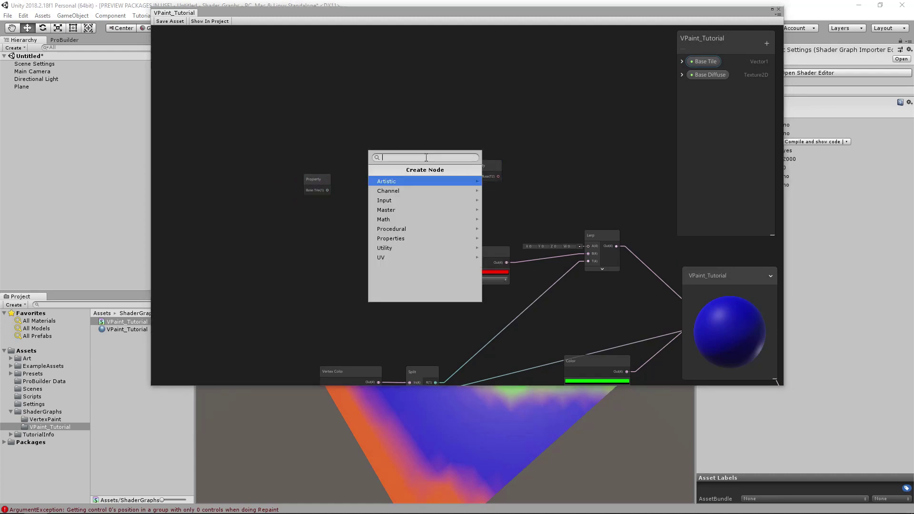
{"action": "type", "text": "texture"}
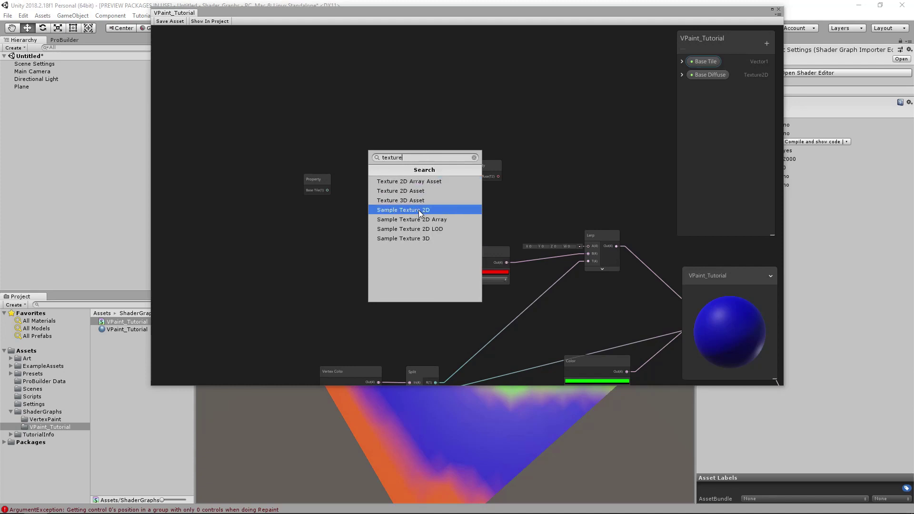
{"action": "left_click", "coordinate": [405, 210]}
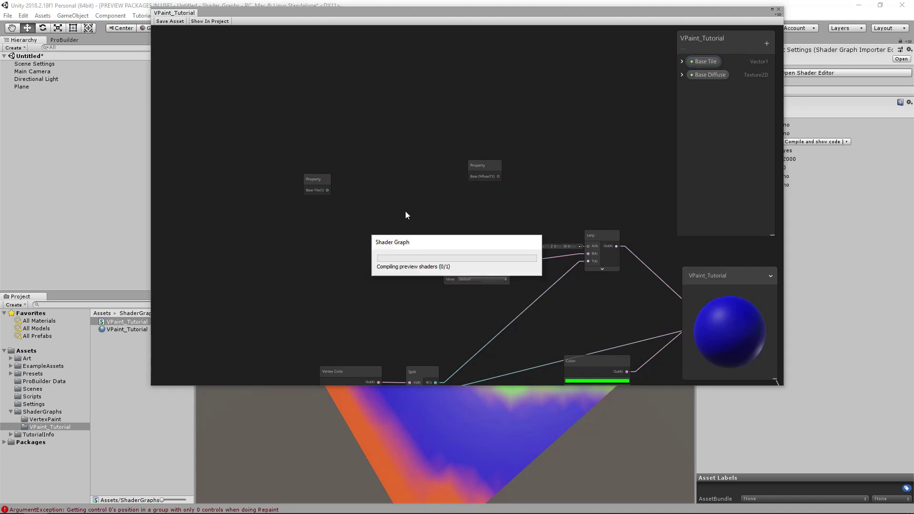
{"action": "left_click_drag", "start_coordinate": [470, 168], "coordinate": [574, 116]}
{"action": "left_click_drag", "start_coordinate": [498, 169], "coordinate": [472, 142]}
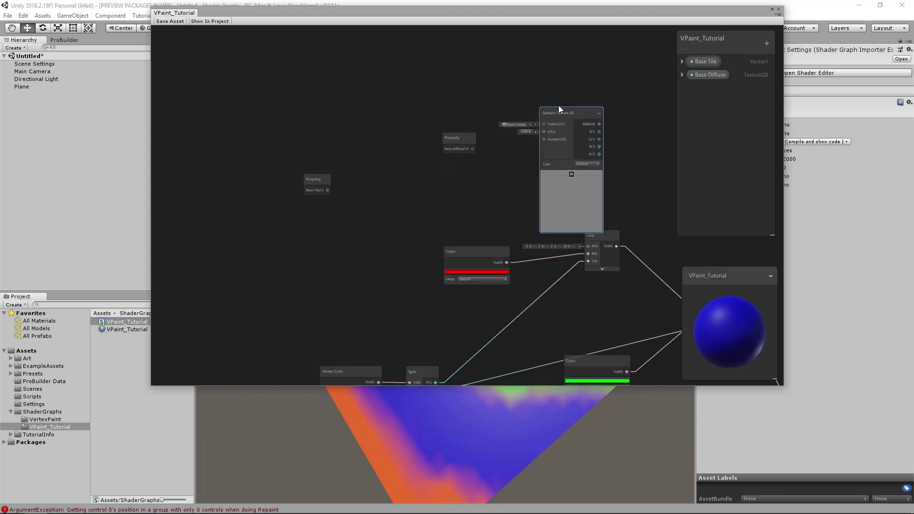
Connect the Base Diffuse property to the Texture input of the Sample Texture 2D node and tidy the placement of both nodes.
{"action": "left_click_drag", "start_coordinate": [559, 106], "coordinate": [535, 90]}
{"action": "left_click_drag", "start_coordinate": [471, 149], "coordinate": [522, 108]}
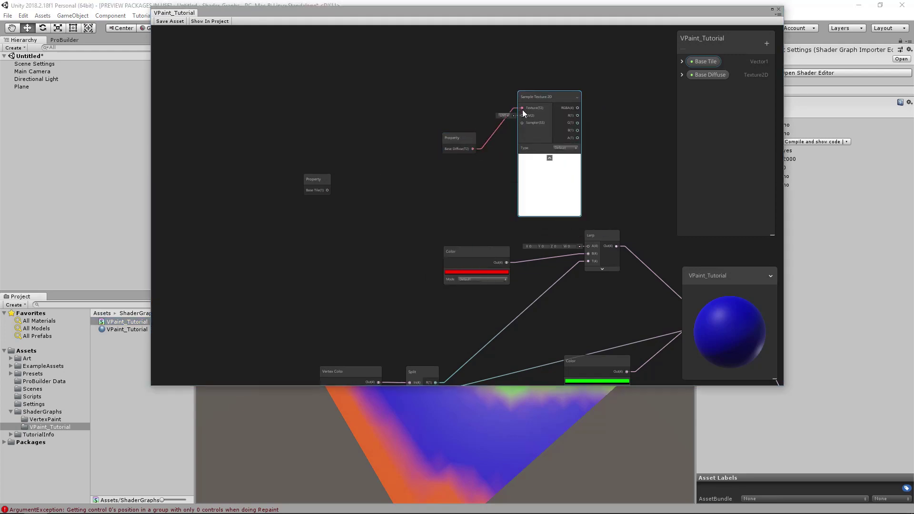
{"action": "left_click_drag", "start_coordinate": [461, 138], "coordinate": [445, 119]}
{"action": "left_click_drag", "start_coordinate": [547, 95], "coordinate": [522, 98]}
{"action": "key", "text": "a"}
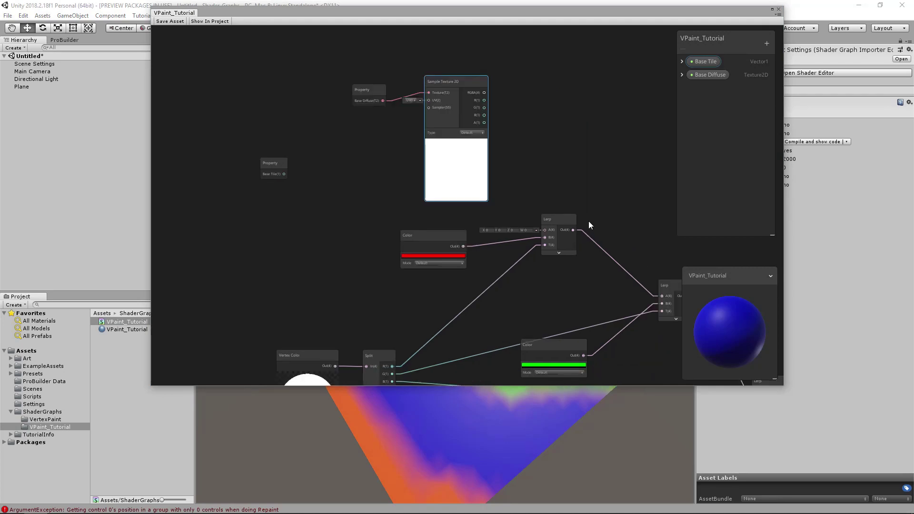
{"action": "left_click_drag", "start_coordinate": [462, 83], "coordinate": [465, 87]}
{"action": "left_click_drag", "start_coordinate": [364, 89], "coordinate": [366, 81]}
{"action": "left_click_drag", "start_coordinate": [459, 96], "coordinate": [449, 96]}
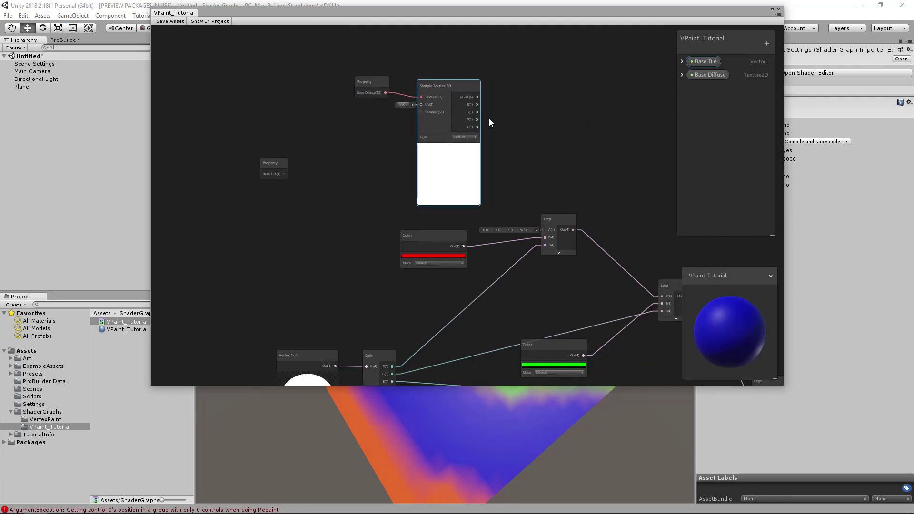
{"action": "middle_click_drag", "start_coordinate": [520, 150], "coordinate": [489, 142]}
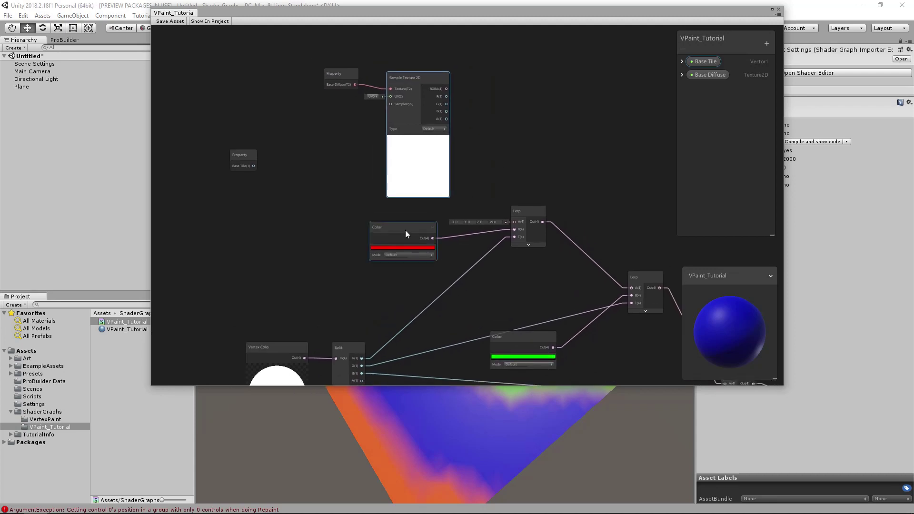
Move the red Color node slightly lower to leave more room beneath the Sample Texture 2D node.
{"action": "left_click_drag", "start_coordinate": [405, 230], "coordinate": [405, 248]}
{"action": "scroll", "coordinate": [429, 267], "scroll_direction": "down", "scroll_amount": 3}
{"action": "middle_click_drag", "start_coordinate": [453, 286], "coordinate": [423, 227]}
{"action": "scroll", "coordinate": [479, 255], "scroll_direction": "up", "scroll_amount": 2}
{"action": "middle_click_drag", "start_coordinate": [451, 177], "coordinate": [532, 281]}
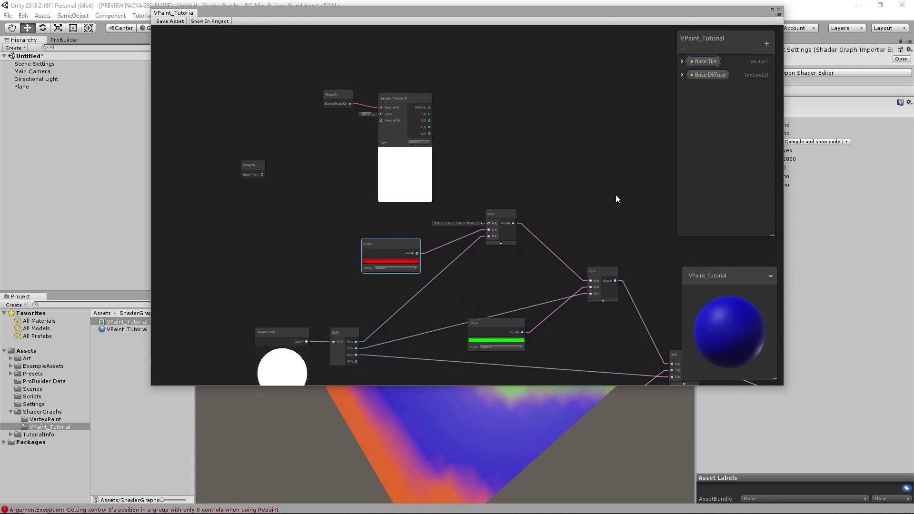
{"action": "middle_click_drag", "start_coordinate": [571, 169], "coordinate": [487, 152]}
{"action": "scroll", "coordinate": [490, 173], "scroll_direction": "up", "scroll_amount": 2}
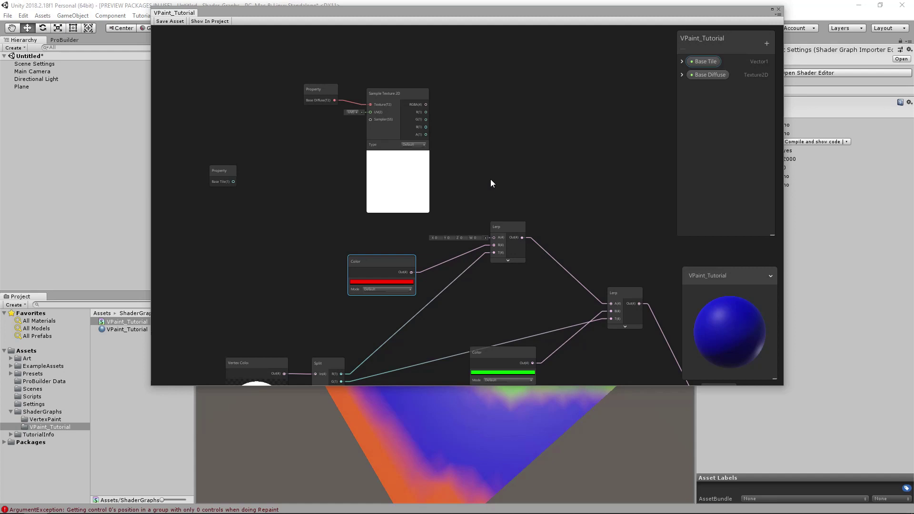
Nudge the Sample Texture 2D node, collapse its preview and adjust the Base Diffuse property node beside it.
{"action": "mouse_move", "coordinate": [410, 93]}
{"action": "left_mouse_down"}
{"action": "mouse_move", "coordinate": [418, 93]}
{"action": "mouse_move", "coordinate": [408, 94]}
{"action": "left_mouse_up"}
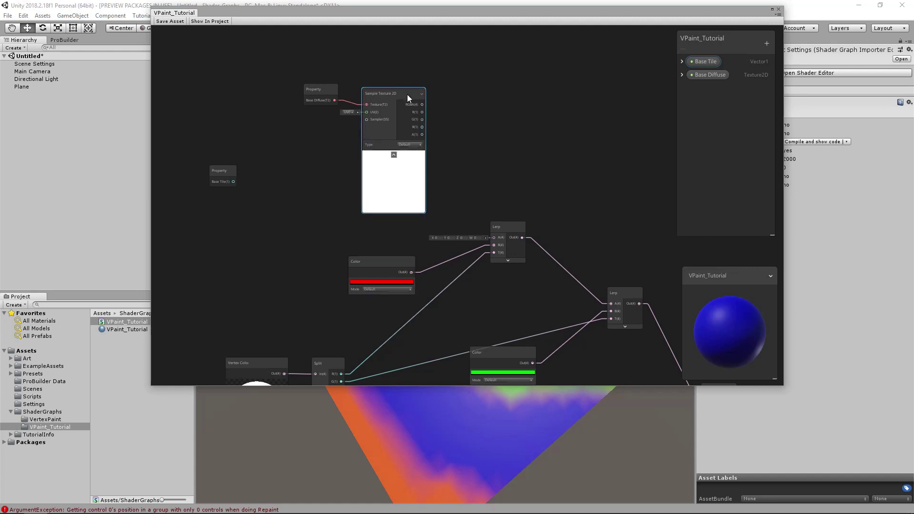
{"action": "middle_click_drag", "start_coordinate": [407, 94], "coordinate": [444, 103]}
{"action": "middle_click_drag", "start_coordinate": [359, 91], "coordinate": [374, 101]}
{"action": "scroll", "coordinate": [404, 108], "scroll_direction": "up", "scroll_amount": 2}
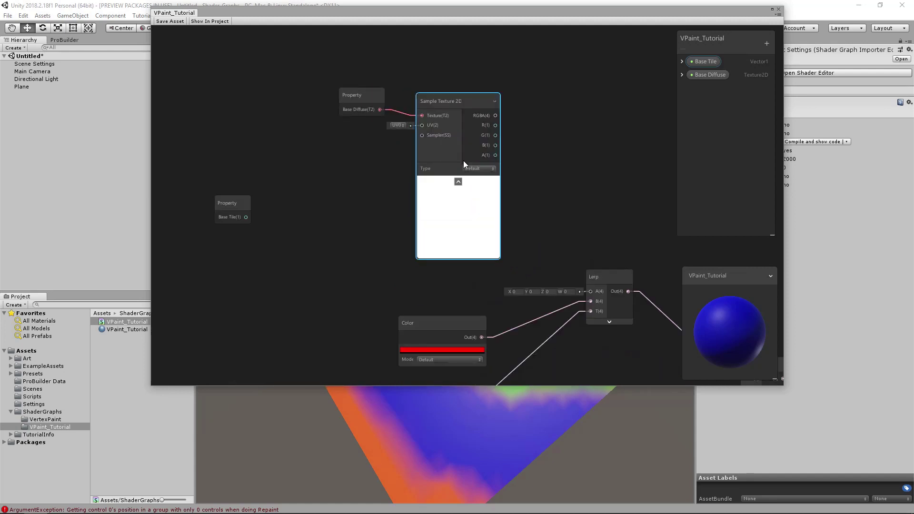
{"action": "left_click", "coordinate": [458, 182]}
{"action": "left_click", "coordinate": [372, 101]}
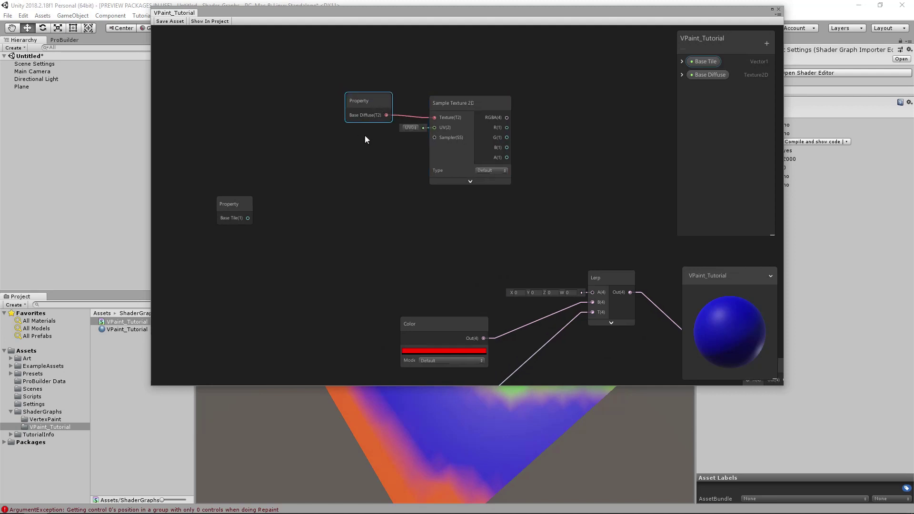
Create a Tiling And Offset node between the Base Tile property and the Sample Texture 2D node.
{"action": "middle_click_drag", "start_coordinate": [366, 139], "coordinate": [378, 184]}
{"action": "left_click", "coordinate": [379, 185]}
{"action": "key", "text": "space"}
{"action": "type", "text": "tiling"}
{"action": "left_click", "coordinate": [365, 211]}
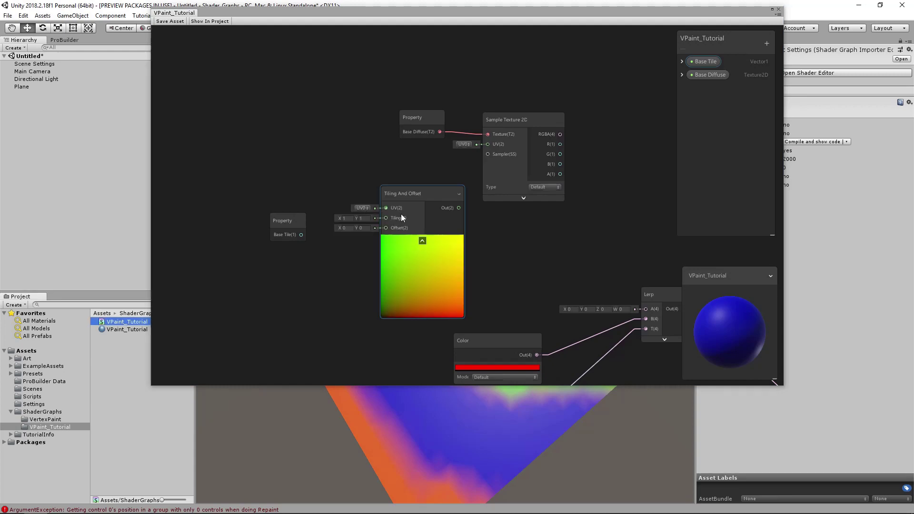
Arrange the Base Tile and Tiling And Offset nodes, wiring Base Tile into Tiling and the Tiling And Offset output into the texture sampler's UV.
{"action": "left_click_drag", "start_coordinate": [410, 186], "coordinate": [339, 125]}
{"action": "left_click_drag", "start_coordinate": [282, 215], "coordinate": [176, 155]}
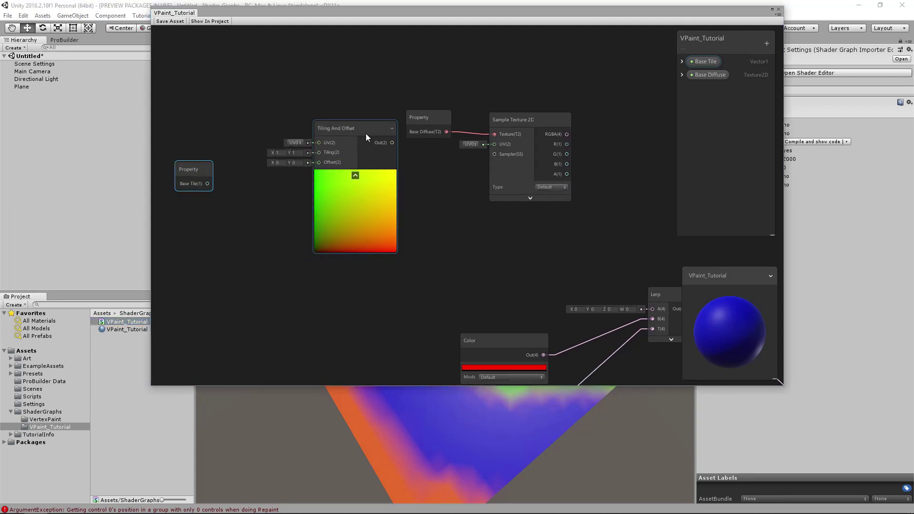
{"action": "left_click_drag", "start_coordinate": [365, 134], "coordinate": [336, 143]}
{"action": "left_click_drag", "start_coordinate": [207, 184], "coordinate": [289, 164]}
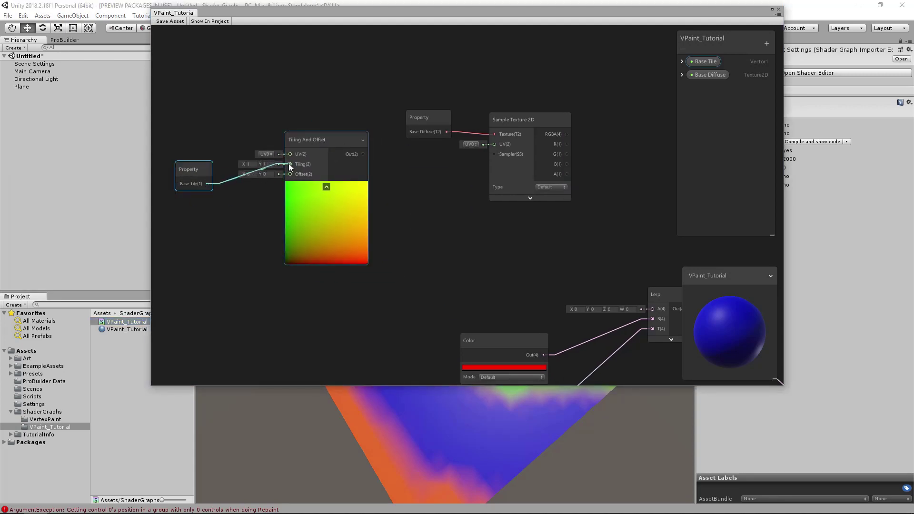
{"action": "left_click_drag", "start_coordinate": [363, 153], "coordinate": [494, 144]}
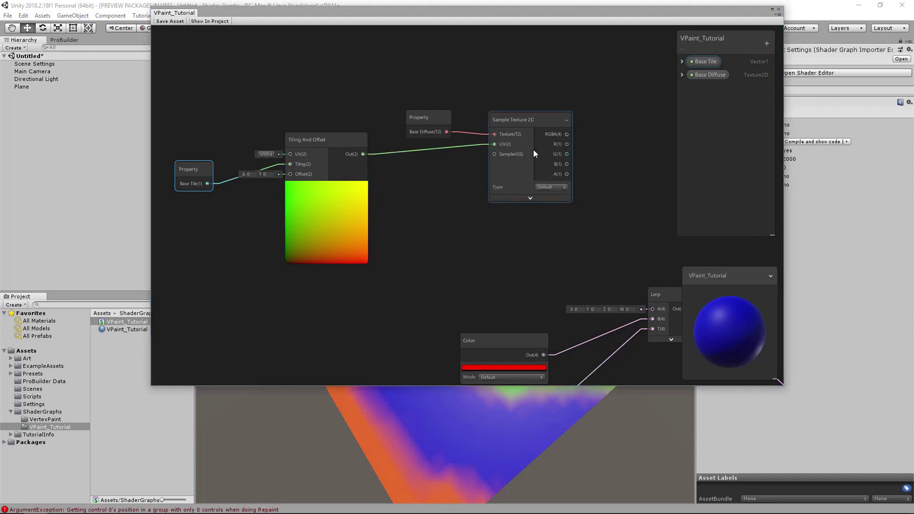
Connect the texture sampler's RGBA output to input A of the first Lerp and move the base texture nodes closer to it.
{"action": "middle_click_drag", "start_coordinate": [574, 187], "coordinate": [444, 159]}
{"action": "left_click_drag", "start_coordinate": [438, 108], "coordinate": [524, 281]}
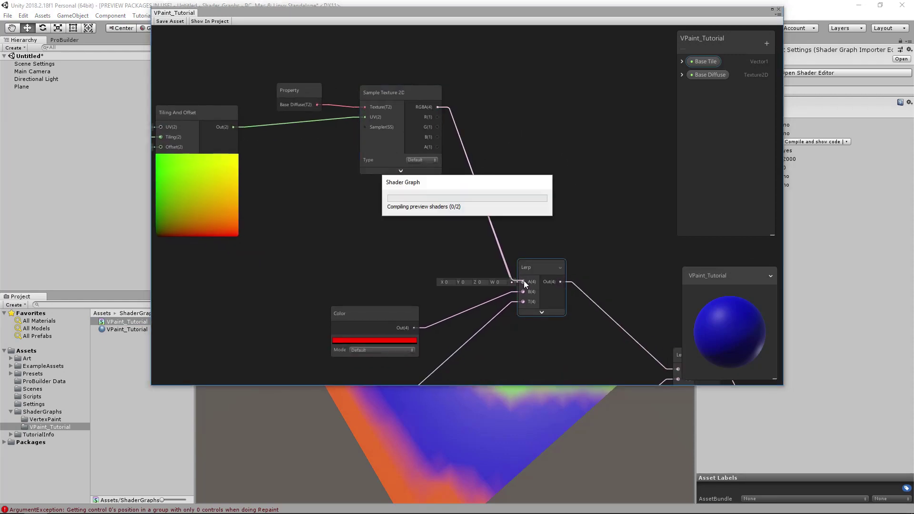
{"action": "left_click_drag", "start_coordinate": [408, 94], "coordinate": [424, 166]}
{"action": "middle_click_drag", "start_coordinate": [351, 178], "coordinate": [473, 175]}
{"action": "left_click", "coordinate": [418, 103]}
{"action": "left_click_drag", "start_coordinate": [407, 85], "coordinate": [441, 127]}
{"action": "left_click_drag", "start_coordinate": [332, 111], "coordinate": [390, 151]}
{"action": "left_click_drag", "start_coordinate": [198, 137], "coordinate": [233, 150]}
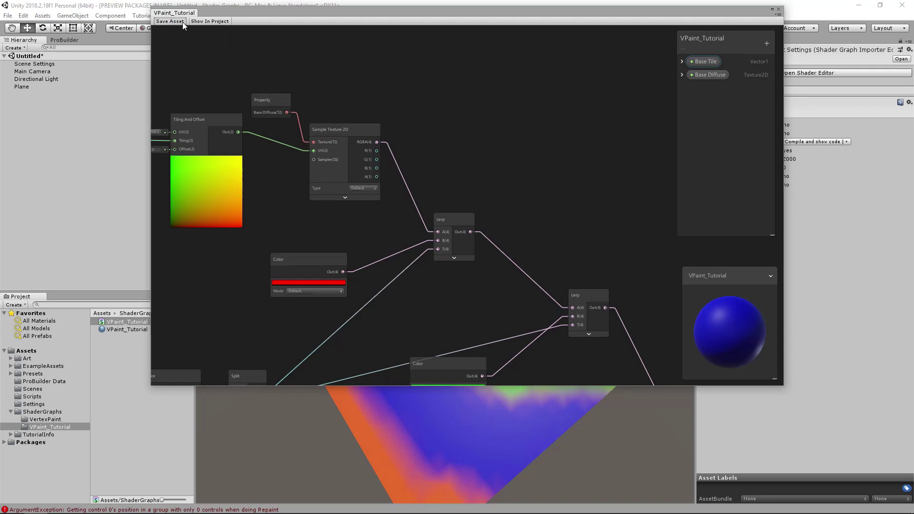
Save the VPaint_Tutorial graph asset and dock its window above the Scene view.
{"action": "left_click_drag", "start_coordinate": [173, 12], "coordinate": [319, 45]}
{"action": "middle_click_drag", "start_coordinate": [537, 172], "coordinate": [457, 135]}
{"action": "scroll", "coordinate": [459, 136], "scroll_direction": "down", "scroll_amount": 2}
{"action": "middle_click_drag", "start_coordinate": [482, 165], "coordinate": [466, 130]}
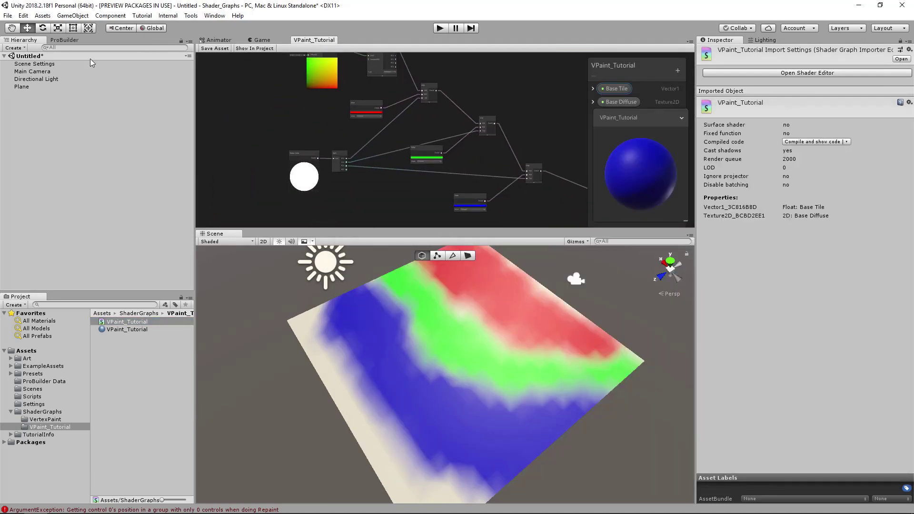
Paint the whole plane Black with ProBuilder's Vertex Painter, using brush size 1.62 and the A channel turned off in the mask.
{"action": "left_click", "coordinate": [77, 41]}
{"action": "left_click", "coordinate": [89, 61]}
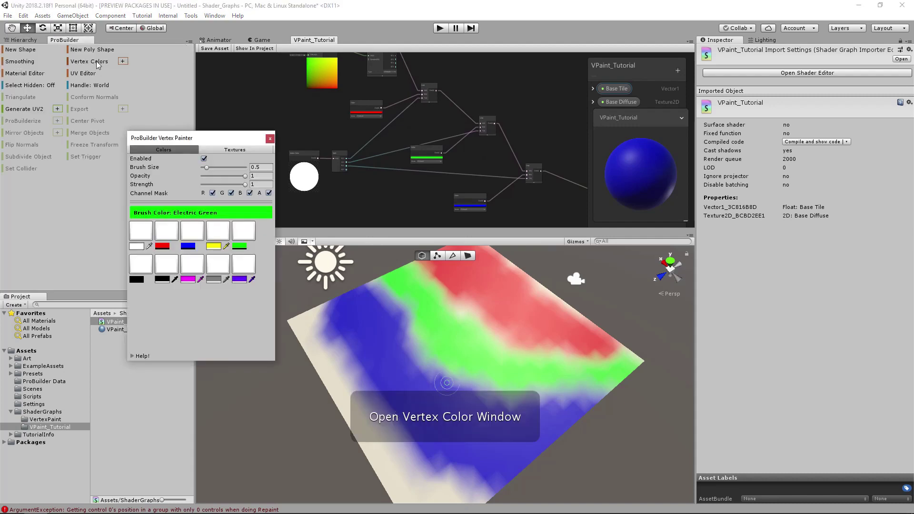
{"action": "mouse_move", "coordinate": [216, 143]}
{"action": "left_mouse_down"}
{"action": "mouse_move", "coordinate": [199, 134]}
{"action": "mouse_move", "coordinate": [223, 133]}
{"action": "left_mouse_up"}
{"action": "left_click", "coordinate": [150, 253]}
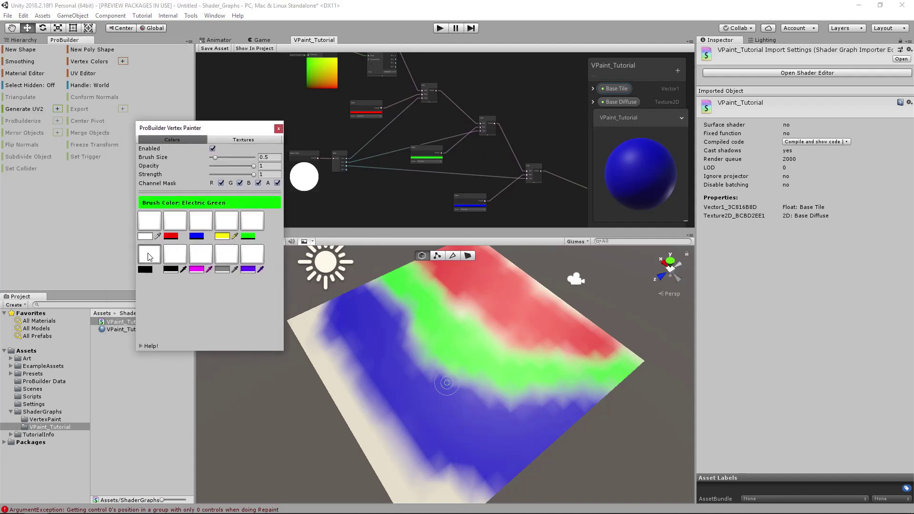
{"action": "left_click", "coordinate": [278, 183]}
{"action": "left_click_drag", "start_coordinate": [215, 158], "coordinate": [224, 158]}
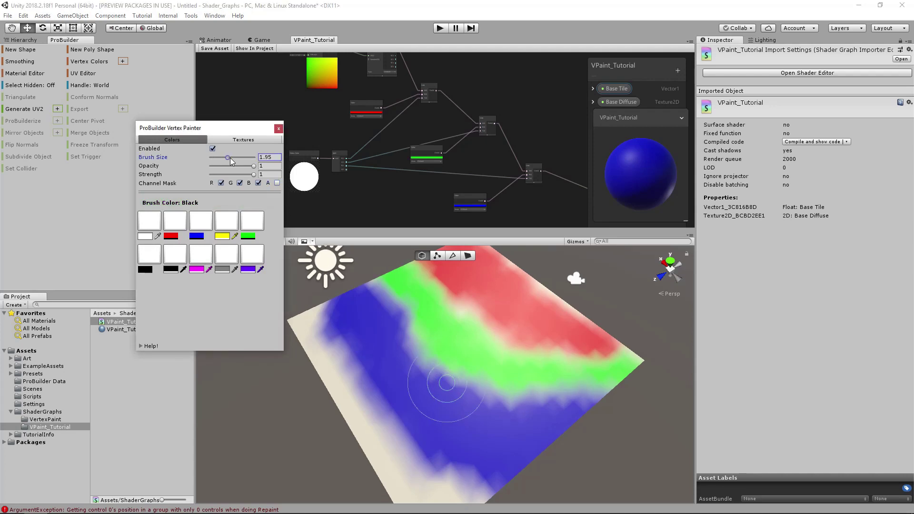
{"action": "mouse_move", "coordinate": [359, 325]}
{"action": "left_mouse_down"}
{"action": "mouse_move", "coordinate": [425, 339]}
{"action": "mouse_move", "coordinate": [307, 307]}
{"action": "mouse_move", "coordinate": [485, 413]}
{"action": "mouse_move", "coordinate": [544, 430]}
{"action": "mouse_move", "coordinate": [492, 362]}
{"action": "mouse_move", "coordinate": [469, 290]}
{"action": "mouse_move", "coordinate": [433, 281]}
{"action": "mouse_move", "coordinate": [483, 317]}
{"action": "mouse_move", "coordinate": [534, 416]}
{"action": "mouse_move", "coordinate": [471, 474]}
{"action": "mouse_move", "coordinate": [562, 307]}
{"action": "mouse_move", "coordinate": [481, 253]}
{"action": "mouse_move", "coordinate": [440, 282]}
{"action": "left_mouse_up"}
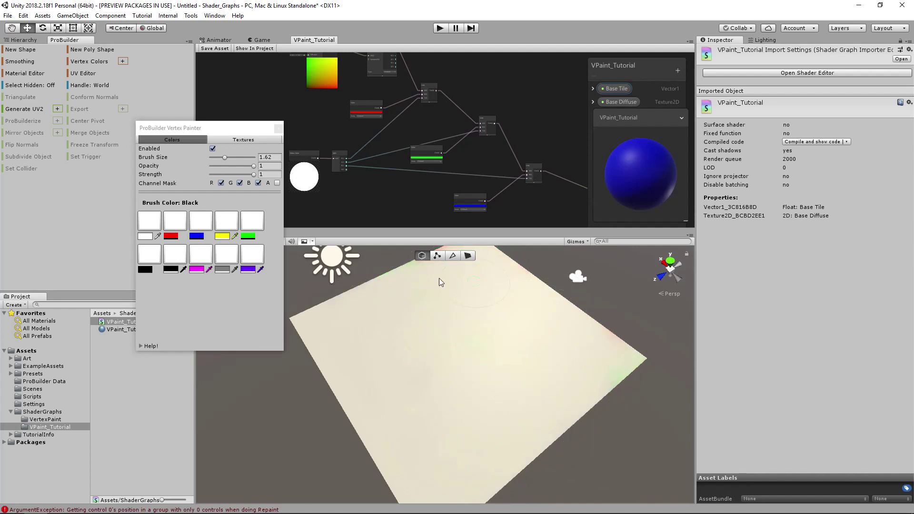
Assign the TexturesCom_RockPerforated texture from Art/Tiling_Textures to Base Diffuse on the VPaint_Tutorial material.
{"action": "left_click", "coordinate": [119, 330]}
{"action": "left_click", "coordinate": [903, 104]}
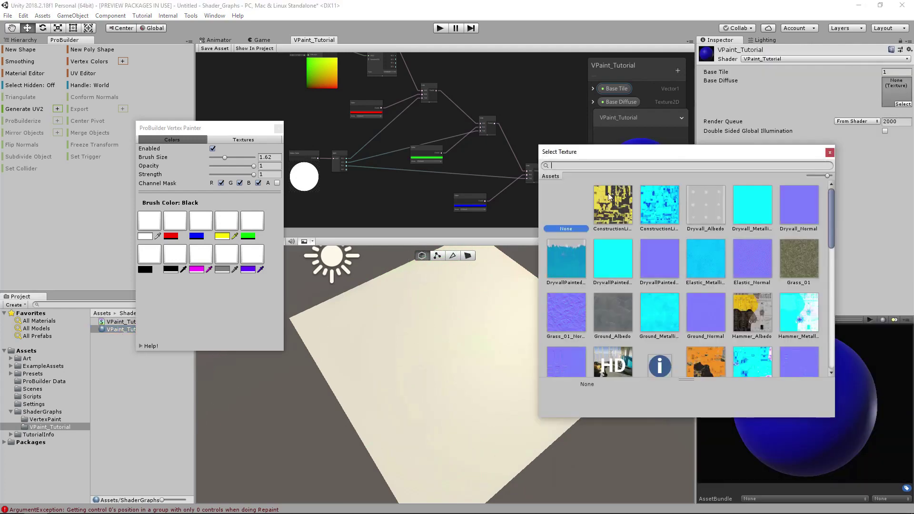
{"action": "key", "text": "Escape"}
{"action": "left_click", "coordinate": [10, 359]}
{"action": "left_click", "coordinate": [50, 374]}
{"action": "left_click_drag", "start_coordinate": [210, 131], "coordinate": [248, 106]}
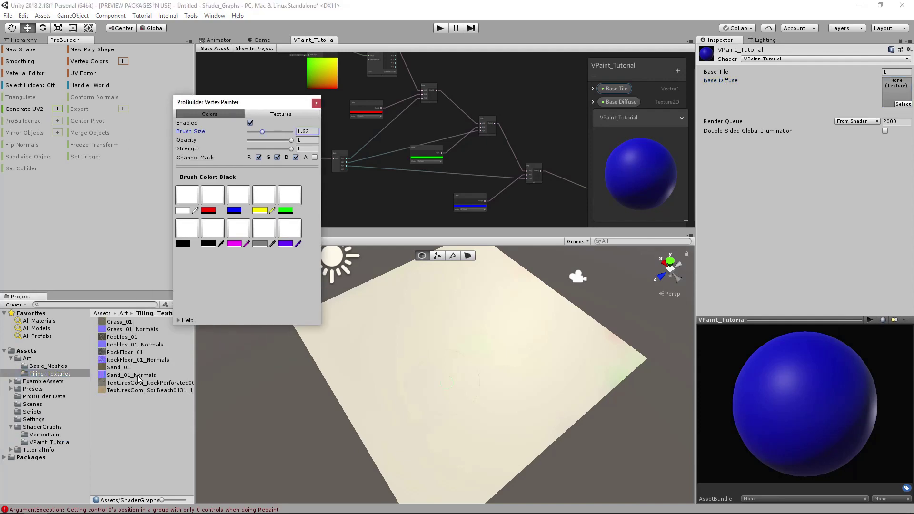
{"action": "left_click_drag", "start_coordinate": [135, 387], "coordinate": [899, 95]}
Inspect the rock texture on the plane and set the material's Base Tile to 2, also trying 3.
{"action": "mouse_move", "coordinate": [505, 400]}
{"action": "left_mouse_down", "text": "alt"}
{"action": "mouse_move", "coordinate": [524, 405]}
{"action": "mouse_move", "coordinate": [512, 407]}
{"action": "left_mouse_up", "text": "alt"}
{"action": "left_click_drag", "start_coordinate": [614, 369], "coordinate": [505, 419], "text": "alt"}
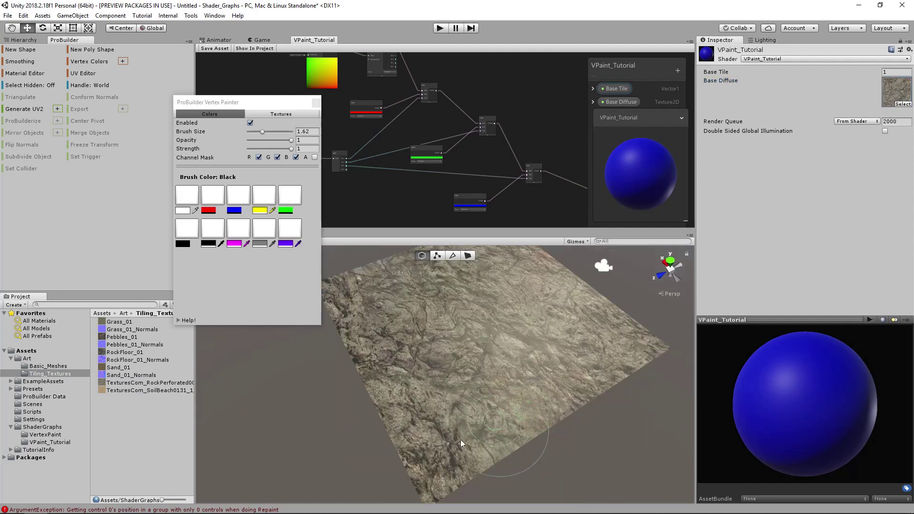
{"action": "mouse_move", "coordinate": [369, 335]}
{"action": "left_mouse_down", "text": "alt"}
{"action": "mouse_move", "coordinate": [483, 389]}
{"action": "mouse_move", "coordinate": [510, 281]}
{"action": "left_mouse_up", "text": "alt"}
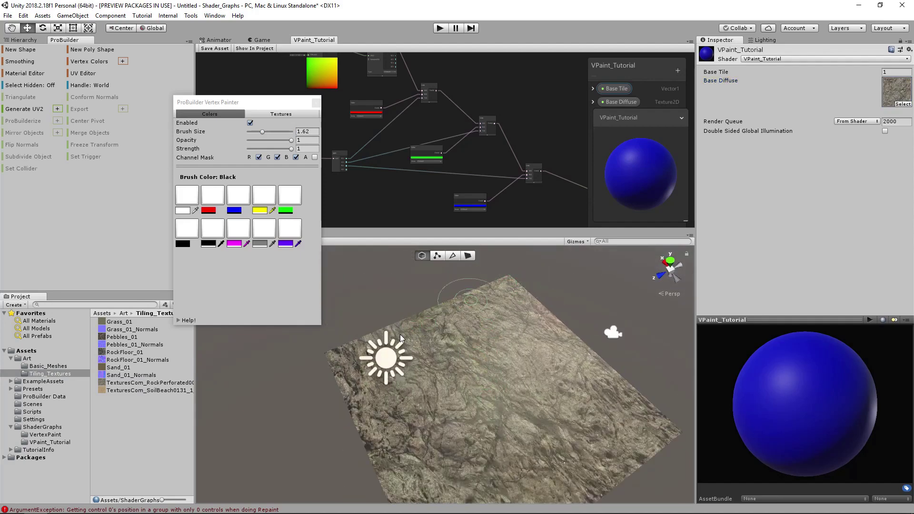
{"action": "left_click", "coordinate": [891, 72]}
{"action": "type", "text": "2"}
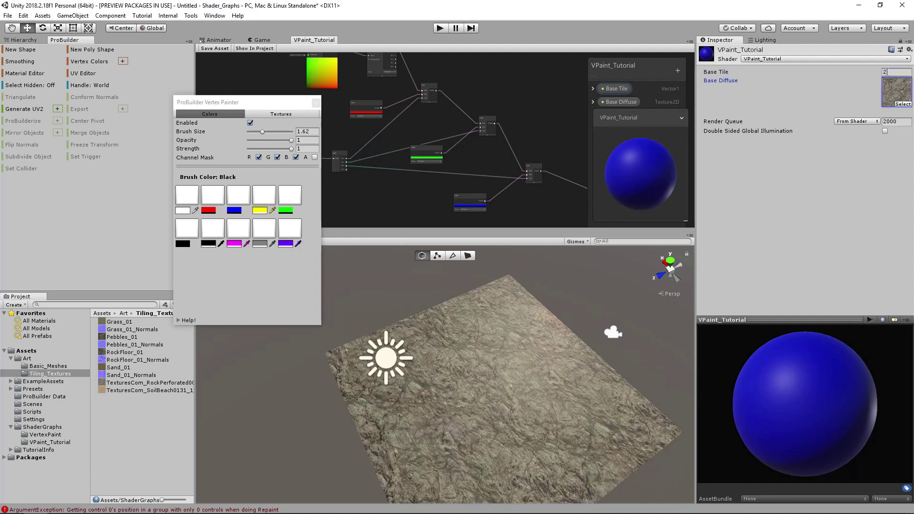
{"action": "key", "text": "BackSpace"}
{"action": "type", "text": "3"}
{"action": "key", "text": "BackSpace"}
{"action": "type", "text": "2"}
{"action": "scroll", "coordinate": [477, 372], "scroll_direction": "up", "scroll_amount": 5}
Detach the VPaint_Tutorial graph into a large floating window and move the blackboard well above the main preview.
{"action": "left_click_drag", "start_coordinate": [286, 102], "coordinate": [269, 124]}
{"action": "mouse_move", "coordinate": [316, 40]}
{"action": "left_mouse_down"}
{"action": "mouse_move", "coordinate": [362, 116]}
{"action": "mouse_move", "coordinate": [421, 160]}
{"action": "left_mouse_up"}
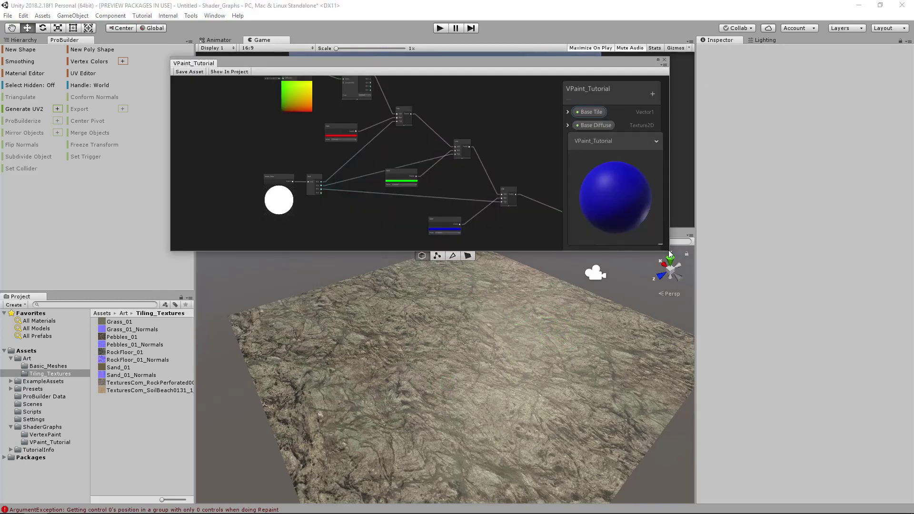
{"action": "left_click_drag", "start_coordinate": [669, 252], "coordinate": [767, 500]}
{"action": "scroll", "coordinate": [518, 301], "scroll_direction": "up", "scroll_amount": 3}
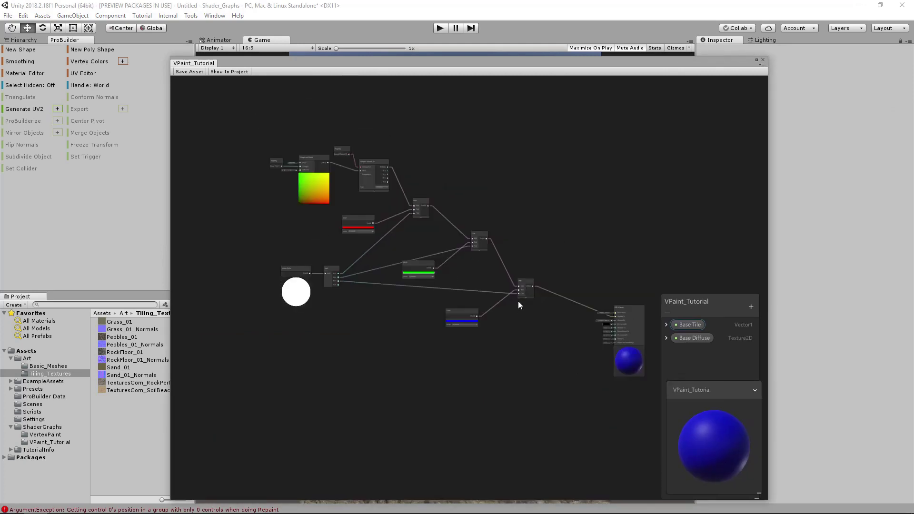
{"action": "middle_click_drag", "start_coordinate": [204, 100], "coordinate": [394, 235]}
{"action": "scroll", "coordinate": [393, 236], "scroll_direction": "up", "scroll_amount": 1}
{"action": "left_click_drag", "start_coordinate": [714, 299], "coordinate": [712, 118]}
Select the whole base texture node group and move it up and away from the first Lerp.
{"action": "middle_click_drag", "start_coordinate": [557, 362], "coordinate": [529, 382]}
{"action": "middle_click_drag", "start_coordinate": [306, 155], "coordinate": [404, 234]}
{"action": "left_click_drag", "start_coordinate": [210, 164], "coordinate": [469, 271]}
{"action": "left_click_drag", "start_coordinate": [444, 210], "coordinate": [418, 162]}
Duplicate the Tiling And Offset and Sample Texture 2D nodes together and place the copies above the red Color node.
{"action": "left_click", "coordinate": [313, 158]}
{"action": "left_click", "coordinate": [417, 163], "text": "ctrl"}
{"action": "middle_click_drag", "start_coordinate": [465, 318], "coordinate": [417, 221]}
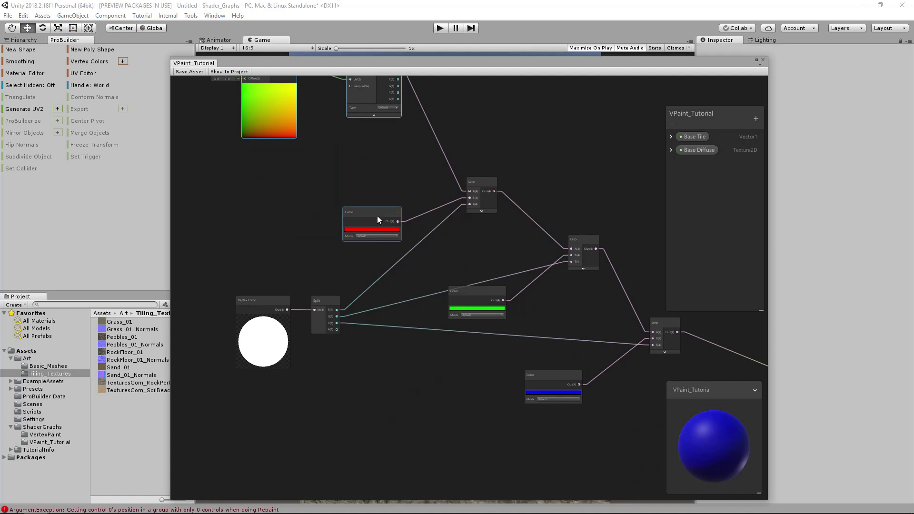
{"action": "key", "text": "ctrl+d"}
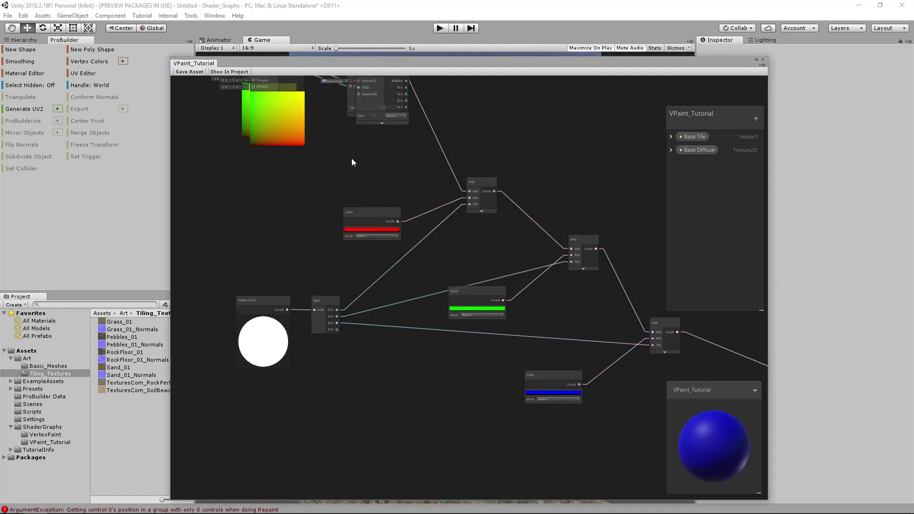
{"action": "middle_click_drag", "start_coordinate": [357, 167], "coordinate": [384, 217]}
{"action": "left_click_drag", "start_coordinate": [314, 172], "coordinate": [314, 267]}
{"action": "left_click_drag", "start_coordinate": [402, 122], "coordinate": [415, 191]}
Duplicate the tiling and texture sampler pair again and place this copy beside the green Color node.
{"action": "left_click", "coordinate": [316, 211]}
{"action": "left_click", "coordinate": [427, 191], "text": "ctrl"}
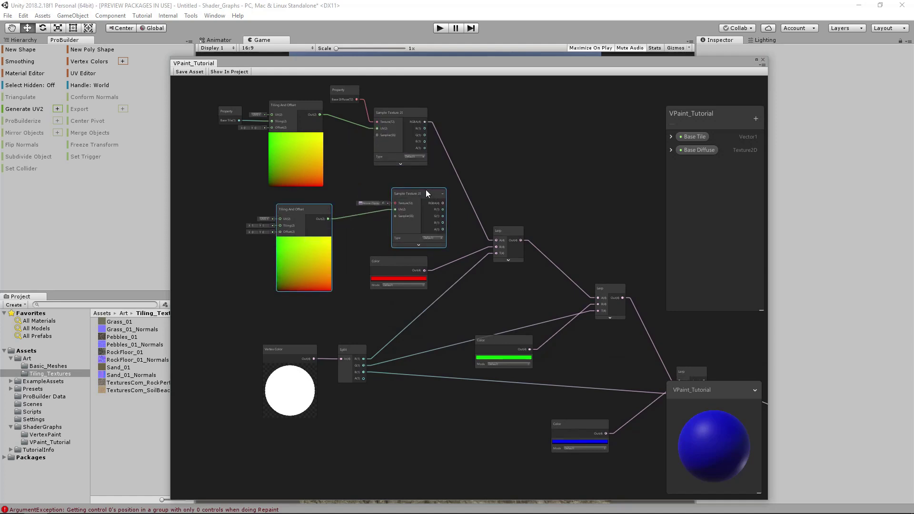
{"action": "key", "text": "ctrl+d"}
{"action": "left_click_drag", "start_coordinate": [434, 227], "coordinate": [515, 354]}
{"action": "middle_click_drag", "start_coordinate": [514, 355], "coordinate": [451, 229]}
{"action": "left_click_drag", "start_coordinate": [439, 204], "coordinate": [462, 188]}
Add a third copy of the tiling and texture sampler pair and place it below the blue Color node.
{"action": "middle_click_drag", "start_coordinate": [479, 210], "coordinate": [449, 216]}
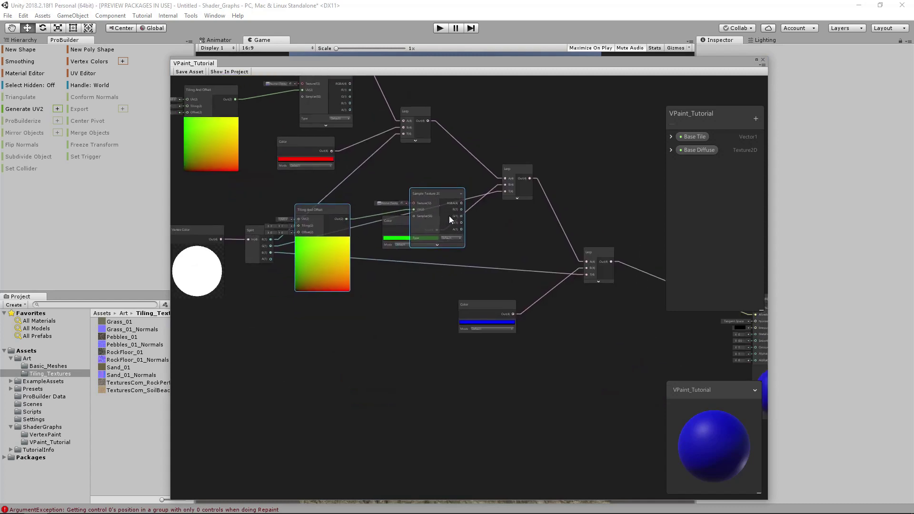
{"action": "key", "text": "ctrl+v"}
{"action": "left_click_drag", "start_coordinate": [356, 124], "coordinate": [516, 356]}
{"action": "scroll", "coordinate": [419, 304], "scroll_direction": "down", "scroll_amount": 4}
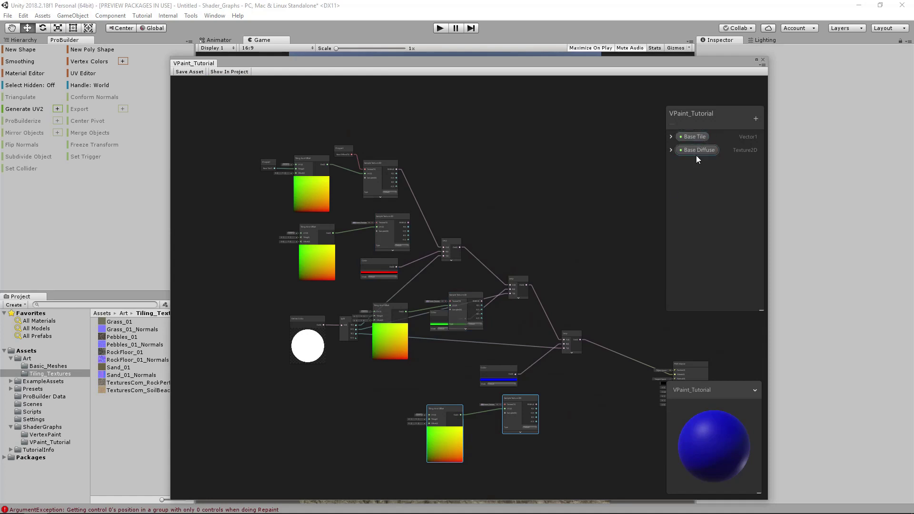
{"action": "scroll", "coordinate": [429, 233], "scroll_direction": "up", "scroll_amount": 2}
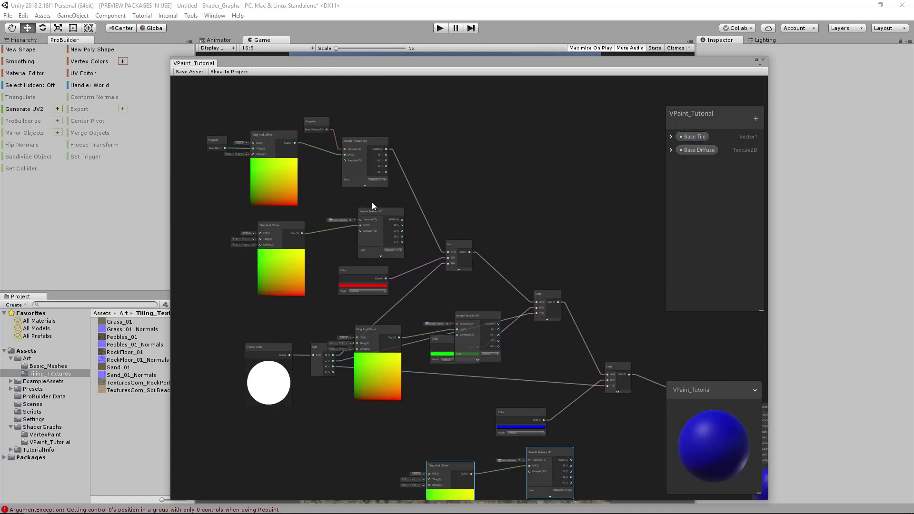
{"action": "scroll", "coordinate": [373, 203], "scroll_direction": "up", "scroll_amount": 1}
{"action": "middle_click_drag", "start_coordinate": [505, 327], "coordinate": [491, 221]}
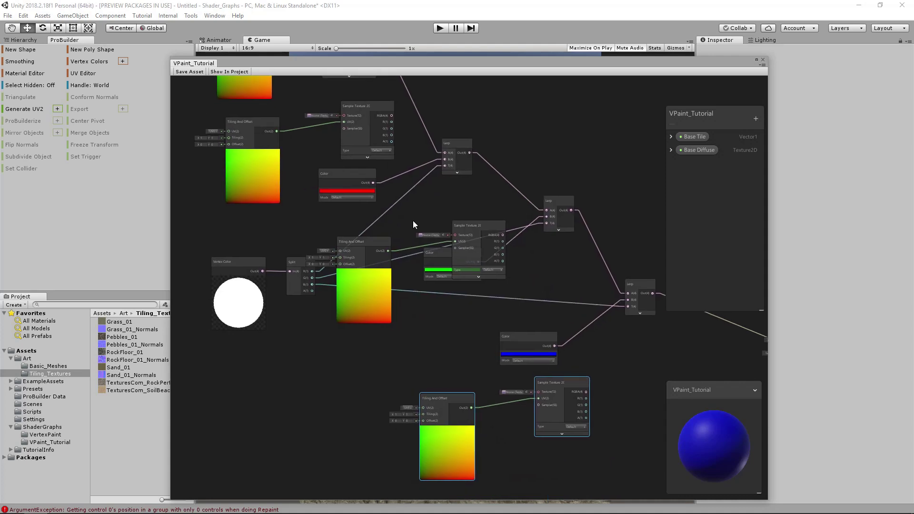
{"action": "middle_click_drag", "start_coordinate": [413, 221], "coordinate": [466, 356]}
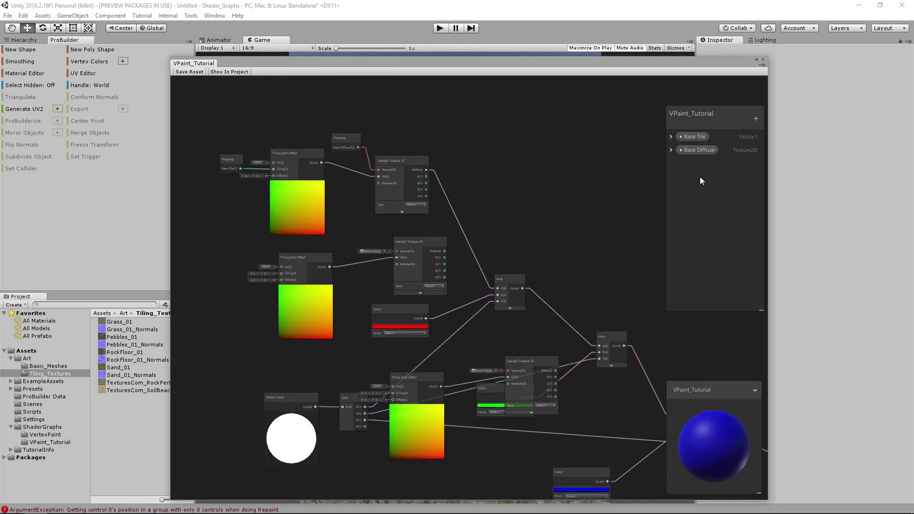
Name the new Vector1 property Red Tile and duplicate Base Diffuse as a texture property named Red Diffuse.
{"action": "double_click", "coordinate": [702, 164]}
{"action": "type", "text": "Red Tile"}
{"action": "key", "text": "Return"}
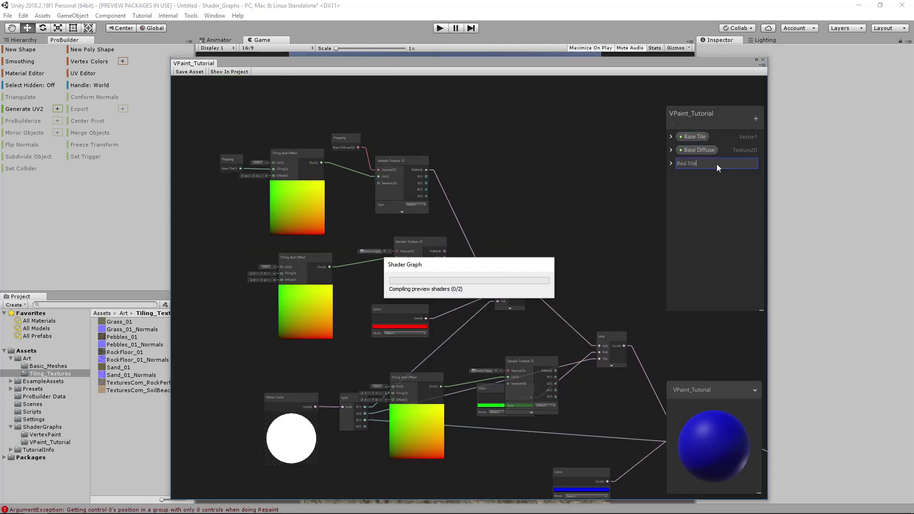
{"action": "left_click", "coordinate": [702, 151]}
{"action": "key", "text": "ctrl+d"}
{"action": "double_click", "coordinate": [700, 177]}
{"action": "type", "text": "Red Diffuse"}
{"action": "key", "text": "Return"}
Duplicate the red properties to create a Vector1 named Green Tile and a Texture2D named Green Diffuse.
{"action": "key", "text": "ctrl+d"}
{"action": "double_click", "coordinate": [695, 190]}
{"action": "type", "text": "Green Tile"}
{"action": "key", "text": "Return"}
{"action": "left_click", "coordinate": [699, 177]}
{"action": "key", "text": "ctrl+d"}
{"action": "double_click", "coordinate": [704, 203]}
{"action": "type", "text": "Green Diffuse"}
{"action": "key", "text": "Return"}
Duplicate the green properties as Blue Tile and Blue Diffuse, and nudge the blackboard slightly upward.
{"action": "left_click", "coordinate": [699, 188]}
{"action": "key", "text": "ctrl+d"}
{"action": "double_click", "coordinate": [706, 216]}
{"action": "type", "text": "Blue Tile"}
{"action": "key", "text": "Return"}
{"action": "left_click", "coordinate": [699, 203]}
{"action": "key", "text": "ctrl+d"}
{"action": "double_click", "coordinate": [698, 230]}
{"action": "type", "text": "Blue Diffuse"}
{"action": "key", "text": "Return"}
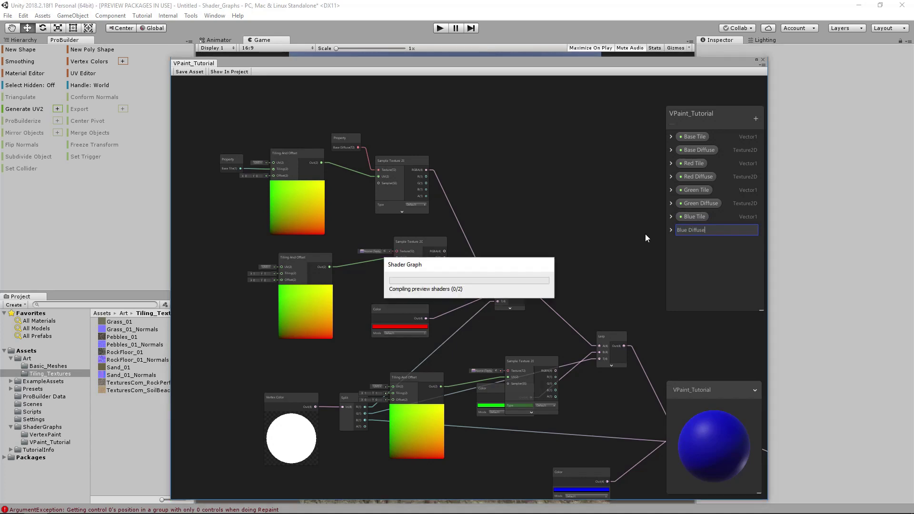
{"action": "left_click_drag", "start_coordinate": [722, 107], "coordinate": [718, 101]}
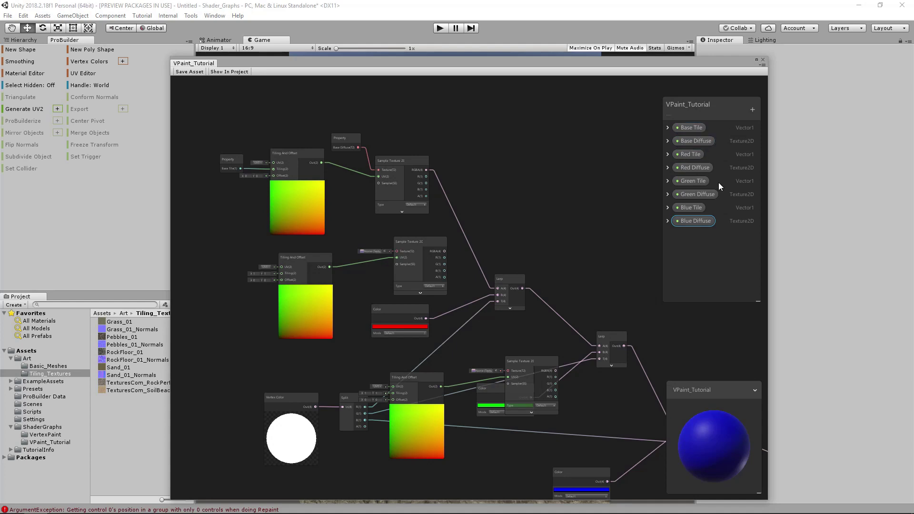
Move the whole base texture node group further up and left, and raise the first Lerp node.
{"action": "middle_click_drag", "start_coordinate": [553, 222], "coordinate": [544, 164]}
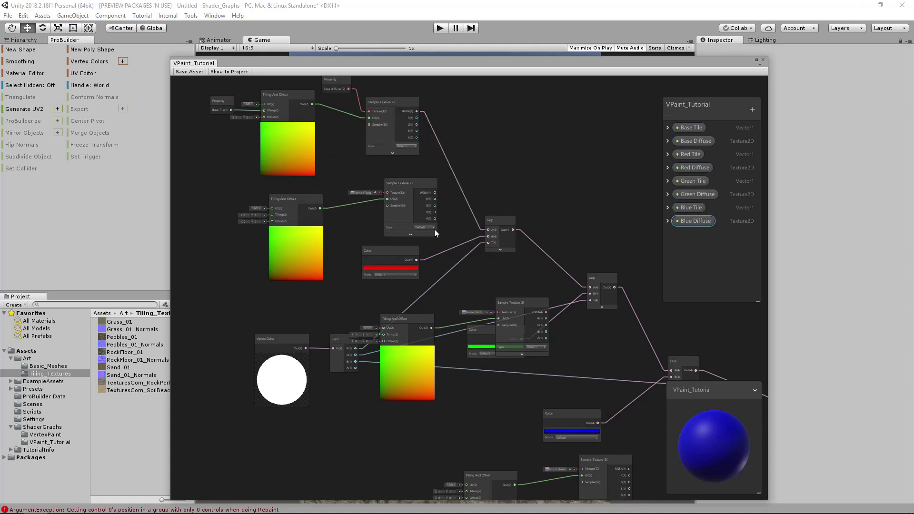
{"action": "middle_click_drag", "start_coordinate": [528, 295], "coordinate": [458, 285]}
{"action": "left_click", "coordinate": [370, 215]}
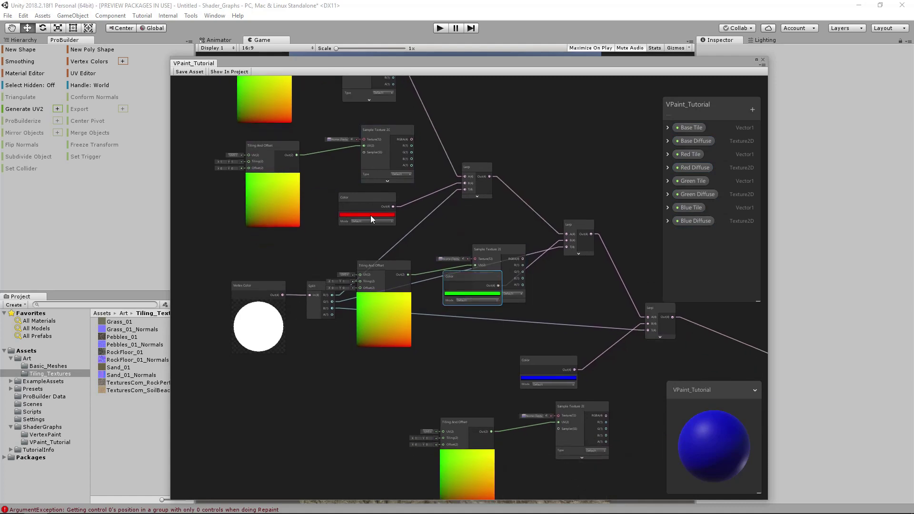
{"action": "middle_click_drag", "start_coordinate": [407, 246], "coordinate": [487, 314]}
{"action": "scroll", "coordinate": [390, 218], "scroll_direction": "down", "scroll_amount": 3}
{"action": "left_click_drag", "start_coordinate": [276, 112], "coordinate": [479, 227]}
{"action": "left_click_drag", "start_coordinate": [424, 185], "coordinate": [350, 154]}
{"action": "left_click_drag", "start_coordinate": [515, 260], "coordinate": [509, 196]}
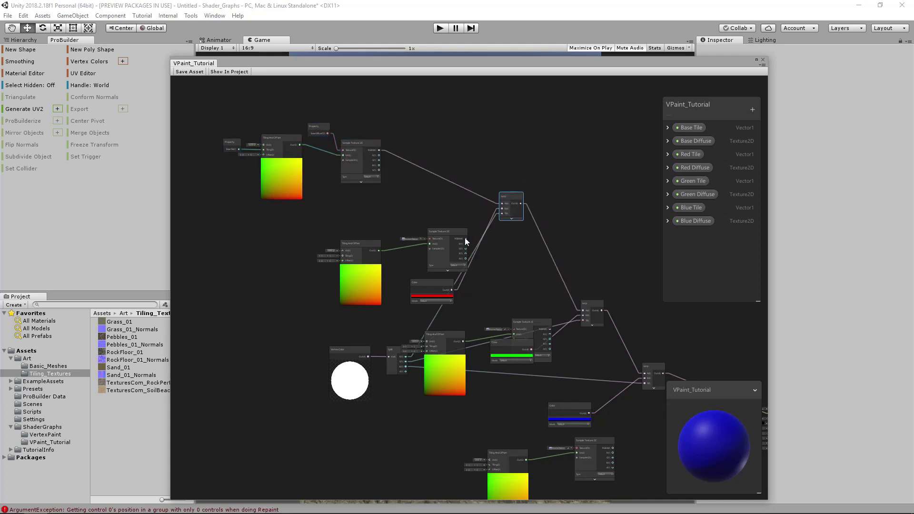
Shift the red layer's tiling and sampler pair up and left, spacing the two nodes further apart.
{"action": "scroll", "coordinate": [383, 260], "scroll_direction": "up", "scroll_amount": 2}
{"action": "left_click_drag", "start_coordinate": [329, 227], "coordinate": [481, 276]}
{"action": "left_click_drag", "start_coordinate": [459, 265], "coordinate": [424, 242]}
{"action": "left_click", "coordinate": [311, 259]}
{"action": "left_click_drag", "start_coordinate": [310, 258], "coordinate": [282, 267]}
{"action": "left_click_drag", "start_coordinate": [437, 229], "coordinate": [422, 236]}
Delete the red Color node feeding the first Lerp and nudge the red layer's texture sampler into place.
{"action": "scroll", "coordinate": [472, 258], "scroll_direction": "up", "scroll_amount": 2}
{"action": "left_click_drag", "start_coordinate": [461, 329], "coordinate": [504, 207]}
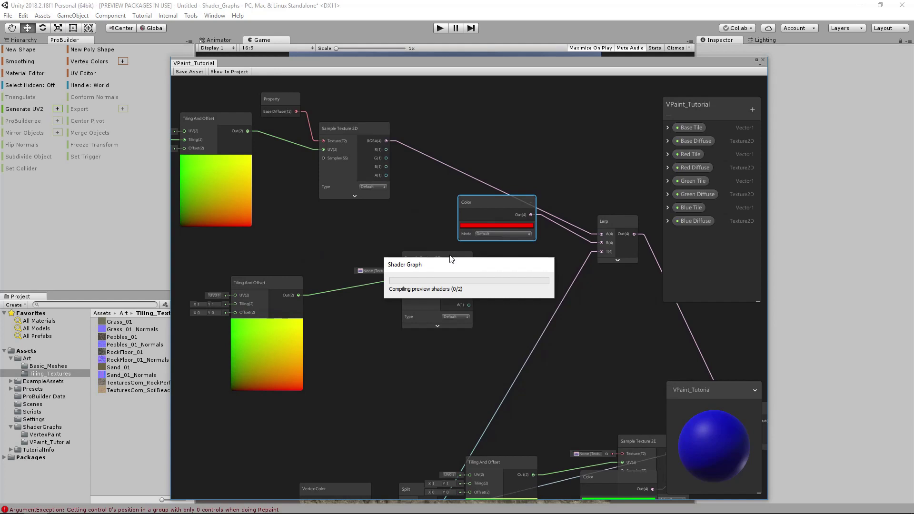
{"action": "key", "text": "Delete"}
{"action": "left_click_drag", "start_coordinate": [450, 256], "coordinate": [458, 262]}
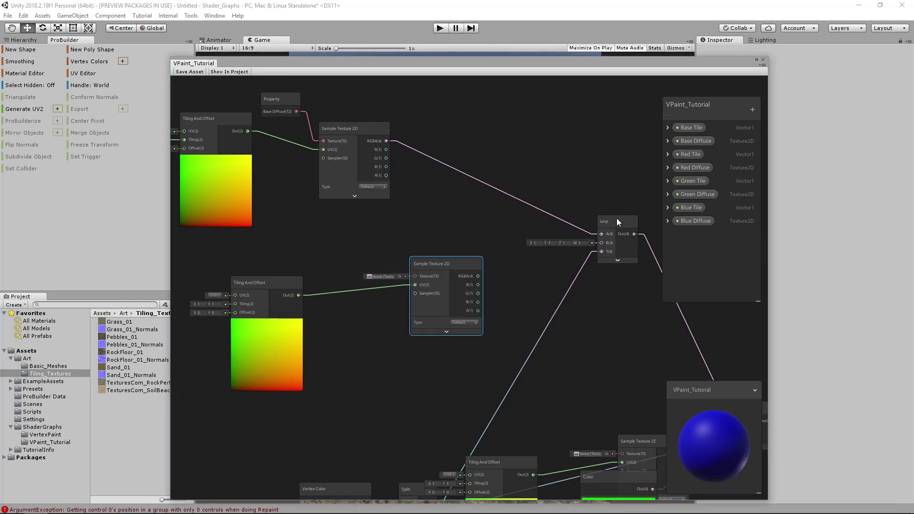
Add the Red Tile property to the graph, connect it to the red layer's Tiling input, and check its default value.
{"action": "left_click_drag", "start_coordinate": [691, 153], "coordinate": [313, 257]}
{"action": "middle_click_drag", "start_coordinate": [313, 256], "coordinate": [438, 254]}
{"action": "left_click_drag", "start_coordinate": [439, 258], "coordinate": [357, 299]}
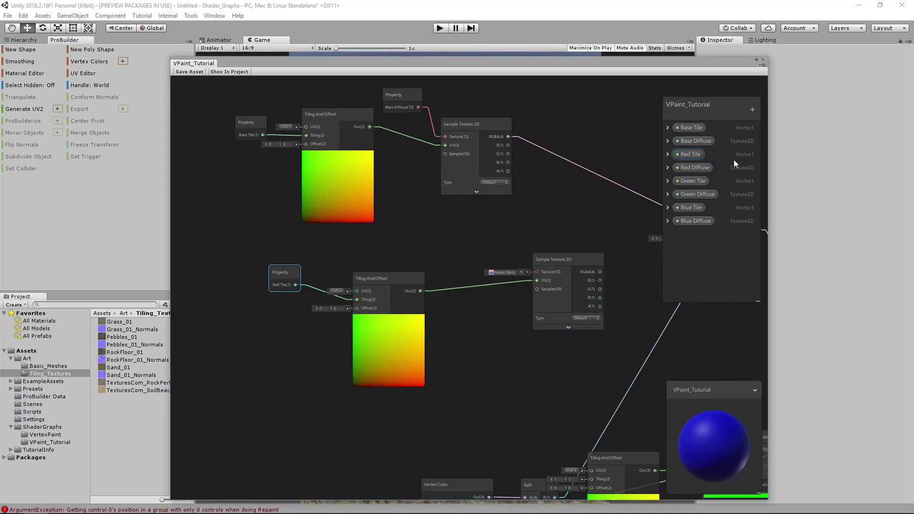
{"action": "left_click", "coordinate": [668, 154]}
{"action": "left_click", "coordinate": [695, 189]}
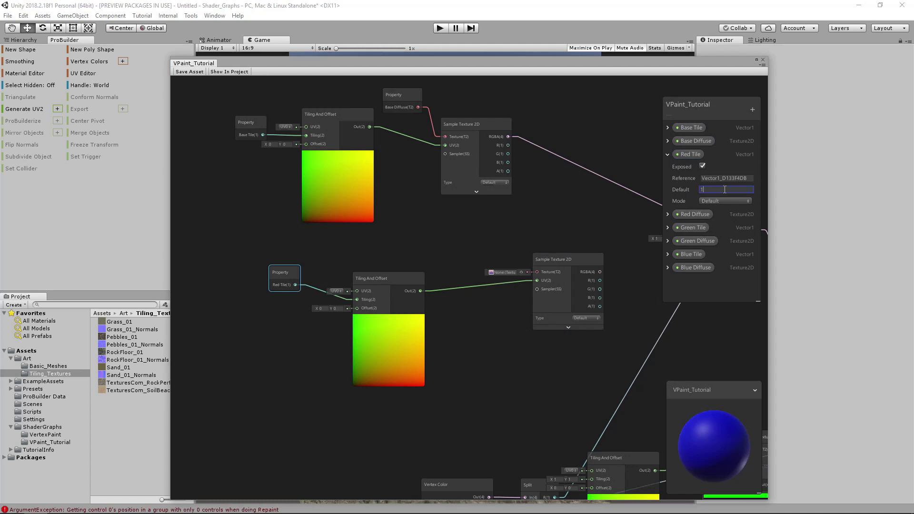
{"action": "left_click", "coordinate": [668, 154]}
{"action": "middle_click_drag", "start_coordinate": [616, 187], "coordinate": [538, 178]}
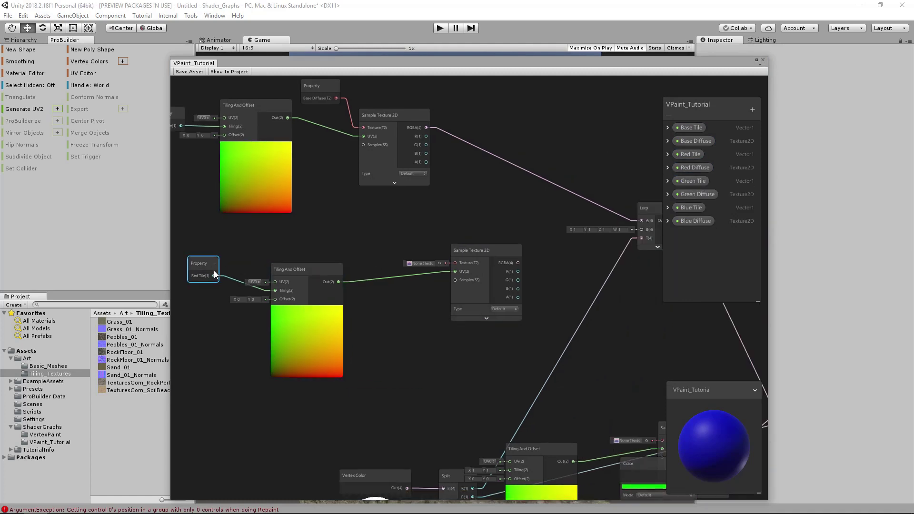
Connect a Red Diffuse property node to the red sampler's Texture input and the sampler's RGBA output to the first Lerp's B input.
{"action": "left_click_drag", "start_coordinate": [698, 169], "coordinate": [458, 264]}
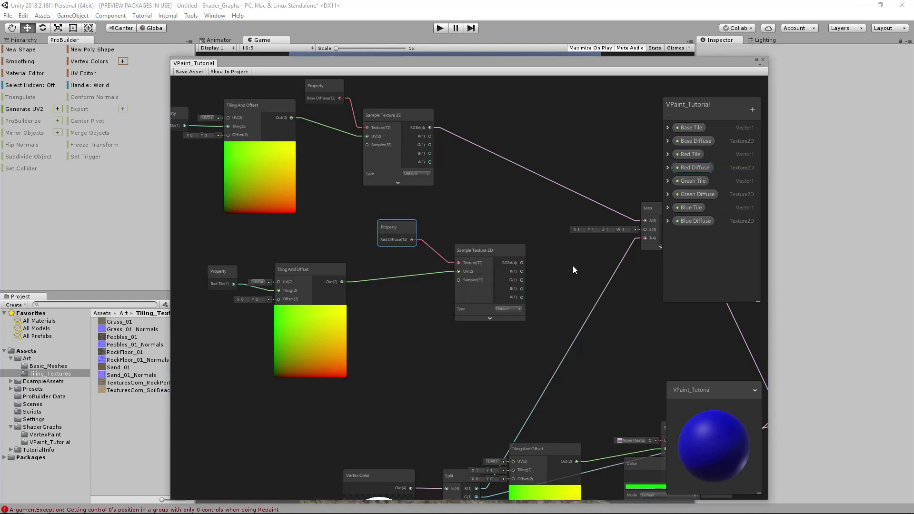
{"action": "middle_click_drag", "start_coordinate": [573, 266], "coordinate": [418, 262]}
{"action": "left_click_drag", "start_coordinate": [389, 263], "coordinate": [508, 231]}
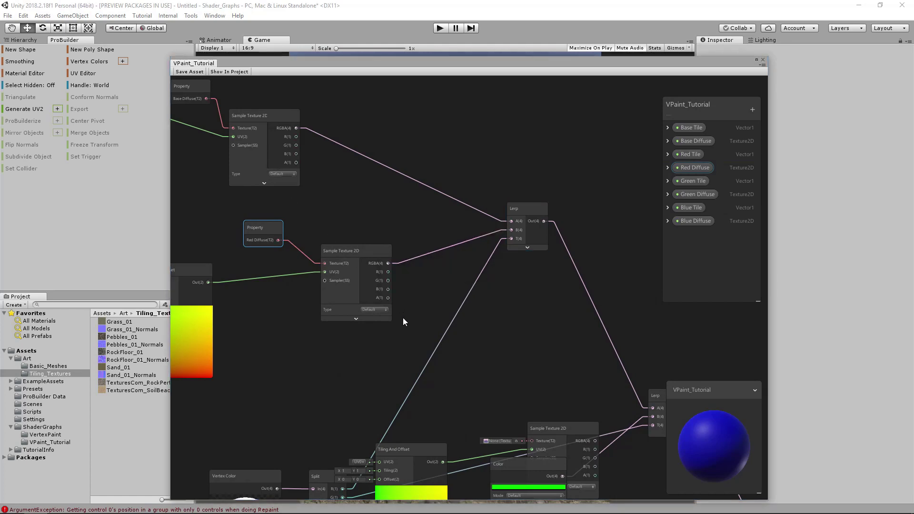
Move the Red Tile property and its Tiling And Offset closer to the red sampler, and shift the first Lerp further right.
{"action": "scroll", "coordinate": [524, 248], "scroll_direction": "down", "scroll_amount": 5}
{"action": "left_click_drag", "start_coordinate": [471, 217], "coordinate": [490, 220]}
{"action": "left_click_drag", "start_coordinate": [308, 235], "coordinate": [471, 241]}
{"action": "middle_click_drag", "start_coordinate": [389, 228], "coordinate": [299, 224]}
{"action": "left_click_drag", "start_coordinate": [298, 225], "coordinate": [458, 224]}
{"action": "left_click_drag", "start_coordinate": [563, 201], "coordinate": [600, 201]}
Move the Vertex Color and Split nodes together to the left, clear of the green layer's nodes.
{"action": "middle_click_drag", "start_coordinate": [328, 381], "coordinate": [281, 300]}
{"action": "left_click_drag", "start_coordinate": [282, 300], "coordinate": [143, 287]}
{"action": "left_click_drag", "start_coordinate": [383, 296], "coordinate": [256, 290]}
{"action": "scroll", "coordinate": [256, 290], "scroll_direction": "down", "scroll_amount": 2}
{"action": "middle_click_drag", "start_coordinate": [255, 290], "coordinate": [376, 305]}
{"action": "left_click_drag", "start_coordinate": [315, 286], "coordinate": [345, 296]}
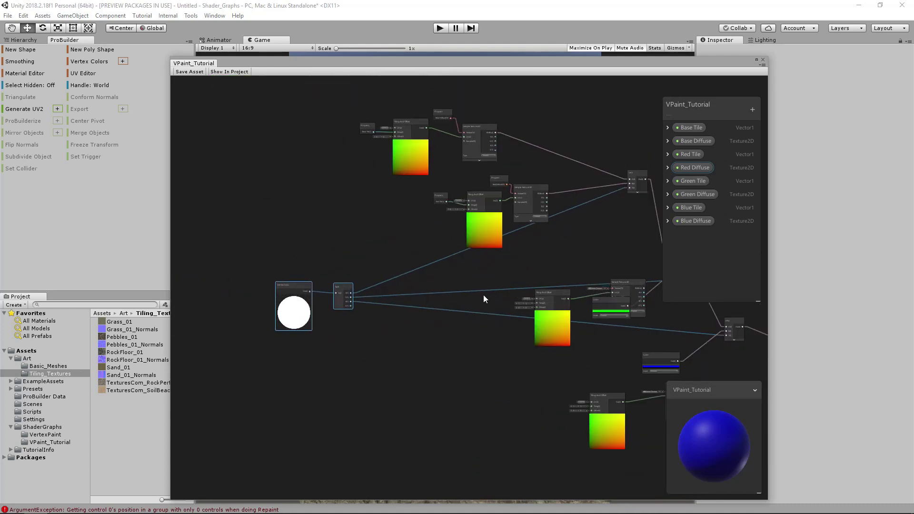
{"action": "middle_click_drag", "start_coordinate": [505, 292], "coordinate": [360, 287]}
{"action": "scroll", "coordinate": [241, 278], "scroll_direction": "up", "scroll_amount": 2}
{"action": "middle_click_drag", "start_coordinate": [292, 179], "coordinate": [244, 190]}
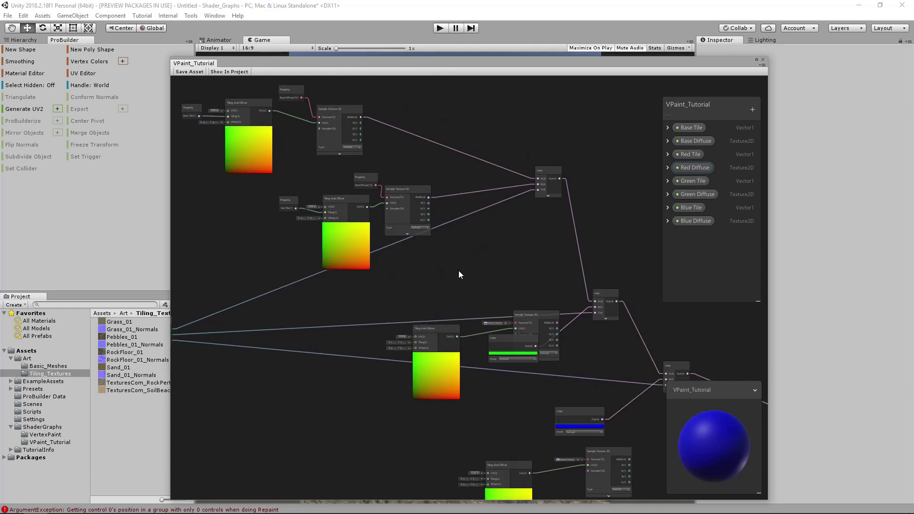
Move the second Lerp node further along the graph and pull the green Color node clear of the Sample Texture 2D it overlaps.
{"action": "middle_click_drag", "start_coordinate": [178, 304], "coordinate": [274, 308]}
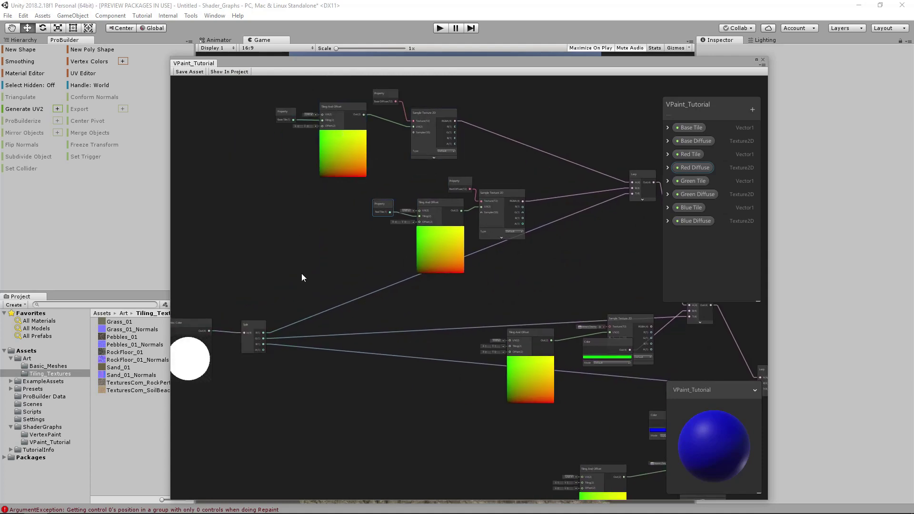
{"action": "middle_click_drag", "start_coordinate": [577, 234], "coordinate": [439, 228]}
{"action": "left_click", "coordinate": [523, 242]}
{"action": "left_click_drag", "start_coordinate": [523, 243], "coordinate": [552, 244]}
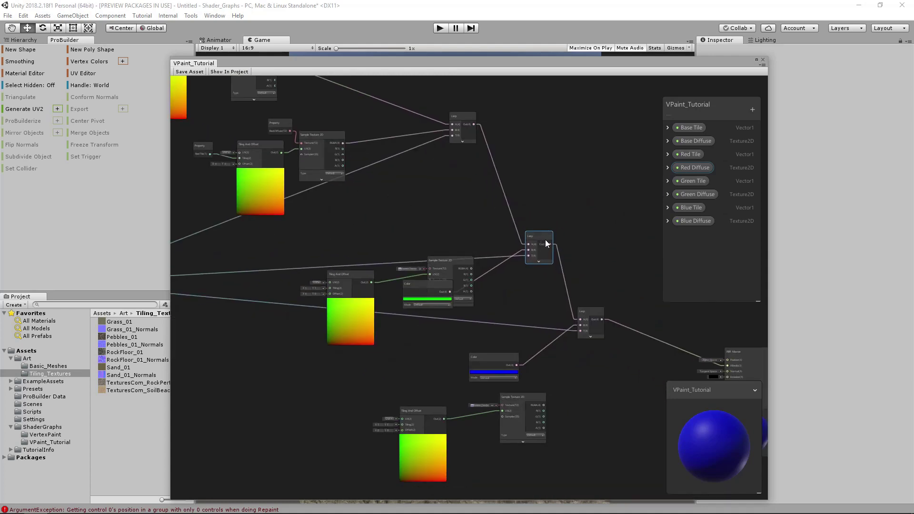
{"action": "middle_click_drag", "start_coordinate": [371, 281], "coordinate": [407, 266]}
{"action": "left_click_drag", "start_coordinate": [467, 280], "coordinate": [508, 207]}
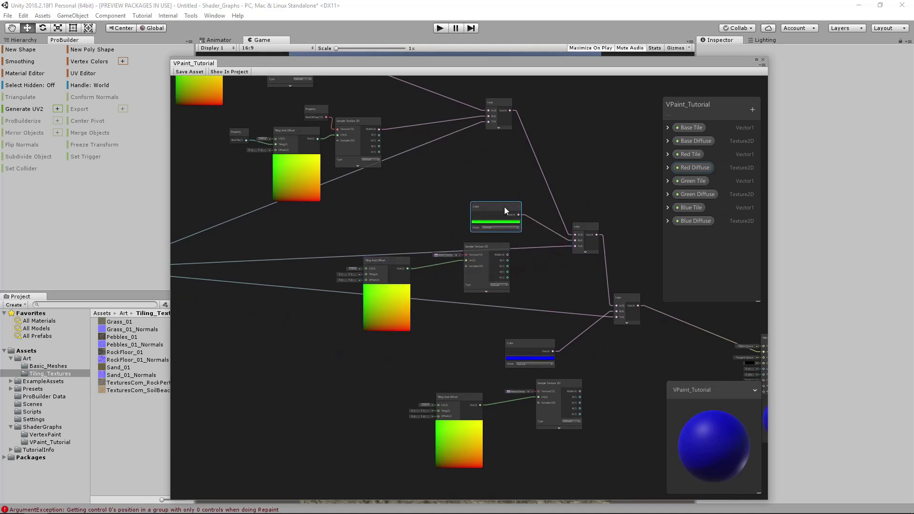
Reposition the middle Tiling And Offset and Sample Texture 2D nodes and lift the green Color node above them.
{"action": "left_click_drag", "start_coordinate": [378, 273], "coordinate": [362, 262]}
{"action": "left_click_drag", "start_coordinate": [491, 249], "coordinate": [469, 246]}
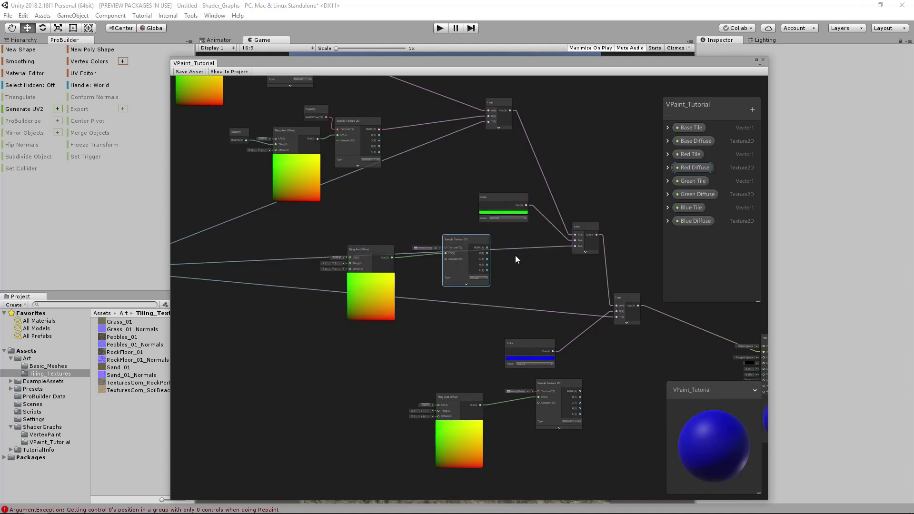
{"action": "scroll", "coordinate": [514, 255], "scroll_direction": "up", "scroll_amount": 3}
{"action": "mouse_move", "coordinate": [445, 236]}
{"action": "left_mouse_down"}
{"action": "mouse_move", "coordinate": [438, 241]}
{"action": "mouse_move", "coordinate": [447, 234]}
{"action": "left_mouse_up"}
{"action": "middle_click_drag", "start_coordinate": [531, 249], "coordinate": [548, 275]}
{"action": "left_click_drag", "start_coordinate": [518, 212], "coordinate": [534, 205]}
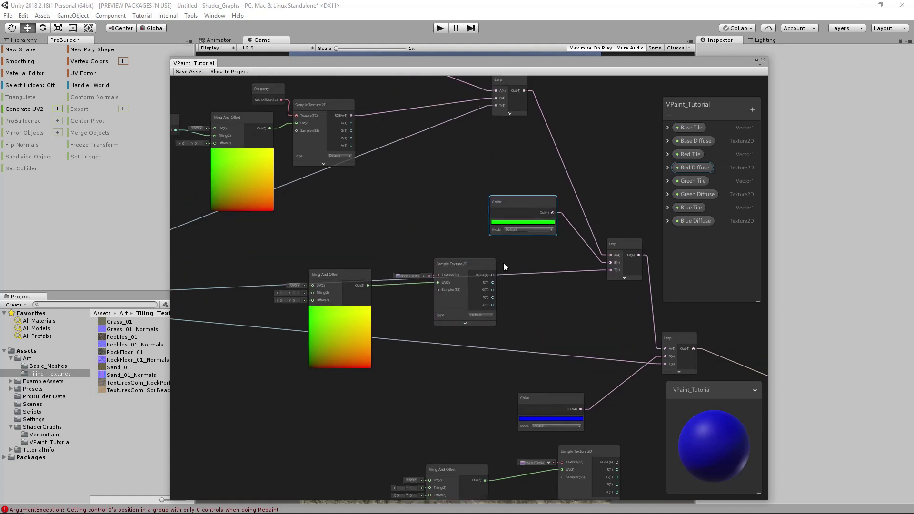
Replace the green Color node with the middle texture branch, wiring in Green Tile and Green Diffuse and linking its RGBA to the second Lerp's B.
{"action": "scroll", "coordinate": [581, 277], "scroll_direction": "up", "scroll_amount": 1}
{"action": "middle_click_drag", "start_coordinate": [626, 279], "coordinate": [559, 294]}
{"action": "scroll", "coordinate": [624, 282], "scroll_direction": "down", "scroll_amount": 1}
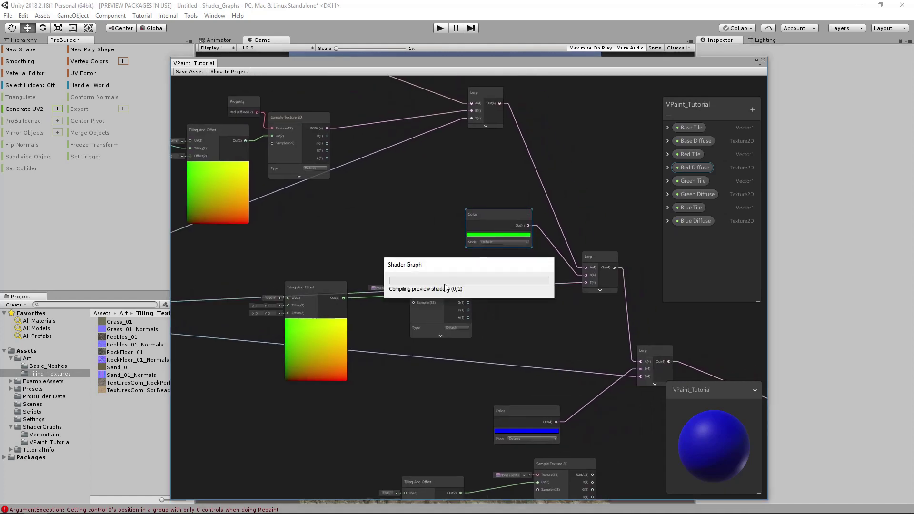
{"action": "left_click_drag", "start_coordinate": [691, 180], "coordinate": [284, 305]}
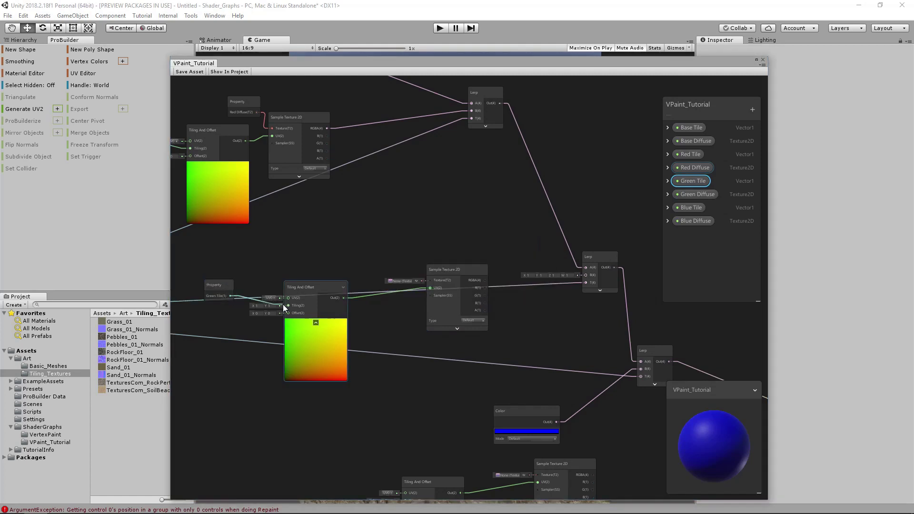
{"action": "left_click_drag", "start_coordinate": [389, 231], "coordinate": [390, 230]}
{"action": "left_click_drag", "start_coordinate": [430, 280], "coordinate": [394, 239]}
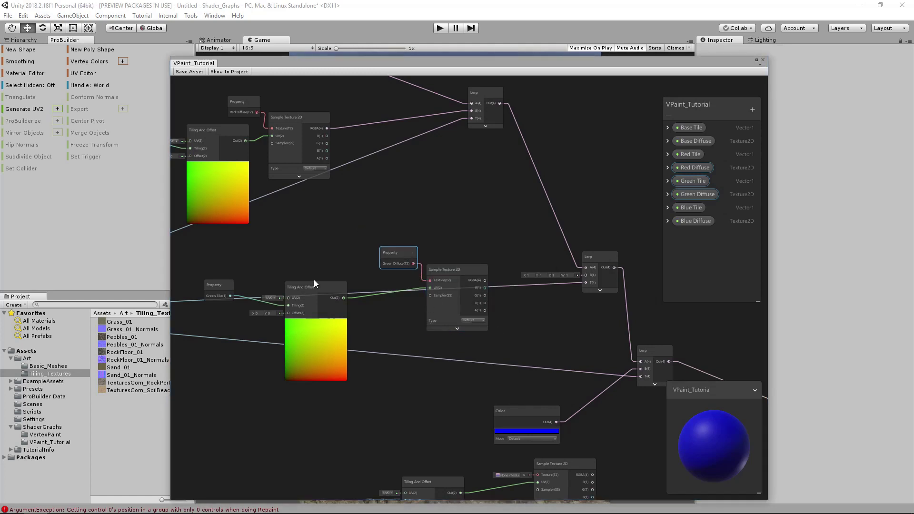
{"action": "left_click_drag", "start_coordinate": [315, 288], "coordinate": [369, 284]}
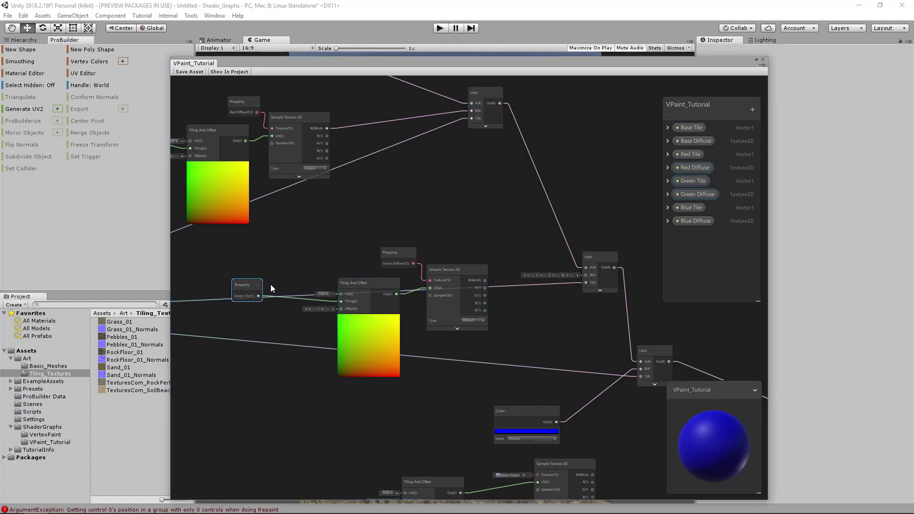
{"action": "left_click_drag", "start_coordinate": [484, 280], "coordinate": [585, 275]}
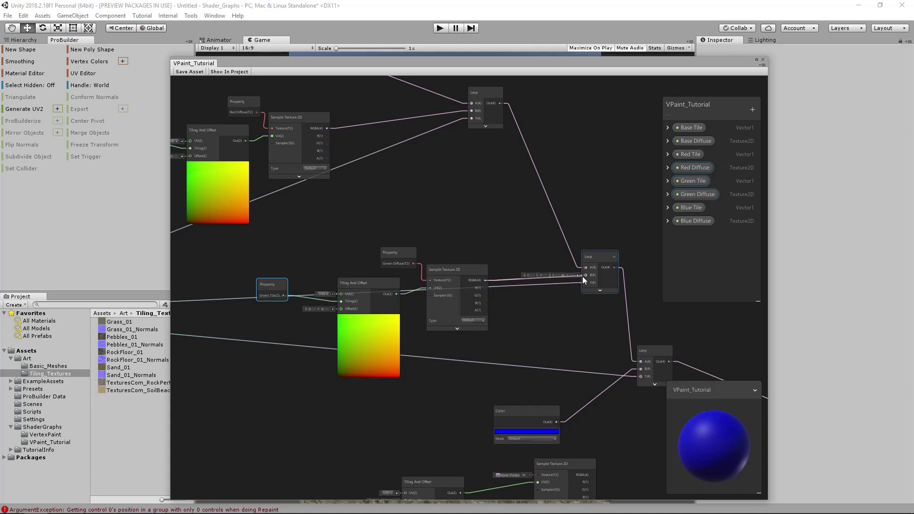
Delete the blue Color node that feeds the last Lerp.
{"action": "middle_click_drag", "start_coordinate": [618, 327], "coordinate": [493, 224]}
{"action": "left_click_drag", "start_coordinate": [493, 225], "coordinate": [508, 234]}
{"action": "left_click", "coordinate": [352, 299]}
{"action": "middle_click_drag", "start_coordinate": [359, 348], "coordinate": [422, 335]}
{"action": "middle_click_drag", "start_coordinate": [404, 200], "coordinate": [415, 325]}
{"action": "left_click", "coordinate": [490, 322], "text": "shift"}
{"action": "middle_click_drag", "start_coordinate": [494, 300], "coordinate": [363, 310]}
{"action": "left_click", "coordinate": [405, 252]}
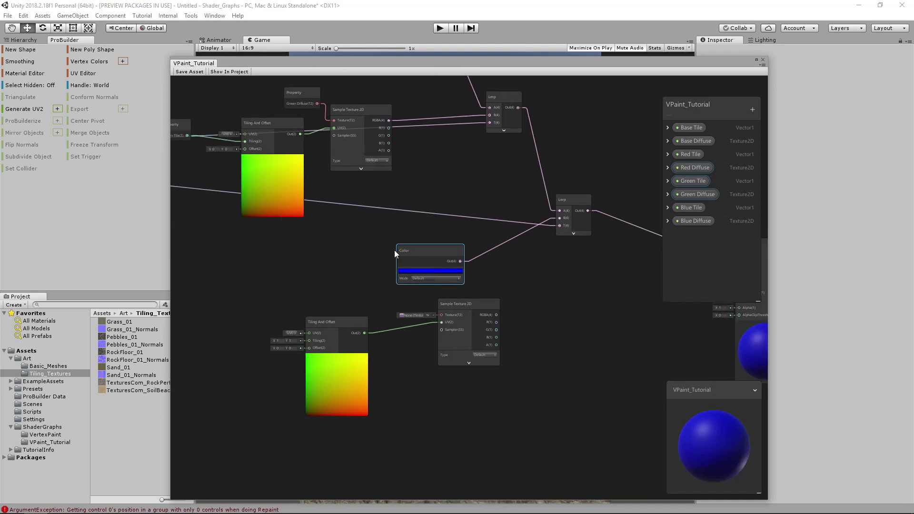
{"action": "middle_click_drag", "start_coordinate": [332, 262], "coordinate": [456, 259]}
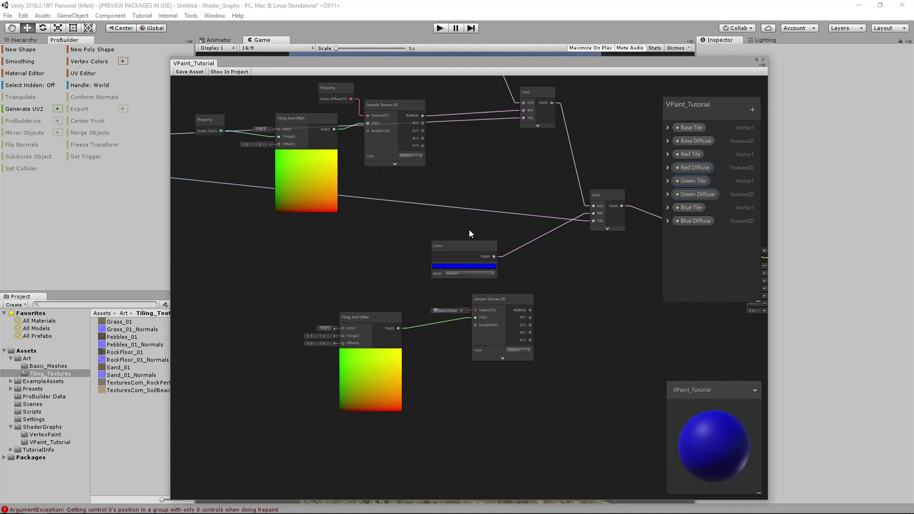
{"action": "mouse_move", "coordinate": [461, 249]}
{"action": "left_mouse_down"}
{"action": "mouse_move", "coordinate": [475, 238]}
{"action": "mouse_move", "coordinate": [466, 240]}
{"action": "left_mouse_up"}
{"action": "middle_click_drag", "start_coordinate": [466, 240], "coordinate": [498, 256]}
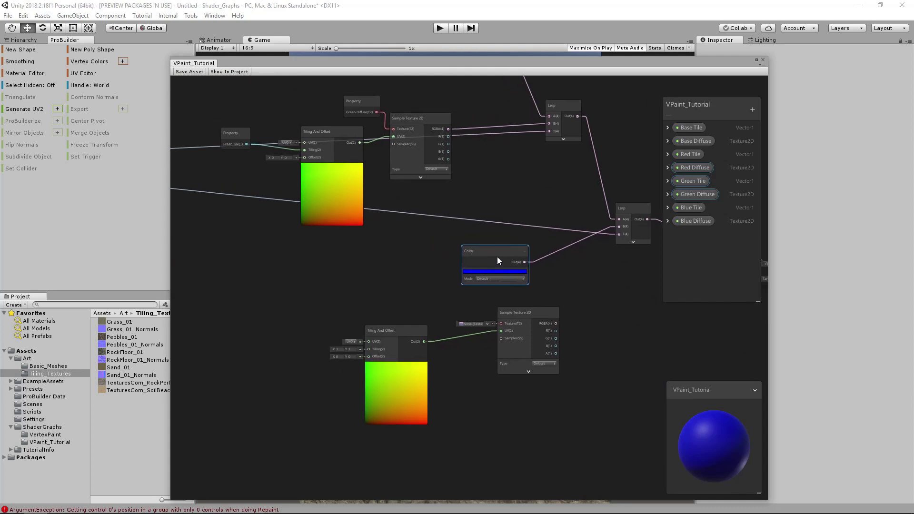
{"action": "key", "text": "Delete"}
Wire the Blue Tile and Blue Diffuse properties into the lowest texture branch, connect its RGBA to the last Lerp's B, and tidy the nodes.
{"action": "left_click_drag", "start_coordinate": [691, 207], "coordinate": [413, 285]}
{"action": "left_click_drag", "start_coordinate": [445, 298], "coordinate": [619, 226]}
{"action": "left_click_drag", "start_coordinate": [532, 315], "coordinate": [547, 281]}
{"action": "left_click_drag", "start_coordinate": [401, 331], "coordinate": [431, 283]}
{"action": "left_click", "coordinate": [295, 326]}
{"action": "scroll", "coordinate": [295, 326], "scroll_direction": "down", "scroll_amount": 3}
{"action": "middle_click_drag", "start_coordinate": [395, 292], "coordinate": [456, 302]}
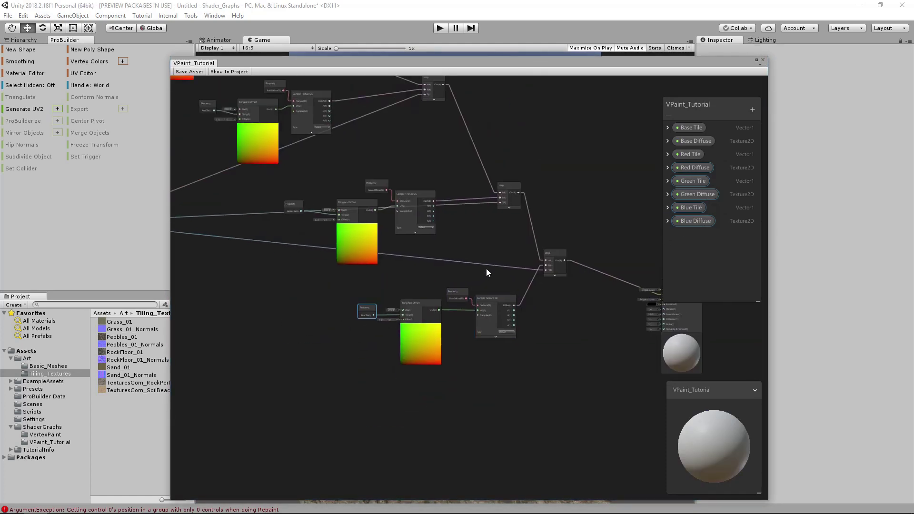
Save the VPaint_Tutorial shader graph and dock its window beside the Game view.
{"action": "left_click", "coordinate": [191, 72]}
{"action": "left_click_drag", "start_coordinate": [219, 62], "coordinate": [315, 40]}
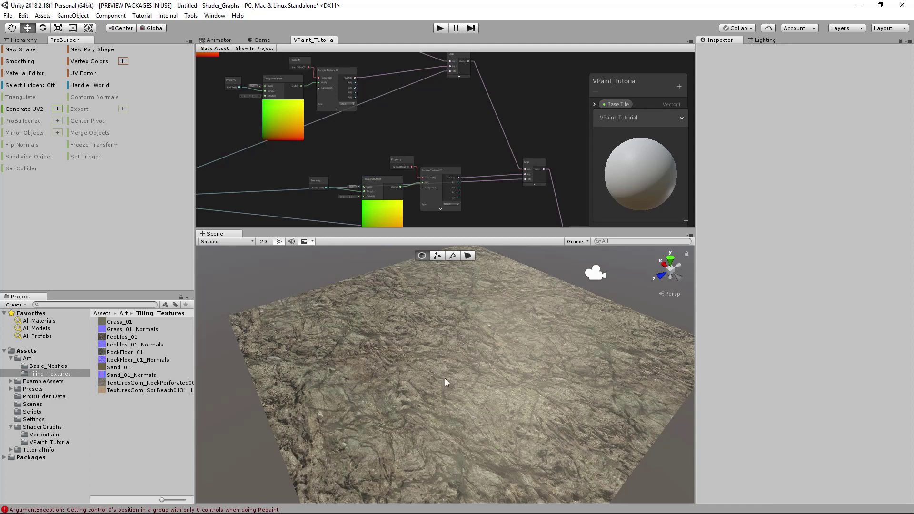
On the VPaint_Tutorial material, assign Pebbles_01 to Red Diffuse, Grass_01 to Green Diffuse and the TexturesCom_SoilBeach0131 texture to Blue Diffuse.
{"action": "left_click", "coordinate": [522, 361]}
{"action": "key", "text": "f"}
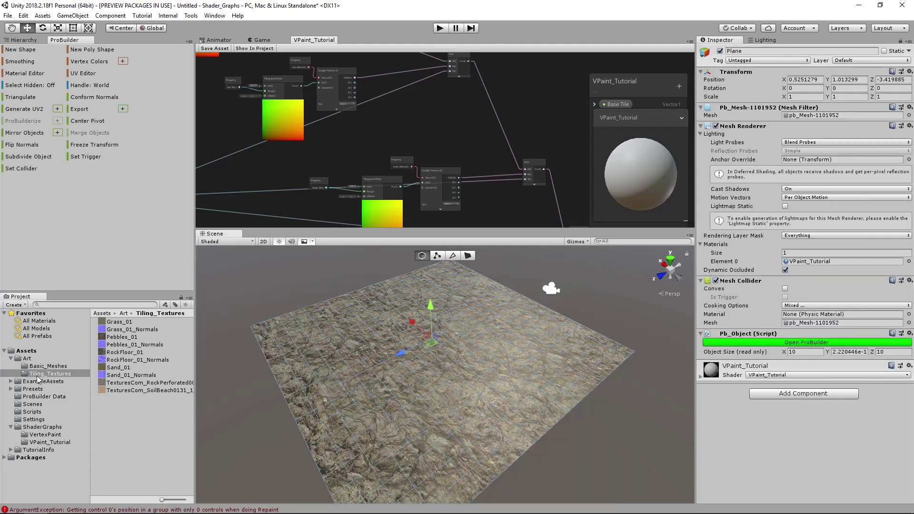
{"action": "left_click", "coordinate": [53, 443]}
{"action": "left_click", "coordinate": [124, 330]}
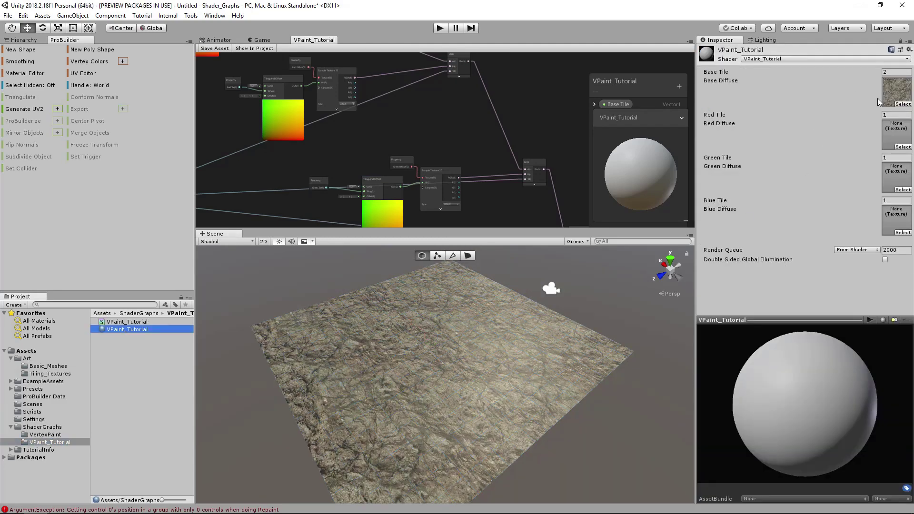
{"action": "left_click", "coordinate": [50, 375]}
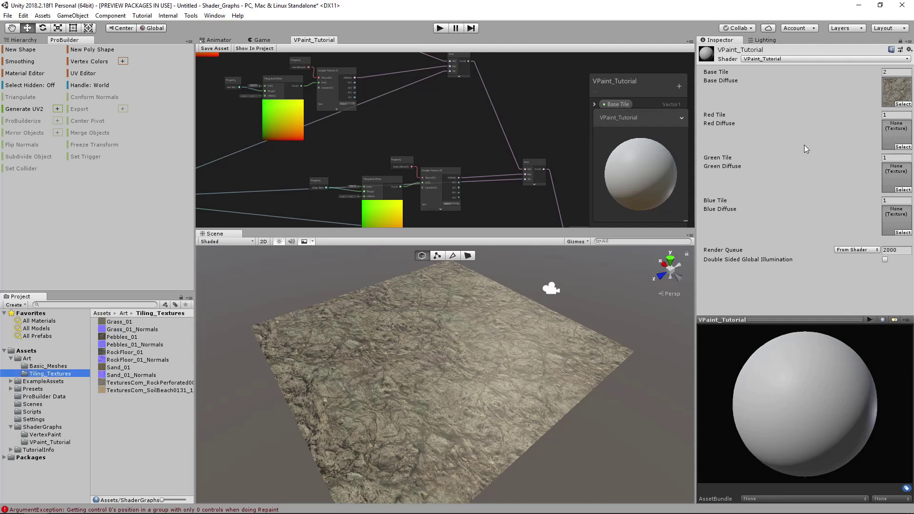
{"action": "left_click_drag", "start_coordinate": [119, 337], "coordinate": [893, 134]}
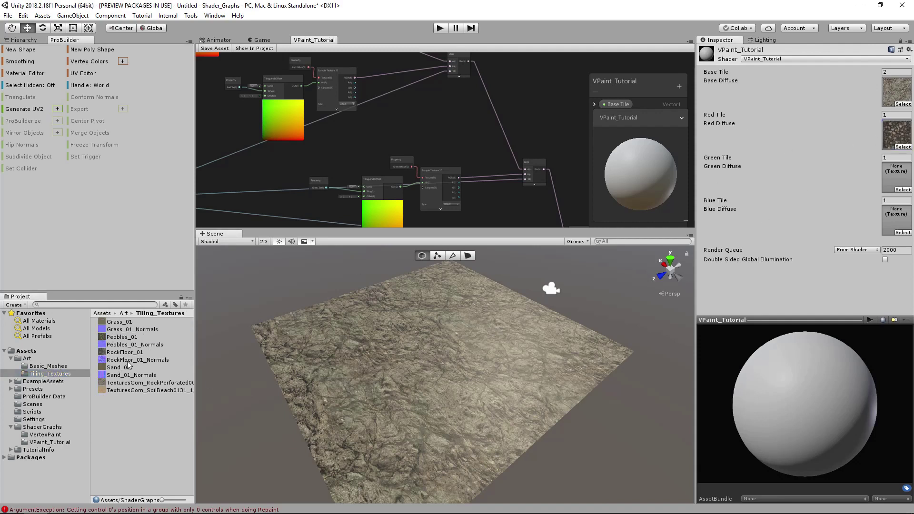
{"action": "left_click_drag", "start_coordinate": [119, 322], "coordinate": [898, 178]}
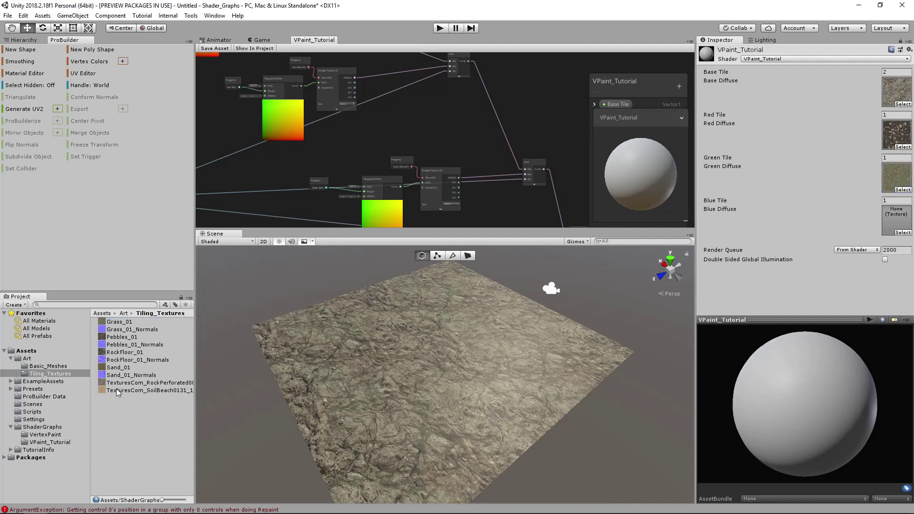
{"action": "left_click_drag", "start_coordinate": [882, 213], "coordinate": [897, 224]}
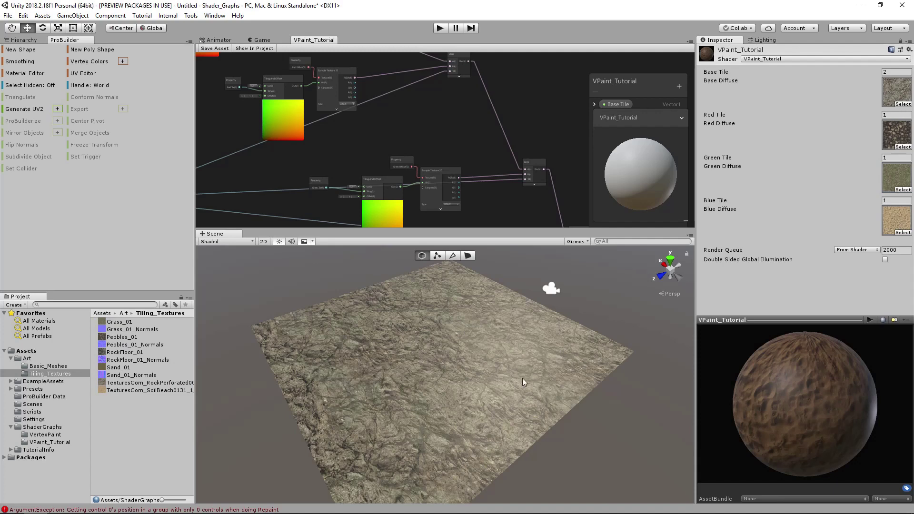
Open the ProBuilder Vertex Painter and paint Red on the plane's far corner with the 0.5 brush.
{"action": "left_click", "coordinate": [100, 62]}
{"action": "mouse_move", "coordinate": [224, 124]}
{"action": "left_mouse_down"}
{"action": "mouse_move", "coordinate": [213, 156]}
{"action": "mouse_move", "coordinate": [244, 175]}
{"action": "left_mouse_up"}
{"action": "mouse_move", "coordinate": [333, 278]}
{"action": "left_mouse_down", "text": "alt"}
{"action": "mouse_move", "coordinate": [445, 364]}
{"action": "mouse_move", "coordinate": [527, 378]}
{"action": "mouse_move", "coordinate": [451, 421]}
{"action": "mouse_move", "coordinate": [424, 336]}
{"action": "left_mouse_up", "text": "alt"}
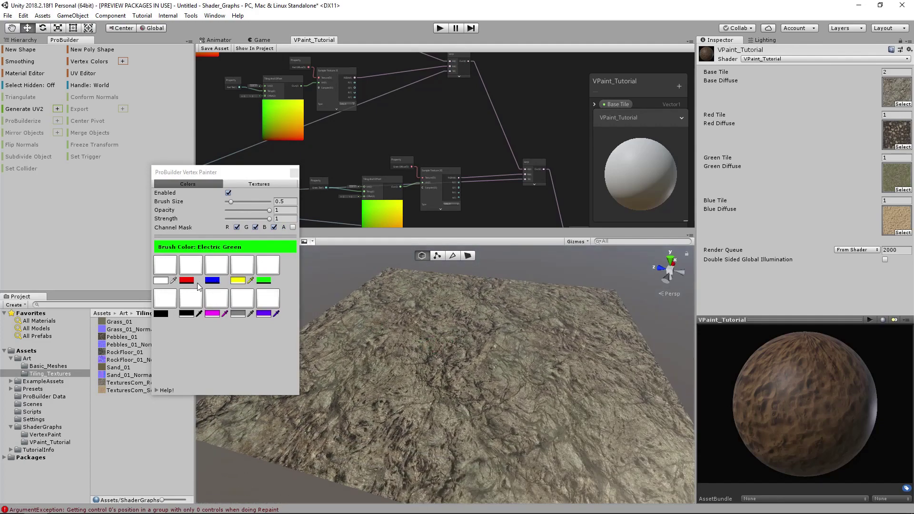
{"action": "left_click", "coordinate": [191, 266]}
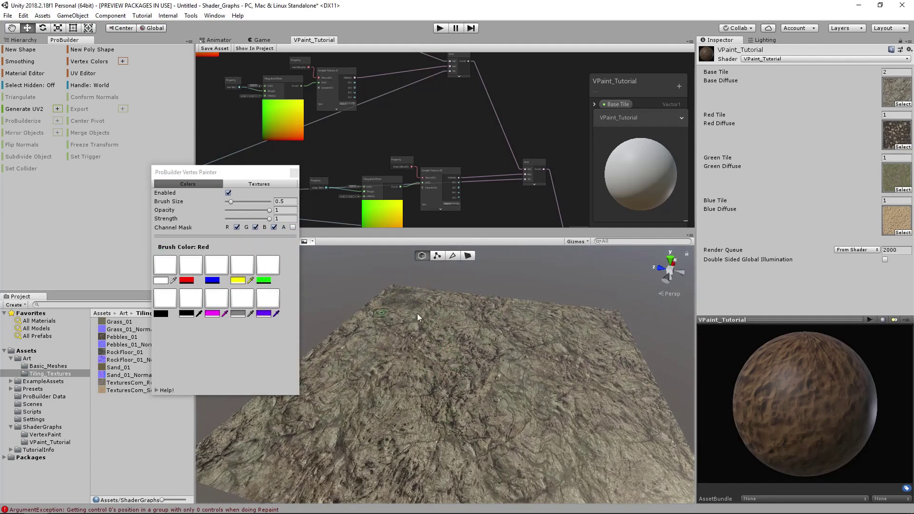
{"action": "mouse_move", "coordinate": [396, 360]}
{"action": "left_mouse_down"}
{"action": "mouse_move", "coordinate": [378, 308]}
{"action": "mouse_move", "coordinate": [370, 313]}
{"action": "left_mouse_up"}
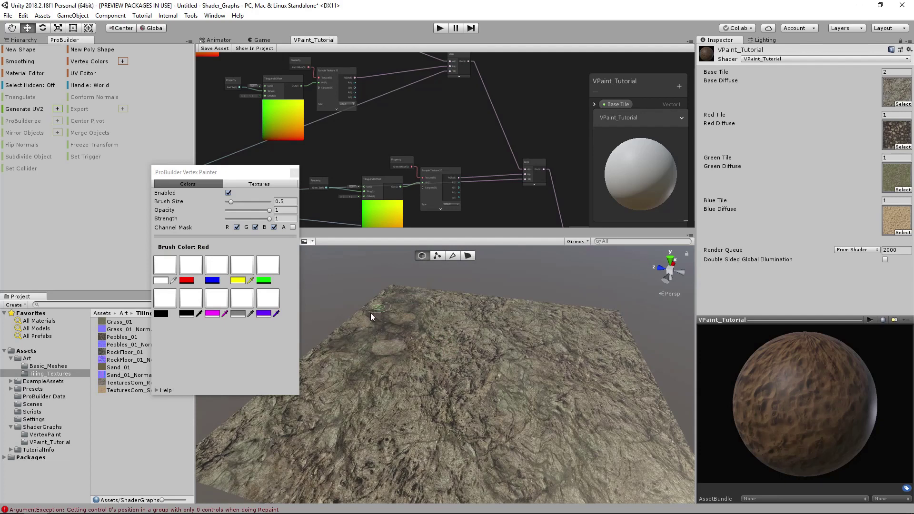
Set the brush size to 1 and paint Red along one side of the plane.
{"action": "left_click", "coordinate": [285, 202]}
{"action": "type", "text": "1"}
{"action": "key", "text": "Tab"}
{"action": "mouse_move", "coordinate": [393, 335]}
{"action": "left_mouse_down"}
{"action": "mouse_move", "coordinate": [321, 379]}
{"action": "mouse_move", "coordinate": [422, 326]}
{"action": "mouse_move", "coordinate": [316, 394]}
{"action": "left_mouse_up"}
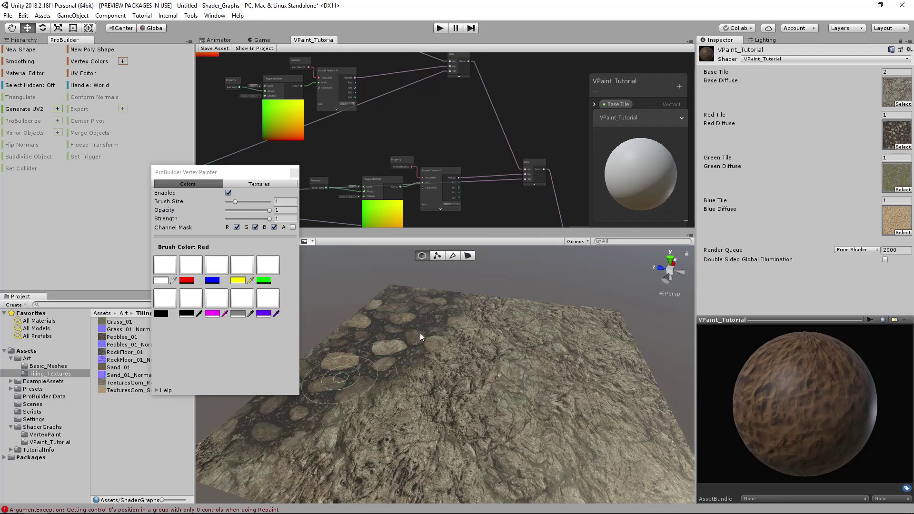
Paint Electric Green over the far area of the plane next to the pebbles.
{"action": "middle_click_drag", "start_coordinate": [493, 349], "coordinate": [452, 342]}
{"action": "left_click", "coordinate": [266, 267]}
{"action": "middle_click_drag", "start_coordinate": [377, 334], "coordinate": [447, 310]}
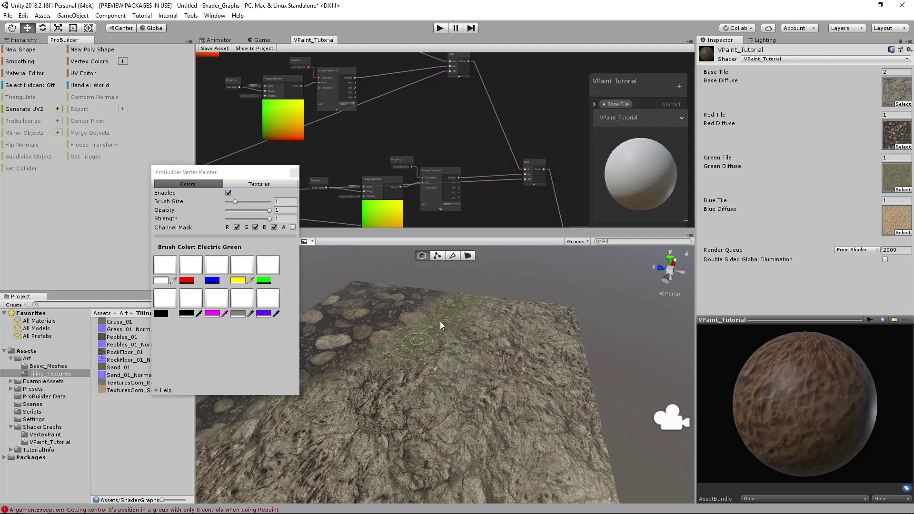
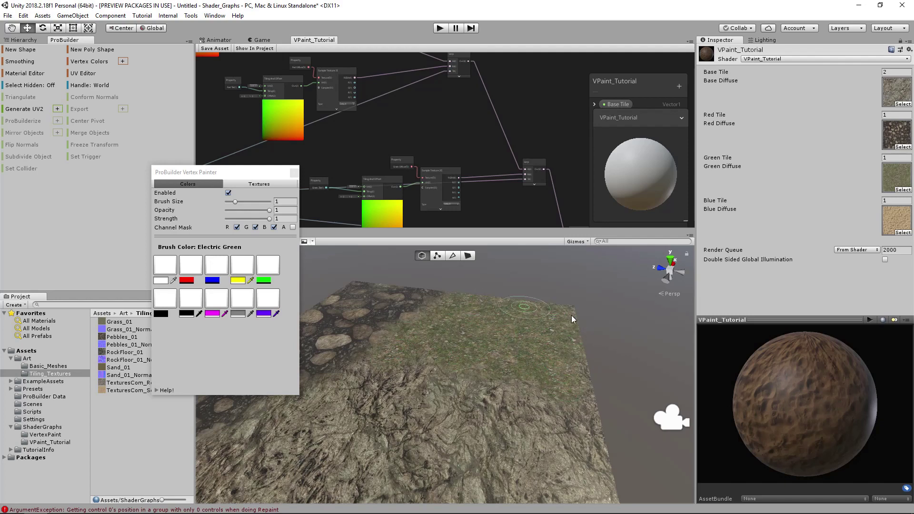
Paint Blue over the area of the plane adjoining the pebbles and grass.
{"action": "left_click", "coordinate": [212, 280]}
{"action": "middle_click_drag", "start_coordinate": [362, 343], "coordinate": [419, 310]}
{"action": "mouse_move", "coordinate": [491, 355]}
{"action": "left_mouse_down"}
{"action": "mouse_move", "coordinate": [458, 370]}
{"action": "mouse_move", "coordinate": [413, 364]}
{"action": "mouse_move", "coordinate": [316, 411]}
{"action": "mouse_move", "coordinate": [439, 405]}
{"action": "mouse_move", "coordinate": [473, 453]}
{"action": "mouse_move", "coordinate": [518, 467]}
{"action": "mouse_move", "coordinate": [381, 436]}
{"action": "mouse_move", "coordinate": [551, 375]}
{"action": "mouse_move", "coordinate": [446, 441]}
{"action": "mouse_move", "coordinate": [457, 443]}
{"action": "mouse_move", "coordinate": [420, 450]}
{"action": "mouse_move", "coordinate": [408, 378]}
{"action": "mouse_move", "coordinate": [464, 398]}
{"action": "mouse_move", "coordinate": [483, 361]}
{"action": "mouse_move", "coordinate": [517, 354]}
{"action": "mouse_move", "coordinate": [430, 399]}
{"action": "mouse_move", "coordinate": [424, 359]}
{"action": "mouse_move", "coordinate": [620, 296]}
{"action": "mouse_move", "coordinate": [496, 379]}
{"action": "mouse_move", "coordinate": [415, 327]}
{"action": "left_mouse_up"}
{"action": "scroll", "coordinate": [383, 436], "scroll_direction": "up", "scroll_amount": 4}
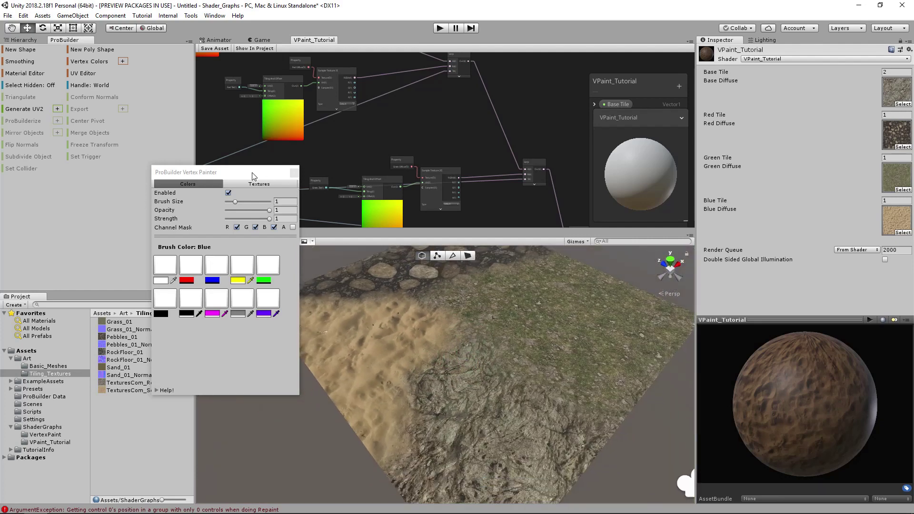
Set both the Base Tile and the Red Tile of the VPaint_Tutorial material to 4.
{"action": "left_click_drag", "start_coordinate": [253, 173], "coordinate": [222, 150]}
{"action": "mouse_move", "coordinate": [436, 386]}
{"action": "left_mouse_down", "text": "alt"}
{"action": "mouse_move", "coordinate": [514, 367]}
{"action": "mouse_move", "coordinate": [638, 356]}
{"action": "left_mouse_up", "text": "alt"}
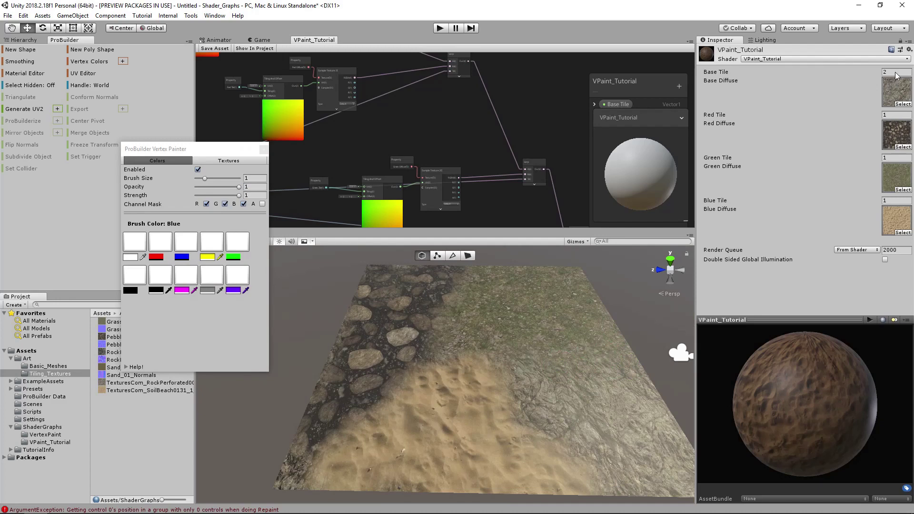
{"action": "type", "text": "4"}
{"action": "key", "text": "Tab"}
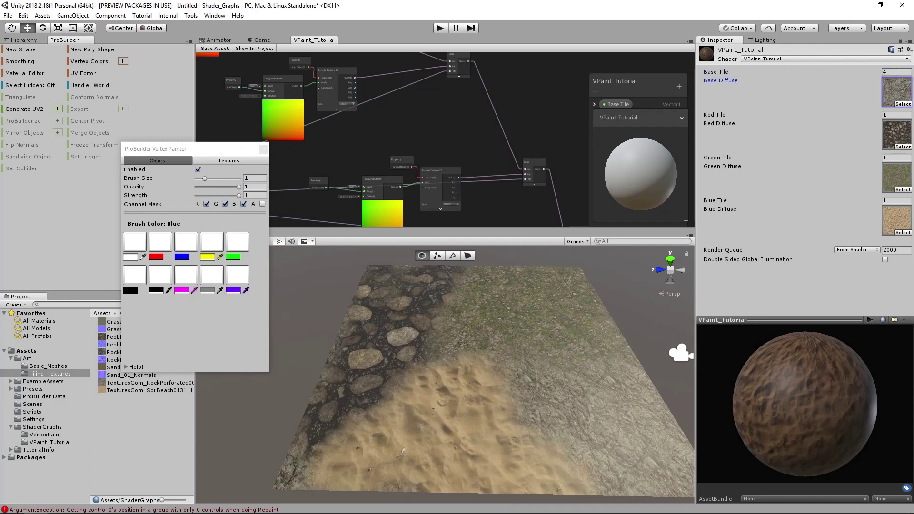
{"action": "type", "text": "2"}
{"action": "key", "text": "Tab"}
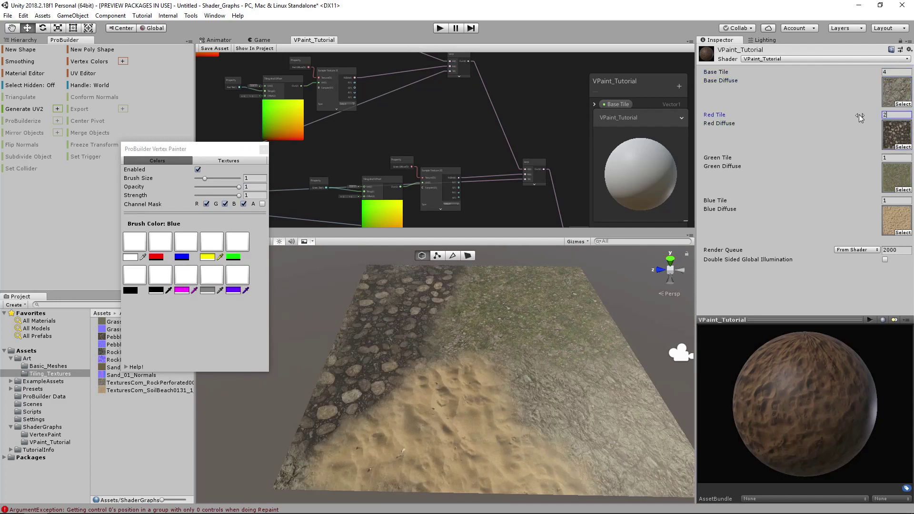
{"action": "type", "text": "4"}
{"action": "key", "text": "Tab"}
Set the material's Green Tile and Blue Tile to 2.
{"action": "left_click", "coordinate": [893, 159]}
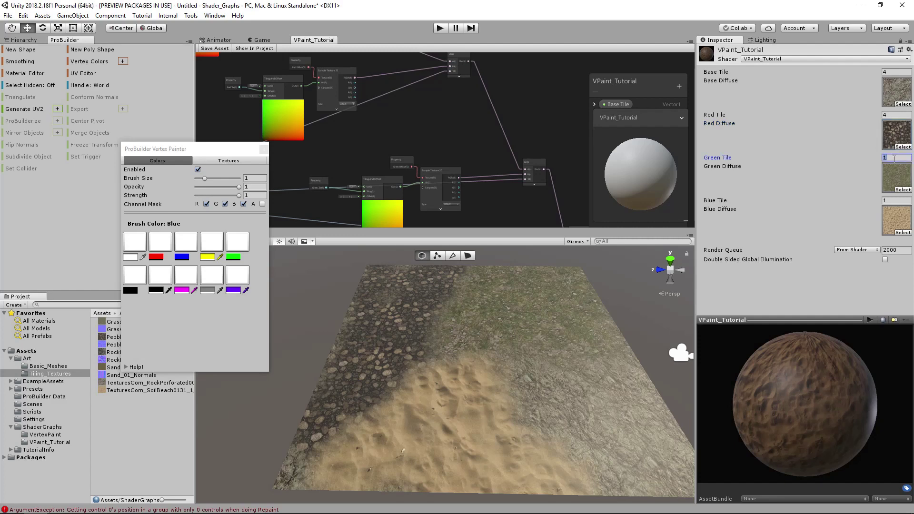
{"action": "type", "text": "2"}
{"action": "key", "text": "Tab"}
{"action": "type", "text": "12"}
{"action": "key", "text": "Tab"}
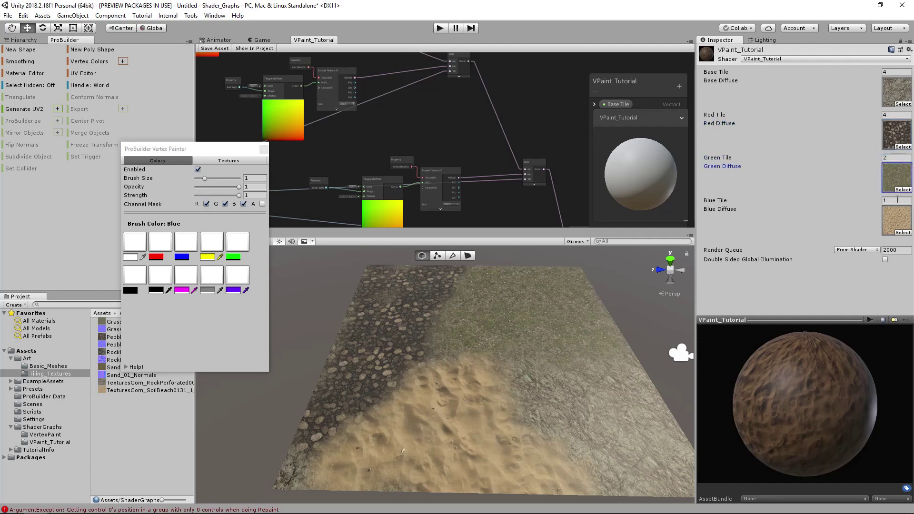
{"action": "left_click", "coordinate": [897, 200]}
{"action": "type", "text": "2"}
{"action": "mouse_move", "coordinate": [486, 366]}
{"action": "left_mouse_down", "text": "alt"}
{"action": "mouse_move", "coordinate": [535, 371]}
{"action": "mouse_move", "coordinate": [610, 347]}
{"action": "mouse_move", "coordinate": [362, 322]}
{"action": "mouse_move", "coordinate": [388, 365]}
{"action": "mouse_move", "coordinate": [362, 366]}
{"action": "left_mouse_up", "text": "alt"}
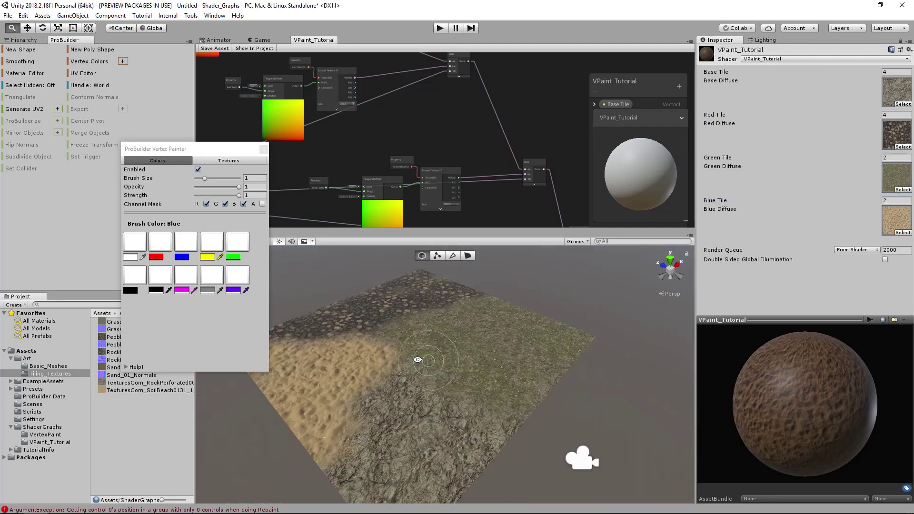
{"action": "left_click_drag", "start_coordinate": [157, 148], "coordinate": [150, 165]}
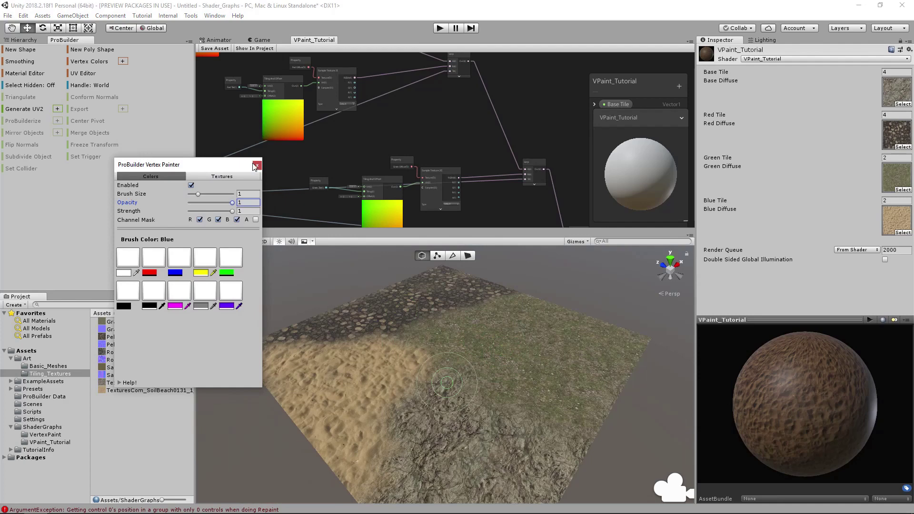
Close the vertex painter, show the Basic_Meshes folder and the scene hierarchy, and delete the painted plane.
{"action": "left_click", "coordinate": [257, 166]}
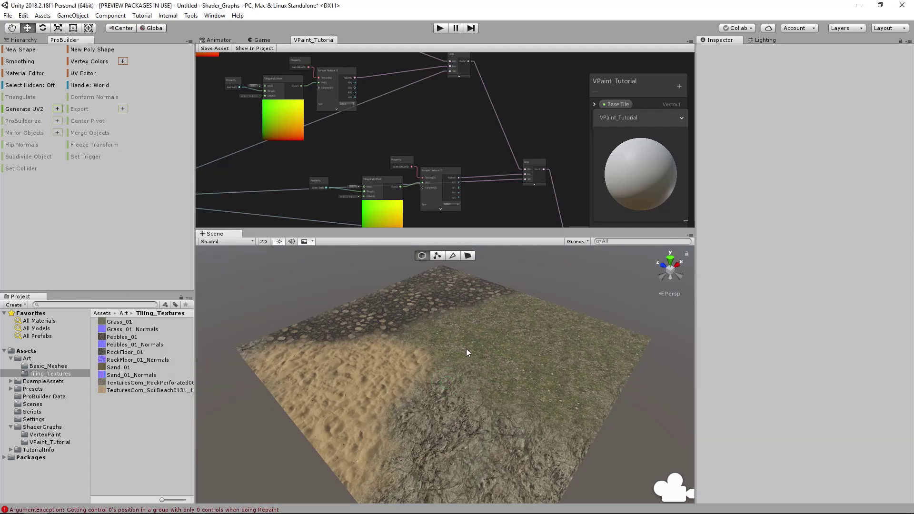
{"action": "left_click", "coordinate": [24, 41]}
{"action": "left_click", "coordinate": [39, 367]}
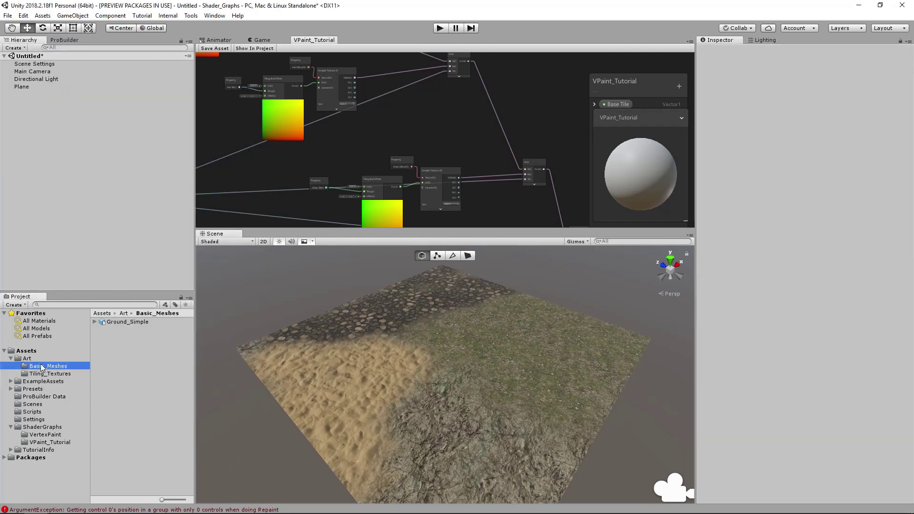
{"action": "left_click", "coordinate": [439, 375]}
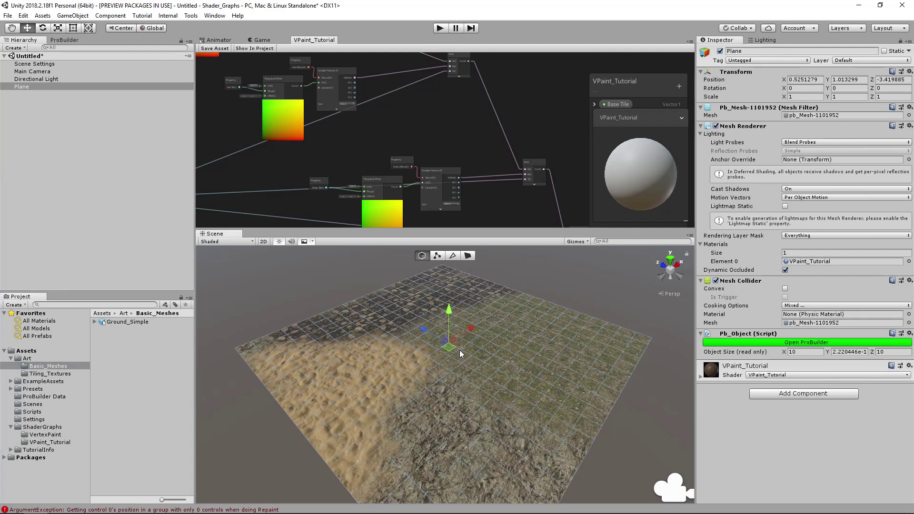
{"action": "key", "text": "Delete"}
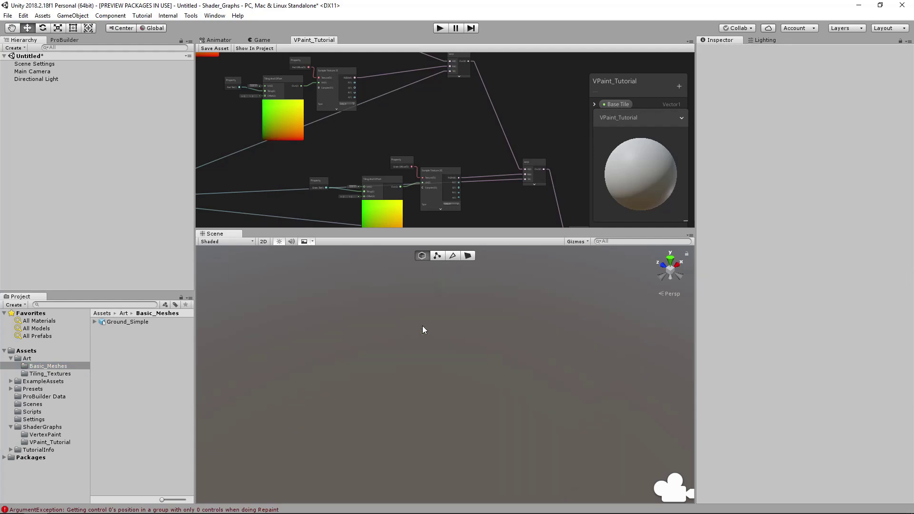
Add the Ground_Simple mesh to the scene and apply the VPaint_Tutorial material to it.
{"action": "left_click_drag", "start_coordinate": [109, 325], "coordinate": [97, 182]}
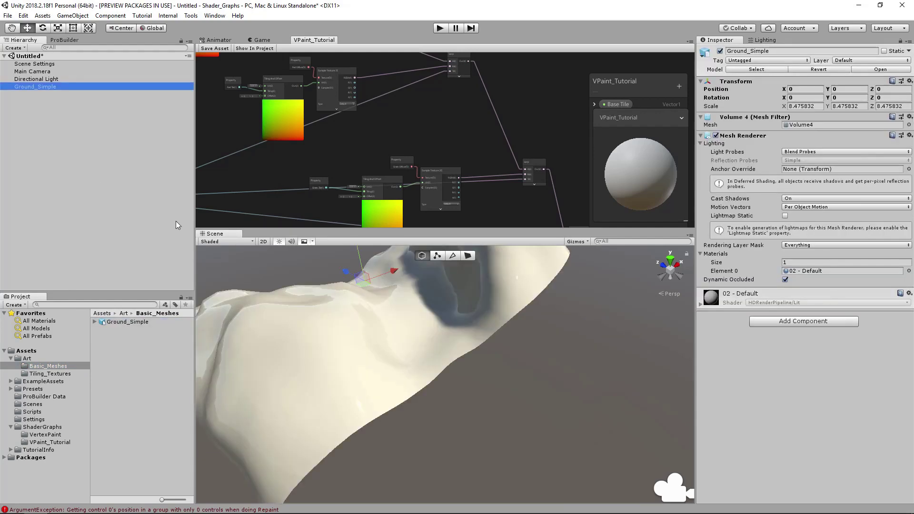
{"action": "key", "text": "f"}
{"action": "left_click_drag", "start_coordinate": [527, 424], "coordinate": [333, 306], "text": "alt"}
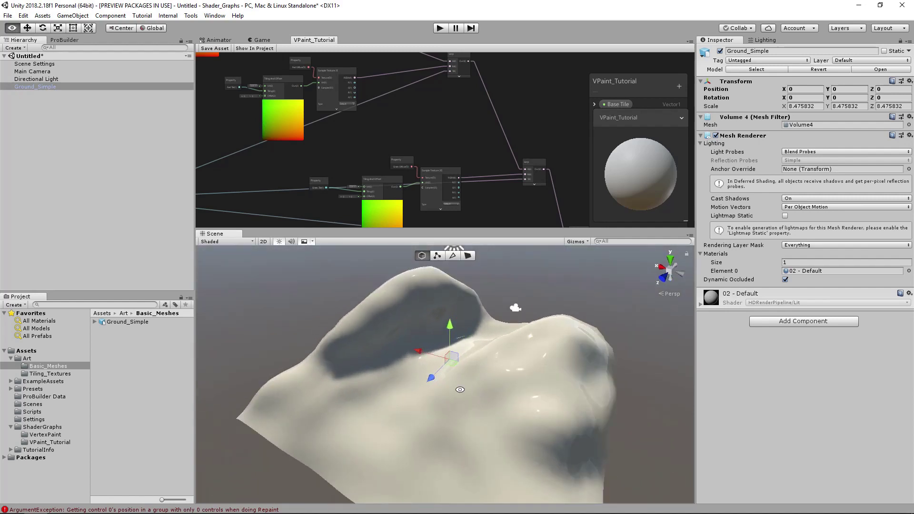
{"action": "left_click_drag", "start_coordinate": [460, 390], "coordinate": [521, 384], "text": "alt"}
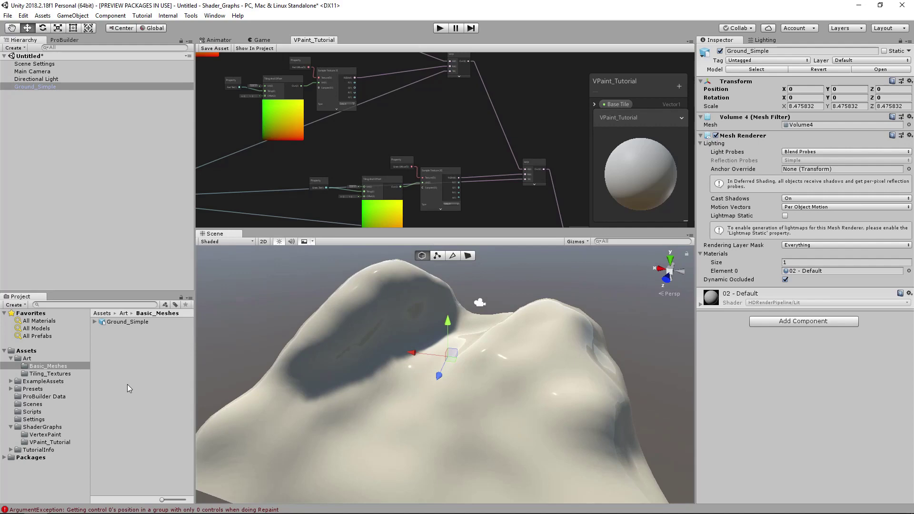
{"action": "left_click", "coordinate": [51, 443]}
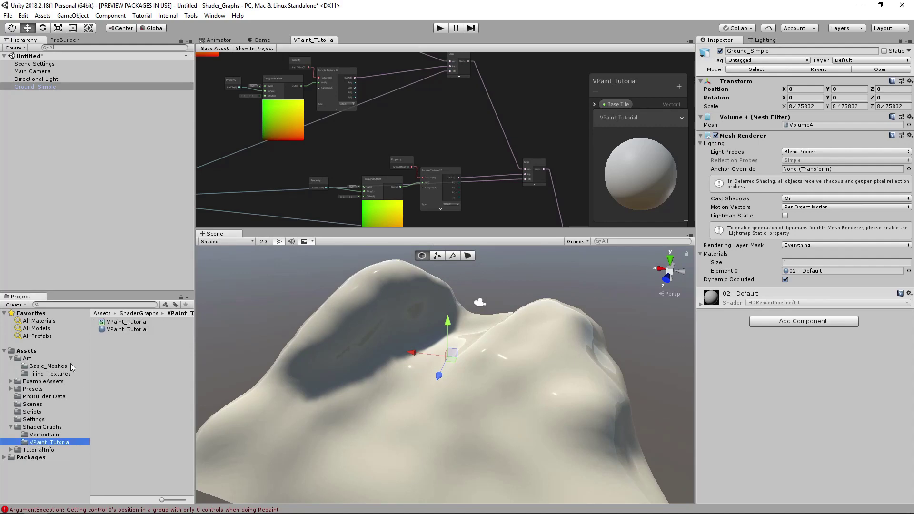
{"action": "left_click_drag", "start_coordinate": [112, 327], "coordinate": [462, 409]}
ProBuilderize the Ground_Simple mesh and subdivide it once.
{"action": "left_click", "coordinate": [64, 40]}
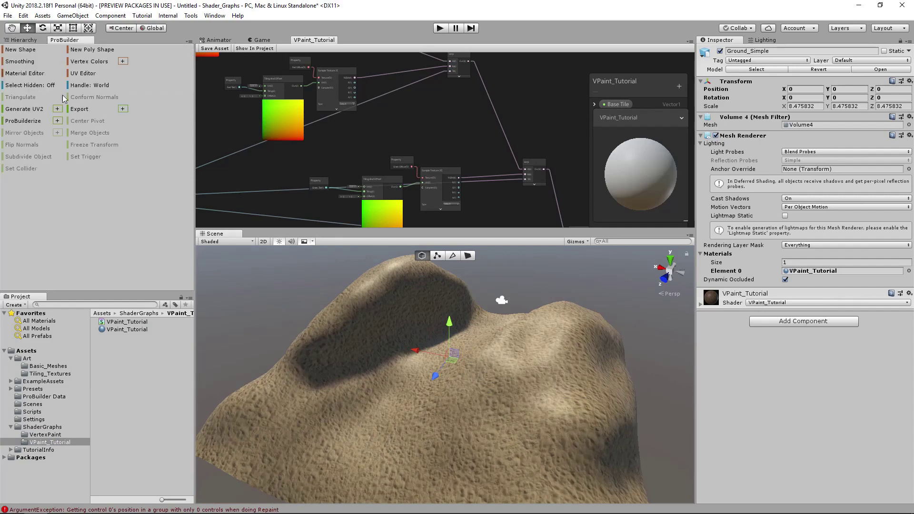
{"action": "left_click", "coordinate": [36, 122]}
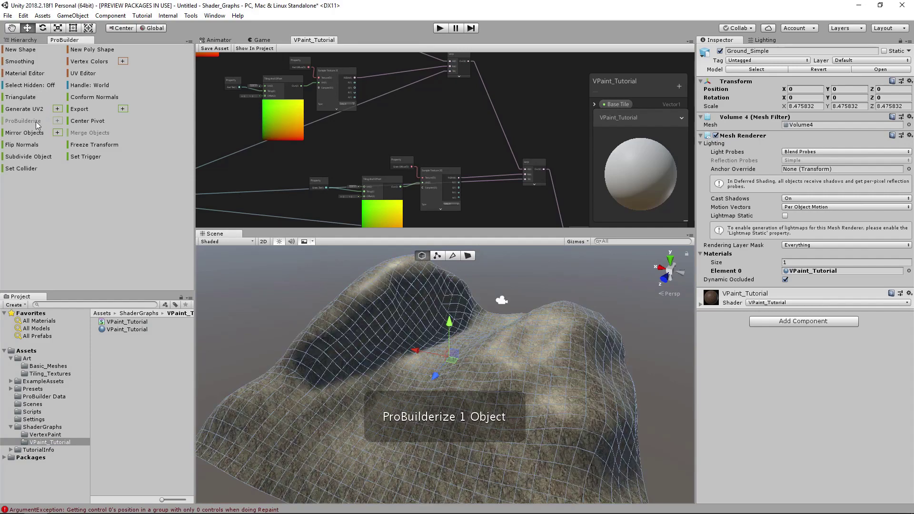
{"action": "mouse_move", "coordinate": [427, 353]}
{"action": "left_mouse_down", "text": "alt"}
{"action": "mouse_move", "coordinate": [481, 388]}
{"action": "mouse_move", "coordinate": [472, 290]}
{"action": "mouse_move", "coordinate": [564, 350]}
{"action": "mouse_move", "coordinate": [437, 366]}
{"action": "left_mouse_up", "text": "alt"}
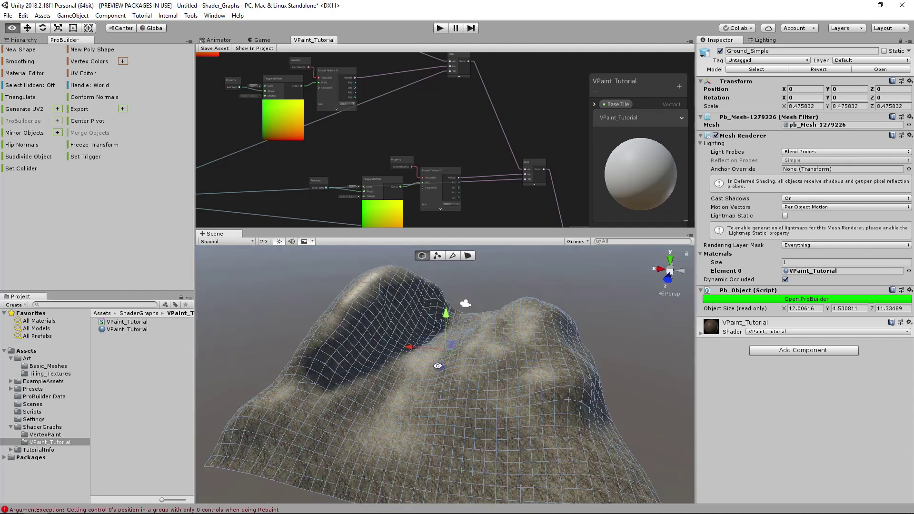
{"action": "left_click", "coordinate": [30, 159]}
{"action": "left_click_drag", "start_coordinate": [448, 324], "coordinate": [465, 311], "text": "alt"}
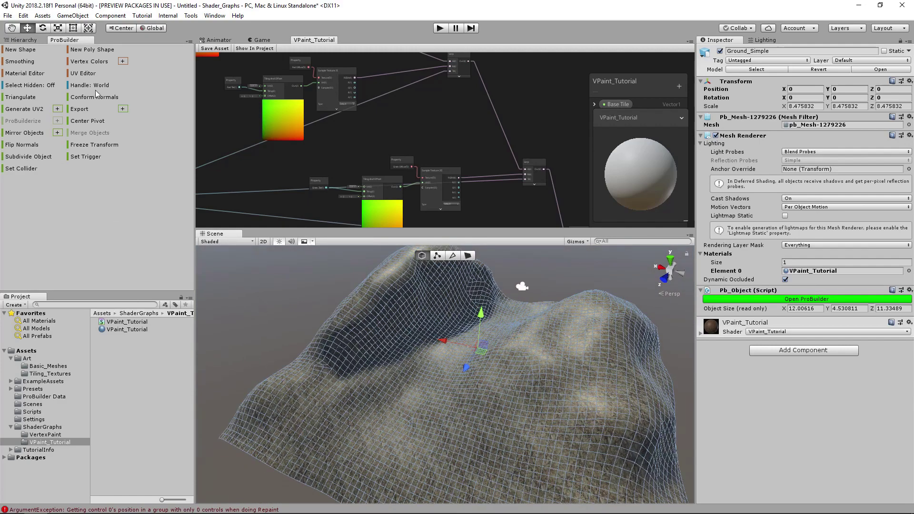
Open the vertex painter for Ground_Simple with the Electric Green brush, deselect the mesh and enlarge the Scene view.
{"action": "left_click", "coordinate": [94, 62]}
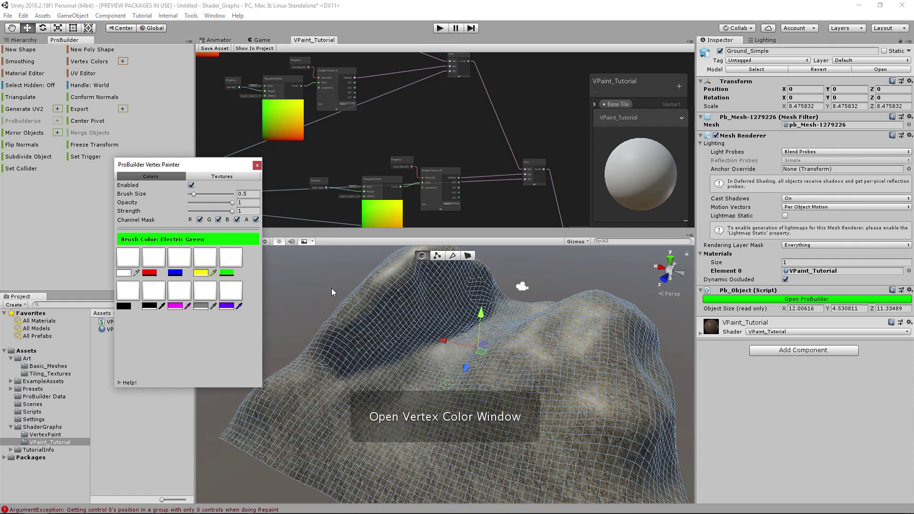
{"action": "left_click", "coordinate": [34, 42]}
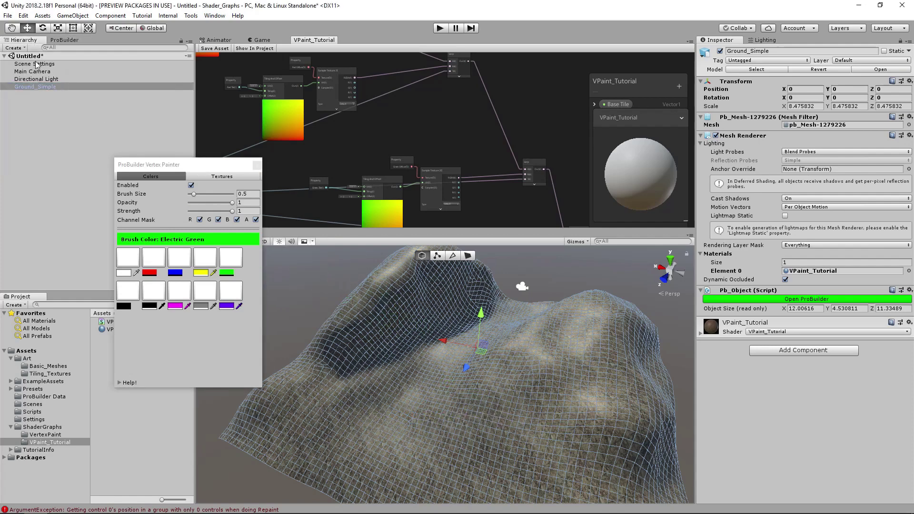
{"action": "left_click", "coordinate": [42, 125]}
{"action": "scroll", "coordinate": [443, 361], "scroll_direction": "up", "scroll_amount": 3}
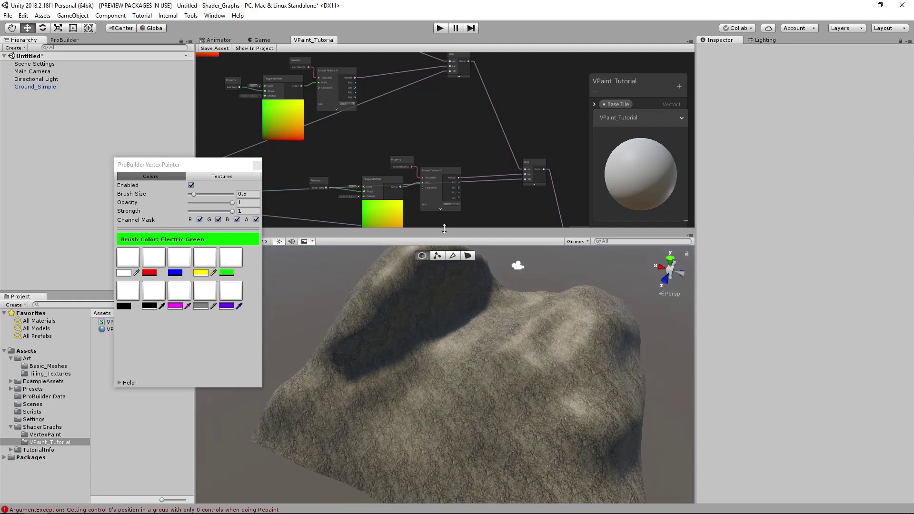
{"action": "left_click_drag", "start_coordinate": [444, 229], "coordinate": [445, 206]}
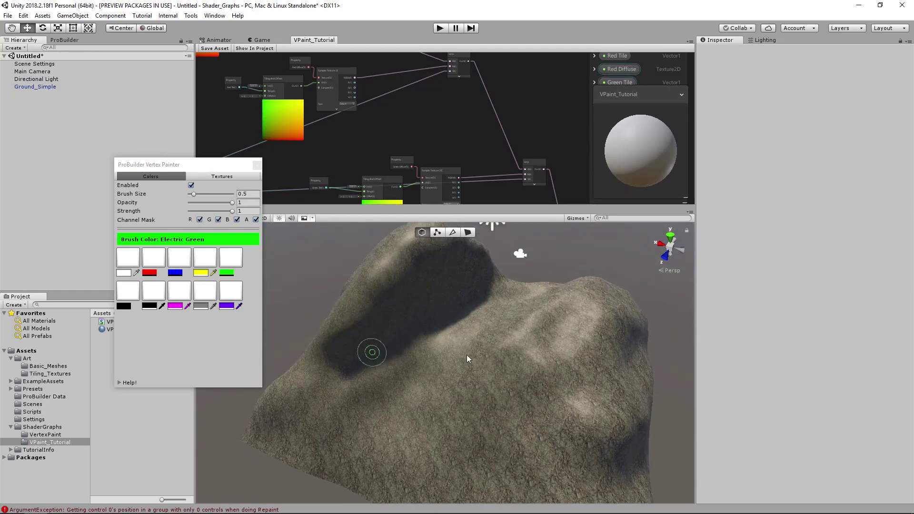
{"action": "left_click_drag", "start_coordinate": [467, 356], "coordinate": [535, 368], "text": "alt"}
{"action": "left_click_drag", "start_coordinate": [471, 361], "coordinate": [442, 347], "text": "alt"}
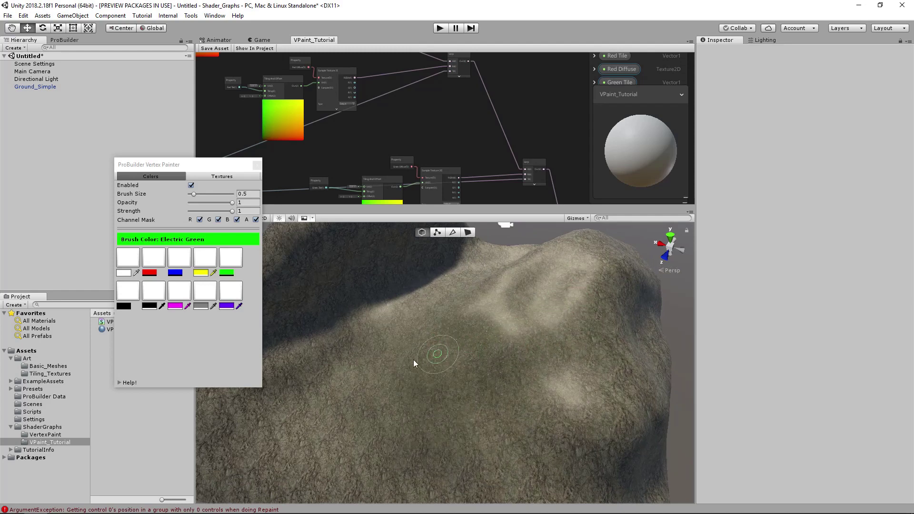
{"action": "mouse_move", "coordinate": [576, 314]}
{"action": "left_mouse_down", "text": "alt"}
{"action": "mouse_move", "coordinate": [527, 341]}
{"action": "mouse_move", "coordinate": [527, 367]}
{"action": "left_mouse_up", "text": "alt"}
{"action": "mouse_move", "coordinate": [352, 258]}
{"action": "left_mouse_down", "text": "alt"}
{"action": "mouse_move", "coordinate": [419, 302]}
{"action": "mouse_move", "coordinate": [446, 371]}
{"action": "left_mouse_up", "text": "alt"}
{"action": "left_click", "coordinate": [239, 260]}
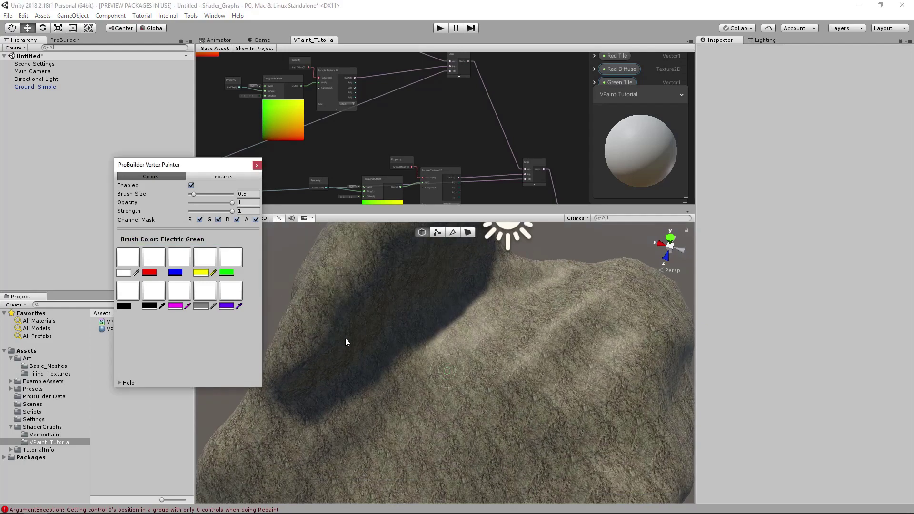
Try painting Blue over the smaller hill with a brush size of 0.5.
{"action": "left_click", "coordinate": [184, 259]}
{"action": "mouse_move", "coordinate": [448, 381]}
{"action": "left_mouse_down"}
{"action": "mouse_move", "coordinate": [469, 399]}
{"action": "mouse_move", "coordinate": [527, 399]}
{"action": "mouse_move", "coordinate": [566, 303]}
{"action": "mouse_move", "coordinate": [551, 338]}
{"action": "left_mouse_up"}
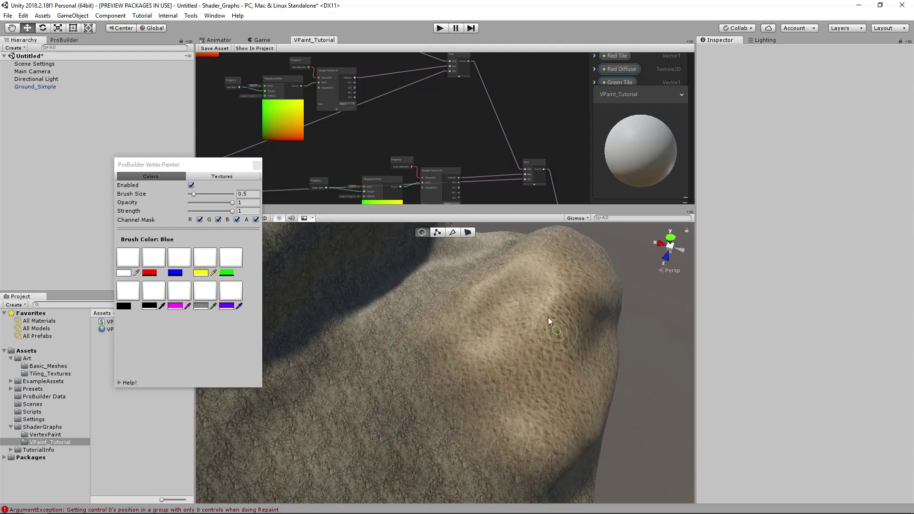
{"action": "mouse_move", "coordinate": [522, 324]}
{"action": "left_mouse_down"}
{"action": "mouse_move", "coordinate": [454, 379]}
{"action": "mouse_move", "coordinate": [328, 404]}
{"action": "mouse_move", "coordinate": [409, 467]}
{"action": "mouse_move", "coordinate": [454, 335]}
{"action": "mouse_move", "coordinate": [316, 378]}
{"action": "mouse_move", "coordinate": [495, 402]}
{"action": "mouse_move", "coordinate": [591, 332]}
{"action": "mouse_move", "coordinate": [447, 371]}
{"action": "left_mouse_up"}
Set the brush size to 0.1 and paint Red along the valley between the hills and onto the front edge.
{"action": "left_click", "coordinate": [258, 194]}
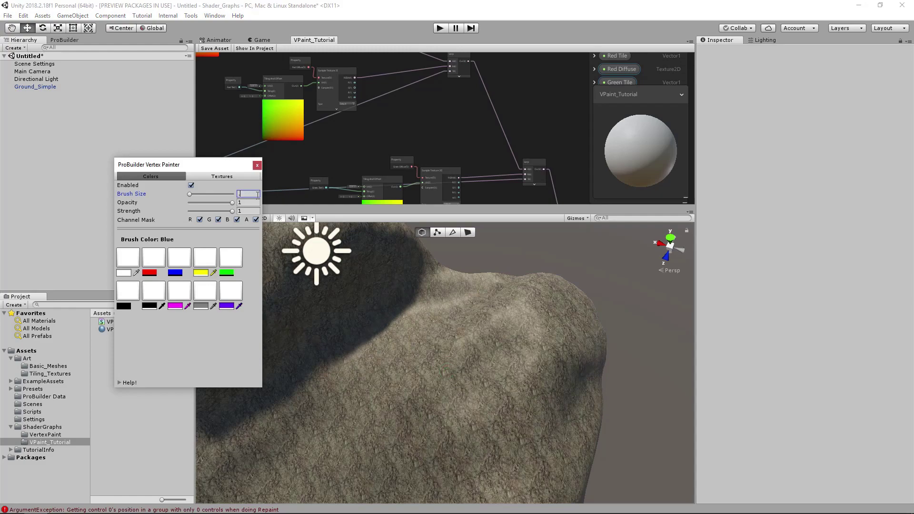
{"action": "mouse_move", "coordinate": [419, 397]}
{"action": "left_mouse_down", "text": "alt"}
{"action": "mouse_move", "coordinate": [547, 388]}
{"action": "mouse_move", "coordinate": [481, 321]}
{"action": "mouse_move", "coordinate": [481, 400]}
{"action": "mouse_move", "coordinate": [405, 340]}
{"action": "left_mouse_up", "text": "alt"}
{"action": "left_click", "coordinate": [161, 260]}
{"action": "left_click_drag", "start_coordinate": [424, 279], "coordinate": [370, 291], "text": "alt"}
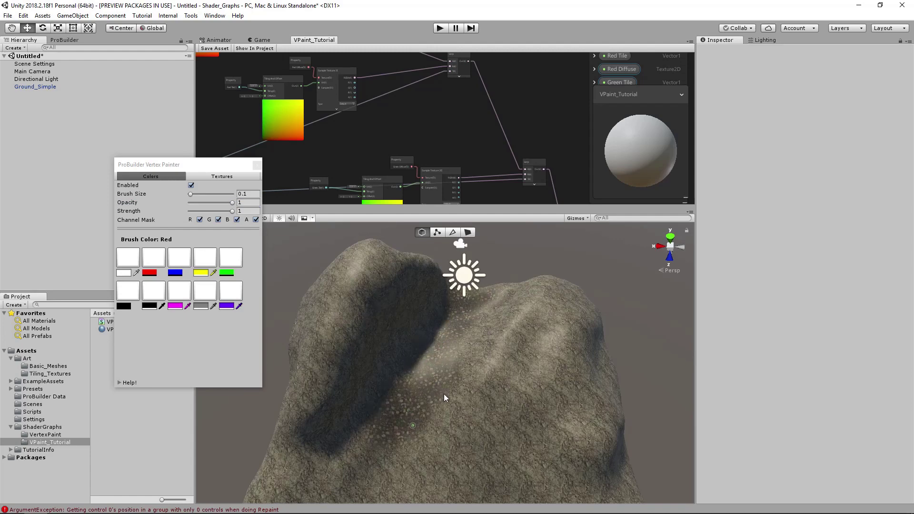
{"action": "left_click_drag", "start_coordinate": [446, 336], "coordinate": [415, 360], "text": "alt"}
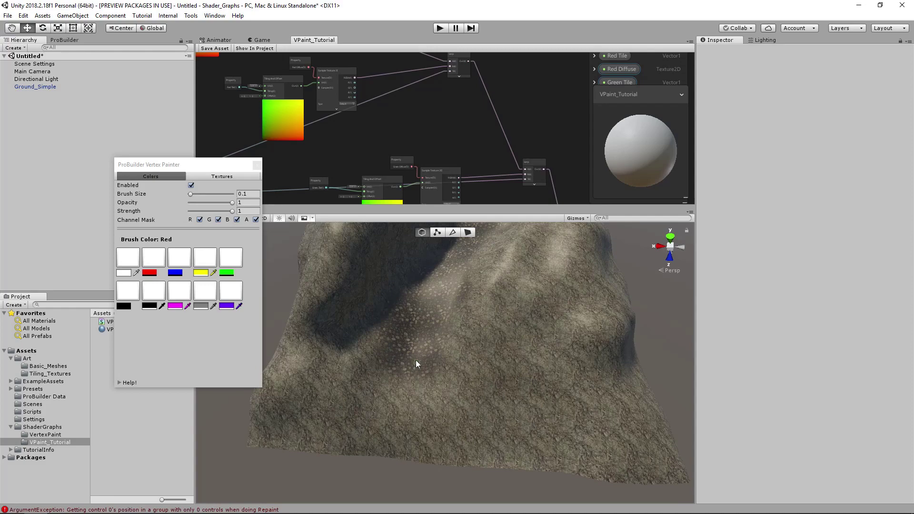
{"action": "left_click_drag", "start_coordinate": [437, 439], "coordinate": [449, 401]}
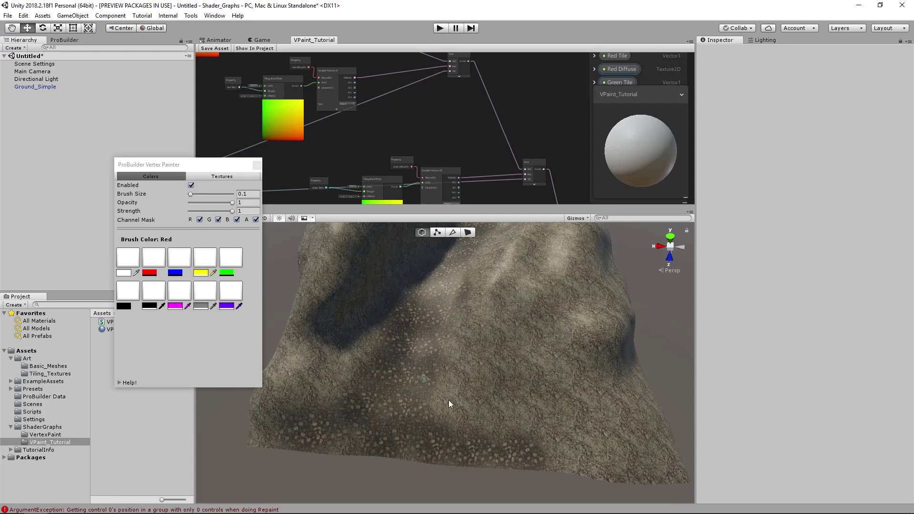
{"action": "left_click_drag", "start_coordinate": [317, 453], "coordinate": [446, 455]}
Set the brush size to 0.15 and extend the Red paint across the lower front of the terrain.
{"action": "left_click", "coordinate": [245, 194]}
{"action": "type", "text": "0.15"}
{"action": "key", "text": "Tab"}
{"action": "mouse_move", "coordinate": [296, 431]}
{"action": "left_mouse_down"}
{"action": "mouse_move", "coordinate": [451, 415]}
{"action": "mouse_move", "coordinate": [431, 333]}
{"action": "left_mouse_up"}
Paint Electric Green over the hills on both sides of the pebble path.
{"action": "left_click", "coordinate": [233, 264]}
{"action": "mouse_move", "coordinate": [362, 343]}
{"action": "left_mouse_down", "text": "alt"}
{"action": "mouse_move", "coordinate": [387, 357]}
{"action": "mouse_move", "coordinate": [571, 393]}
{"action": "mouse_move", "coordinate": [500, 316]}
{"action": "mouse_move", "coordinate": [427, 289]}
{"action": "mouse_move", "coordinate": [558, 388]}
{"action": "mouse_move", "coordinate": [467, 369]}
{"action": "mouse_move", "coordinate": [529, 375]}
{"action": "mouse_move", "coordinate": [509, 326]}
{"action": "left_mouse_up", "text": "alt"}
{"action": "mouse_move", "coordinate": [569, 381]}
{"action": "left_mouse_down", "text": "alt"}
{"action": "mouse_move", "coordinate": [419, 424]}
{"action": "mouse_move", "coordinate": [462, 367]}
{"action": "mouse_move", "coordinate": [496, 359]}
{"action": "mouse_move", "coordinate": [391, 335]}
{"action": "left_mouse_up", "text": "alt"}
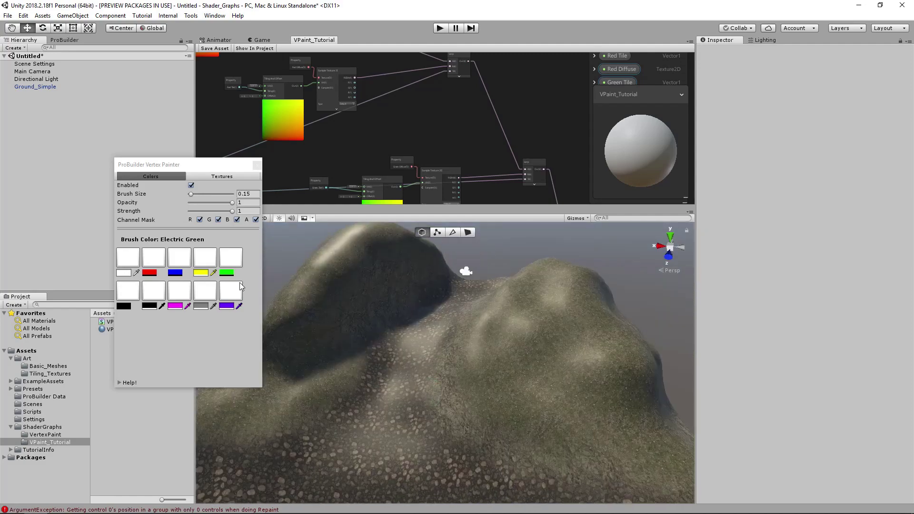
Paint Blue along the low front edge of the terrain where the pebble path ends.
{"action": "left_click", "coordinate": [203, 258]}
{"action": "left_click", "coordinate": [178, 259]}
{"action": "mouse_move", "coordinate": [419, 376]}
{"action": "left_mouse_down", "text": "alt"}
{"action": "mouse_move", "coordinate": [438, 387]}
{"action": "mouse_move", "coordinate": [415, 373]}
{"action": "mouse_move", "coordinate": [451, 373]}
{"action": "mouse_move", "coordinate": [350, 416]}
{"action": "mouse_move", "coordinate": [295, 420]}
{"action": "mouse_move", "coordinate": [664, 399]}
{"action": "mouse_move", "coordinate": [343, 418]}
{"action": "mouse_move", "coordinate": [410, 386]}
{"action": "mouse_move", "coordinate": [494, 418]}
{"action": "mouse_move", "coordinate": [564, 387]}
{"action": "mouse_move", "coordinate": [457, 412]}
{"action": "mouse_move", "coordinate": [400, 404]}
{"action": "left_mouse_up", "text": "alt"}
{"action": "mouse_move", "coordinate": [400, 405]}
{"action": "right_mouse_down", "text": "alt"}
{"action": "mouse_move", "coordinate": [509, 404]}
{"action": "mouse_move", "coordinate": [443, 395]}
{"action": "right_mouse_up", "text": "alt"}
{"action": "mouse_move", "coordinate": [419, 385]}
{"action": "left_mouse_down", "text": "alt"}
{"action": "mouse_move", "coordinate": [453, 373]}
{"action": "mouse_move", "coordinate": [387, 367]}
{"action": "left_mouse_up", "text": "alt"}
Paint Black over the outer slope of the smaller hill to restore the base rock texture.
{"action": "left_click", "coordinate": [129, 293]}
{"action": "mouse_move", "coordinate": [498, 402]}
{"action": "left_mouse_down", "text": "alt"}
{"action": "mouse_move", "coordinate": [498, 343]}
{"action": "mouse_move", "coordinate": [516, 360]}
{"action": "mouse_move", "coordinate": [508, 358]}
{"action": "left_mouse_up", "text": "alt"}
{"action": "middle_click_drag", "start_coordinate": [508, 394], "coordinate": [502, 372]}
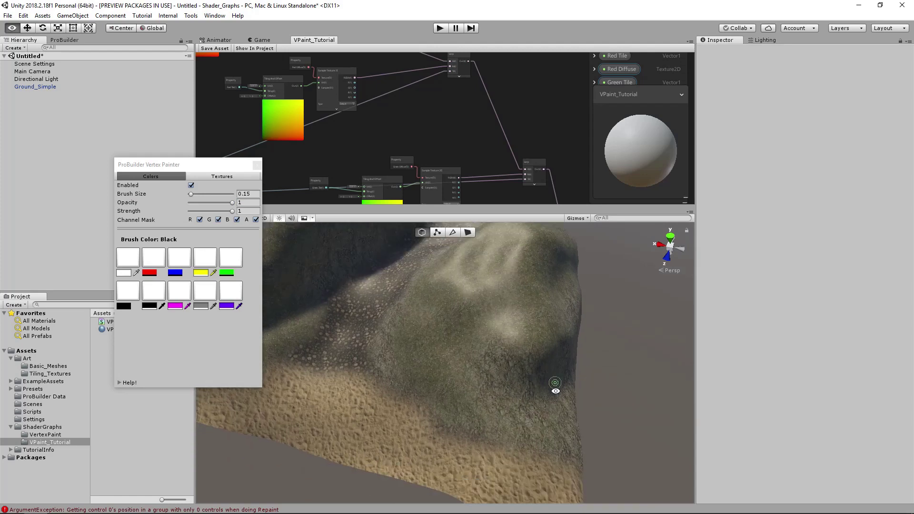
{"action": "left_click_drag", "start_coordinate": [552, 383], "coordinate": [538, 359], "text": "alt"}
{"action": "left_click_drag", "start_coordinate": [433, 345], "coordinate": [461, 361], "text": "alt"}
Close the vertex painter, then undock the VPaint_Tutorial graph into a larger floating window.
{"action": "mouse_move", "coordinate": [216, 169]}
{"action": "left_mouse_down"}
{"action": "mouse_move", "coordinate": [212, 176]}
{"action": "mouse_move", "coordinate": [229, 169]}
{"action": "left_mouse_up"}
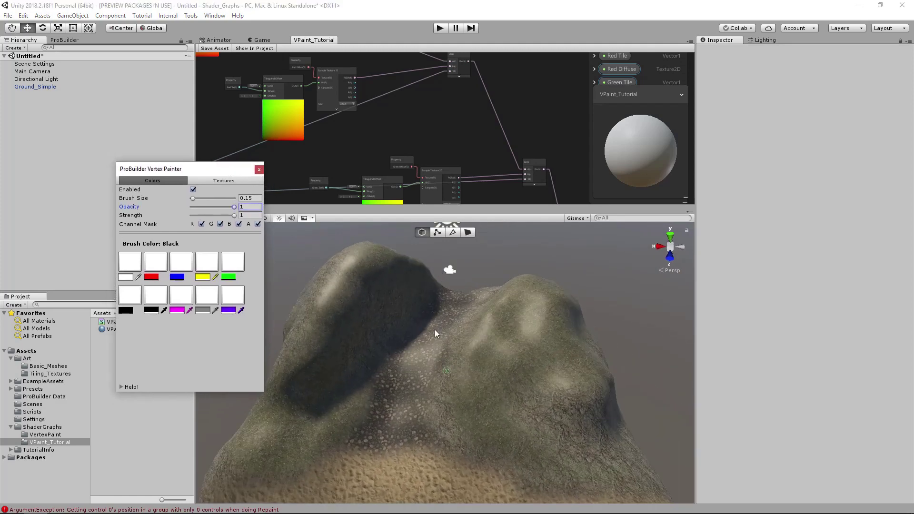
{"action": "left_click", "coordinate": [259, 170]}
{"action": "mouse_move", "coordinate": [314, 39]}
{"action": "left_mouse_down"}
{"action": "mouse_move", "coordinate": [362, 143]}
{"action": "mouse_move", "coordinate": [429, 138]}
{"action": "left_mouse_up"}
{"action": "left_click_drag", "start_coordinate": [674, 210], "coordinate": [763, 412]}
Add a Lerp node to the graph in the empty area below the Blue Diffuse texture sample.
{"action": "middle_click_drag", "start_coordinate": [482, 284], "coordinate": [548, 256]}
{"action": "scroll", "coordinate": [548, 255], "scroll_direction": "down", "scroll_amount": 3}
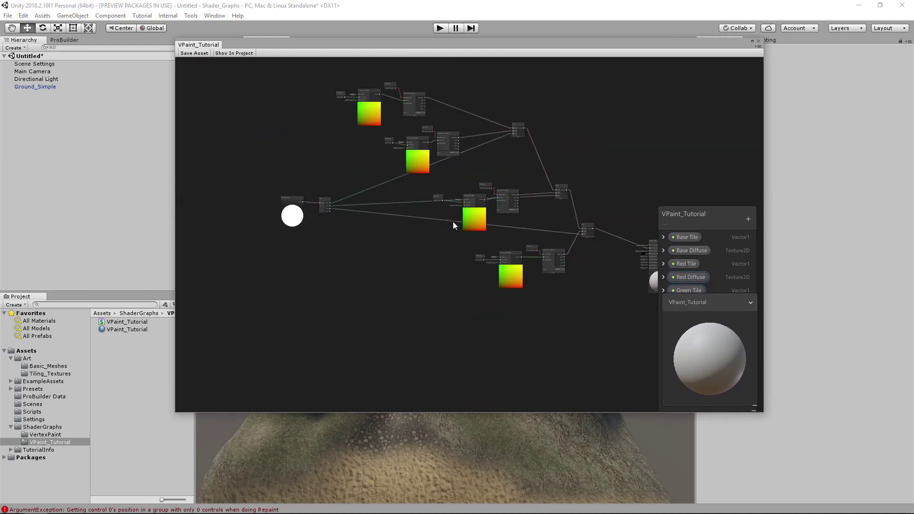
{"action": "middle_click_drag", "start_coordinate": [452, 221], "coordinate": [370, 230]}
{"action": "scroll", "coordinate": [364, 270], "scroll_direction": "up", "scroll_amount": 3}
{"action": "middle_click_drag", "start_coordinate": [364, 270], "coordinate": [453, 287]}
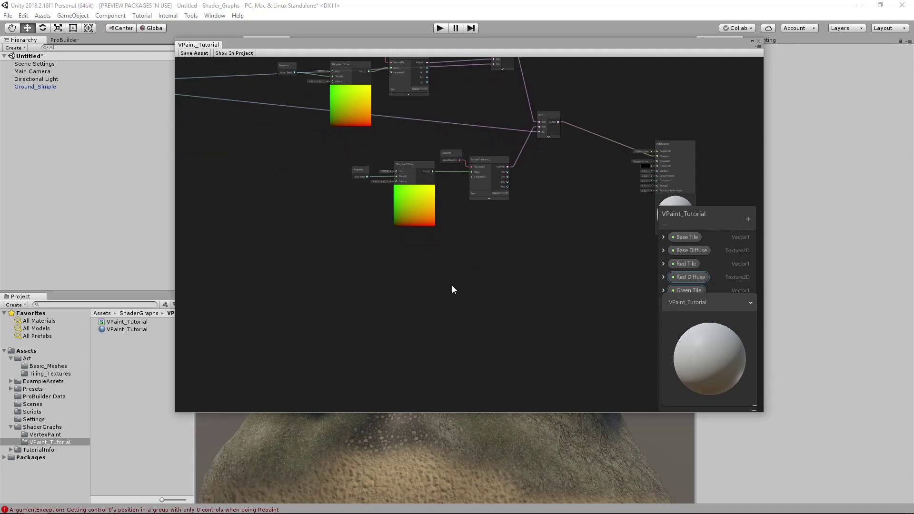
{"action": "key", "text": "space"}
{"action": "type", "text": "lerp"}
{"action": "left_click", "coordinate": [429, 309]}
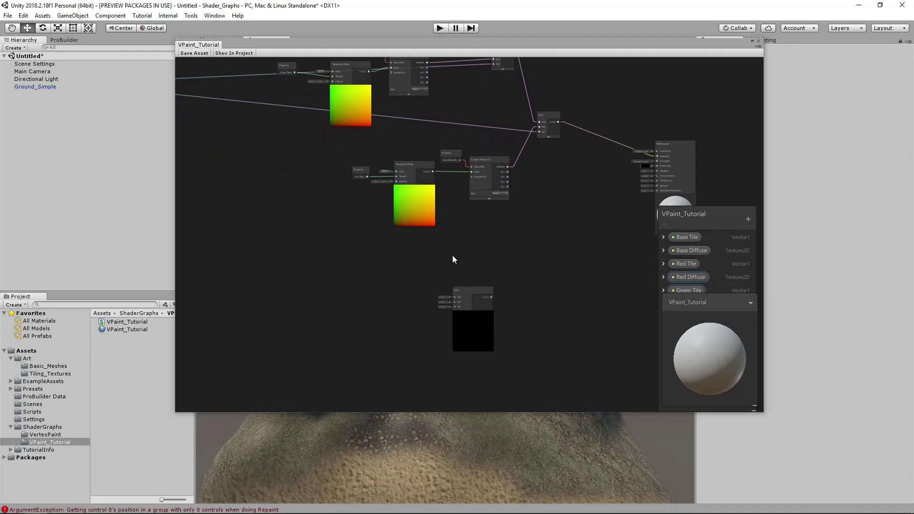
{"action": "left_click_drag", "start_coordinate": [470, 292], "coordinate": [494, 266]}
Examine the diffuse Lerp chain and how it feeds the PBR Master node's inputs.
{"action": "middle_click_drag", "start_coordinate": [493, 265], "coordinate": [521, 331]}
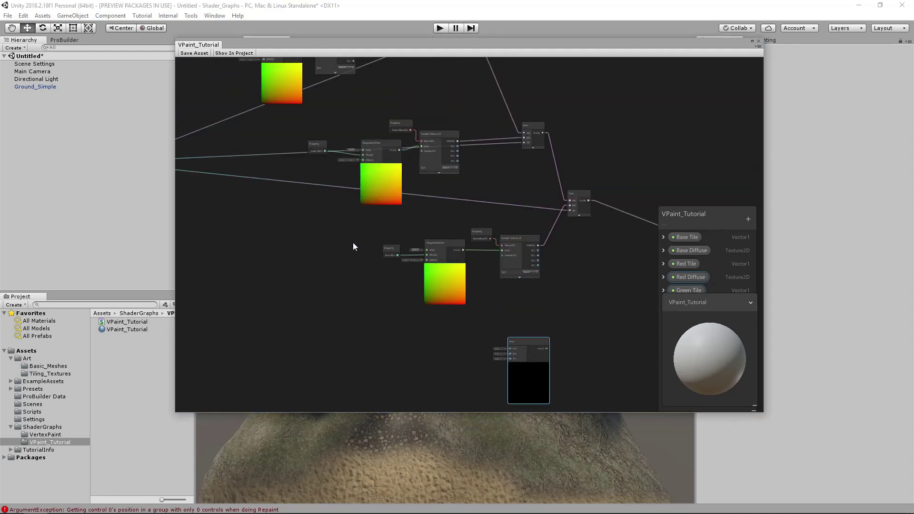
{"action": "scroll", "coordinate": [535, 310], "scroll_direction": "down", "scroll_amount": 2}
{"action": "middle_click_drag", "start_coordinate": [508, 223], "coordinate": [497, 252]}
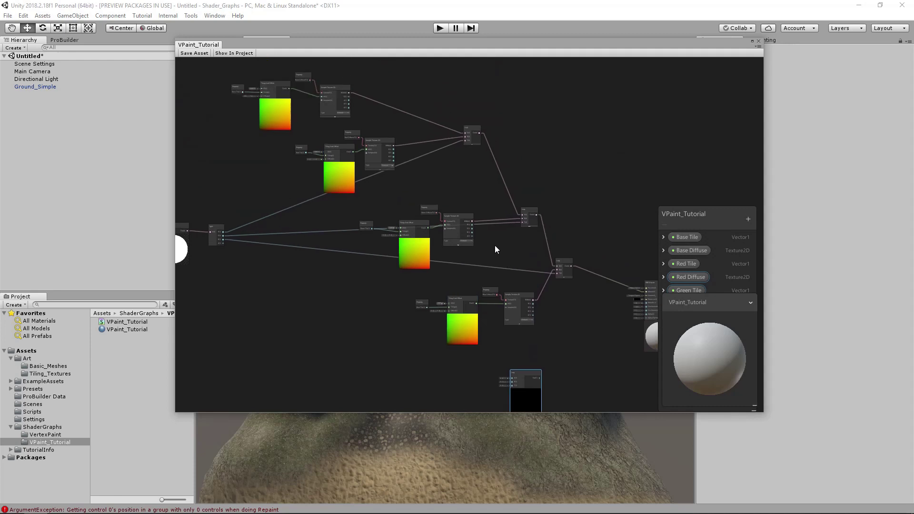
{"action": "middle_click_drag", "start_coordinate": [533, 339], "coordinate": [487, 309]}
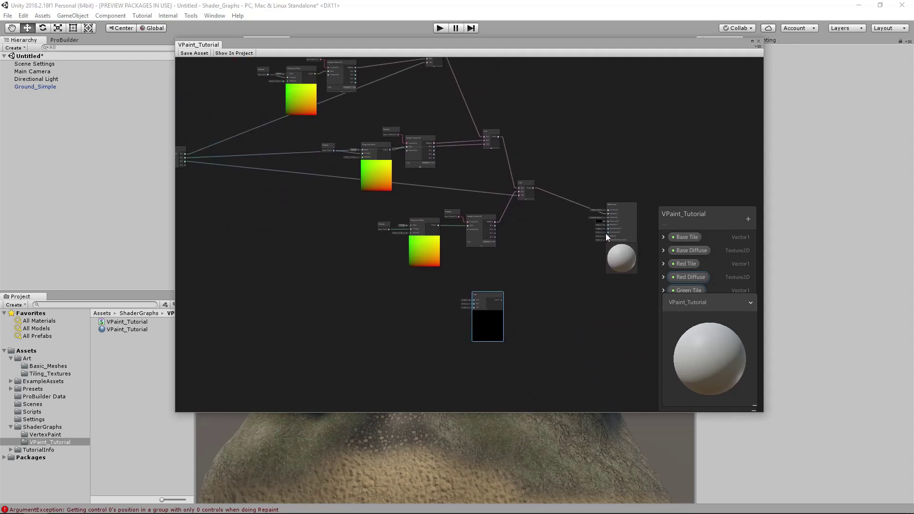
{"action": "middle_click_drag", "start_coordinate": [635, 215], "coordinate": [661, 260]}
{"action": "scroll", "coordinate": [521, 257], "scroll_direction": "up", "scroll_amount": 8}
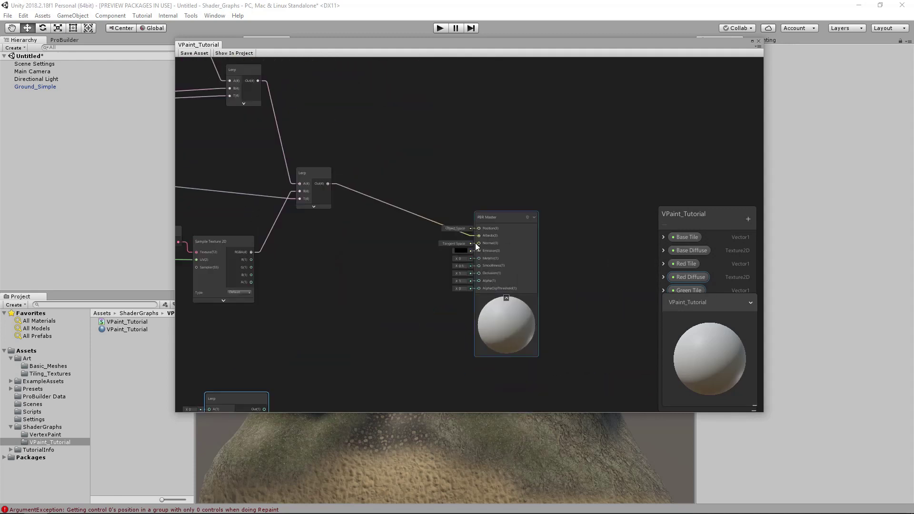
{"action": "middle_click_drag", "start_coordinate": [367, 230], "coordinate": [586, 249]}
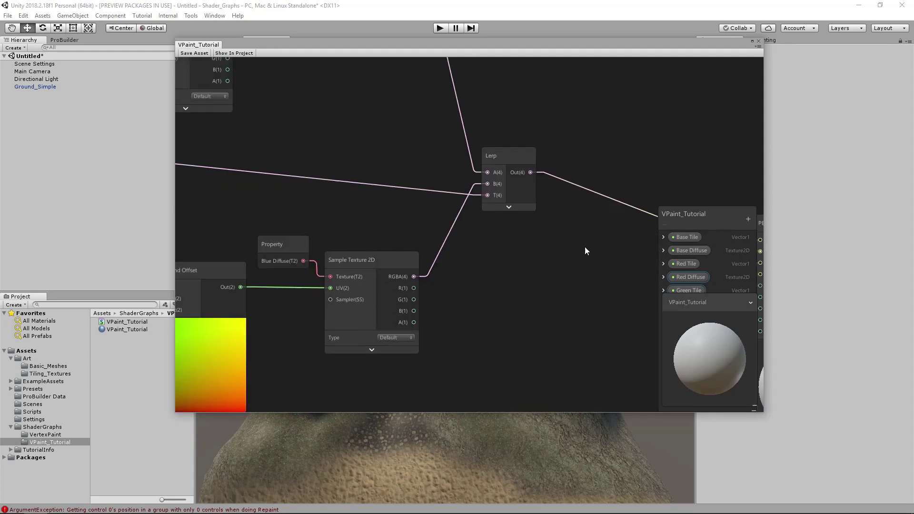
{"action": "scroll", "coordinate": [459, 245], "scroll_direction": "down", "scroll_amount": 3}
{"action": "middle_click_drag", "start_coordinate": [459, 245], "coordinate": [508, 236]}
{"action": "scroll", "coordinate": [507, 235], "scroll_direction": "down", "scroll_amount": 3}
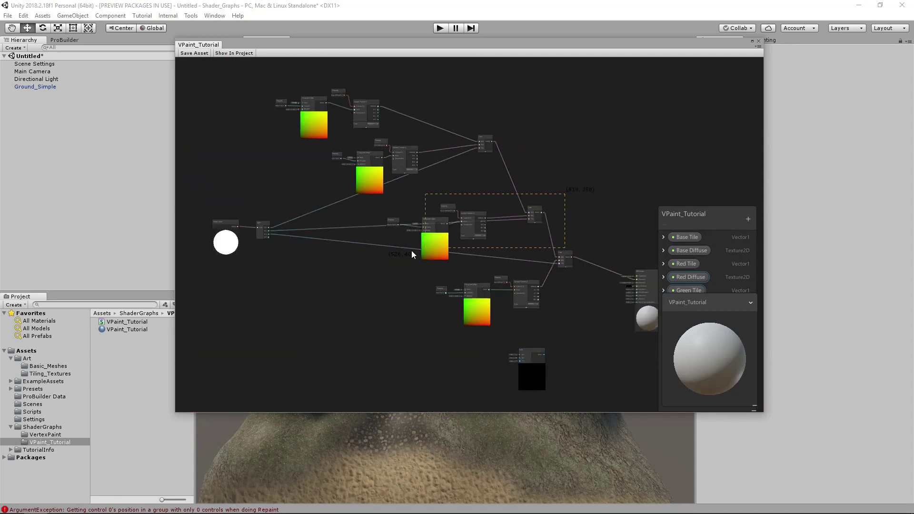
Move the Green and Blue texture node groups with their Lerp nodes upward to tighten the graph layout.
{"action": "left_click_drag", "start_coordinate": [471, 214], "coordinate": [473, 197]}
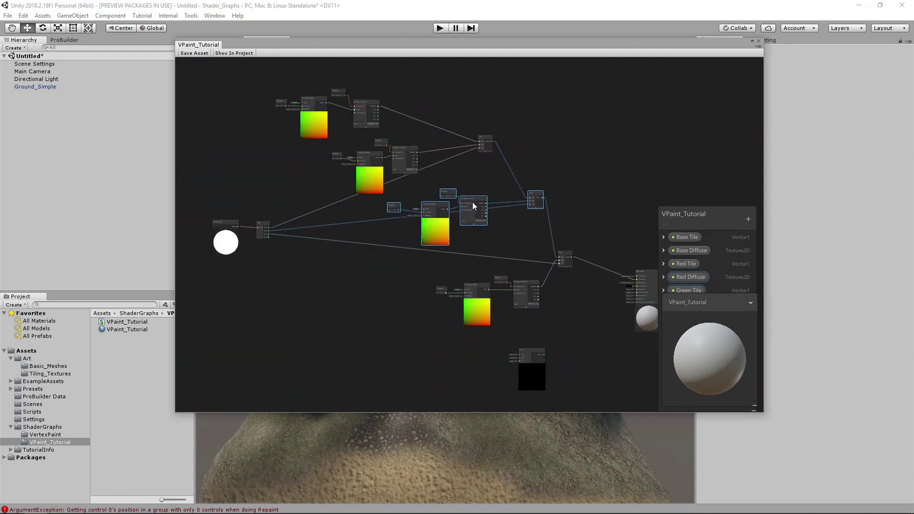
{"action": "left_click_drag", "start_coordinate": [593, 242], "coordinate": [485, 313]}
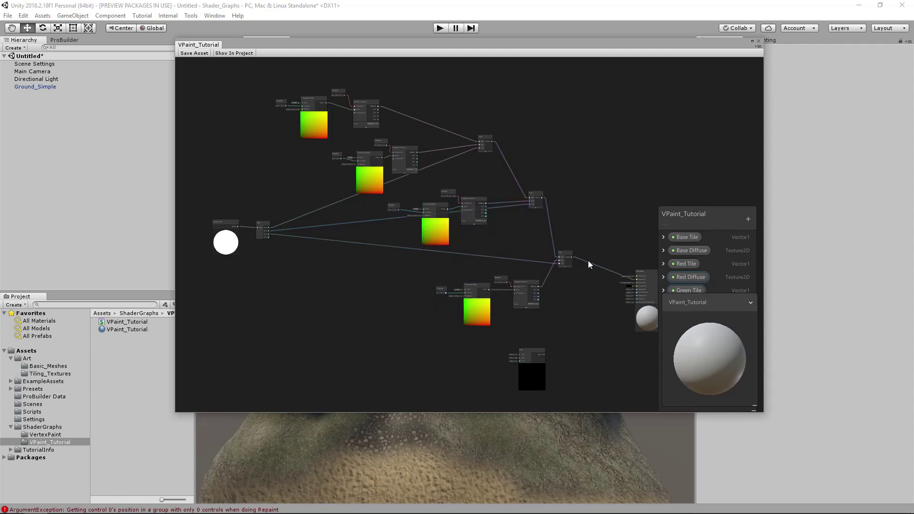
{"action": "left_click_drag", "start_coordinate": [409, 323], "coordinate": [410, 323]}
{"action": "left_click_drag", "start_coordinate": [524, 282], "coordinate": [527, 257]}
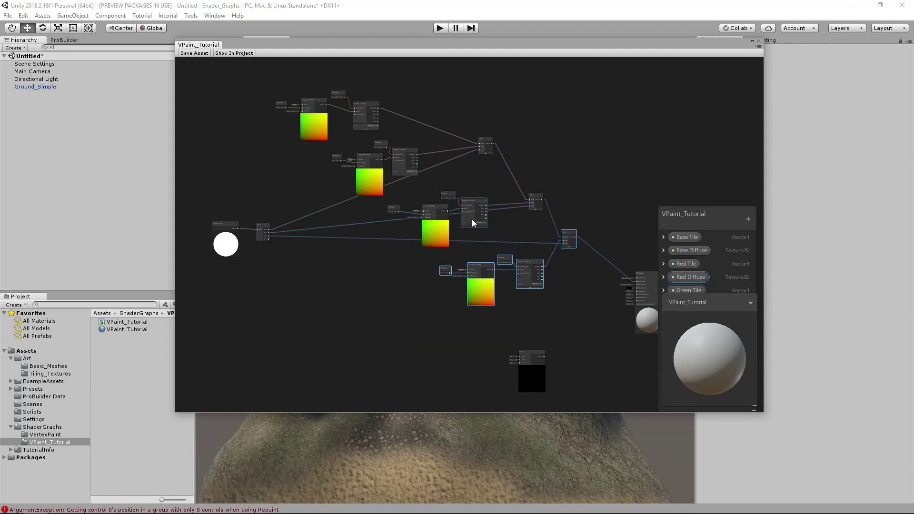
{"action": "key", "text": "a"}
{"action": "left_click_drag", "start_coordinate": [238, 97], "coordinate": [563, 315]}
{"action": "left_click_drag", "start_coordinate": [527, 286], "coordinate": [512, 257]}
{"action": "scroll", "coordinate": [521, 327], "scroll_direction": "up", "scroll_amount": 5}
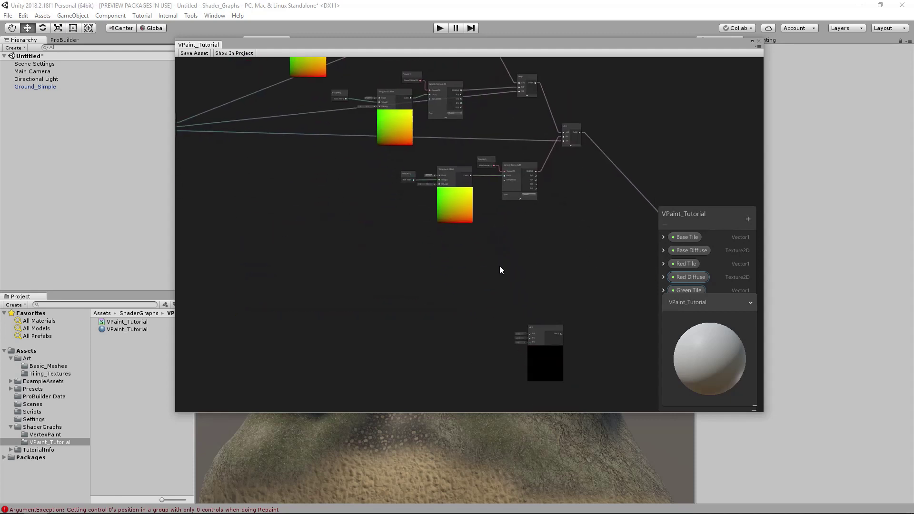
Move the new Lerp node beside the Split node and connect Split's A output to the Lerp's T input.
{"action": "left_click_drag", "start_coordinate": [542, 322], "coordinate": [307, 195]}
{"action": "scroll", "coordinate": [461, 275], "scroll_direction": "up", "scroll_amount": 3}
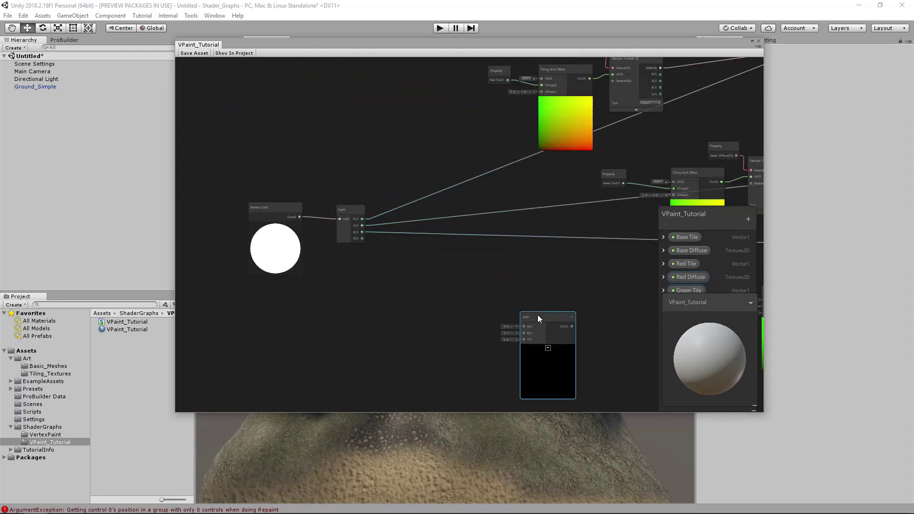
{"action": "left_click_drag", "start_coordinate": [537, 314], "coordinate": [423, 230]}
{"action": "scroll", "coordinate": [383, 238], "scroll_direction": "up", "scroll_amount": 1}
{"action": "scroll", "coordinate": [384, 237], "scroll_direction": "up", "scroll_amount": 2}
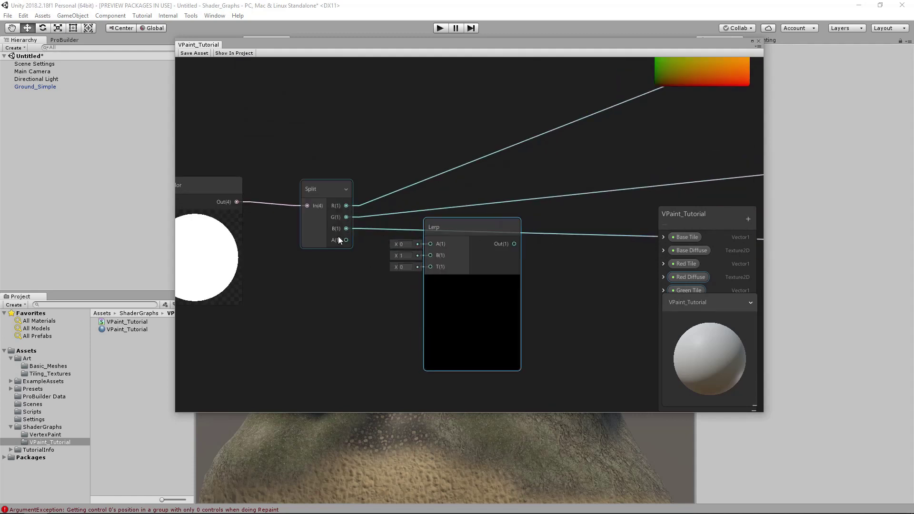
{"action": "left_click_drag", "start_coordinate": [346, 240], "coordinate": [428, 268]}
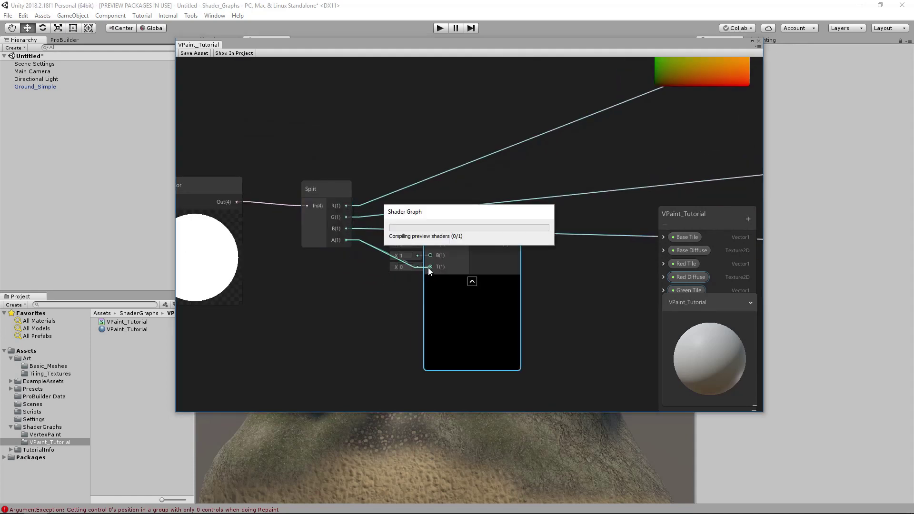
Move the alpha-driven Lerp node back below the Blue texture nodes and reposition the blackboard to show all its properties.
{"action": "scroll", "coordinate": [570, 327], "scroll_direction": "down", "scroll_amount": 5}
{"action": "middle_click_drag", "start_coordinate": [497, 301], "coordinate": [441, 273]}
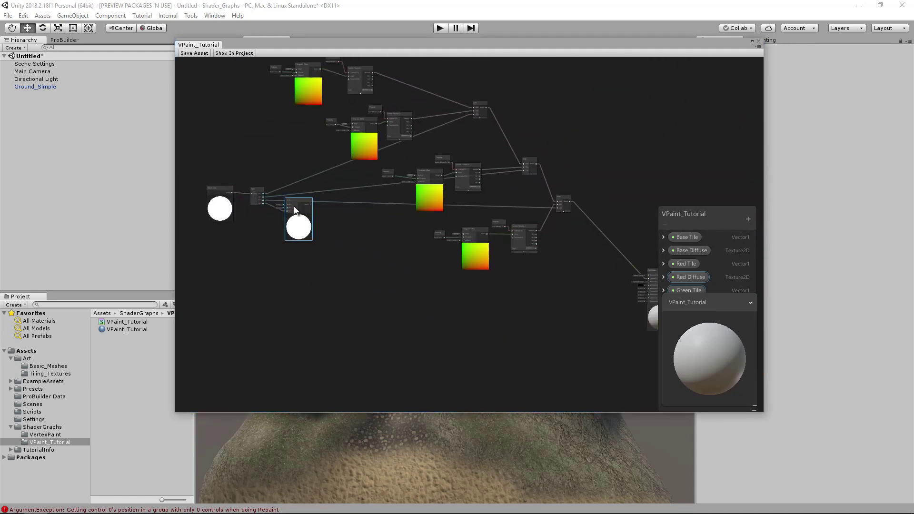
{"action": "left_click_drag", "start_coordinate": [302, 199], "coordinate": [545, 316]}
{"action": "scroll", "coordinate": [556, 331], "scroll_direction": "up", "scroll_amount": 2}
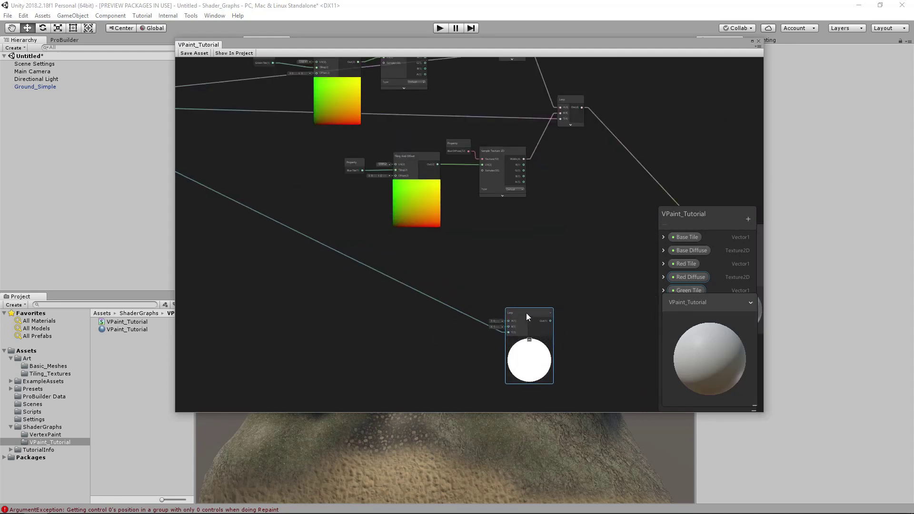
{"action": "middle_click_drag", "start_coordinate": [527, 312], "coordinate": [529, 287]}
{"action": "scroll", "coordinate": [530, 287], "scroll_direction": "up", "scroll_amount": 2}
{"action": "left_click_drag", "start_coordinate": [695, 217], "coordinate": [697, 73]}
{"action": "middle_click_drag", "start_coordinate": [338, 272], "coordinate": [394, 272]}
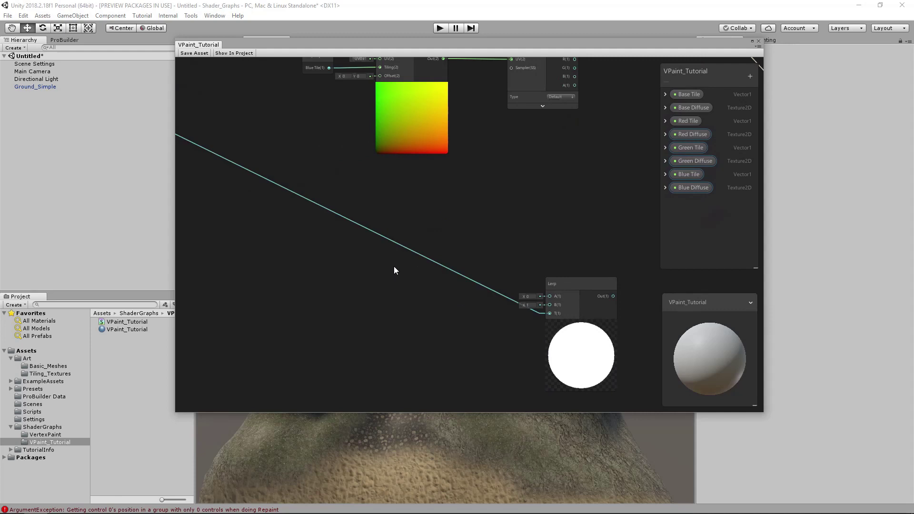
Add a Vector 1 node above and to the left of the new Lerp node and set its X to 0.2.
{"action": "key", "text": "space"}
{"action": "type", "text": "vector"}
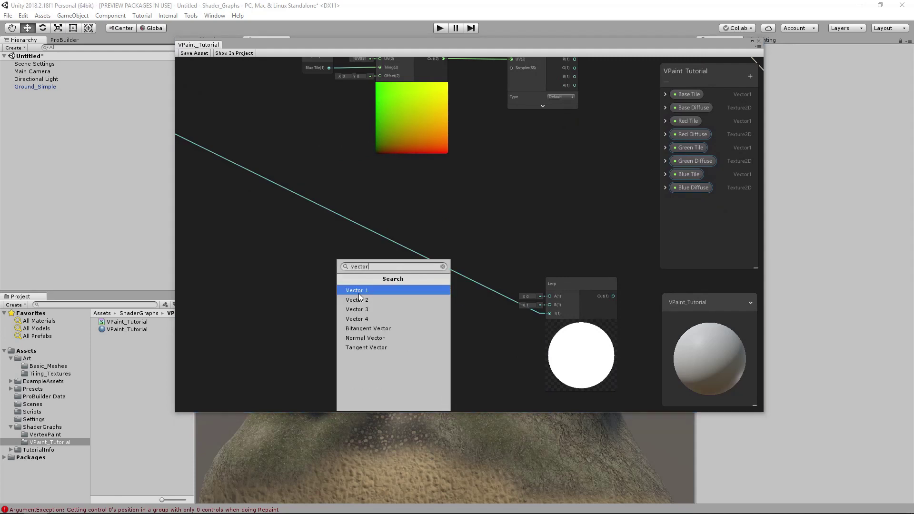
{"action": "left_click", "coordinate": [361, 291]}
{"action": "left_click_drag", "start_coordinate": [409, 295], "coordinate": [484, 232]}
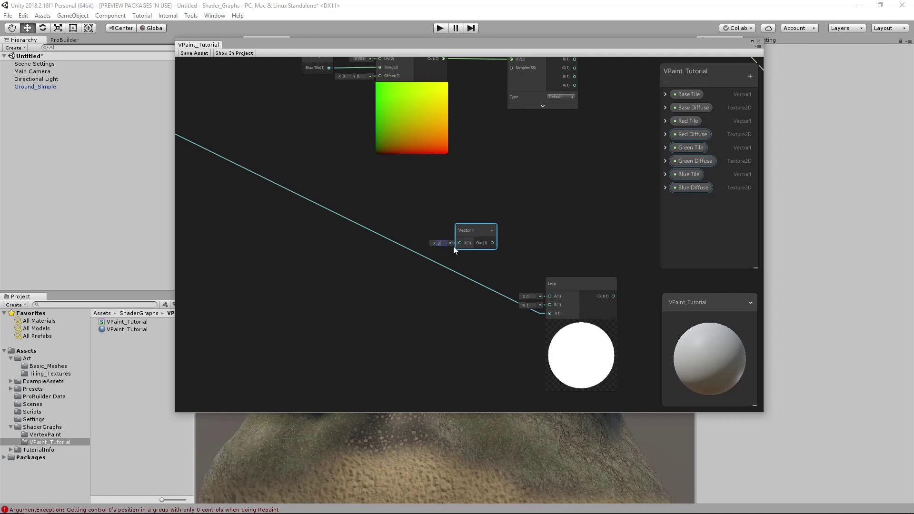
{"action": "key", "text": "Return"}
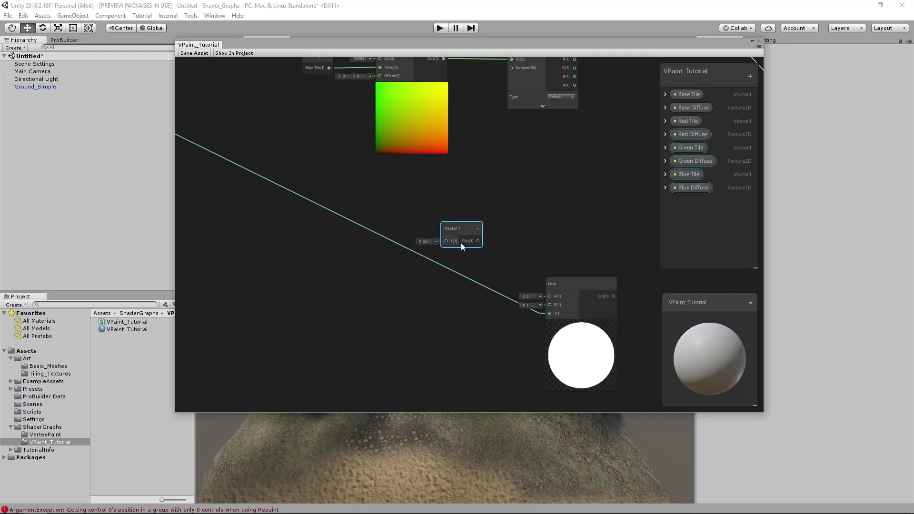
Duplicate the Vector 1 node, place the copy below the original, and set its X to 0.6.
{"action": "key", "text": "ctrl+d"}
{"action": "left_click_drag", "start_coordinate": [471, 241], "coordinate": [455, 322]}
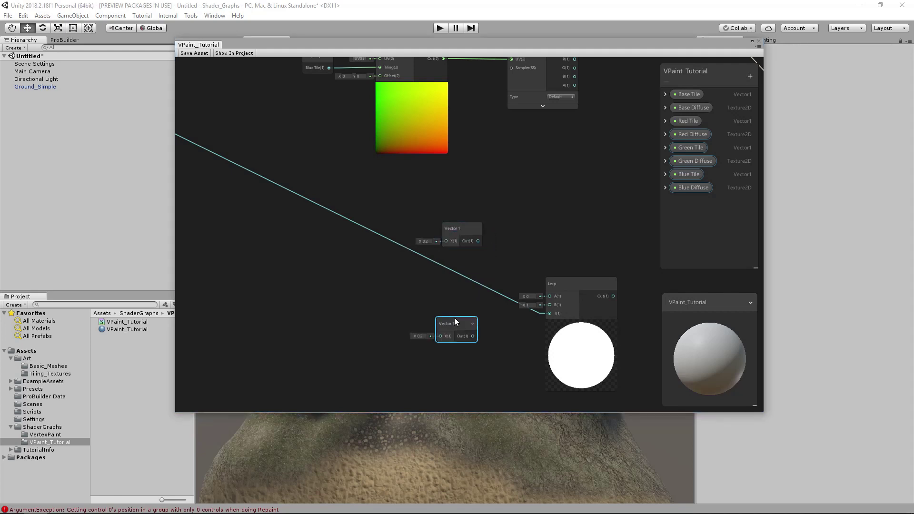
{"action": "left_click_drag", "start_coordinate": [478, 44], "coordinate": [455, 27]}
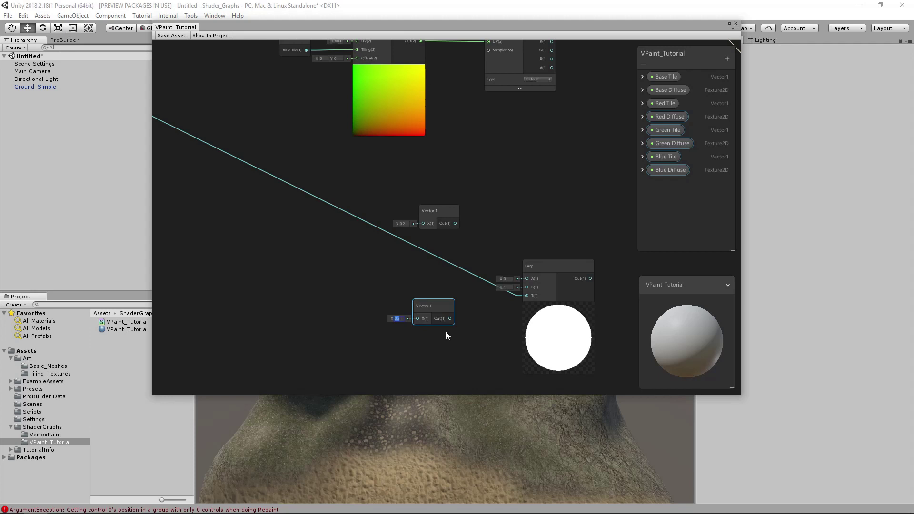
{"action": "key", "text": "BackSpace"}
{"action": "type", "text": "0.6"}
{"action": "key", "text": "Return"}
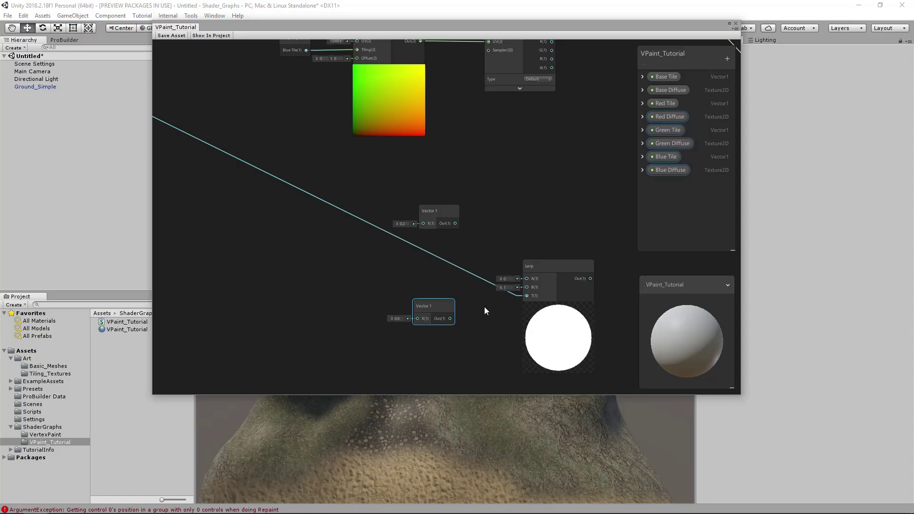
Connect the 0.2 Vector 1 node to the Lerp's A input and the 0.6 Vector 1 node to its B input.
{"action": "middle_click_drag", "start_coordinate": [484, 310], "coordinate": [427, 295]}
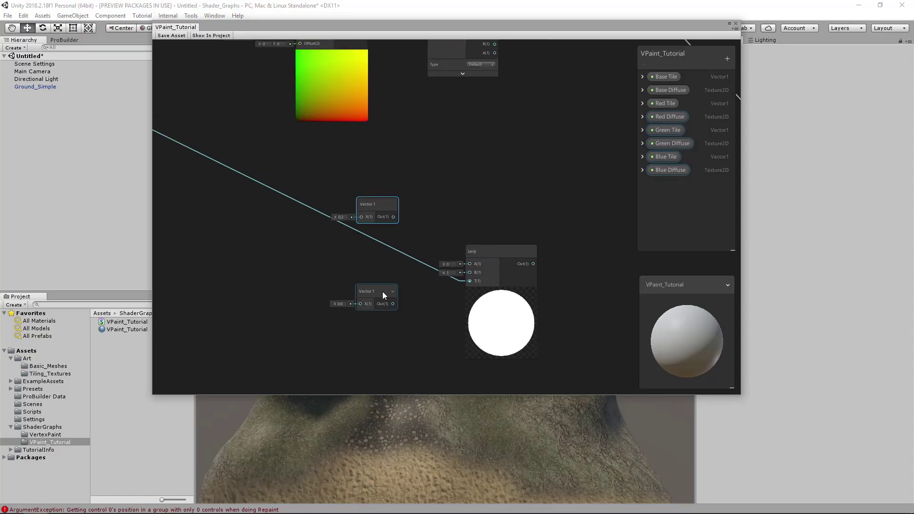
{"action": "scroll", "coordinate": [376, 199], "scroll_direction": "up", "scroll_amount": 1}
{"action": "middle_click_drag", "start_coordinate": [394, 208], "coordinate": [351, 196]}
{"action": "left_click_drag", "start_coordinate": [347, 192], "coordinate": [437, 247]}
{"action": "left_click_drag", "start_coordinate": [357, 288], "coordinate": [438, 257]}
{"action": "middle_click_drag", "start_coordinate": [464, 233], "coordinate": [444, 225]}
Align the two Vector 1 nodes beside the Lerp node, keeping the lower node's input port expanded.
{"action": "left_click", "coordinate": [337, 265]}
{"action": "mouse_move", "coordinate": [317, 174]}
{"action": "left_mouse_down"}
{"action": "mouse_move", "coordinate": [344, 199]}
{"action": "mouse_move", "coordinate": [331, 183]}
{"action": "left_mouse_up"}
{"action": "left_click_drag", "start_coordinate": [318, 260], "coordinate": [329, 246]}
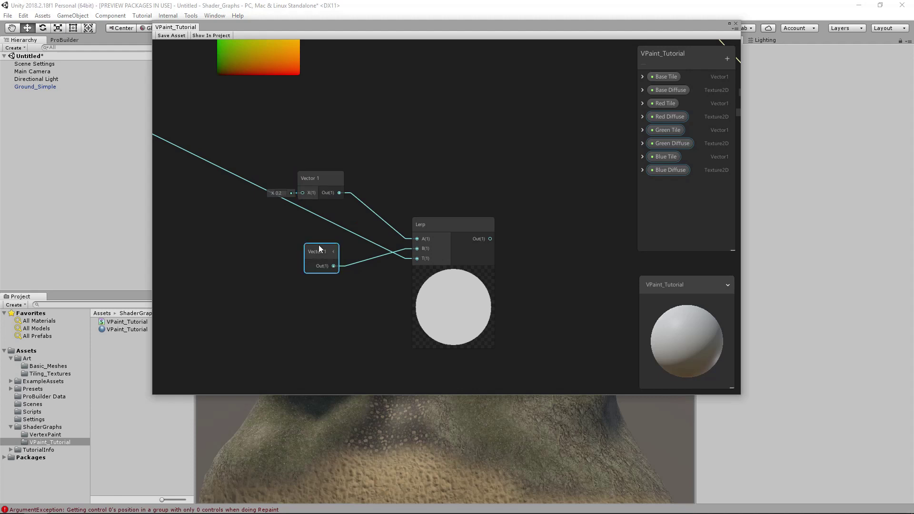
{"action": "left_click_drag", "start_coordinate": [313, 269], "coordinate": [312, 269]}
{"action": "left_click", "coordinate": [326, 254]}
{"action": "left_click", "coordinate": [341, 256]}
{"action": "left_click", "coordinate": [328, 256]}
Connect the alpha-driven Lerp's output to the PBR Master node's Smoothness input.
{"action": "scroll", "coordinate": [424, 255], "scroll_direction": "down", "scroll_amount": 2}
{"action": "scroll", "coordinate": [395, 255], "scroll_direction": "down", "scroll_amount": 3}
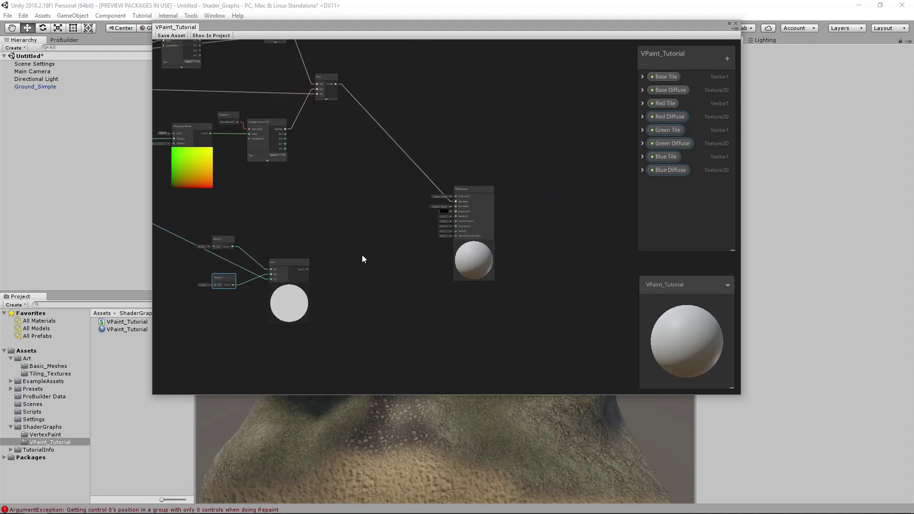
{"action": "scroll", "coordinate": [281, 276], "scroll_direction": "up", "scroll_amount": 3}
{"action": "left_click_drag", "start_coordinate": [278, 277], "coordinate": [470, 204]}
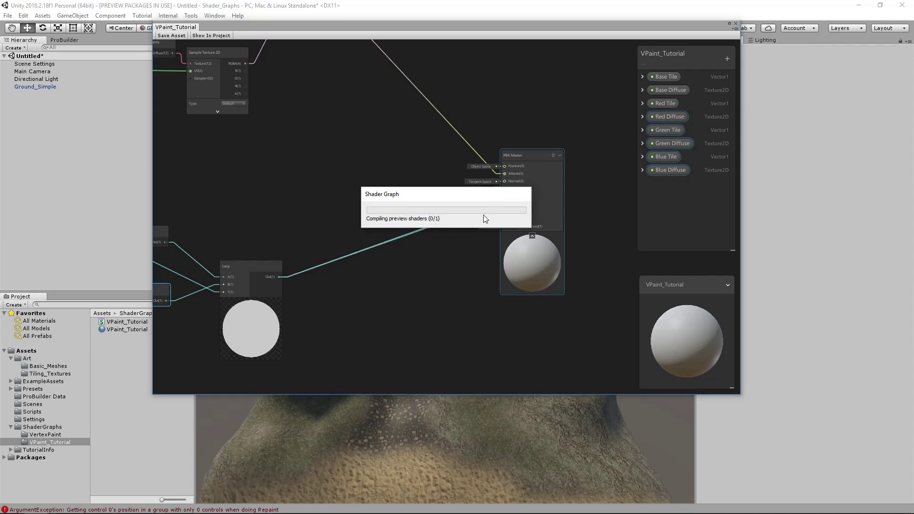
Tidy the smoothness Lerp and its two Vector 1 nodes, and move the group lower below the Blue texture nodes.
{"action": "middle_click_drag", "start_coordinate": [354, 246], "coordinate": [481, 247]}
{"action": "left_click_drag", "start_coordinate": [380, 274], "coordinate": [394, 247]}
{"action": "mouse_move", "coordinate": [286, 238]}
{"action": "left_mouse_down"}
{"action": "mouse_move", "coordinate": [282, 248]}
{"action": "mouse_move", "coordinate": [296, 224]}
{"action": "left_mouse_up"}
{"action": "left_click_drag", "start_coordinate": [280, 295], "coordinate": [290, 269]}
{"action": "middle_click_drag", "start_coordinate": [365, 234], "coordinate": [355, 278]}
{"action": "left_click_drag", "start_coordinate": [228, 240], "coordinate": [433, 355]}
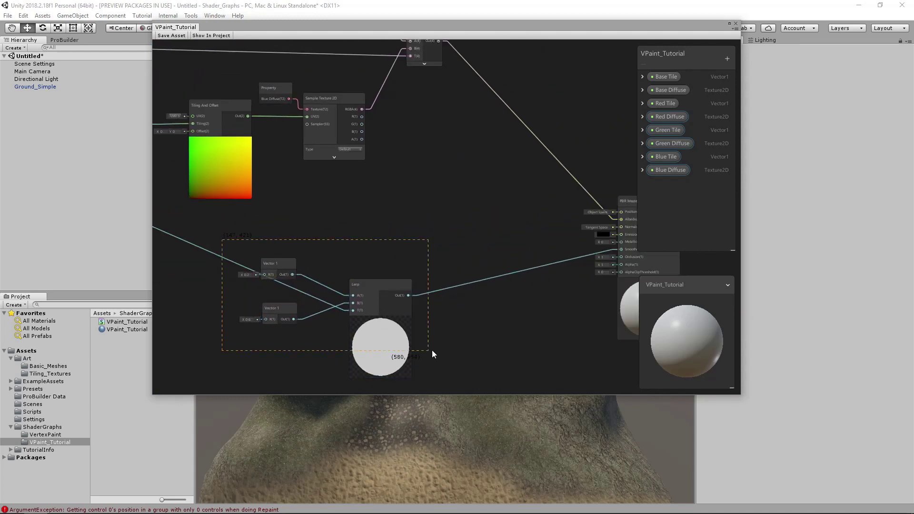
{"action": "left_click_drag", "start_coordinate": [384, 313], "coordinate": [381, 341]}
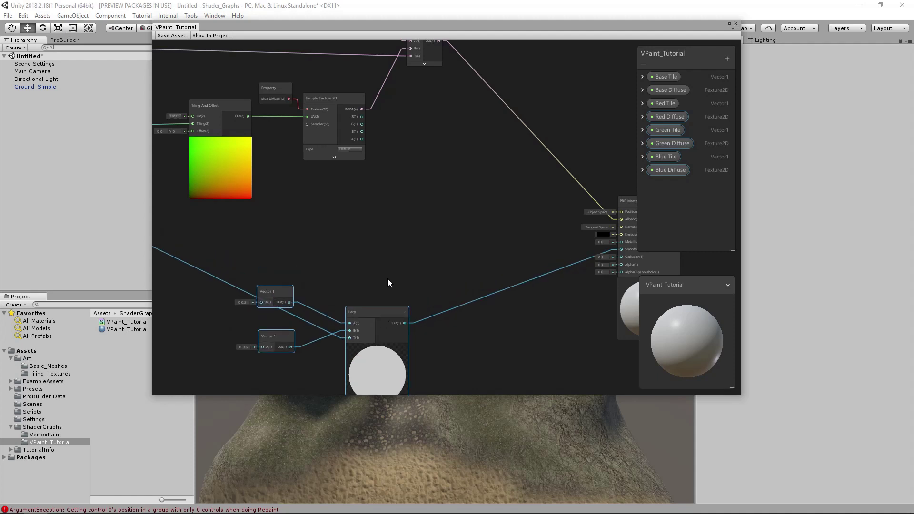
Save the graph asset and shrink its window to uncover the terrain in the scene view.
{"action": "left_click", "coordinate": [173, 35]}
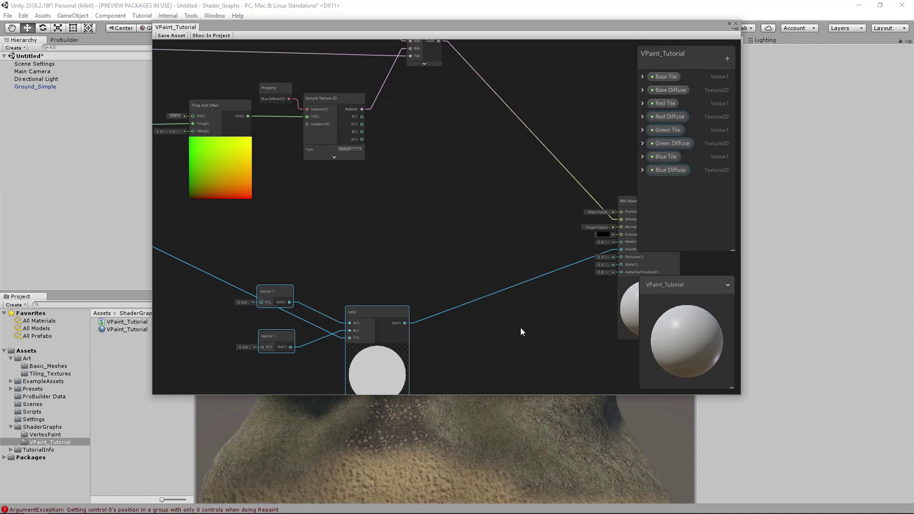
{"action": "left_click_drag", "start_coordinate": [739, 395], "coordinate": [695, 300]}
{"action": "right_click_drag", "start_coordinate": [452, 378], "coordinate": [415, 314]}
Set the upper Vector 1 node's X to 0, save the asset, and check the terrain's shine.
{"action": "middle_click_drag", "start_coordinate": [350, 190], "coordinate": [379, 138]}
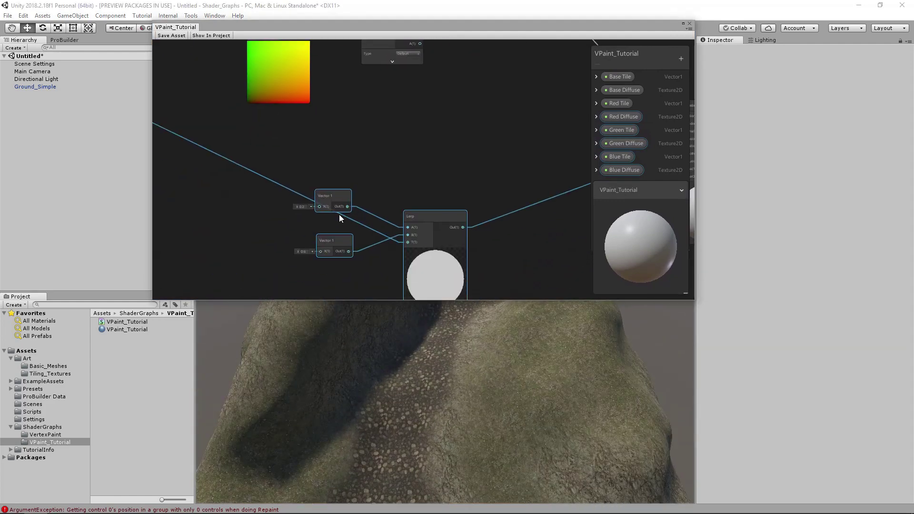
{"action": "scroll", "coordinate": [339, 213], "scroll_direction": "up", "scroll_amount": 2}
{"action": "left_click_drag", "start_coordinate": [334, 187], "coordinate": [360, 166]}
{"action": "left_click", "coordinate": [360, 176]}
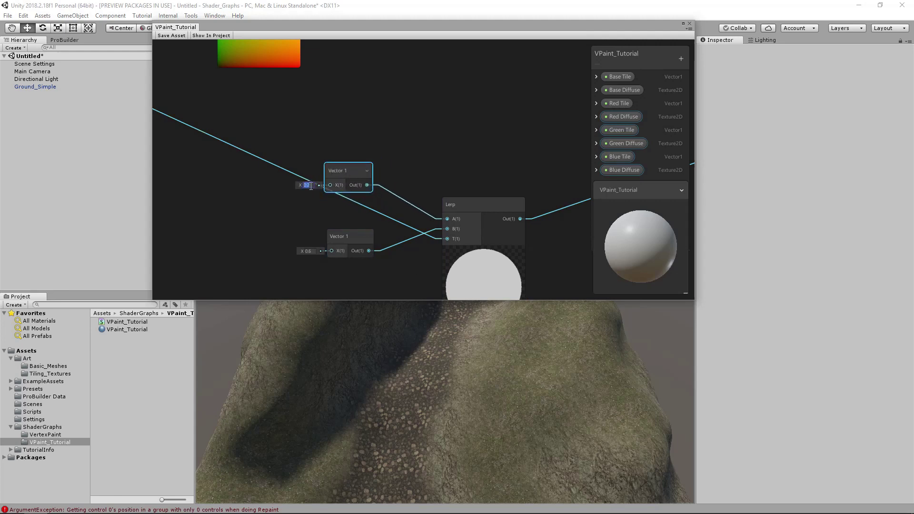
{"action": "type", "text": "0"}
{"action": "left_click", "coordinate": [165, 34]}
{"action": "left_click_drag", "start_coordinate": [487, 382], "coordinate": [516, 367], "text": "alt"}
Set the upper Vector 1 node's X to 0.1, save the asset, and view the terrain from farther away.
{"action": "left_click", "coordinate": [312, 185]}
{"action": "type", "text": "0.1"}
{"action": "left_click", "coordinate": [172, 35]}
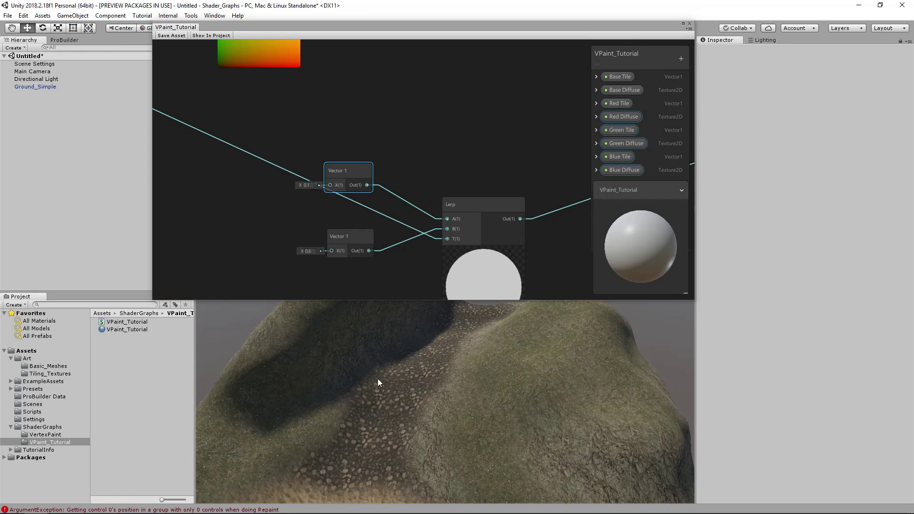
{"action": "scroll", "coordinate": [399, 368], "scroll_direction": "down", "scroll_amount": 3}
Move and shrink the graph window, and show the ProBuilder tools.
{"action": "left_click_drag", "start_coordinate": [574, 32], "coordinate": [596, 17]}
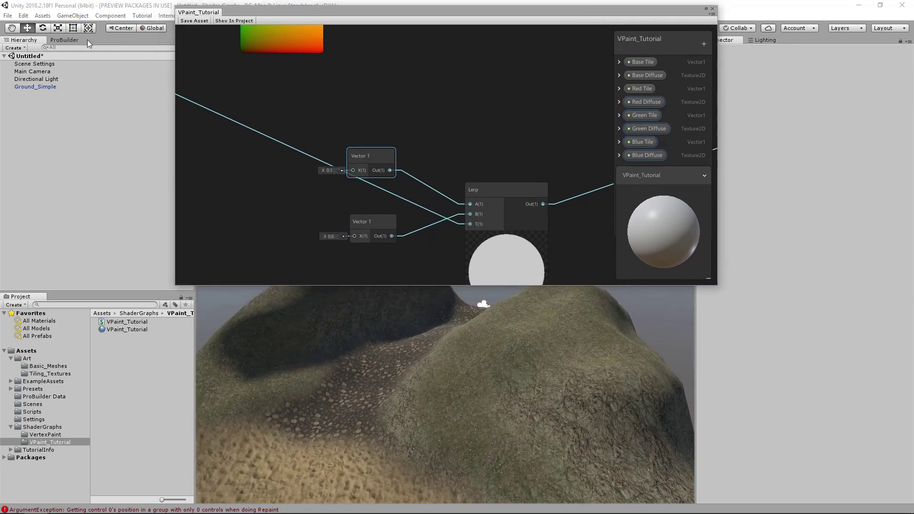
{"action": "left_click", "coordinate": [71, 41]}
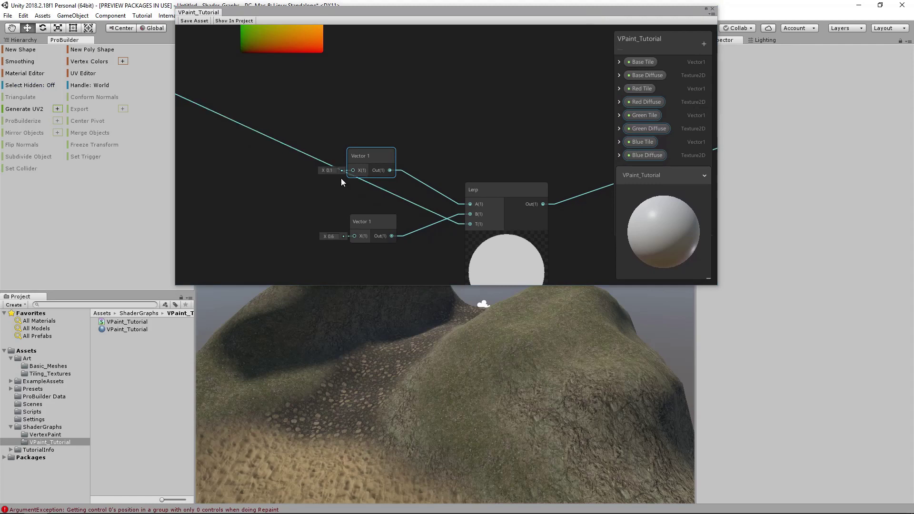
{"action": "mouse_move", "coordinate": [175, 284]}
{"action": "left_mouse_down"}
{"action": "mouse_move", "coordinate": [257, 200]}
{"action": "mouse_move", "coordinate": [246, 230]}
{"action": "left_mouse_up"}
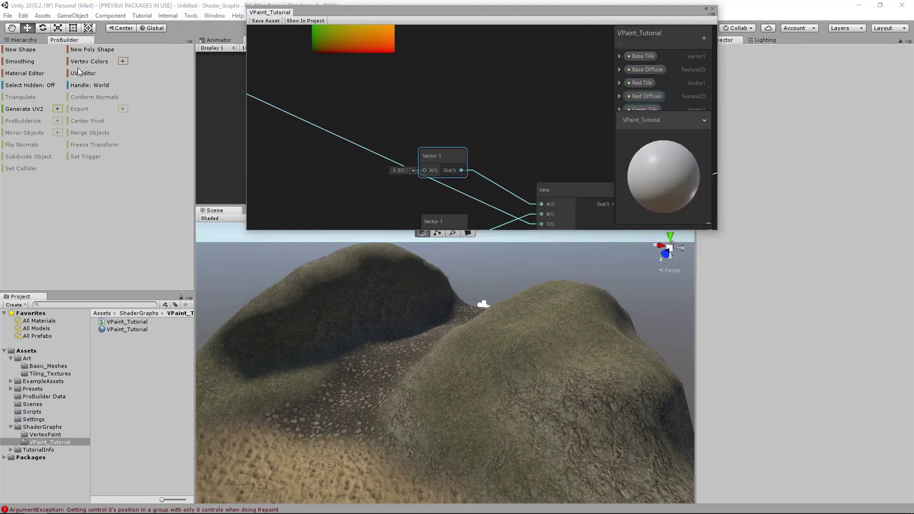
Open the ProBuilder vertex painter and restrict its channel mask to A by turning off R, G and B.
{"action": "left_click", "coordinate": [90, 62]}
{"action": "mouse_move", "coordinate": [203, 177]}
{"action": "left_mouse_down"}
{"action": "mouse_move", "coordinate": [212, 189]}
{"action": "mouse_move", "coordinate": [195, 198]}
{"action": "left_mouse_up"}
{"action": "left_click", "coordinate": [211, 237]}
{"action": "left_click", "coordinate": [229, 236]}
{"action": "left_click", "coordinate": [248, 236]}
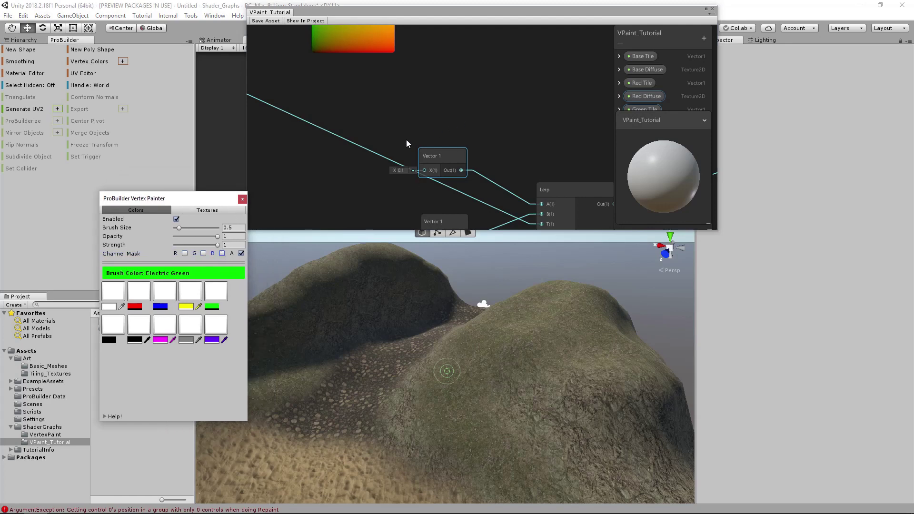
Space the two Vector 1 nodes farther apart beside the smoothness Lerp, moving the vertex painter aside.
{"action": "scroll", "coordinate": [441, 170], "scroll_direction": "down", "scroll_amount": 4}
{"action": "middle_click_drag", "start_coordinate": [367, 133], "coordinate": [347, 113]}
{"action": "scroll", "coordinate": [521, 196], "scroll_direction": "up", "scroll_amount": 2}
{"action": "middle_click_drag", "start_coordinate": [521, 197], "coordinate": [475, 146]}
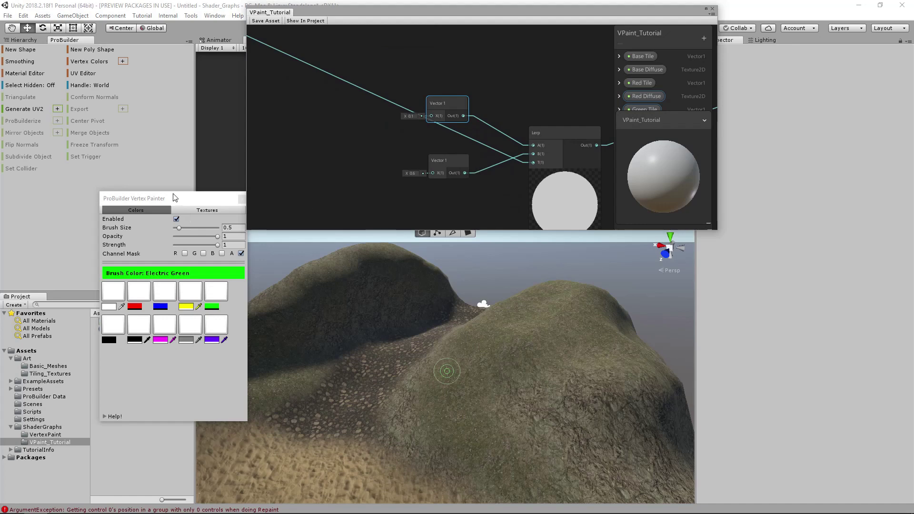
{"action": "left_click_drag", "start_coordinate": [193, 199], "coordinate": [179, 205]}
{"action": "mouse_move", "coordinate": [450, 102]}
{"action": "left_mouse_down"}
{"action": "mouse_move", "coordinate": [441, 84]}
{"action": "mouse_move", "coordinate": [445, 90]}
{"action": "left_mouse_up"}
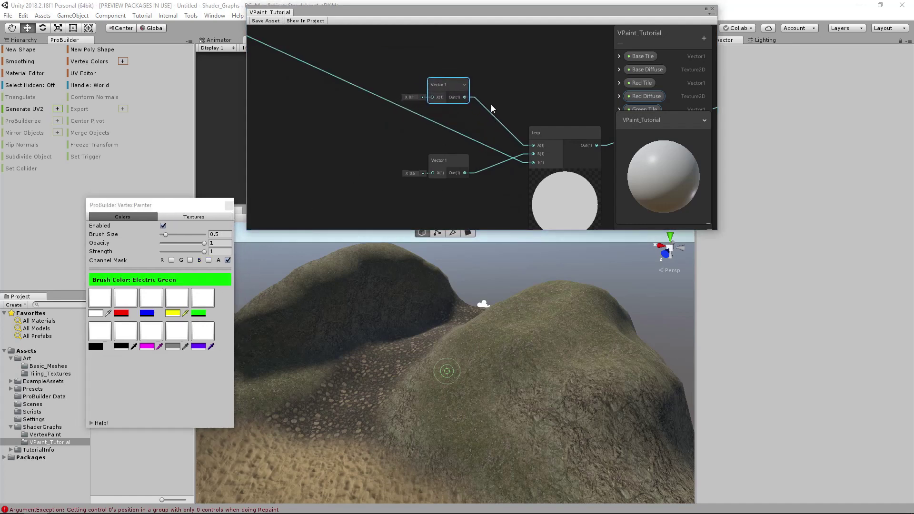
{"action": "middle_click_drag", "start_coordinate": [450, 84], "coordinate": [416, 87]}
{"action": "left_click_drag", "start_coordinate": [417, 86], "coordinate": [416, 80]}
{"action": "left_click_drag", "start_coordinate": [419, 170], "coordinate": [421, 171]}
{"action": "scroll", "coordinate": [425, 170], "scroll_direction": "down", "scroll_amount": 3}
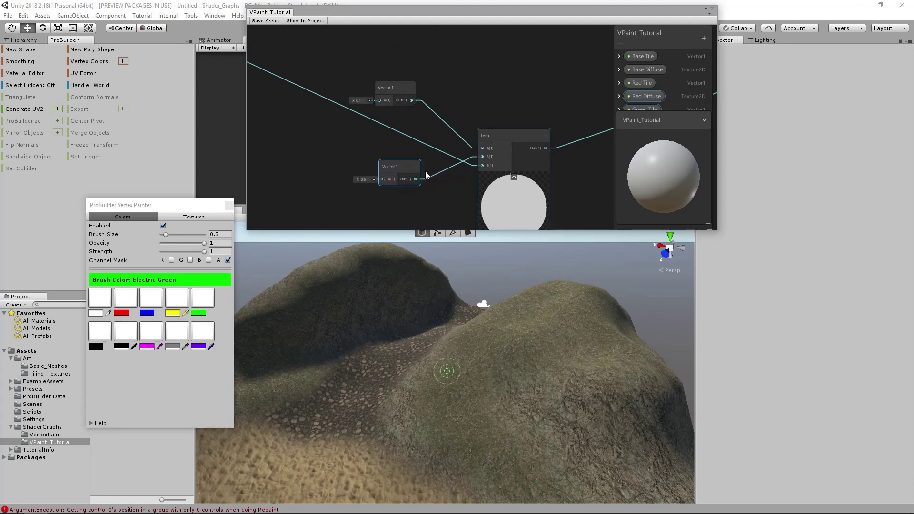
Pick the black brush colour in the vertex painter and set the brush size to 0.1.
{"action": "left_click_drag", "start_coordinate": [178, 206], "coordinate": [174, 209]}
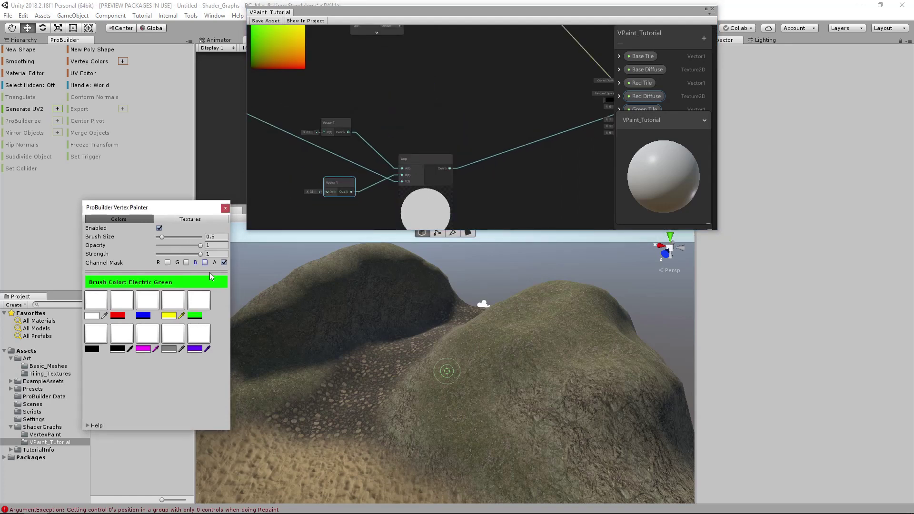
{"action": "left_click", "coordinate": [123, 339]}
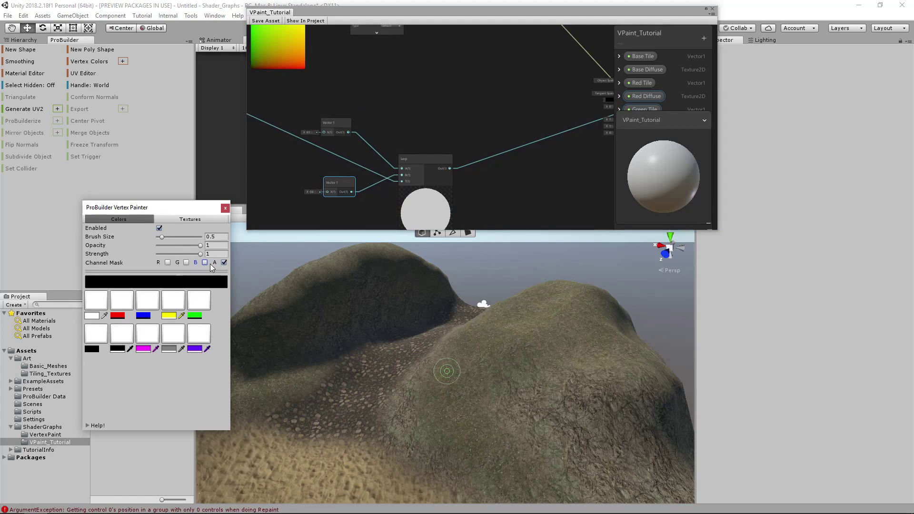
{"action": "left_click_drag", "start_coordinate": [181, 214], "coordinate": [190, 212]}
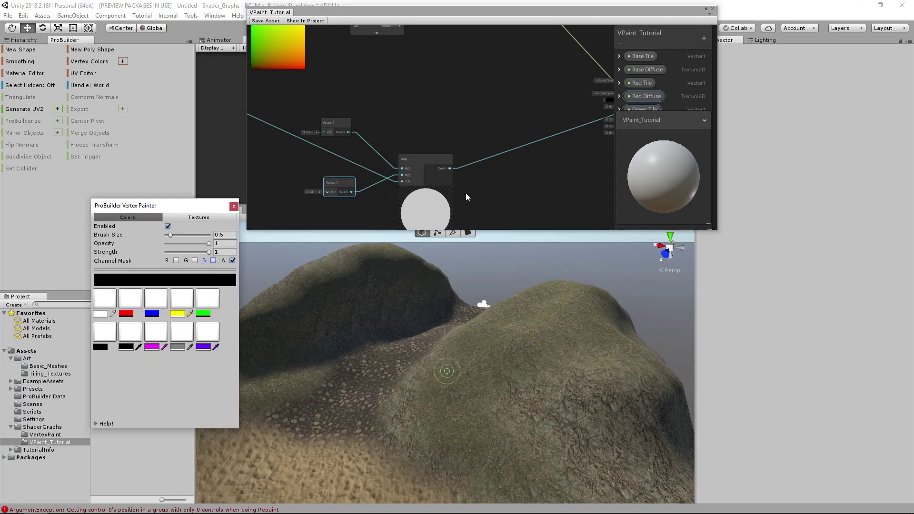
{"action": "left_click_drag", "start_coordinate": [443, 285], "coordinate": [426, 356], "text": "alt"}
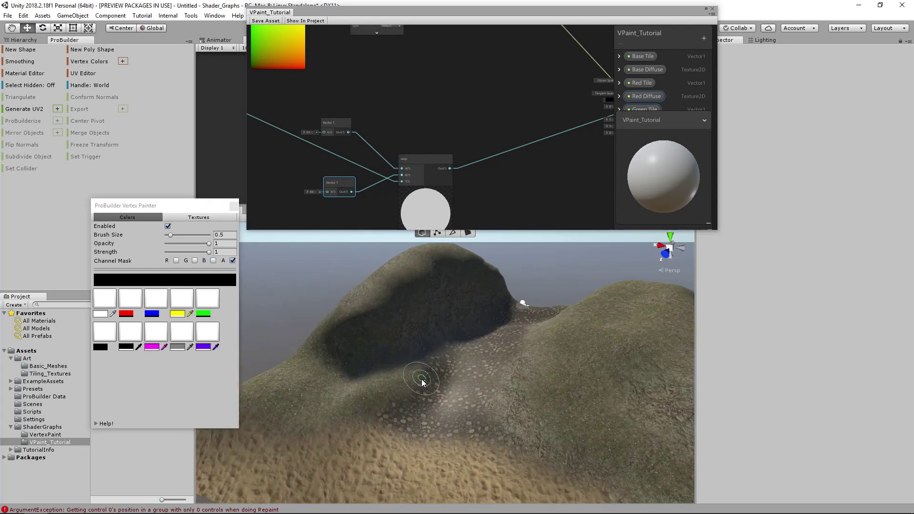
{"action": "left_click", "coordinate": [225, 235]}
{"action": "type", "text": "0.1"}
{"action": "key", "text": "Tab"}
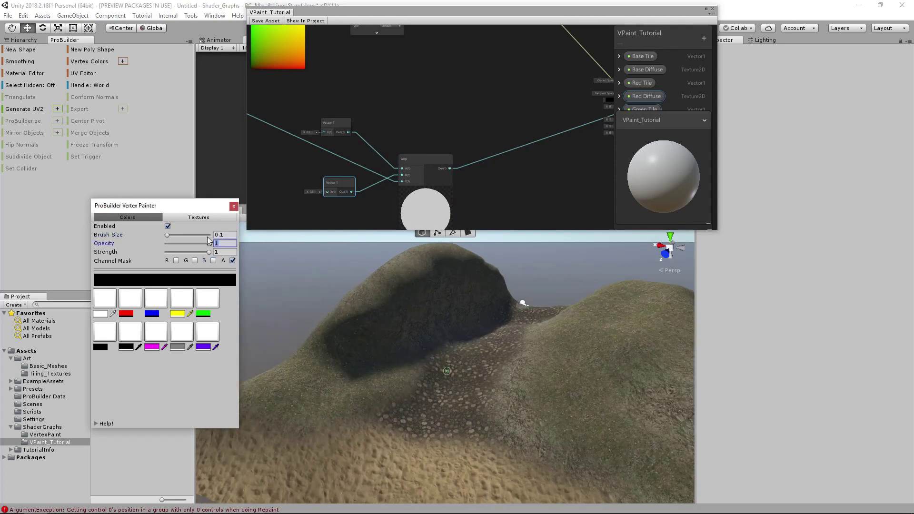
Switch the brush colour to White and paint the alpha channel onto the slope and ridge of the hill beside the path.
{"action": "mouse_move", "coordinate": [499, 378]}
{"action": "left_mouse_down", "text": "alt"}
{"action": "mouse_move", "coordinate": [465, 367]}
{"action": "mouse_move", "coordinate": [487, 398]}
{"action": "mouse_move", "coordinate": [421, 393]}
{"action": "left_mouse_up", "text": "alt"}
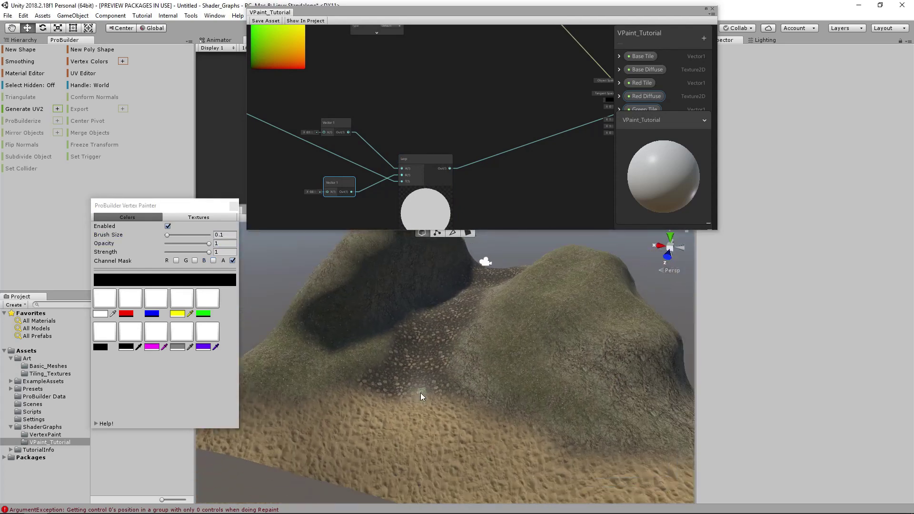
{"action": "left_click_drag", "start_coordinate": [515, 407], "coordinate": [454, 372], "text": "alt"}
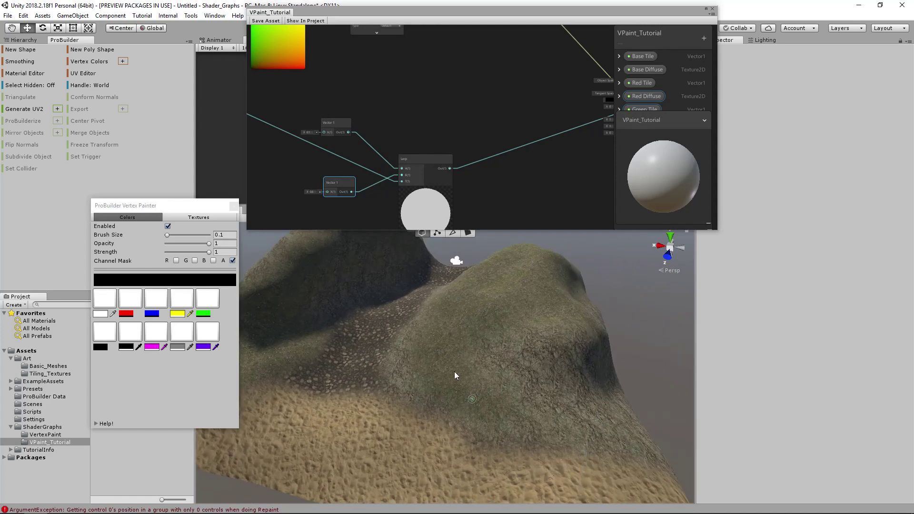
{"action": "left_click", "coordinate": [138, 339]}
{"action": "mouse_move", "coordinate": [481, 409]}
{"action": "left_mouse_down", "text": "alt"}
{"action": "mouse_move", "coordinate": [441, 404]}
{"action": "mouse_move", "coordinate": [462, 367]}
{"action": "left_mouse_up", "text": "alt"}
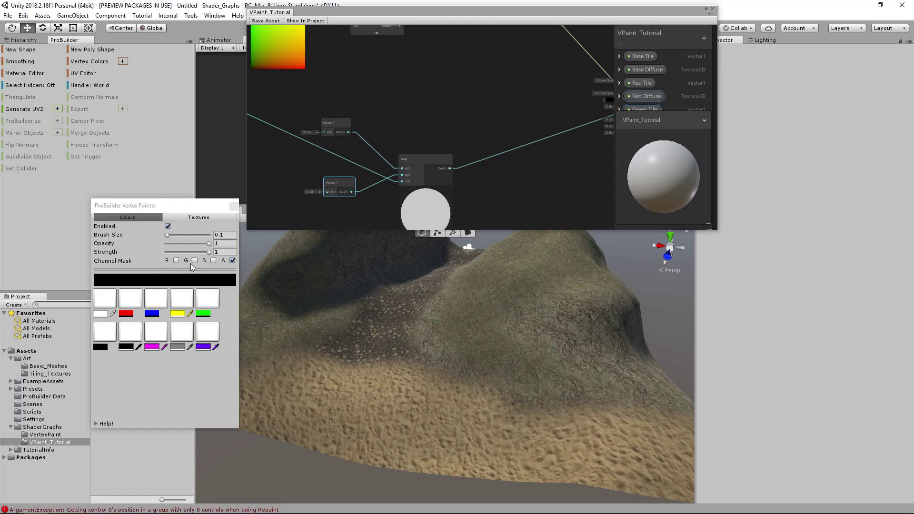
{"action": "left_click", "coordinate": [132, 333]}
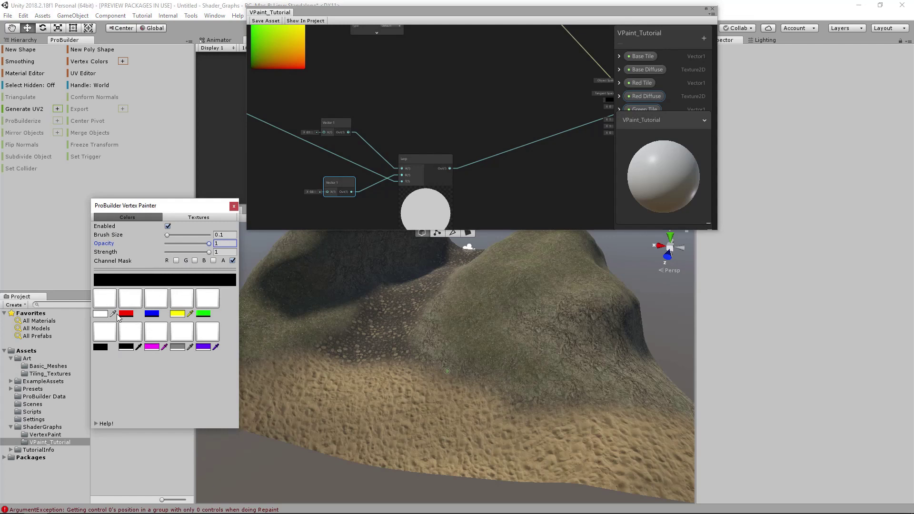
{"action": "left_click", "coordinate": [110, 299]}
{"action": "mouse_move", "coordinate": [483, 354]}
{"action": "left_mouse_down", "text": "alt"}
{"action": "mouse_move", "coordinate": [464, 355]}
{"action": "mouse_move", "coordinate": [447, 379]}
{"action": "left_mouse_up", "text": "alt"}
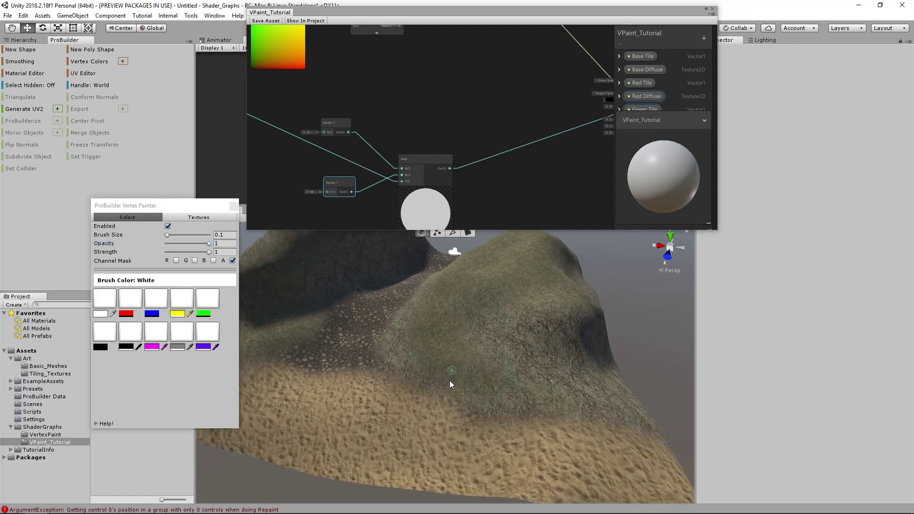
{"action": "left_click_drag", "start_coordinate": [502, 332], "coordinate": [539, 395]}
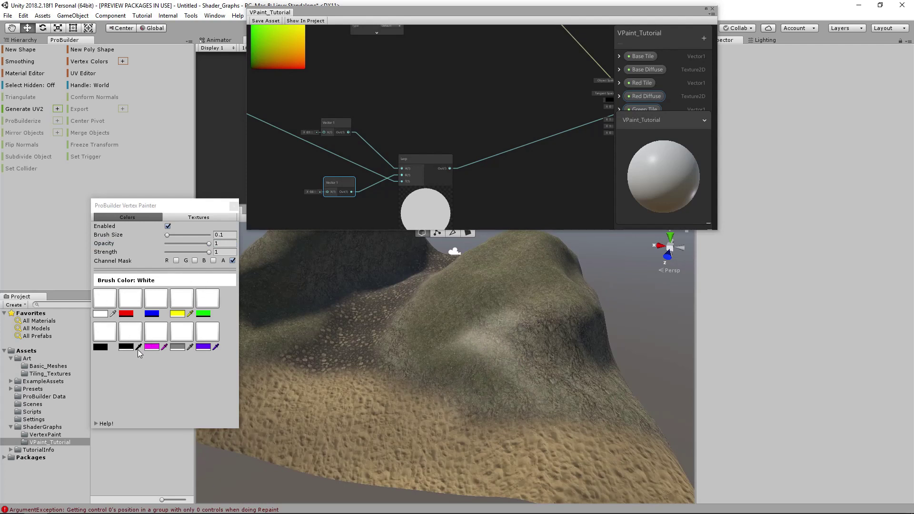
{"action": "left_click_drag", "start_coordinate": [443, 374], "coordinate": [493, 368], "text": "alt"}
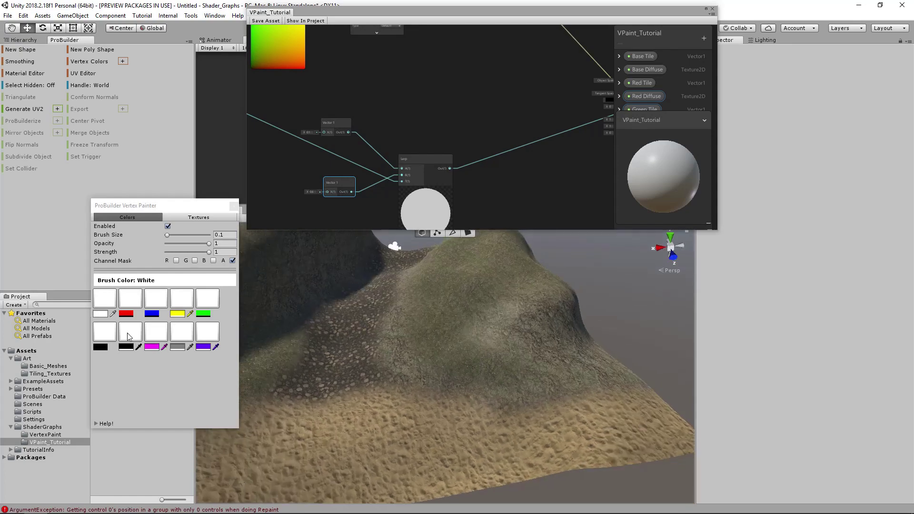
{"action": "mouse_move", "coordinate": [399, 340]}
{"action": "left_mouse_down", "text": "alt"}
{"action": "mouse_move", "coordinate": [347, 338]}
{"action": "mouse_move", "coordinate": [493, 350]}
{"action": "mouse_move", "coordinate": [490, 357]}
{"action": "mouse_move", "coordinate": [588, 333]}
{"action": "mouse_move", "coordinate": [449, 369]}
{"action": "mouse_move", "coordinate": [457, 384]}
{"action": "mouse_move", "coordinate": [527, 423]}
{"action": "mouse_move", "coordinate": [447, 402]}
{"action": "mouse_move", "coordinate": [566, 331]}
{"action": "mouse_move", "coordinate": [508, 347]}
{"action": "left_mouse_up", "text": "alt"}
{"action": "left_click_drag", "start_coordinate": [439, 384], "coordinate": [393, 349]}
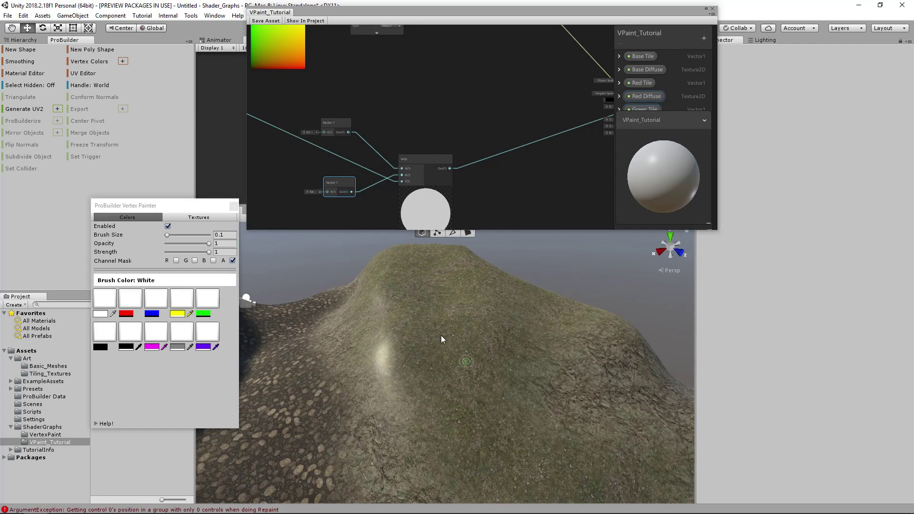
Set the lower Vector 1 node's X to 0.75 and view the painted terrain from farther away.
{"action": "left_click_drag", "start_coordinate": [506, 387], "coordinate": [369, 204], "text": "alt"}
{"action": "key", "text": "f"}
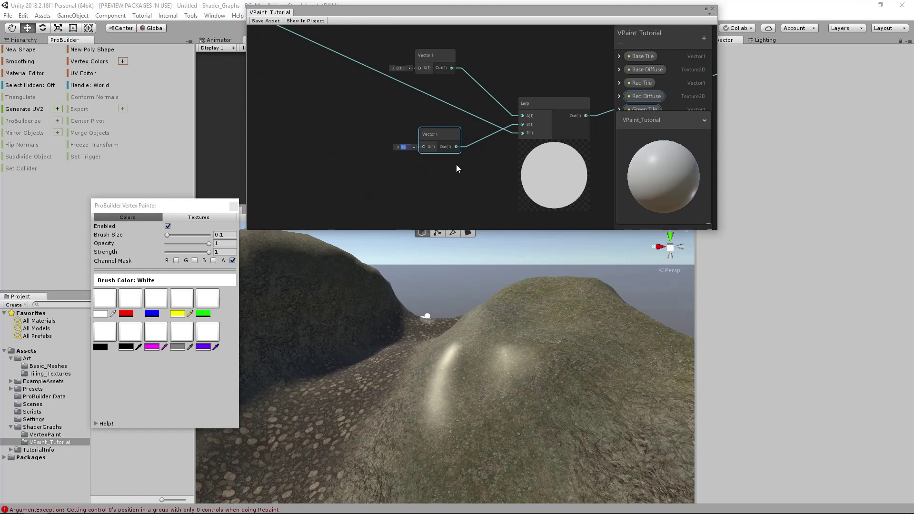
{"action": "type", "text": "0.75"}
{"action": "key", "text": "Return"}
{"action": "left_click_drag", "start_coordinate": [477, 334], "coordinate": [392, 410], "text": "alt"}
{"action": "middle_click_drag", "start_coordinate": [493, 379], "coordinate": [537, 375]}
{"action": "scroll", "coordinate": [538, 376], "scroll_direction": "down", "scroll_amount": 4}
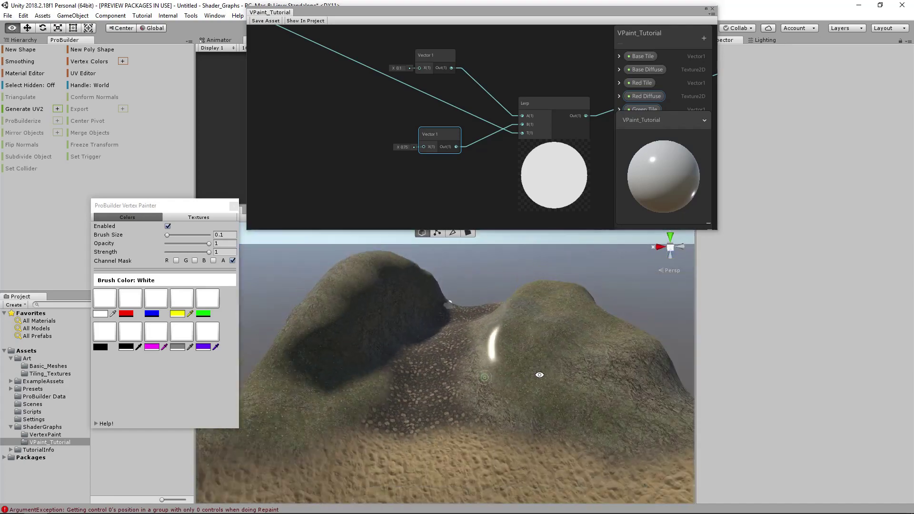
Move the graph window lower over the scene and close the vertex painter.
{"action": "left_click_drag", "start_coordinate": [538, 376], "coordinate": [474, 378], "text": "alt"}
{"action": "left_click_drag", "start_coordinate": [464, 291], "coordinate": [404, 286], "text": "alt"}
{"action": "mouse_move", "coordinate": [438, 16]}
{"action": "left_mouse_down"}
{"action": "mouse_move", "coordinate": [393, 48]}
{"action": "mouse_move", "coordinate": [406, 45]}
{"action": "left_mouse_up"}
{"action": "left_click_drag", "start_coordinate": [187, 210], "coordinate": [174, 225]}
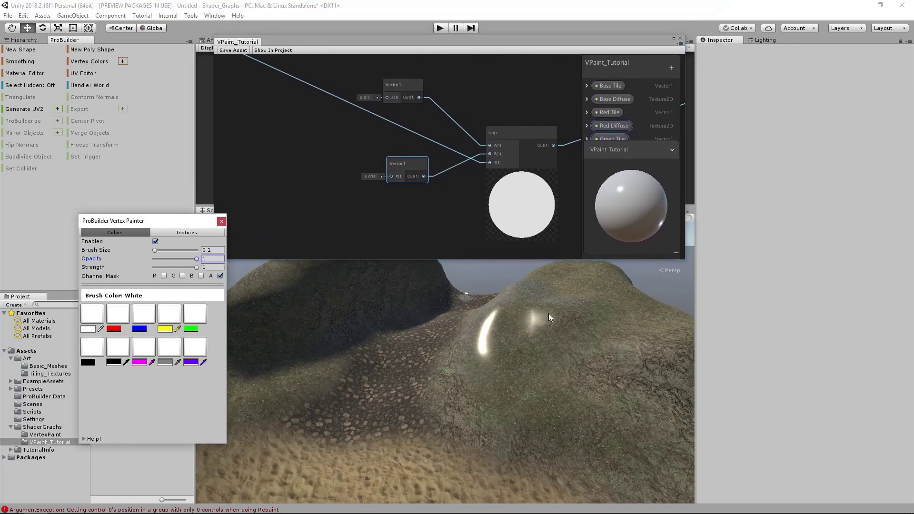
{"action": "left_click_drag", "start_coordinate": [525, 327], "coordinate": [541, 352], "text": "alt"}
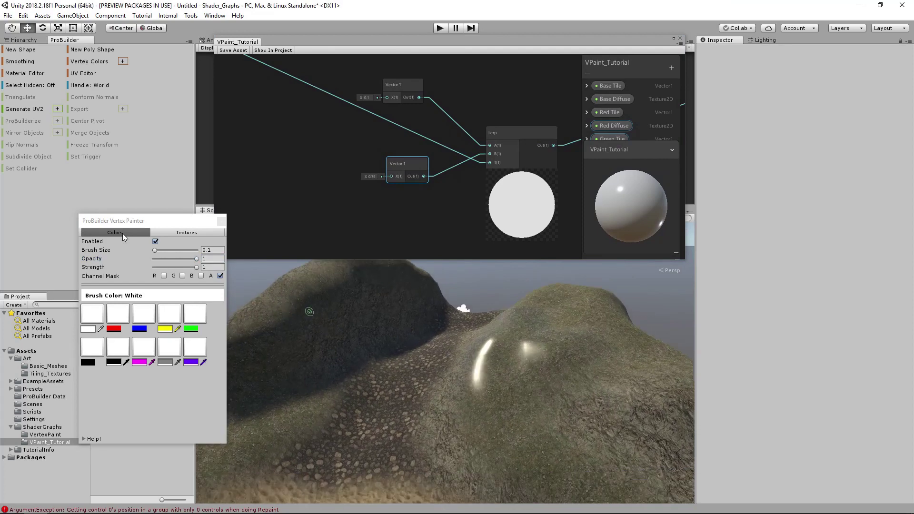
{"action": "left_click", "coordinate": [221, 223]}
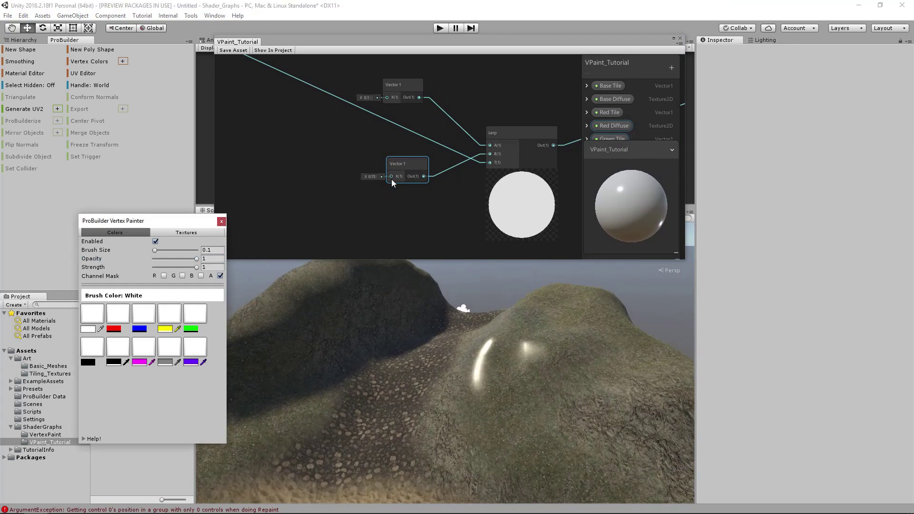
{"action": "left_click", "coordinate": [222, 223]}
Maximize the graph window, then move the blackboard up and enlarge it to list all properties.
{"action": "scroll", "coordinate": [419, 191], "scroll_direction": "down", "scroll_amount": 5}
{"action": "scroll", "coordinate": [476, 226], "scroll_direction": "up", "scroll_amount": 5}
{"action": "scroll", "coordinate": [382, 216], "scroll_direction": "down", "scroll_amount": 3}
{"action": "left_click_drag", "start_coordinate": [491, 260], "coordinate": [490, 260]}
{"action": "left_click_drag", "start_coordinate": [457, 238], "coordinate": [445, 224]}
{"action": "scroll", "coordinate": [450, 214], "scroll_direction": "up", "scroll_amount": 5}
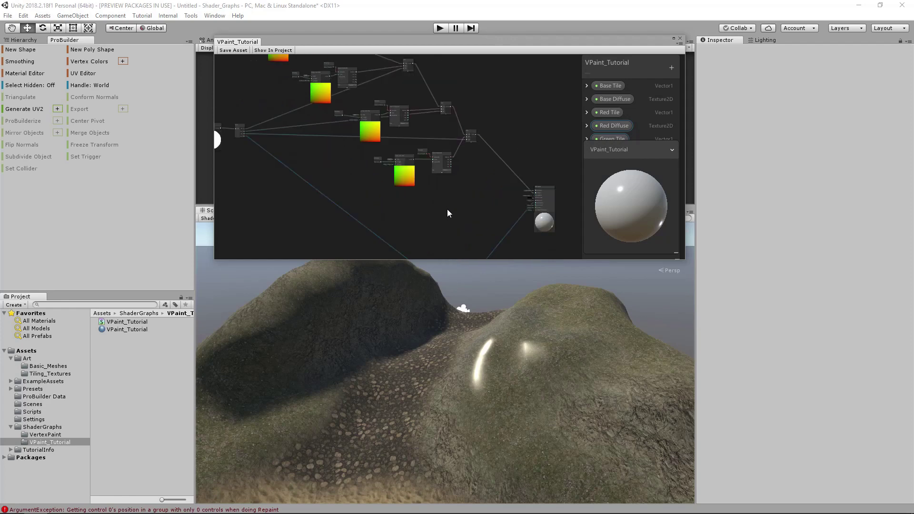
{"action": "left_click", "coordinate": [674, 39]}
{"action": "scroll", "coordinate": [463, 237], "scroll_direction": "up", "scroll_amount": 6}
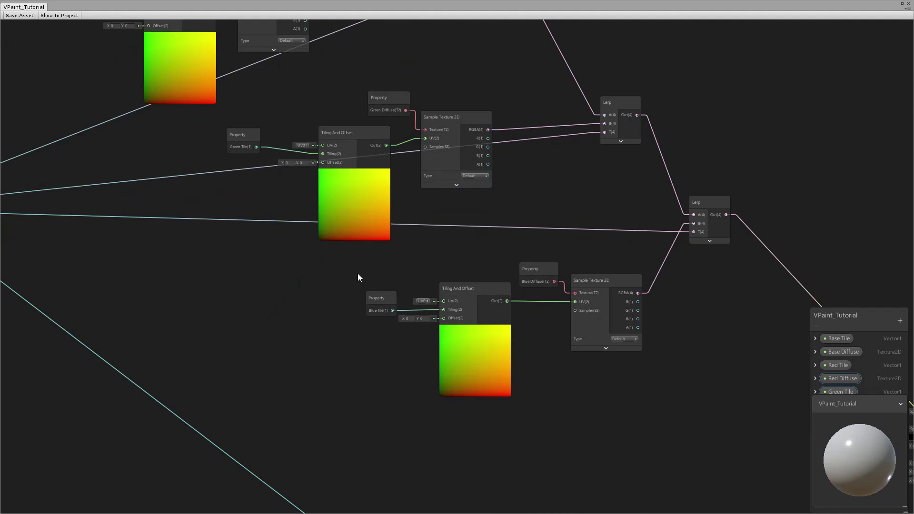
{"action": "left_click_drag", "start_coordinate": [831, 316], "coordinate": [832, 38]}
{"action": "left_click", "coordinate": [904, 234]}
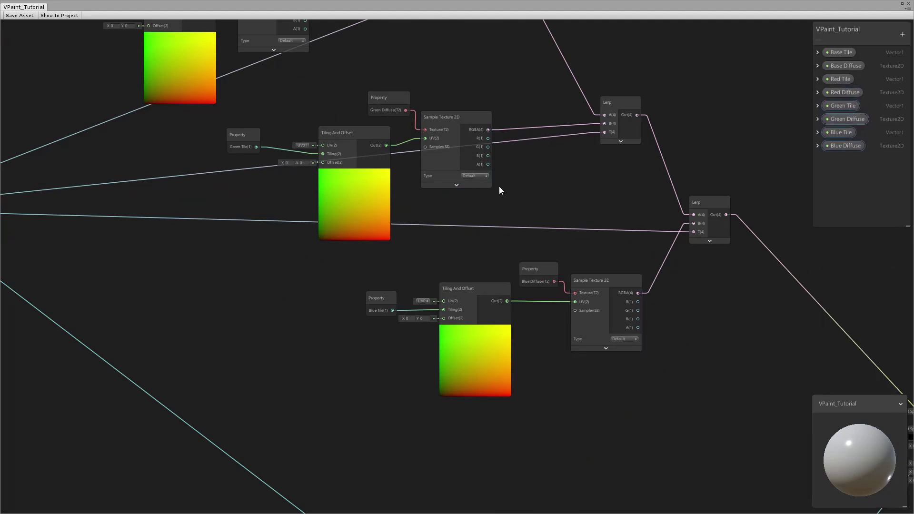
Add a Lerp node between the last colour Lerp and the PBR Master.
{"action": "middle_click_drag", "start_coordinate": [382, 140], "coordinate": [273, 107]}
{"action": "middle_click_drag", "start_coordinate": [598, 313], "coordinate": [478, 228]}
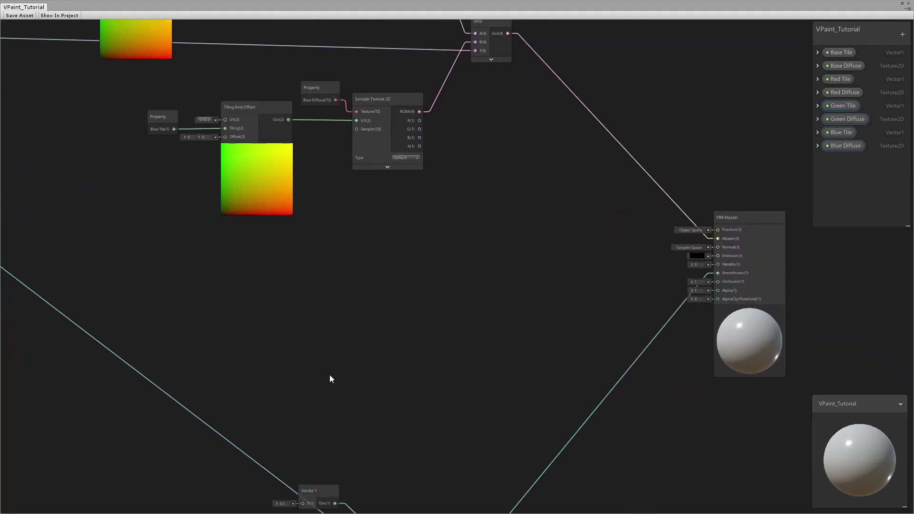
{"action": "key", "text": "space"}
{"action": "type", "text": "lerp"}
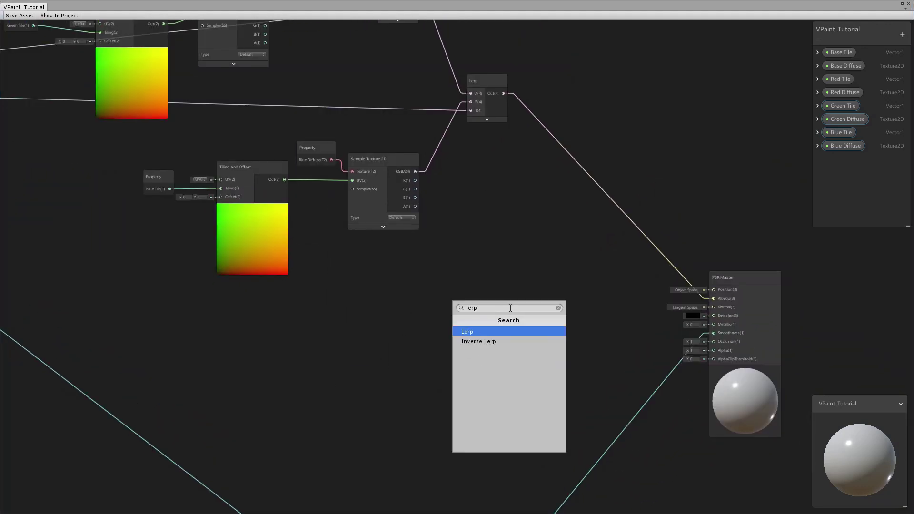
{"action": "left_click", "coordinate": [496, 332]}
{"action": "left_click_drag", "start_coordinate": [540, 311], "coordinate": [526, 263]}
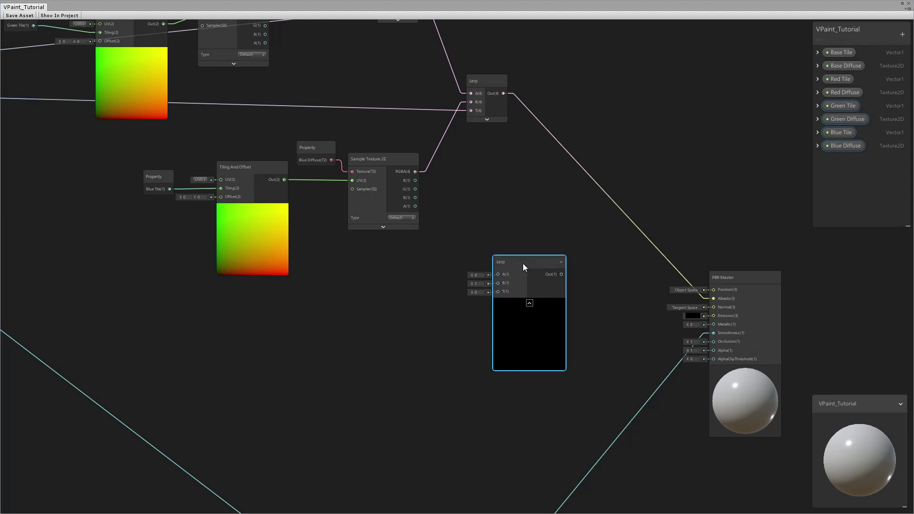
{"action": "left_click_drag", "start_coordinate": [524, 265], "coordinate": [541, 262]}
Shift the new Lerp node slightly and connect the last colour Lerp's output to its A input.
{"action": "middle_click_drag", "start_coordinate": [539, 189], "coordinate": [507, 221]}
{"action": "left_click_drag", "start_coordinate": [519, 288], "coordinate": [548, 257]}
{"action": "left_click_drag", "start_coordinate": [473, 125], "coordinate": [504, 271]}
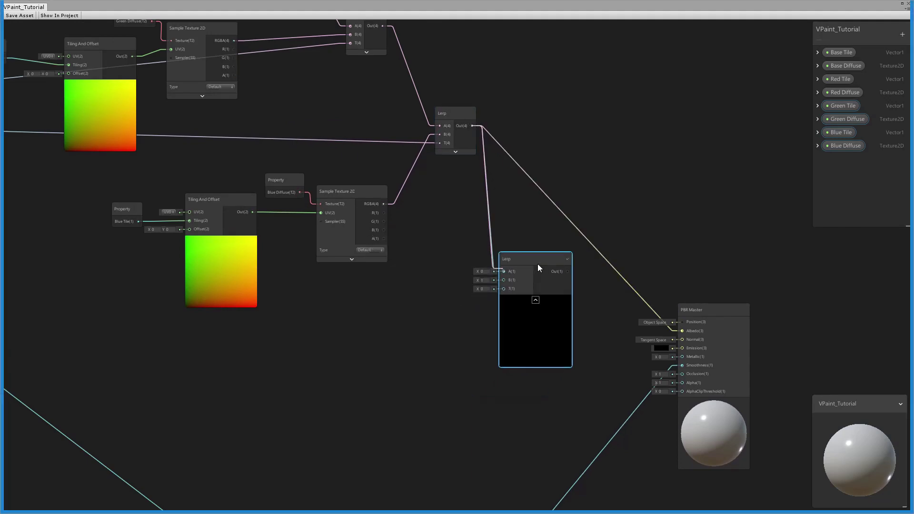
Examine the chain of Base, Red, Green and Blue texture samples and Lerps feeding the new Lerp node.
{"action": "middle_click_drag", "start_coordinate": [271, 23], "coordinate": [299, 122]}
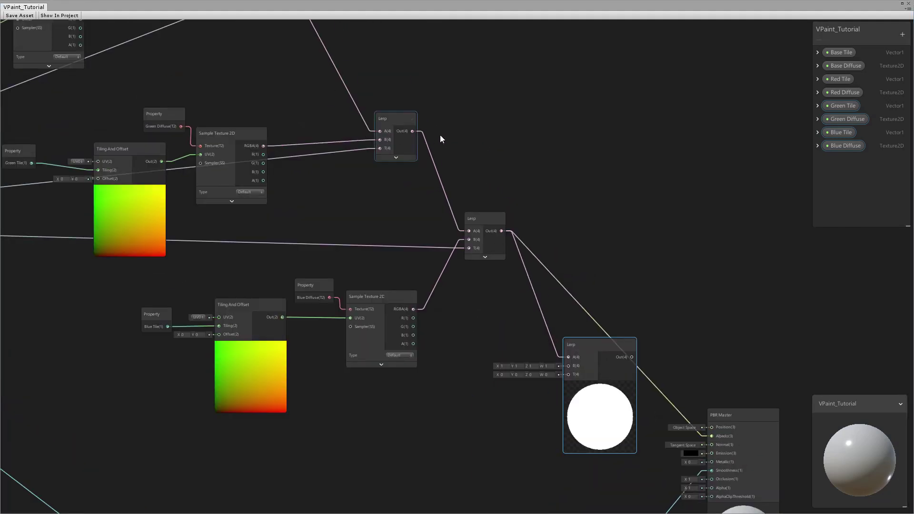
{"action": "middle_click_drag", "start_coordinate": [557, 303], "coordinate": [533, 253]}
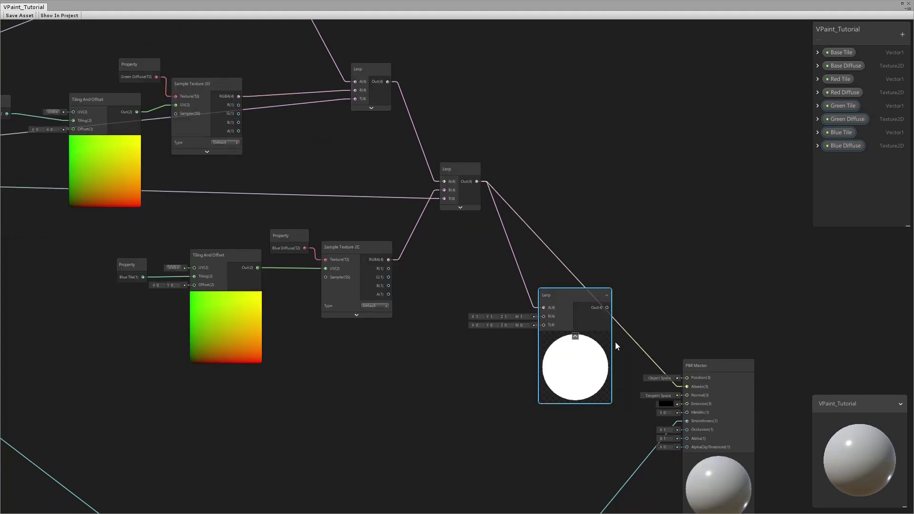
{"action": "middle_click_drag", "start_coordinate": [461, 205], "coordinate": [486, 229]}
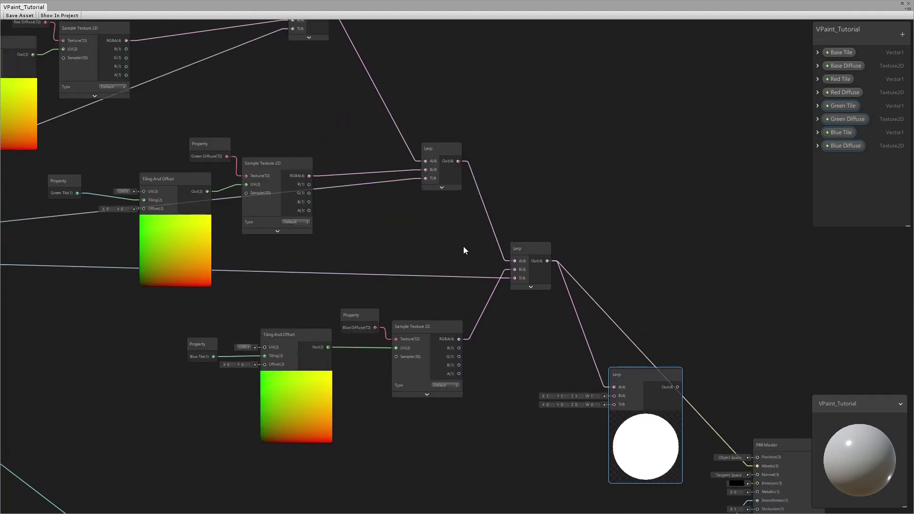
{"action": "middle_click_drag", "start_coordinate": [430, 213], "coordinate": [404, 320]}
{"action": "middle_click_drag", "start_coordinate": [394, 218], "coordinate": [387, 320]}
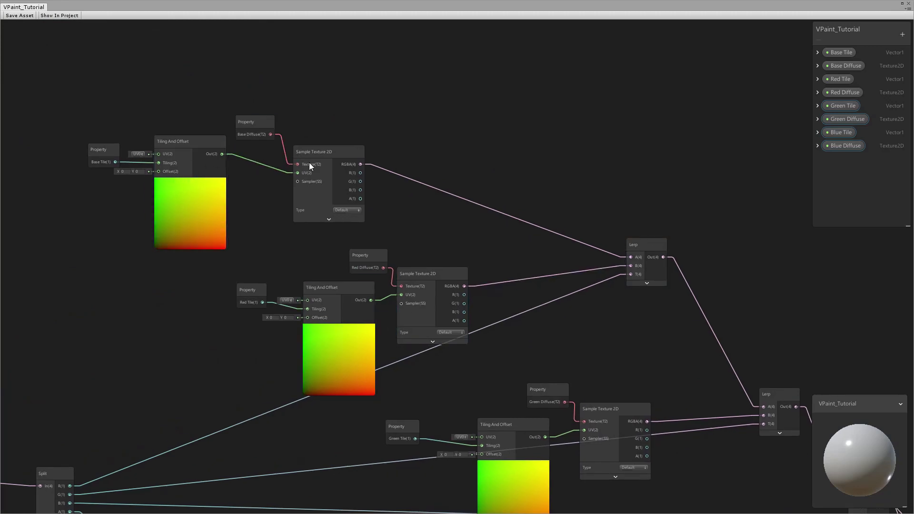
{"action": "middle_click_drag", "start_coordinate": [682, 385], "coordinate": [433, 215]}
{"action": "middle_click_drag", "start_coordinate": [567, 332], "coordinate": [384, 150]}
{"action": "left_click_drag", "start_coordinate": [553, 269], "coordinate": [535, 299]}
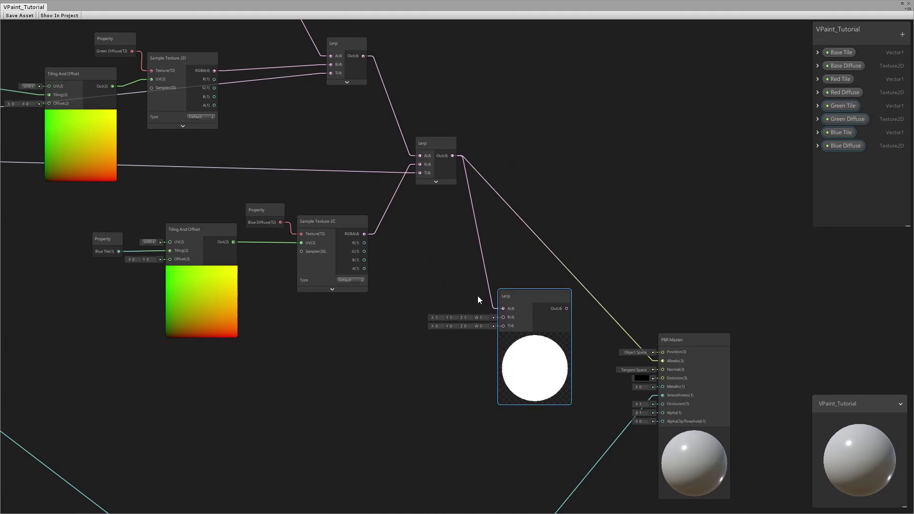
{"action": "middle_click_drag", "start_coordinate": [464, 337], "coordinate": [478, 309]}
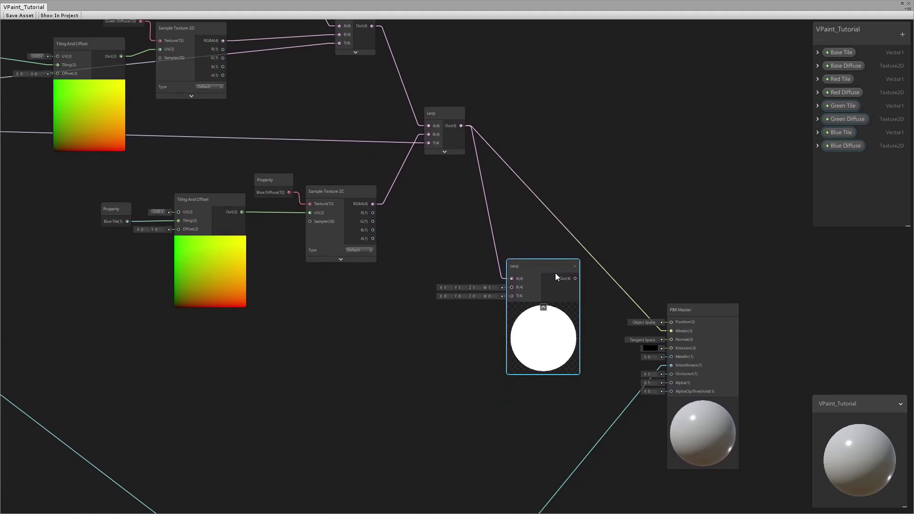
Move the new Lerp node beside the Split node and connect Split's A output to its T input.
{"action": "scroll", "coordinate": [430, 339], "scroll_direction": "down", "scroll_amount": 2}
{"action": "middle_click_drag", "start_coordinate": [430, 335], "coordinate": [533, 326]}
{"action": "scroll", "coordinate": [281, 265], "scroll_direction": "up", "scroll_amount": 1}
{"action": "scroll", "coordinate": [169, 233], "scroll_direction": "up", "scroll_amount": 2}
{"action": "left_click", "coordinate": [213, 240]}
{"action": "scroll", "coordinate": [303, 263], "scroll_direction": "down", "scroll_amount": 4}
{"action": "left_click_drag", "start_coordinate": [691, 314], "coordinate": [255, 189]}
{"action": "scroll", "coordinate": [226, 221], "scroll_direction": "up", "scroll_amount": 3}
{"action": "left_click_drag", "start_coordinate": [309, 223], "coordinate": [328, 273]}
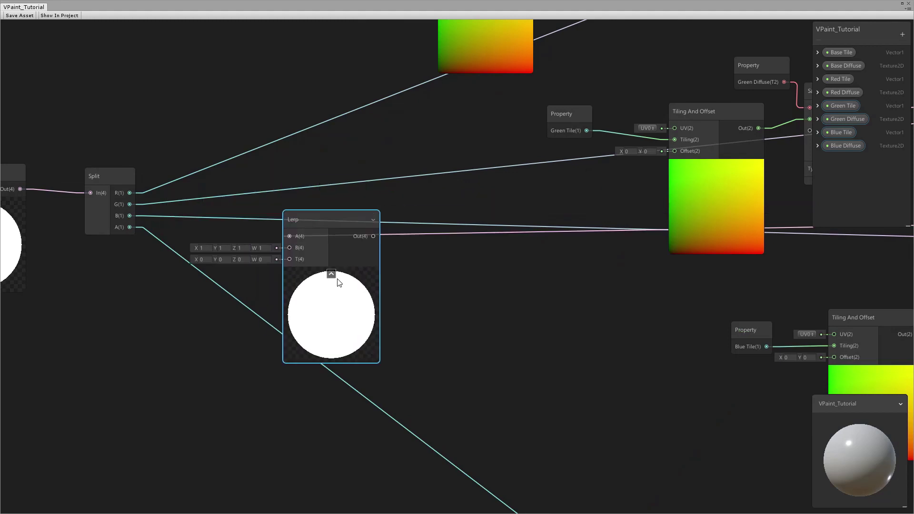
{"action": "left_click_drag", "start_coordinate": [130, 227], "coordinate": [289, 260]}
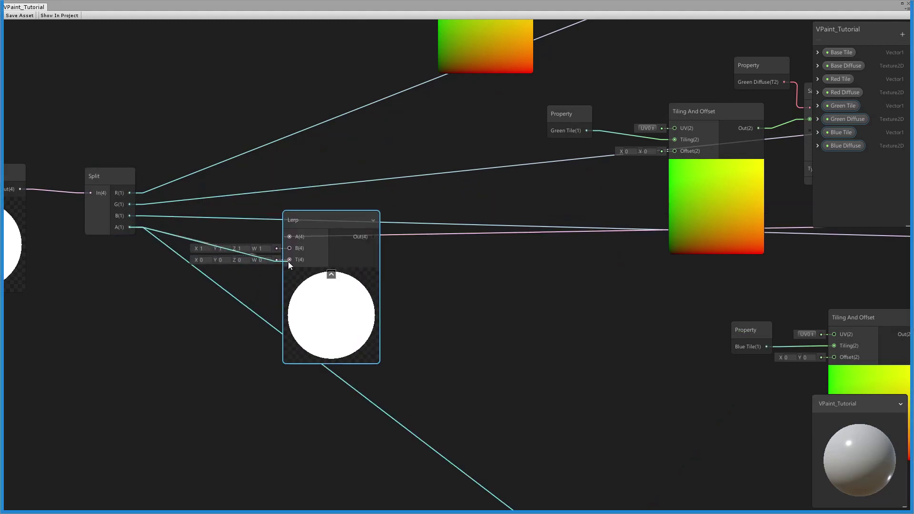
Move the alpha-driven Lerp node back between the last colour Lerp and the PBR Master.
{"action": "scroll", "coordinate": [289, 265], "scroll_direction": "down", "scroll_amount": 3}
{"action": "scroll", "coordinate": [152, 237], "scroll_direction": "down", "scroll_amount": 2}
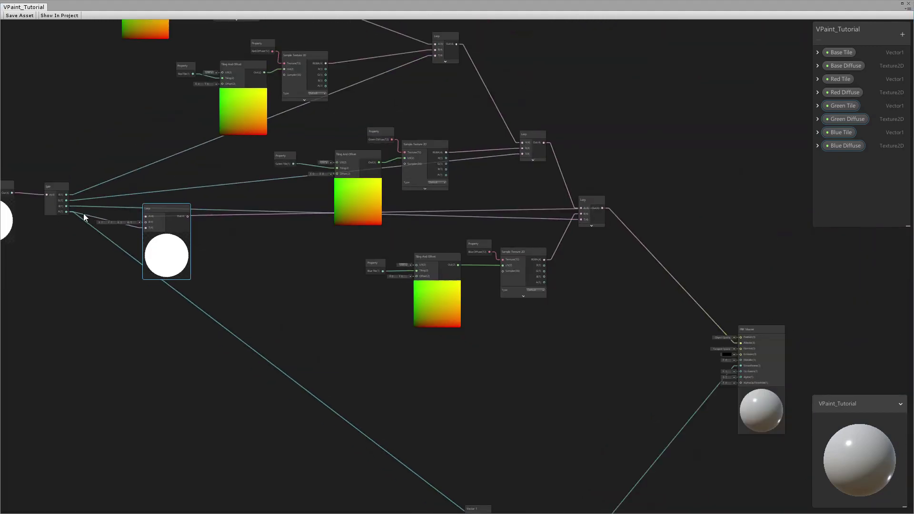
{"action": "left_click_drag", "start_coordinate": [170, 217], "coordinate": [662, 353]}
{"action": "scroll", "coordinate": [660, 358], "scroll_direction": "up", "scroll_amount": 5}
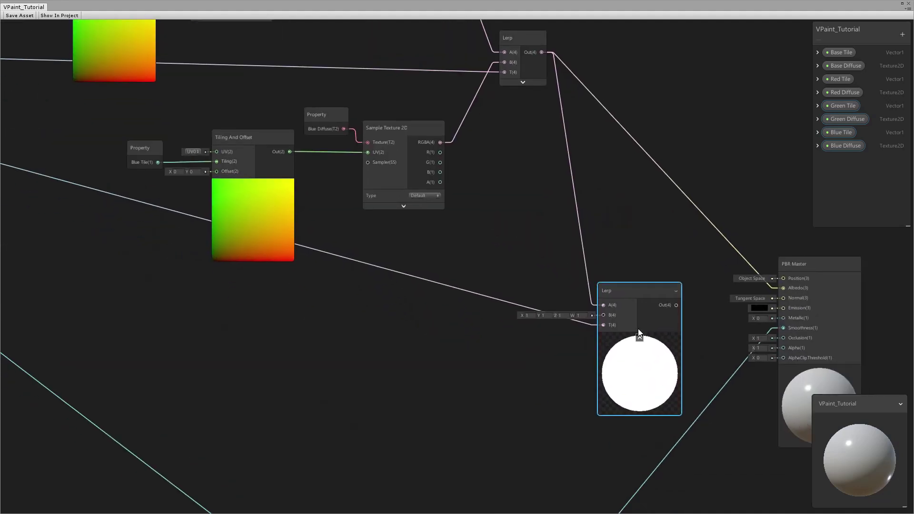
Fine-tune the alpha-driven Lerp node's position between the last colour Lerp and the PBR Master.
{"action": "scroll", "coordinate": [626, 316], "scroll_direction": "up", "scroll_amount": 2}
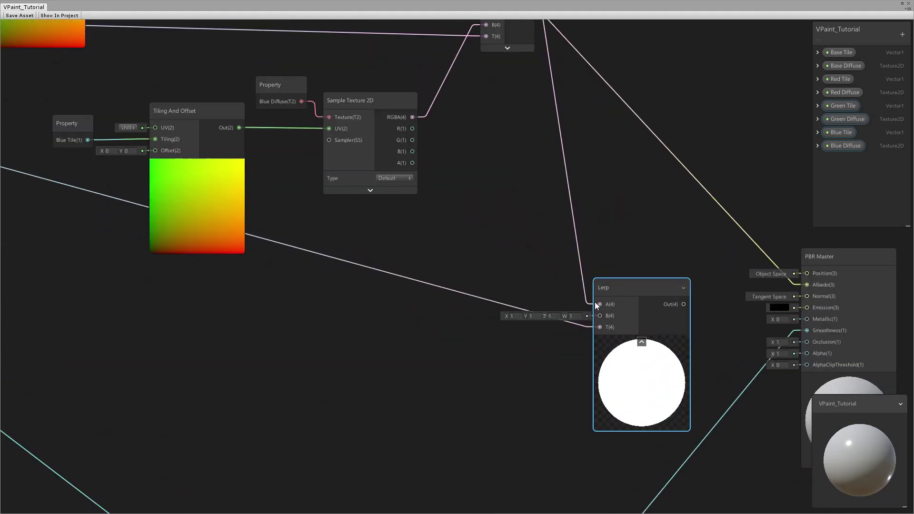
{"action": "left_click_drag", "start_coordinate": [634, 289], "coordinate": [643, 285]}
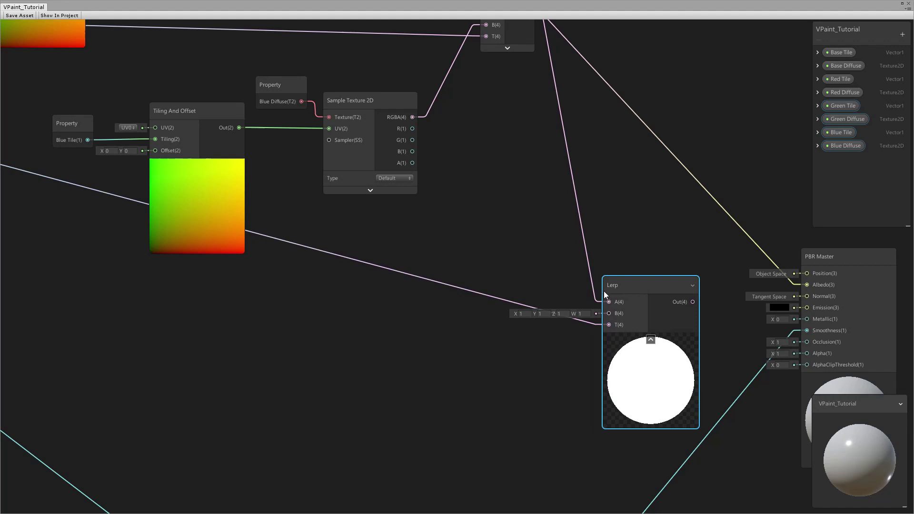
{"action": "middle_click_drag", "start_coordinate": [524, 37], "coordinate": [572, 148]}
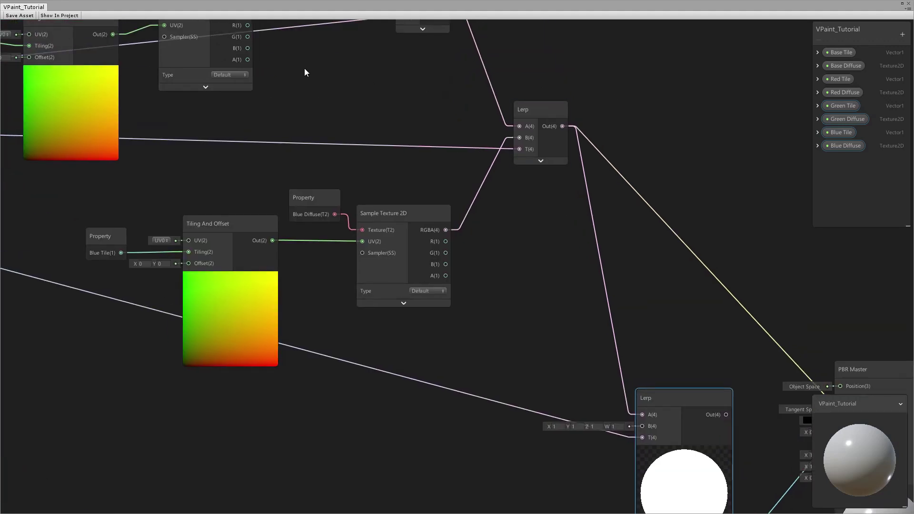
{"action": "middle_click_drag", "start_coordinate": [659, 407], "coordinate": [596, 273]}
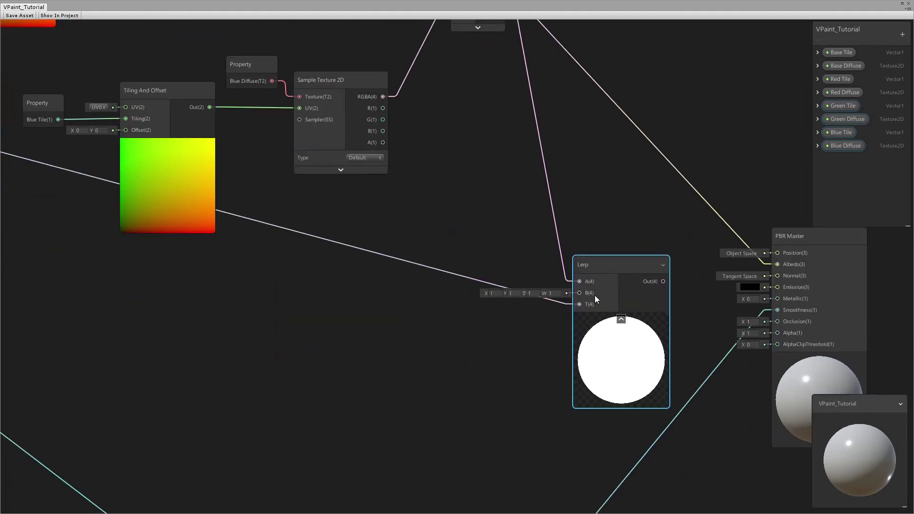
{"action": "left_click_drag", "start_coordinate": [600, 274], "coordinate": [590, 265]}
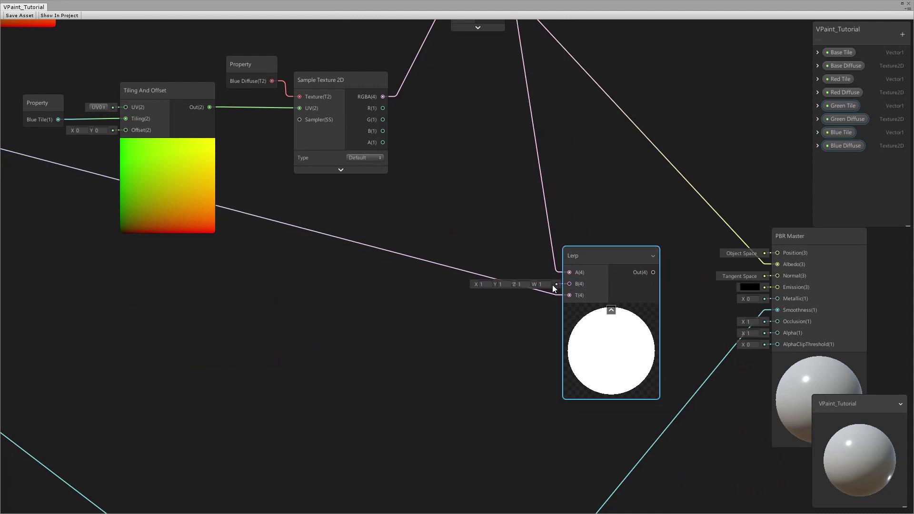
{"action": "middle_click_drag", "start_coordinate": [385, 308], "coordinate": [459, 321]}
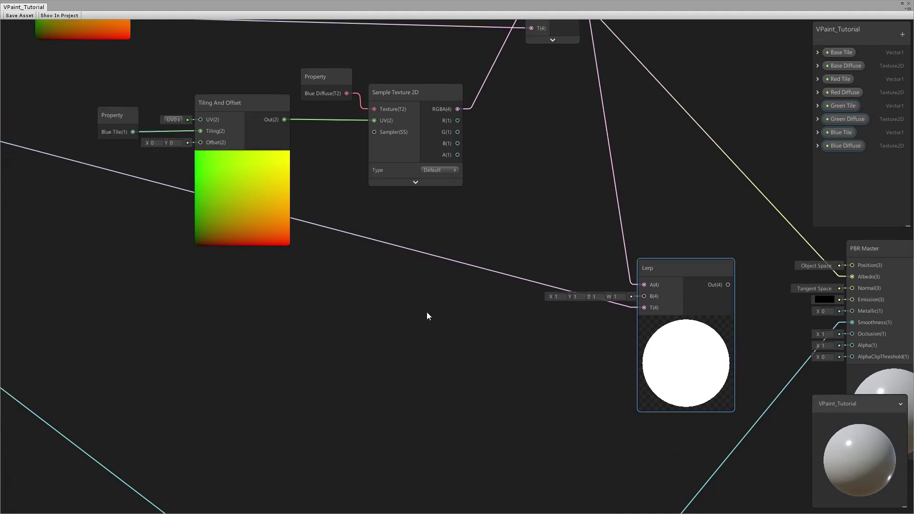
Add a Multiply node and place it just before the alpha-driven Lerp node.
{"action": "key", "text": "space"}
{"action": "type", "text": "multi"}
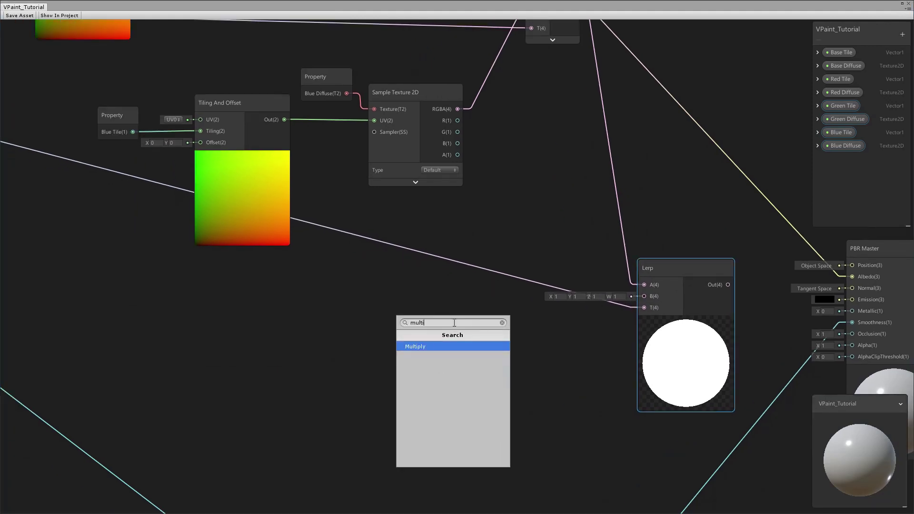
{"action": "left_click", "coordinate": [427, 347]}
{"action": "left_click_drag", "start_coordinate": [492, 332], "coordinate": [537, 257]}
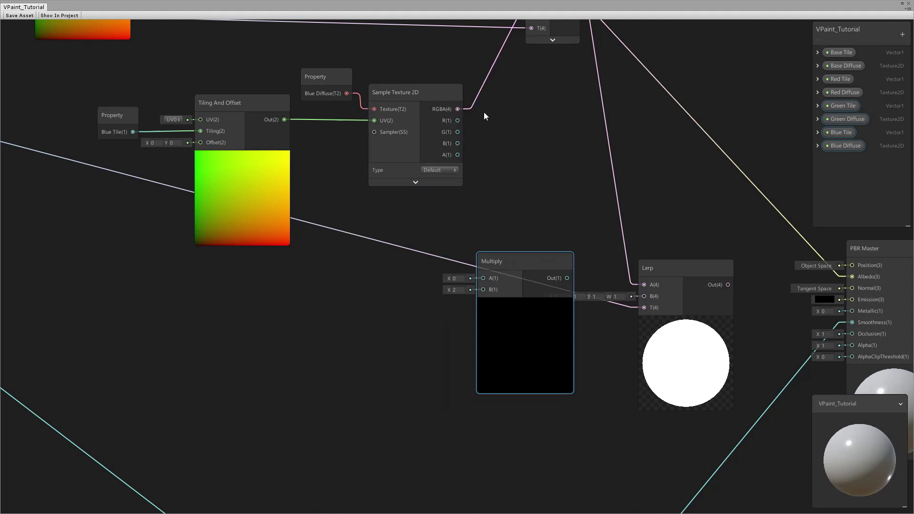
{"action": "middle_click_drag", "start_coordinate": [557, 74], "coordinate": [463, 152]}
{"action": "scroll", "coordinate": [484, 83], "scroll_direction": "down", "scroll_amount": 10}
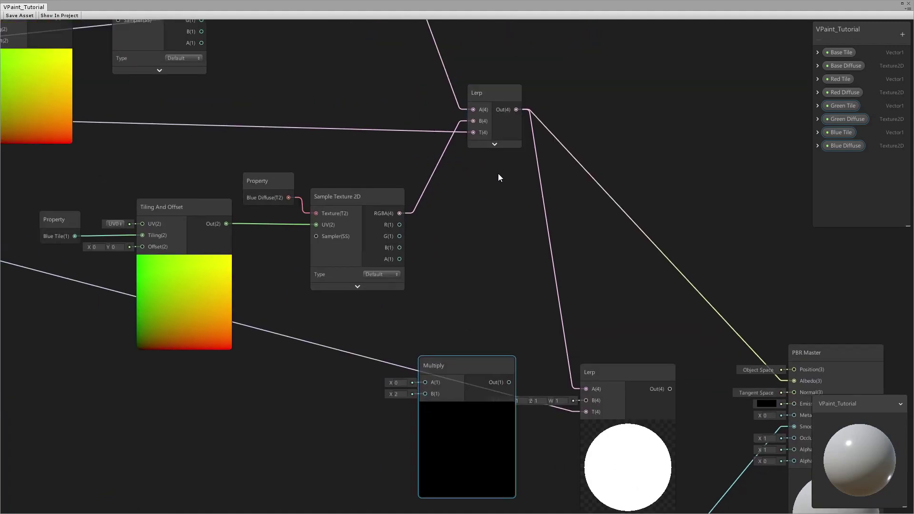
{"action": "left_click_drag", "start_coordinate": [464, 255], "coordinate": [478, 237]}
{"action": "left_click", "coordinate": [478, 236]}
{"action": "scroll", "coordinate": [506, 353], "scroll_direction": "up", "scroll_amount": 3}
{"action": "left_click_drag", "start_coordinate": [523, 364], "coordinate": [519, 340]}
{"action": "scroll", "coordinate": [464, 257], "scroll_direction": "up", "scroll_amount": 1}
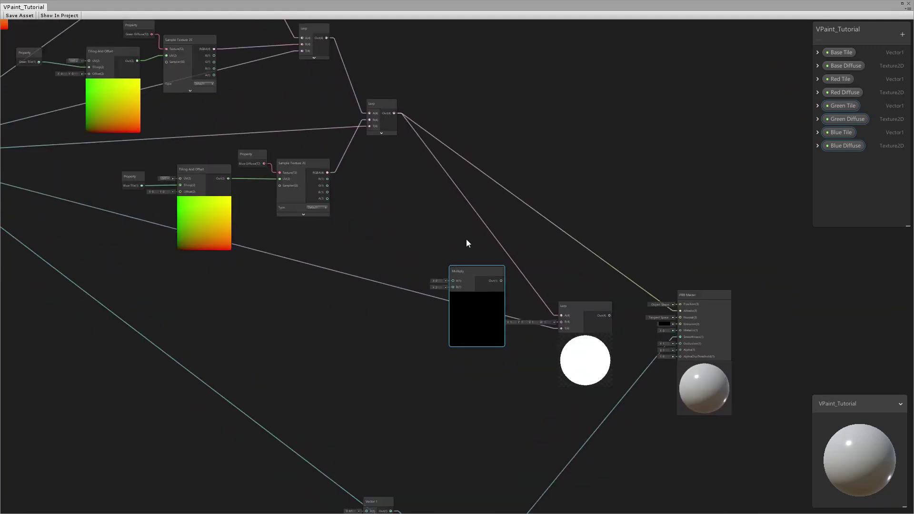
Connect the last colour Lerp's output to Multiply's A input and adjust the Multiply node's position.
{"action": "left_click_drag", "start_coordinate": [395, 114], "coordinate": [453, 283]}
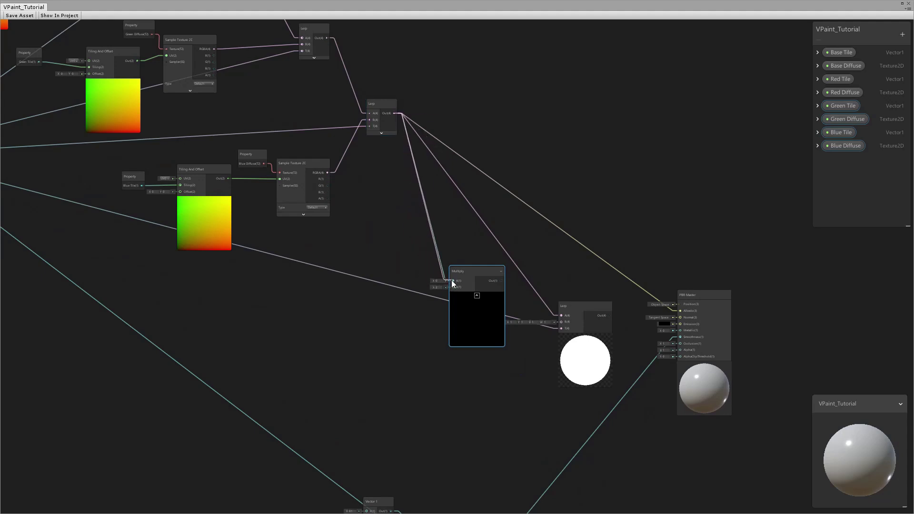
{"action": "middle_click_drag", "start_coordinate": [154, 23], "coordinate": [263, 147]}
{"action": "middle_click_drag", "start_coordinate": [494, 270], "coordinate": [357, 161]}
{"action": "scroll", "coordinate": [490, 293], "scroll_direction": "up", "scroll_amount": 1}
{"action": "left_click_drag", "start_coordinate": [461, 286], "coordinate": [436, 251]}
{"action": "middle_click_drag", "start_coordinate": [468, 252], "coordinate": [534, 246]}
{"action": "scroll", "coordinate": [526, 245], "scroll_direction": "up", "scroll_amount": 1}
{"action": "left_click_drag", "start_coordinate": [504, 242], "coordinate": [508, 242]}
{"action": "middle_click_drag", "start_coordinate": [383, 291], "coordinate": [437, 295]}
{"action": "scroll", "coordinate": [436, 296], "scroll_direction": "up", "scroll_amount": 1}
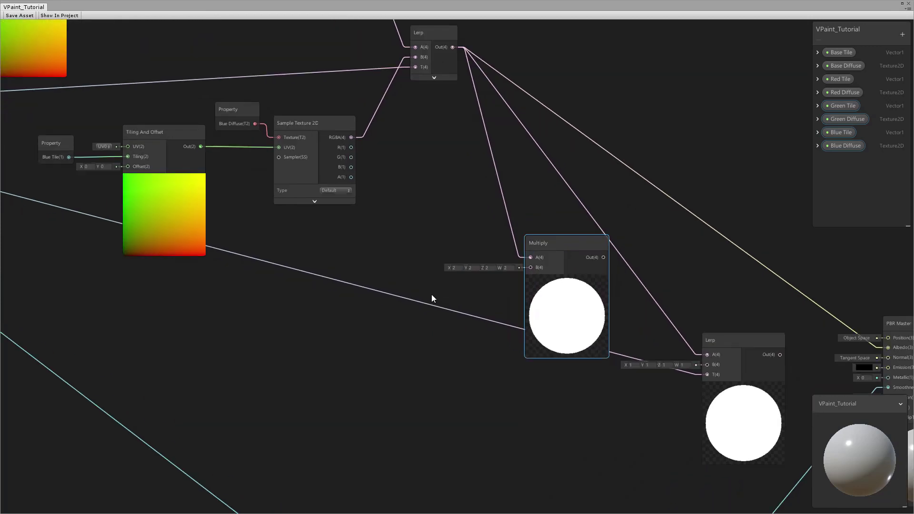
{"action": "left_click", "coordinate": [401, 327]}
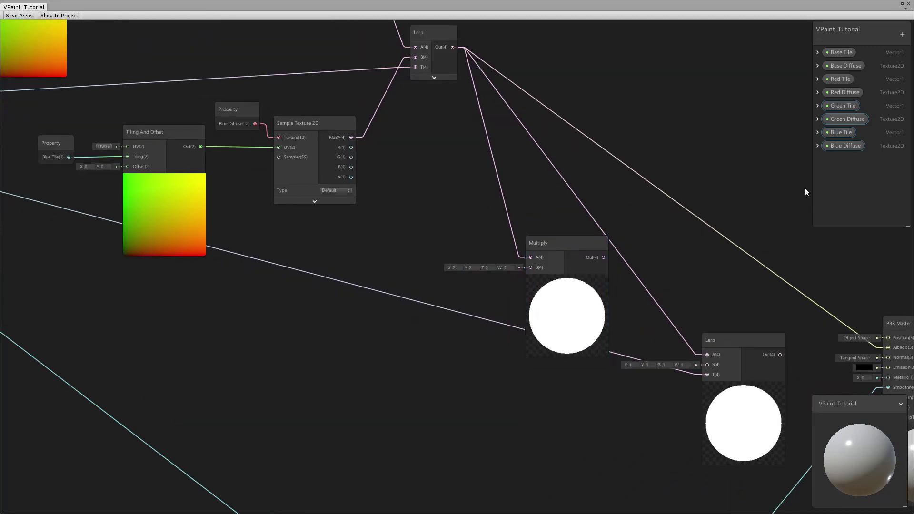
Add an exposed Color property named Wet Tint to the blackboard with a grey default of 989898.
{"action": "left_click", "coordinate": [903, 35]}
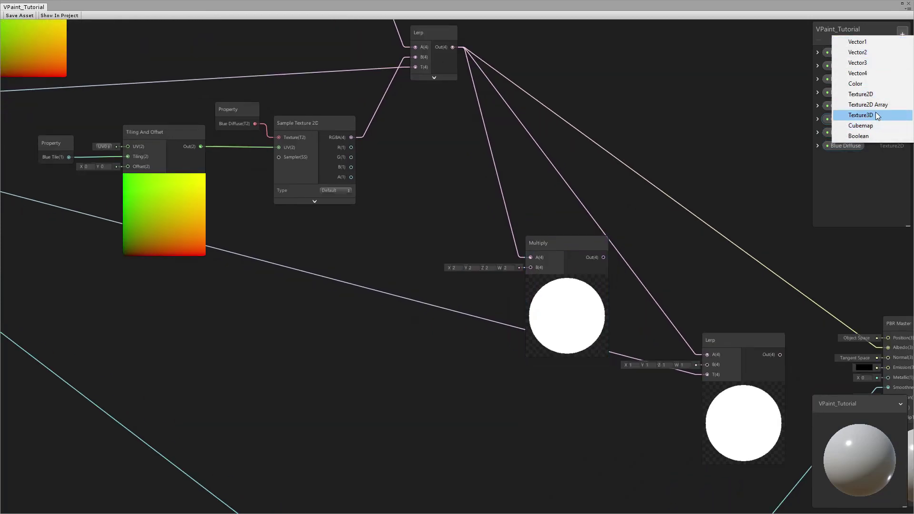
{"action": "left_click", "coordinate": [872, 85]}
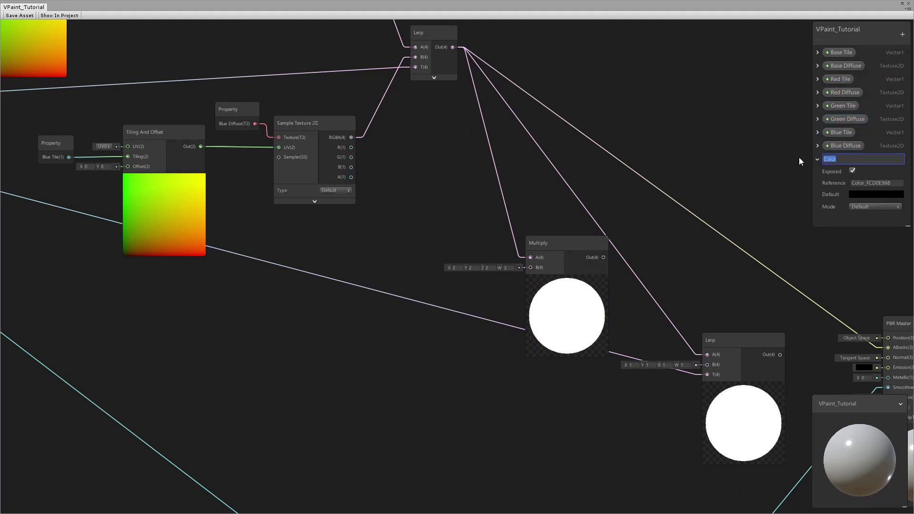
{"action": "type", "text": "Wet Tint"}
{"action": "left_click", "coordinate": [870, 195]}
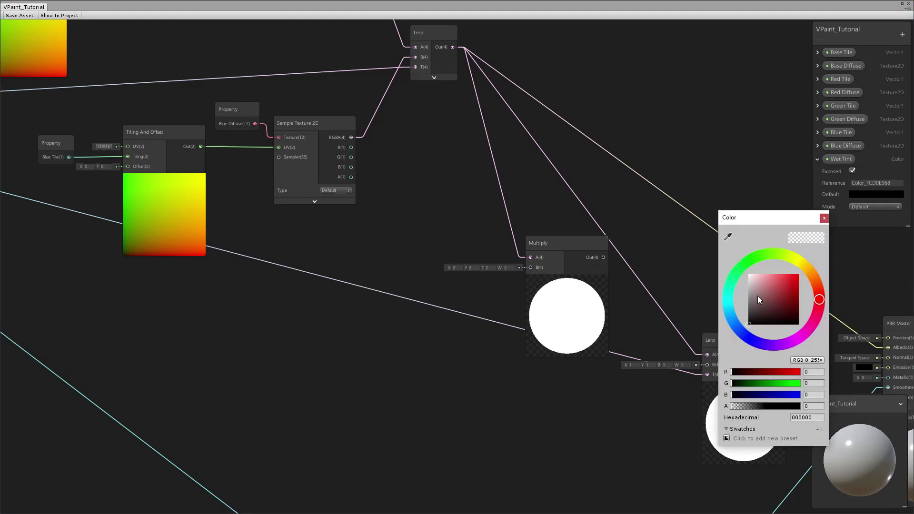
{"action": "left_click_drag", "start_coordinate": [758, 296], "coordinate": [739, 296]}
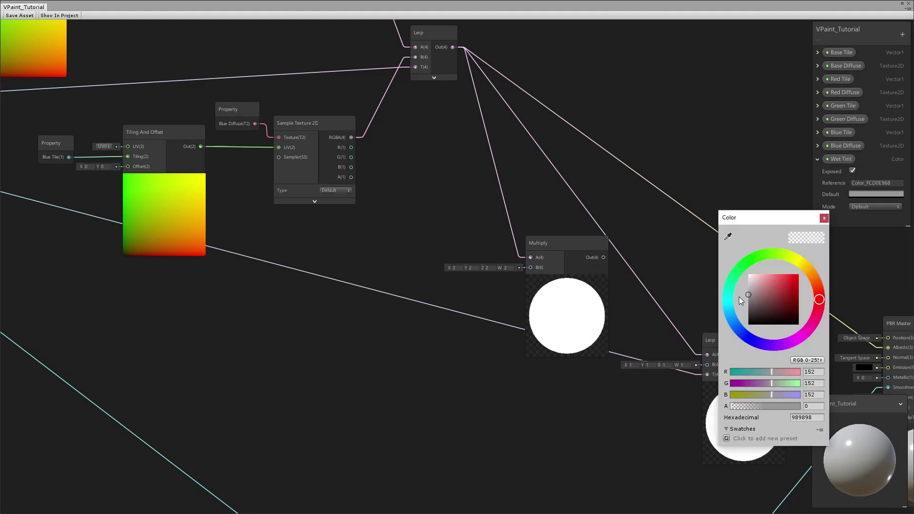
{"action": "left_click", "coordinate": [825, 219]}
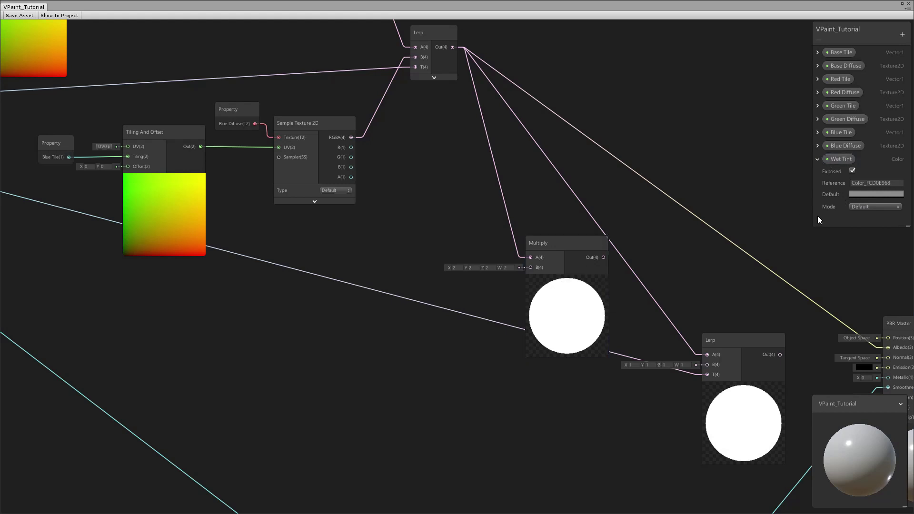
{"action": "left_click", "coordinate": [851, 169]}
{"action": "left_click", "coordinate": [850, 169]}
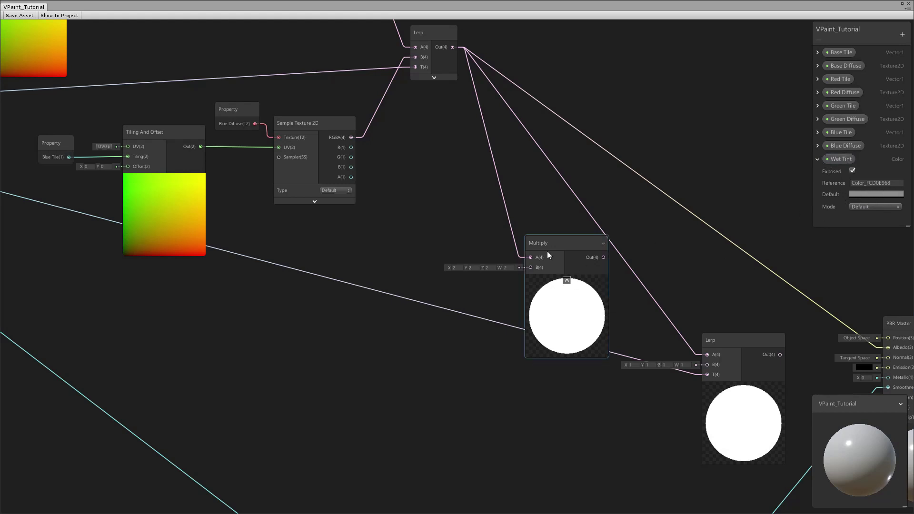
Place the Wet Tint property in the graph, connect it to Multiply's B input and reposition the Multiply node.
{"action": "left_click_drag", "start_coordinate": [565, 242], "coordinate": [574, 241]}
{"action": "left_click", "coordinate": [470, 295]}
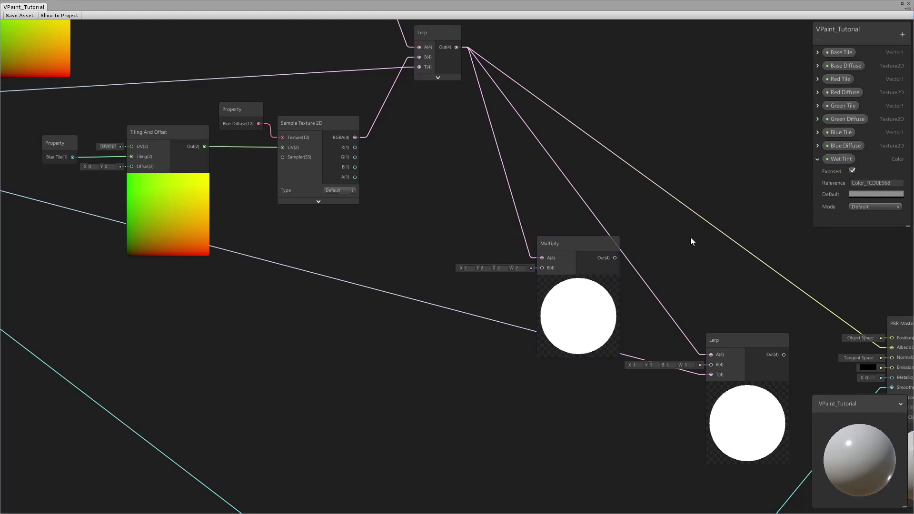
{"action": "left_click", "coordinate": [818, 160]}
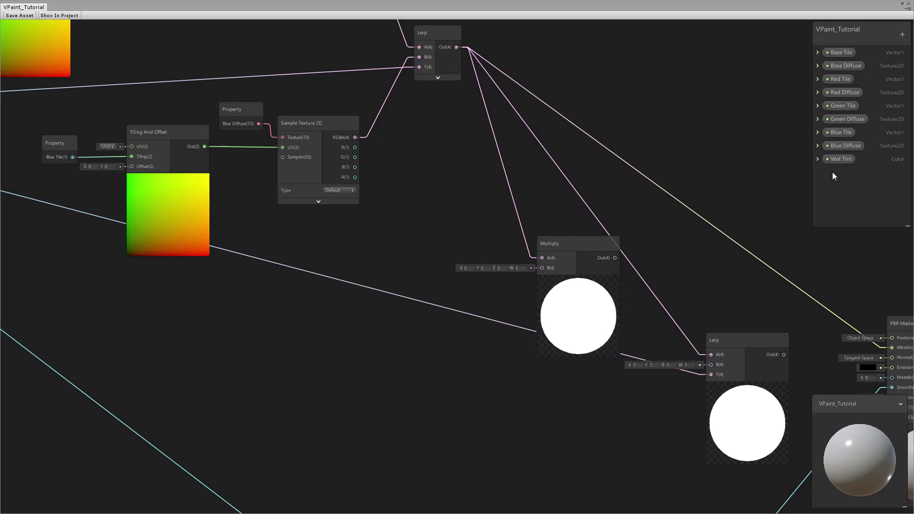
{"action": "left_click_drag", "start_coordinate": [467, 270], "coordinate": [542, 268]}
{"action": "left_click_drag", "start_coordinate": [579, 243], "coordinate": [541, 253]}
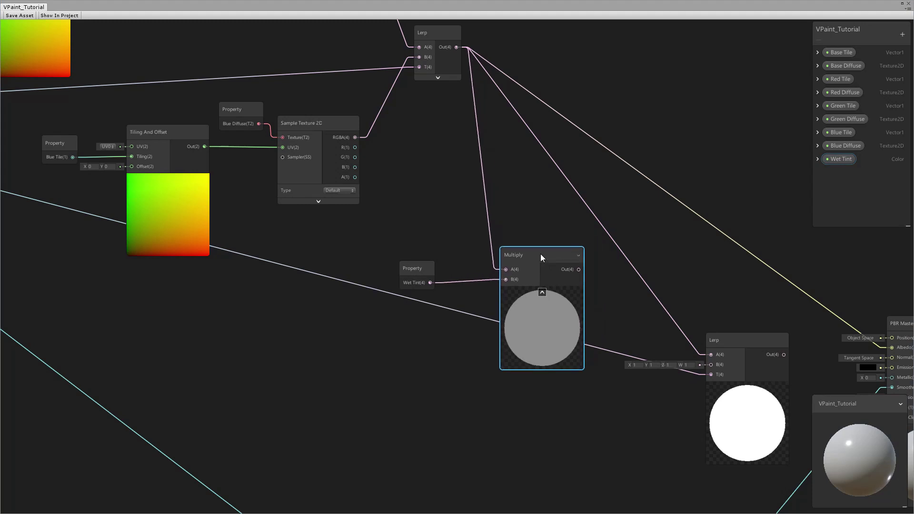
Connect Multiply's output to the alpha-driven Lerp's B input and shift that Lerp slightly.
{"action": "key", "text": "f"}
{"action": "left_click_drag", "start_coordinate": [445, 222], "coordinate": [579, 318]}
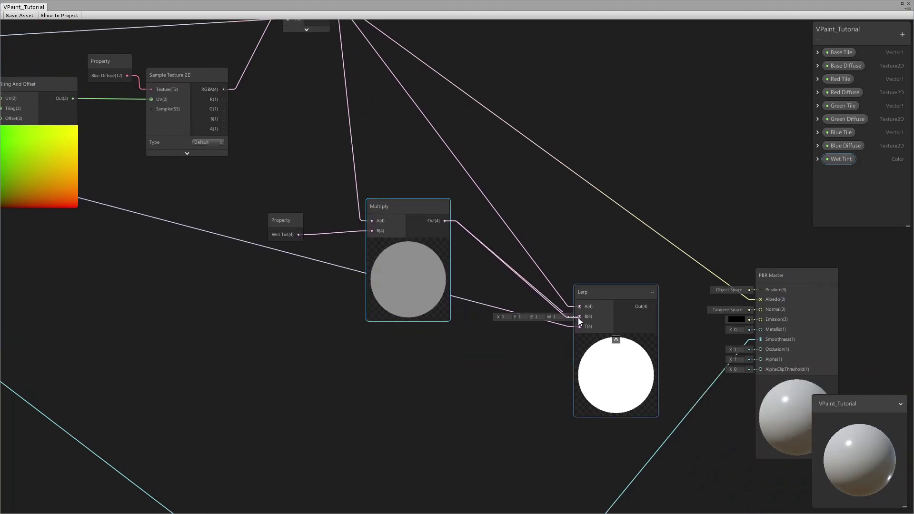
{"action": "left_click_drag", "start_coordinate": [619, 293], "coordinate": [601, 274]}
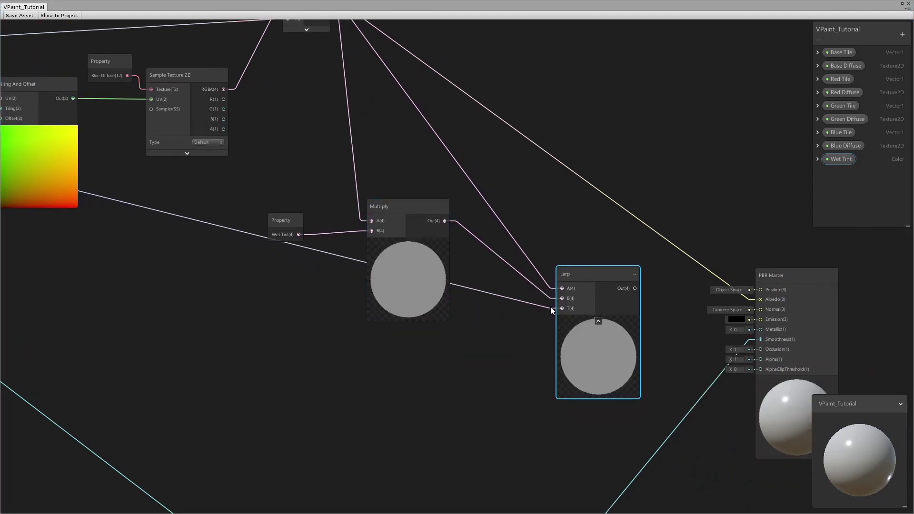
Rearrange the Multiply and Wet Tint nodes below the Split-to-Lerp connection, close to the alpha-driven Lerp node.
{"action": "left_click_drag", "start_coordinate": [402, 209], "coordinate": [424, 315]}
{"action": "left_click_drag", "start_coordinate": [279, 219], "coordinate": [333, 330]}
{"action": "middle_click_drag", "start_coordinate": [395, 318], "coordinate": [413, 354]}
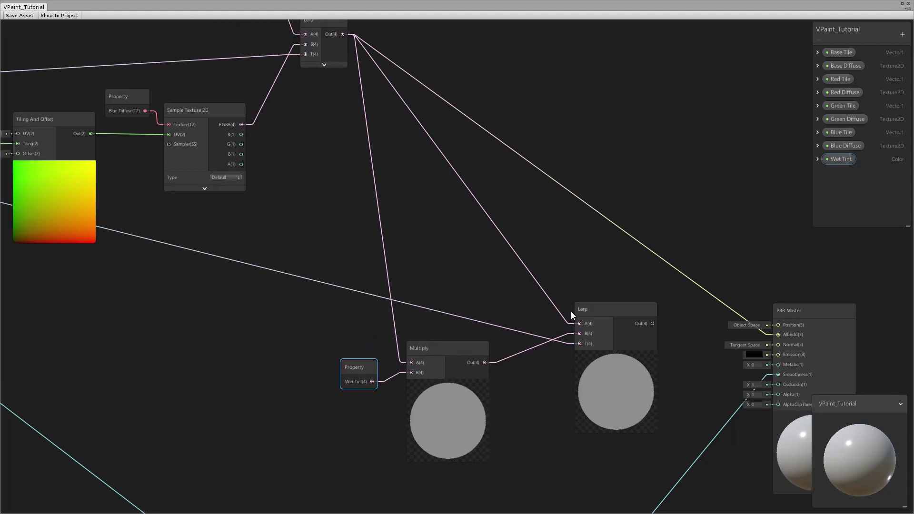
{"action": "middle_click_drag", "start_coordinate": [554, 331], "coordinate": [120, 228]}
{"action": "middle_click_drag", "start_coordinate": [782, 381], "coordinate": [220, 253]}
{"action": "middle_click_drag", "start_coordinate": [420, 317], "coordinate": [472, 344]}
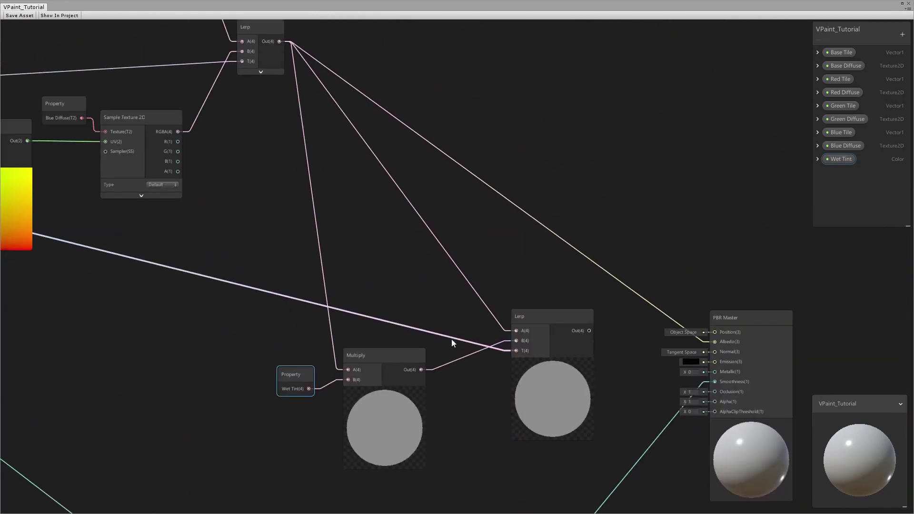
{"action": "left_click_drag", "start_coordinate": [537, 318], "coordinate": [541, 314]}
{"action": "middle_click_drag", "start_coordinate": [280, 46], "coordinate": [127, 31]}
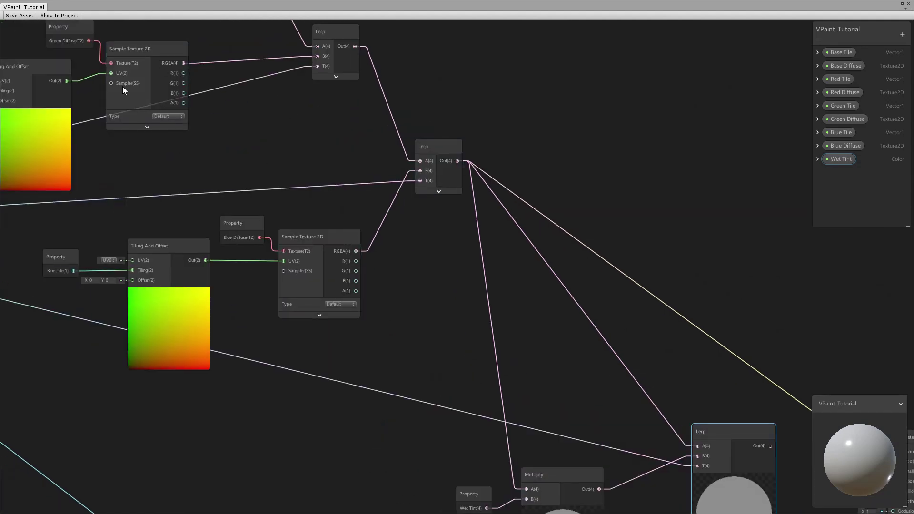
{"action": "mouse_move", "coordinate": [420, 249]}
{"action": "middle_mouse_down"}
{"action": "mouse_move", "coordinate": [421, 213]}
{"action": "mouse_move", "coordinate": [505, 263]}
{"action": "mouse_move", "coordinate": [424, 237]}
{"action": "middle_mouse_up"}
{"action": "left_click_drag", "start_coordinate": [358, 269], "coordinate": [371, 251]}
{"action": "left_click_drag", "start_coordinate": [271, 283], "coordinate": [270, 266]}
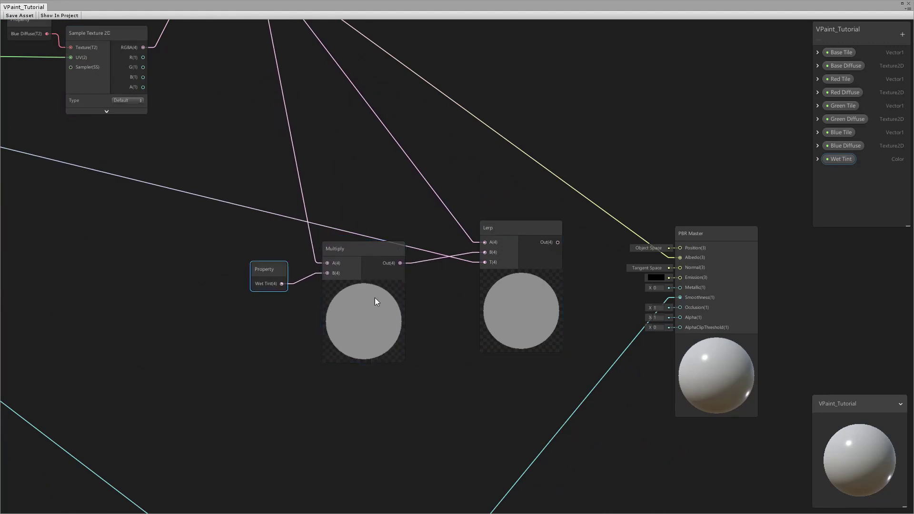
Connect the alpha-driven Lerp's output to the PBR Master's Albedo input.
{"action": "left_click", "coordinate": [818, 158]}
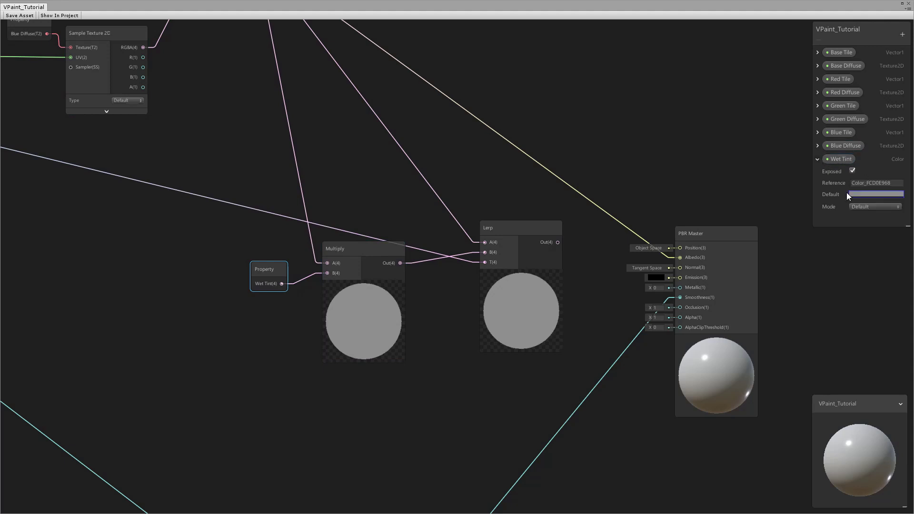
{"action": "left_click", "coordinate": [818, 159]}
{"action": "left_click_drag", "start_coordinate": [546, 226], "coordinate": [678, 259]}
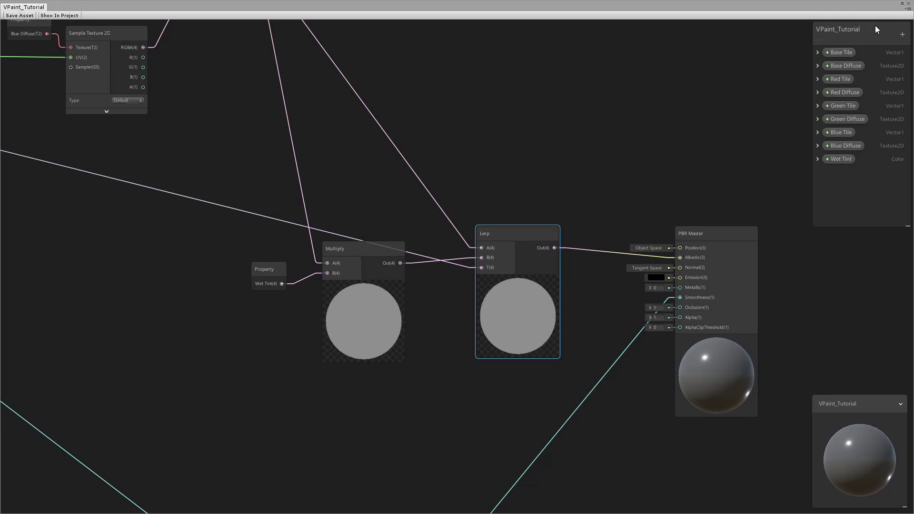
Return the shader graph window to its floating size, check the terrain behind it, and close the graph.
{"action": "left_click", "coordinate": [902, 6]}
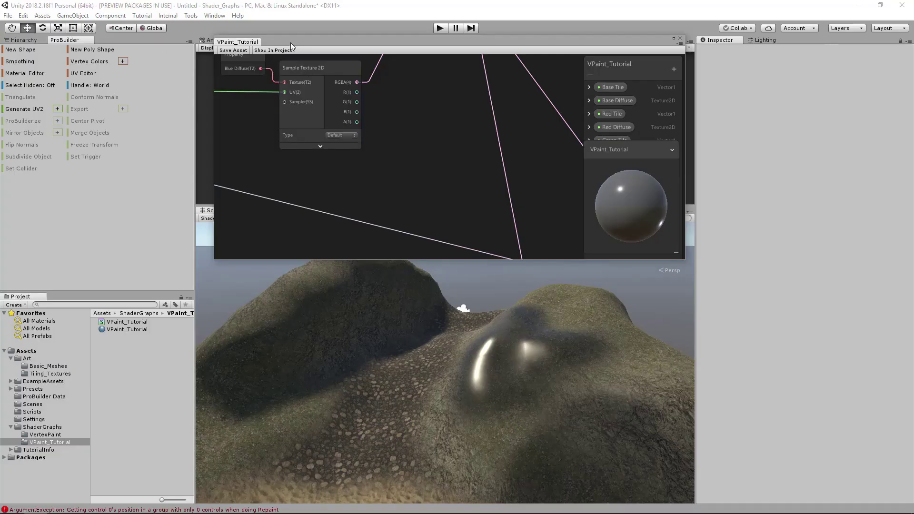
{"action": "left_click_drag", "start_coordinate": [291, 46], "coordinate": [270, 28]}
{"action": "mouse_move", "coordinate": [471, 381]}
{"action": "left_mouse_down", "text": "alt"}
{"action": "mouse_move", "coordinate": [419, 376]}
{"action": "mouse_move", "coordinate": [573, 376]}
{"action": "mouse_move", "coordinate": [454, 387]}
{"action": "mouse_move", "coordinate": [531, 337]}
{"action": "mouse_move", "coordinate": [478, 389]}
{"action": "left_mouse_up", "text": "alt"}
{"action": "left_click_drag", "start_coordinate": [257, 29], "coordinate": [294, 69]}
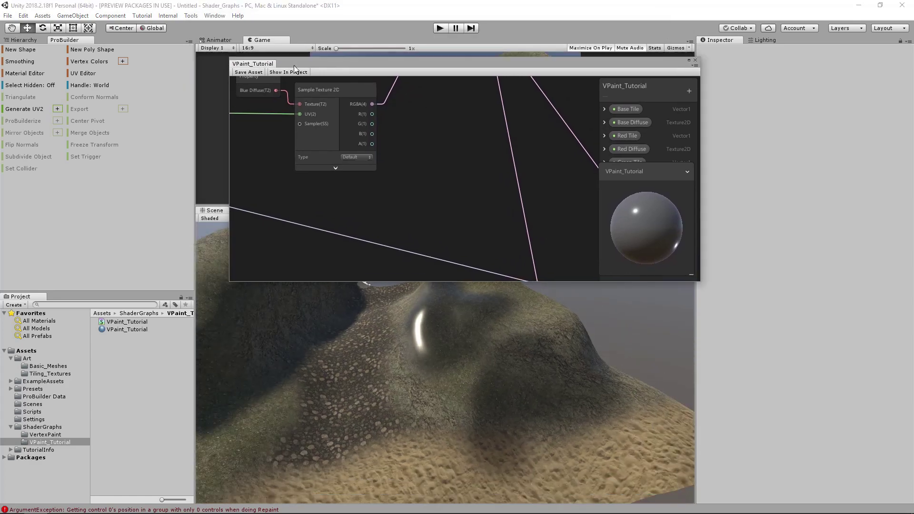
{"action": "right_click", "coordinate": [256, 65]}
{"action": "left_click", "coordinate": [284, 79]}
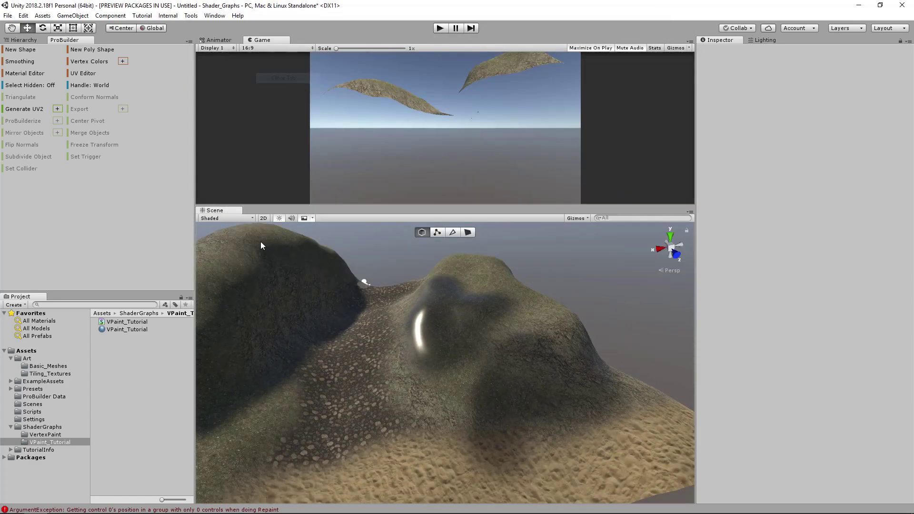
Set the VPaint_Tutorial material's Wet Tint to the grey 858585 while viewing the wet terrain area.
{"action": "left_click", "coordinate": [125, 329]}
{"action": "left_click_drag", "start_coordinate": [567, 335], "coordinate": [486, 362], "text": "alt"}
{"action": "left_click", "coordinate": [893, 243]}
{"action": "mouse_move", "coordinate": [778, 296]}
{"action": "left_mouse_down"}
{"action": "mouse_move", "coordinate": [784, 280]}
{"action": "mouse_move", "coordinate": [736, 270]}
{"action": "left_mouse_up"}
{"action": "left_click_drag", "start_coordinate": [729, 291], "coordinate": [701, 299]}
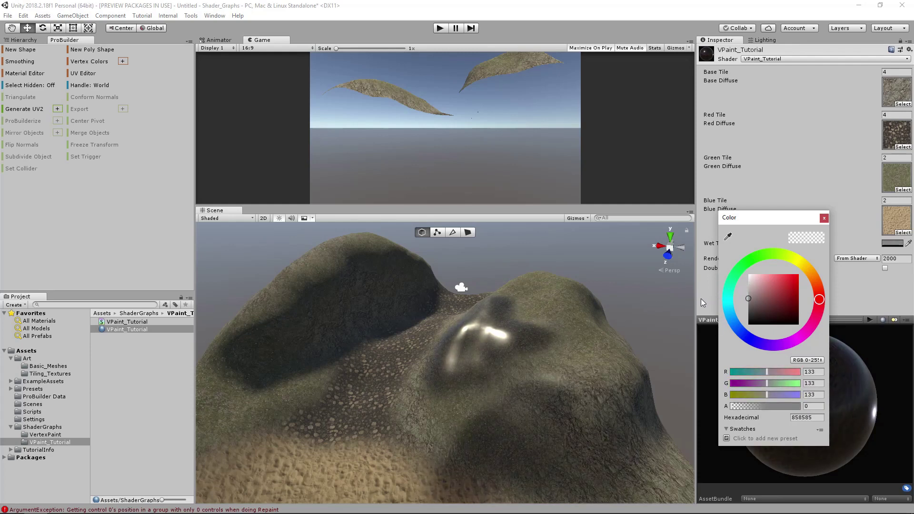
{"action": "left_click", "coordinate": [824, 218]}
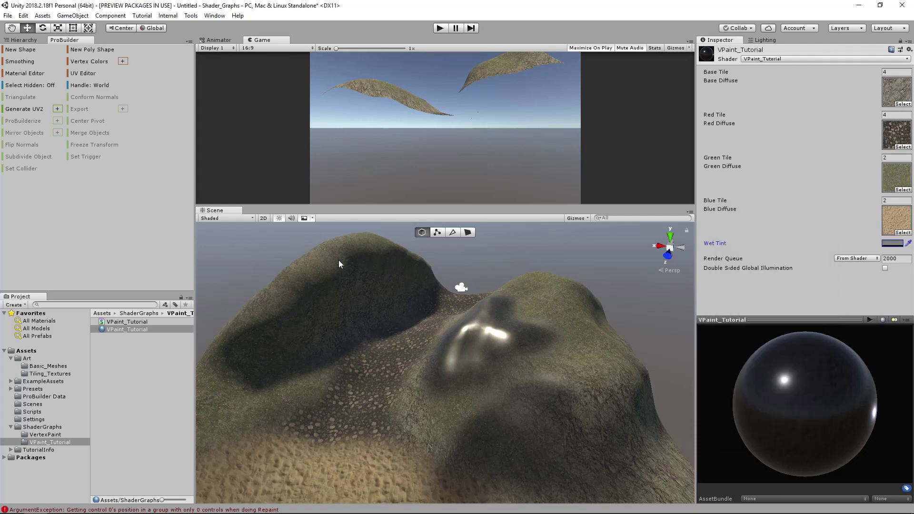
Open the vertex painter, limit its channel mask to alpha, and check the alpha of the second black brush colour.
{"action": "left_click", "coordinate": [101, 61]}
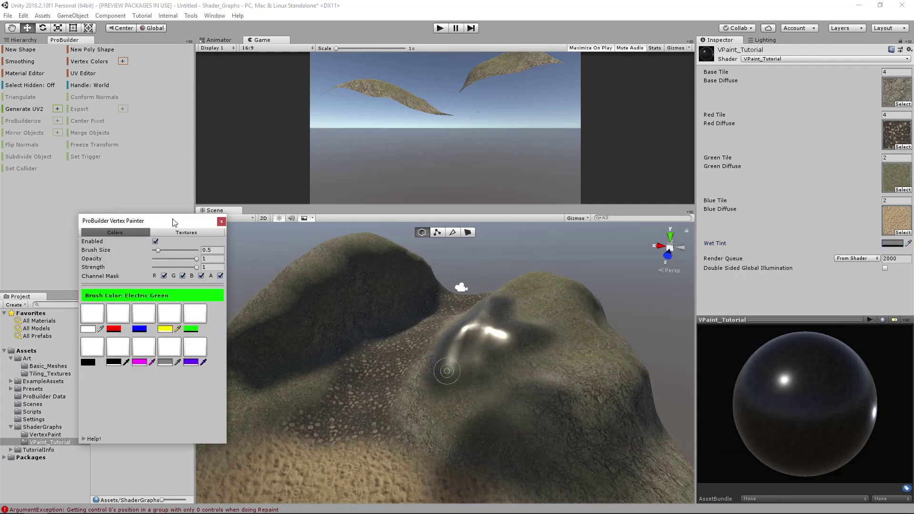
{"action": "left_click_drag", "start_coordinate": [159, 221], "coordinate": [219, 188]}
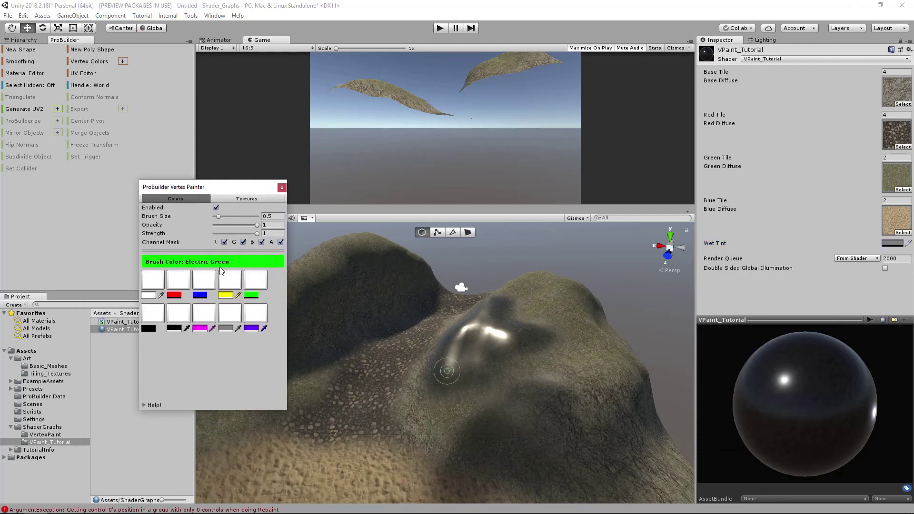
{"action": "left_click", "coordinate": [176, 322]}
{"action": "left_click", "coordinate": [243, 242]}
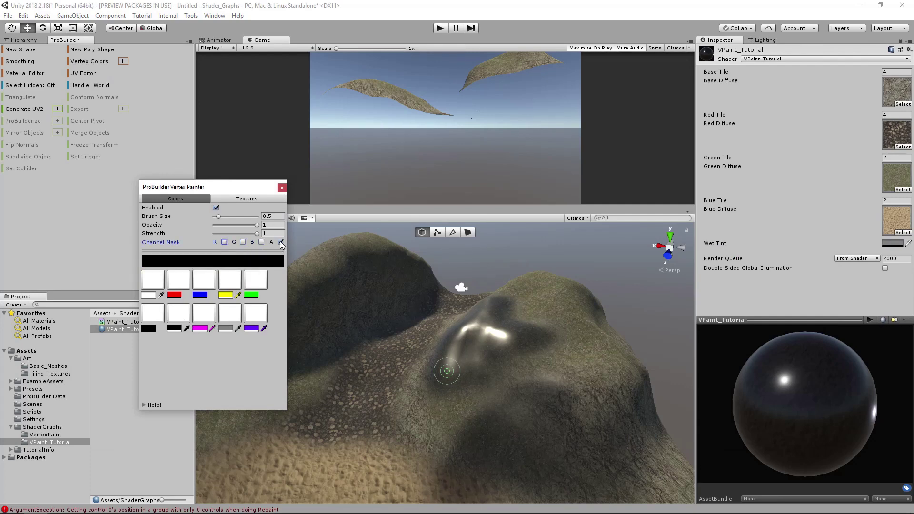
{"action": "left_click", "coordinate": [174, 330]}
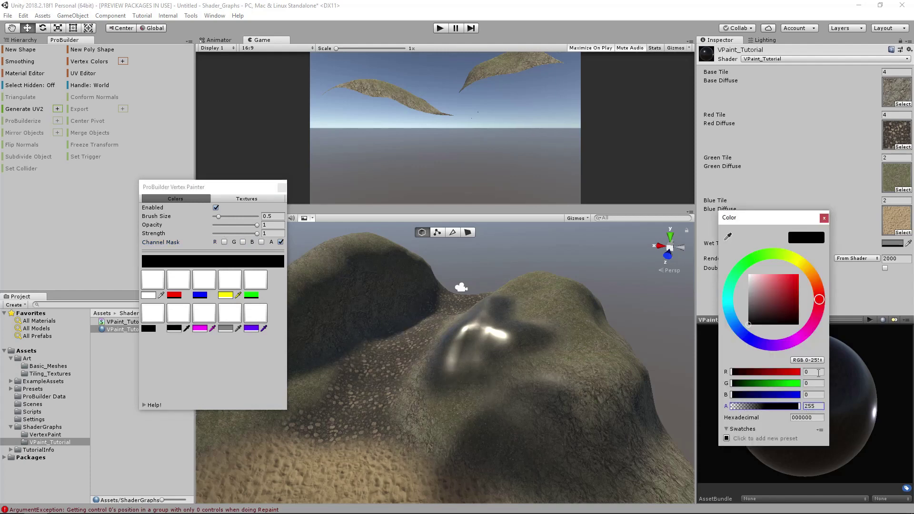
{"action": "left_click", "coordinate": [824, 220]}
Set the first black brush colour's alpha to 0 and paint over the wet patch on the hill.
{"action": "mouse_move", "coordinate": [396, 354]}
{"action": "left_mouse_down", "text": "alt"}
{"action": "mouse_move", "coordinate": [422, 380]}
{"action": "mouse_move", "coordinate": [360, 367]}
{"action": "mouse_move", "coordinate": [469, 286]}
{"action": "mouse_move", "coordinate": [453, 353]}
{"action": "mouse_move", "coordinate": [345, 468]}
{"action": "mouse_move", "coordinate": [536, 364]}
{"action": "mouse_move", "coordinate": [482, 399]}
{"action": "mouse_move", "coordinate": [571, 381]}
{"action": "left_mouse_up", "text": "alt"}
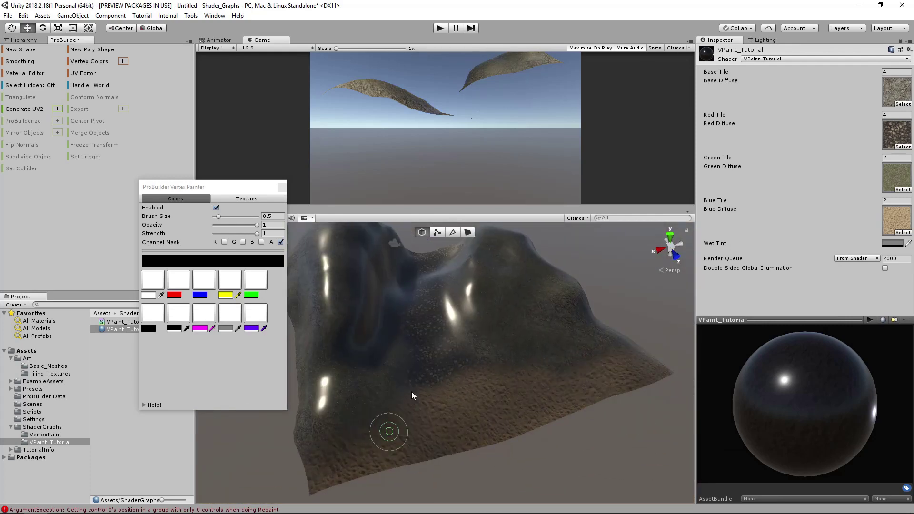
{"action": "mouse_move", "coordinate": [429, 302]}
{"action": "left_mouse_down", "text": "alt"}
{"action": "mouse_move", "coordinate": [581, 367]}
{"action": "mouse_move", "coordinate": [494, 320]}
{"action": "left_mouse_up", "text": "alt"}
{"action": "scroll", "coordinate": [494, 320], "scroll_direction": "up", "scroll_amount": 3}
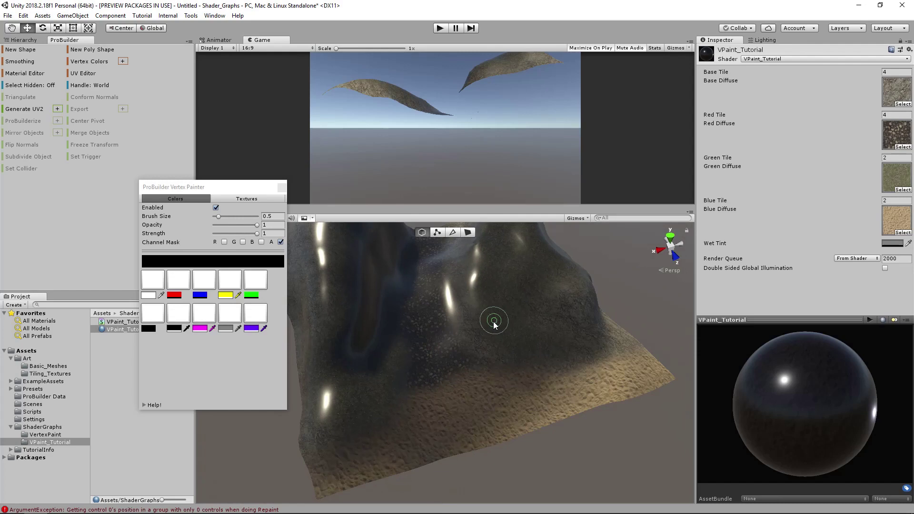
{"action": "mouse_move", "coordinate": [518, 369]}
{"action": "left_mouse_down", "text": "alt"}
{"action": "mouse_move", "coordinate": [477, 335]}
{"action": "mouse_move", "coordinate": [417, 342]}
{"action": "left_mouse_up", "text": "alt"}
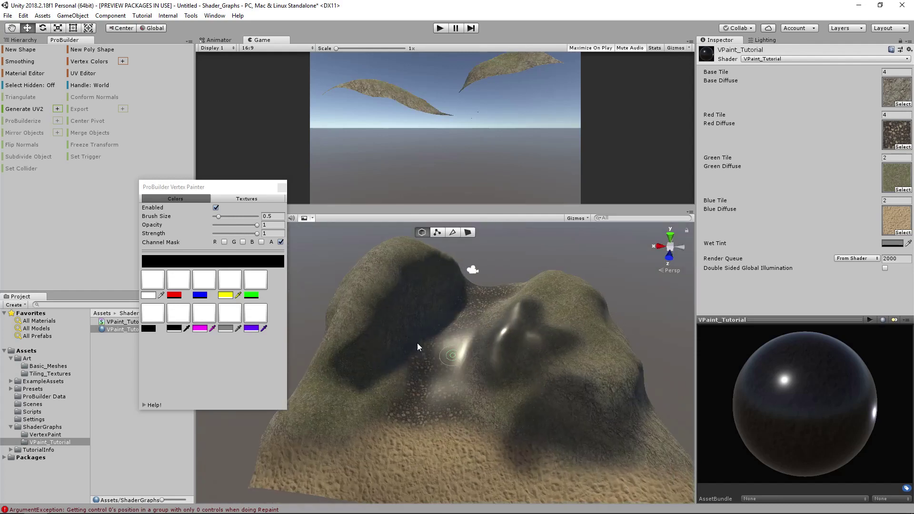
{"action": "left_click", "coordinate": [152, 319]}
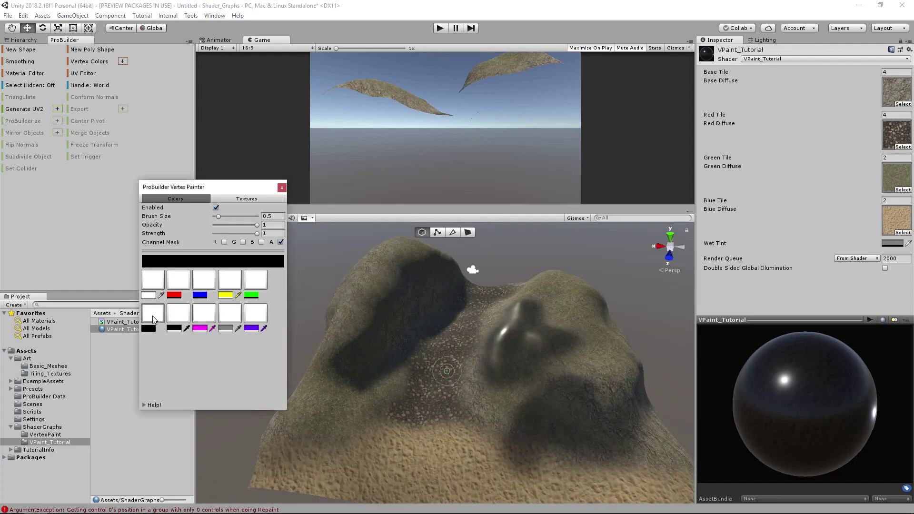
{"action": "left_click", "coordinate": [149, 329]}
{"action": "left_click_drag", "start_coordinate": [735, 408], "coordinate": [710, 407]}
{"action": "left_click", "coordinate": [824, 218]}
{"action": "mouse_move", "coordinate": [483, 369]}
{"action": "left_mouse_down"}
{"action": "mouse_move", "coordinate": [498, 364]}
{"action": "mouse_move", "coordinate": [634, 417]}
{"action": "left_mouse_up"}
Set the brush size to 0.1 and paint the pebbled hillside black in the red, green and blue channels only.
{"action": "left_click", "coordinate": [281, 216]}
{"action": "type", "text": "0.1"}
{"action": "key", "text": "Tab"}
{"action": "mouse_move", "coordinate": [439, 325]}
{"action": "left_mouse_down", "text": "alt"}
{"action": "mouse_move", "coordinate": [362, 339]}
{"action": "mouse_move", "coordinate": [486, 362]}
{"action": "left_mouse_up", "text": "alt"}
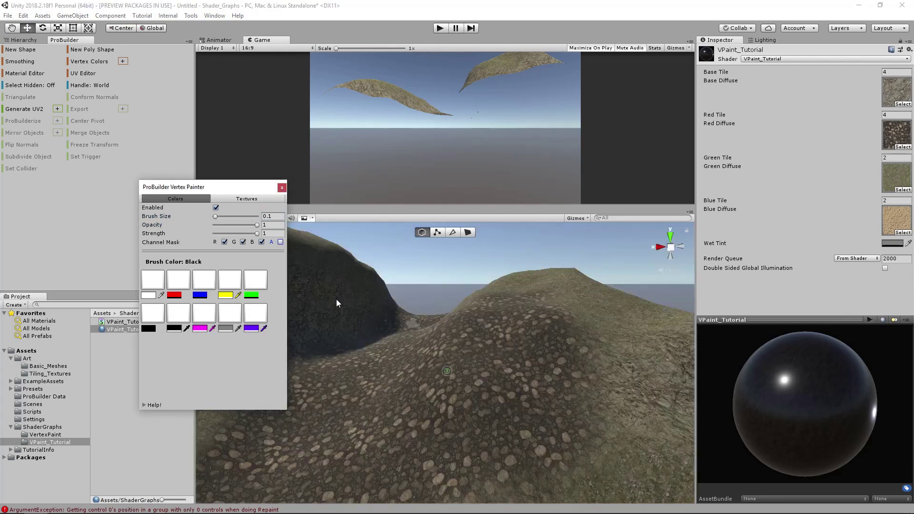
{"action": "left_click_drag", "start_coordinate": [336, 299], "coordinate": [494, 367], "text": "alt"}
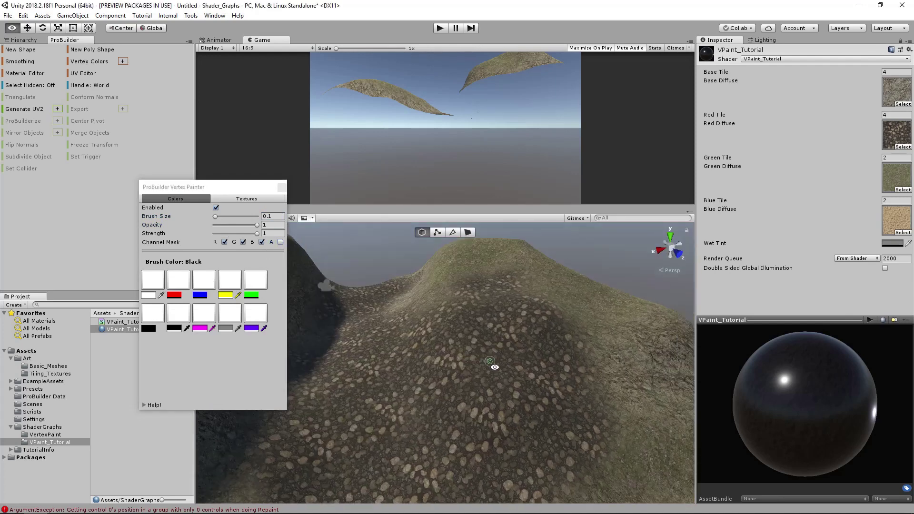
{"action": "mouse_move", "coordinate": [501, 326]}
{"action": "left_mouse_down"}
{"action": "mouse_move", "coordinate": [478, 281]}
{"action": "mouse_move", "coordinate": [565, 443]}
{"action": "left_mouse_up"}
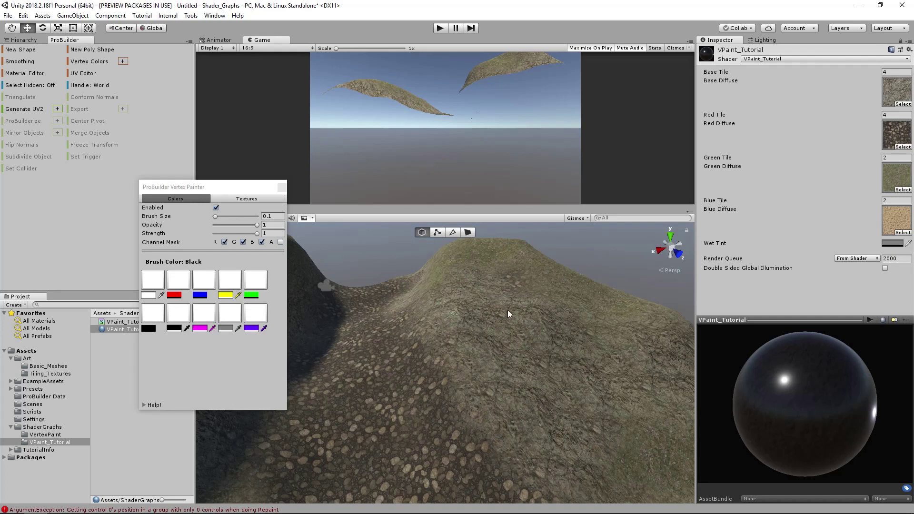
Paint the bare rock slope of the hill with the Electric Green brush colour.
{"action": "left_click", "coordinate": [251, 295]}
{"action": "mouse_move", "coordinate": [464, 328]}
{"action": "middle_mouse_down"}
{"action": "mouse_move", "coordinate": [457, 324]}
{"action": "mouse_move", "coordinate": [442, 338]}
{"action": "middle_mouse_up"}
{"action": "left_click_drag", "start_coordinate": [442, 337], "coordinate": [561, 430]}
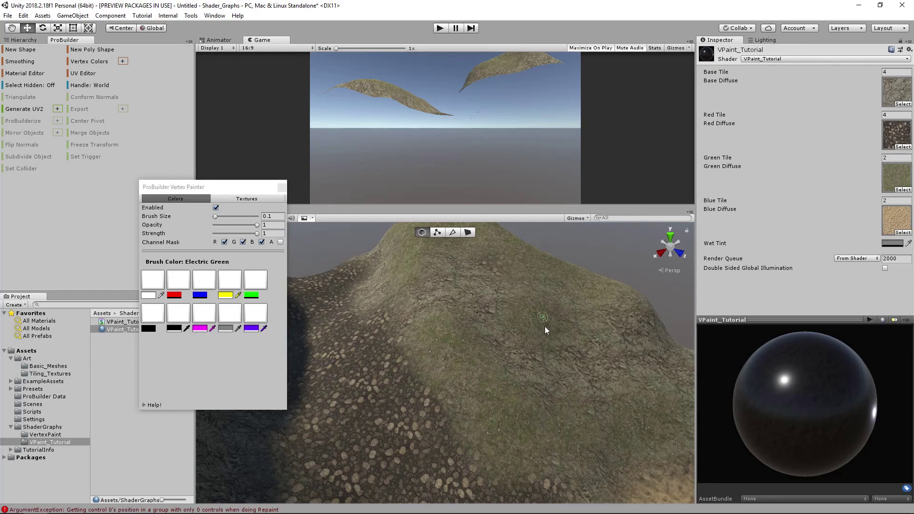
{"action": "left_click_drag", "start_coordinate": [634, 359], "coordinate": [322, 291], "text": "alt"}
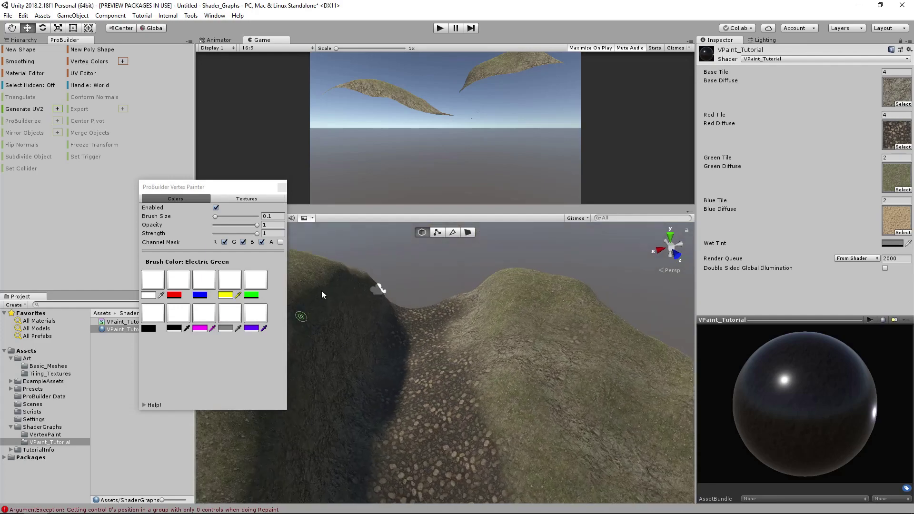
Open the VPaint_Tutorial shader graph beside the terrain and select its Split node in close-up.
{"action": "mouse_move", "coordinate": [216, 188]}
{"action": "left_mouse_down"}
{"action": "mouse_move", "coordinate": [212, 196]}
{"action": "mouse_move", "coordinate": [293, 233]}
{"action": "left_mouse_up"}
{"action": "double_click", "coordinate": [118, 322]}
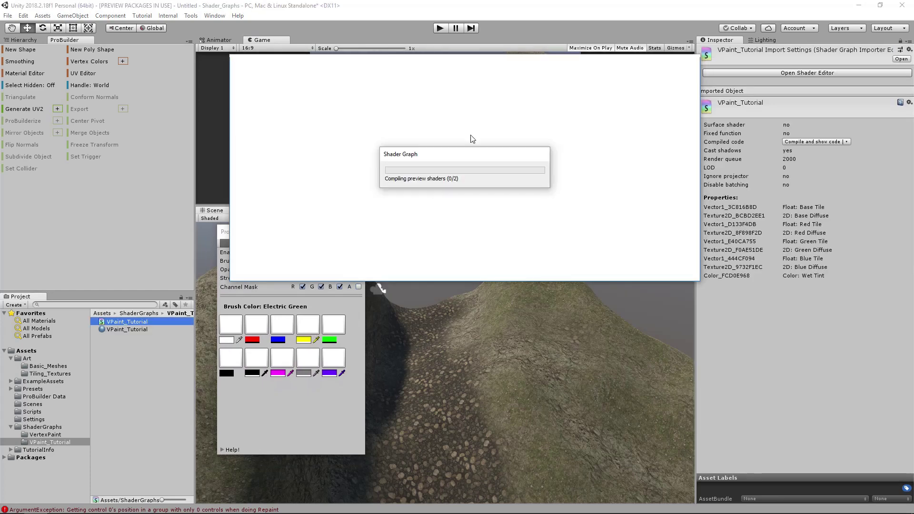
{"action": "left_click_drag", "start_coordinate": [416, 63], "coordinate": [518, 82]}
{"action": "scroll", "coordinate": [471, 188], "scroll_direction": "up", "scroll_amount": 5}
{"action": "left_click_drag", "start_coordinate": [424, 156], "coordinate": [455, 177]}
{"action": "scroll", "coordinate": [452, 172], "scroll_direction": "up", "scroll_amount": 2}
{"action": "left_click", "coordinate": [454, 179]}
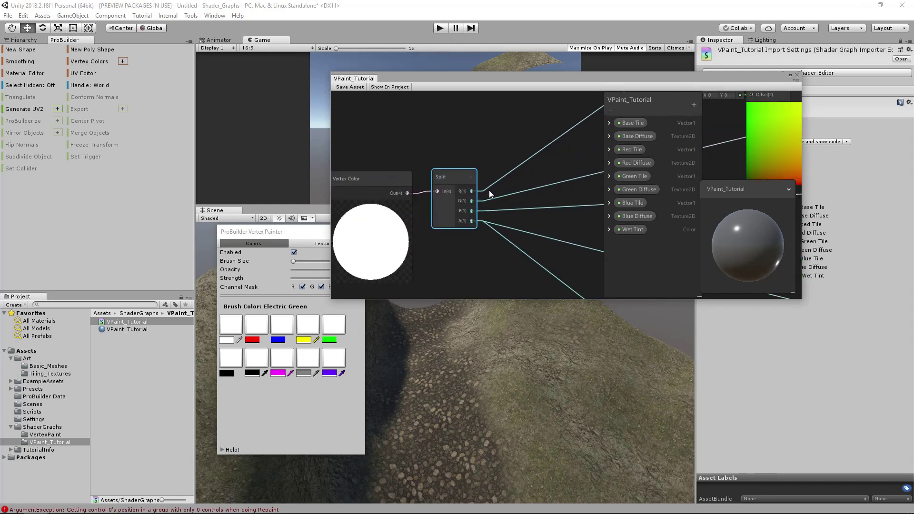
Make red the brush colour with its alpha at 0, and arrange the painter and graph windows clear of the terrain.
{"action": "left_click_drag", "start_coordinate": [280, 232], "coordinate": [226, 195]}
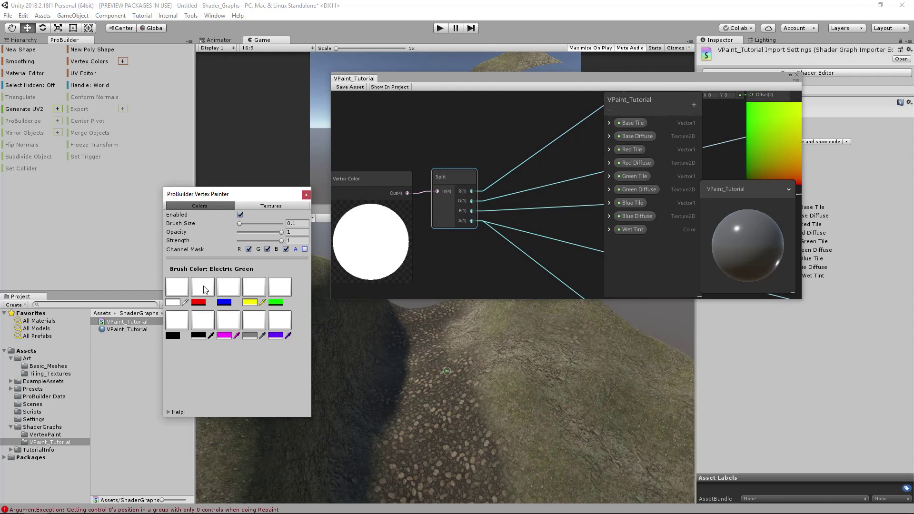
{"action": "left_click", "coordinate": [199, 303]}
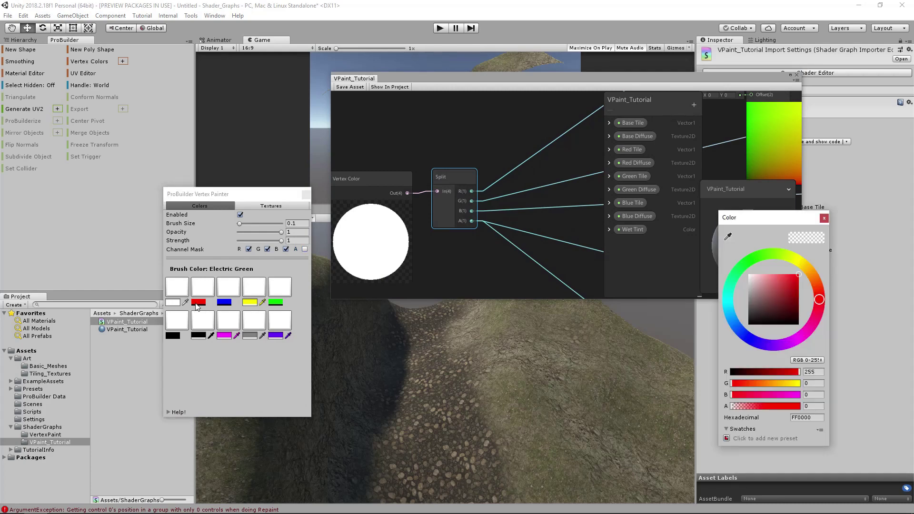
{"action": "left_click_drag", "start_coordinate": [745, 407], "coordinate": [705, 412]}
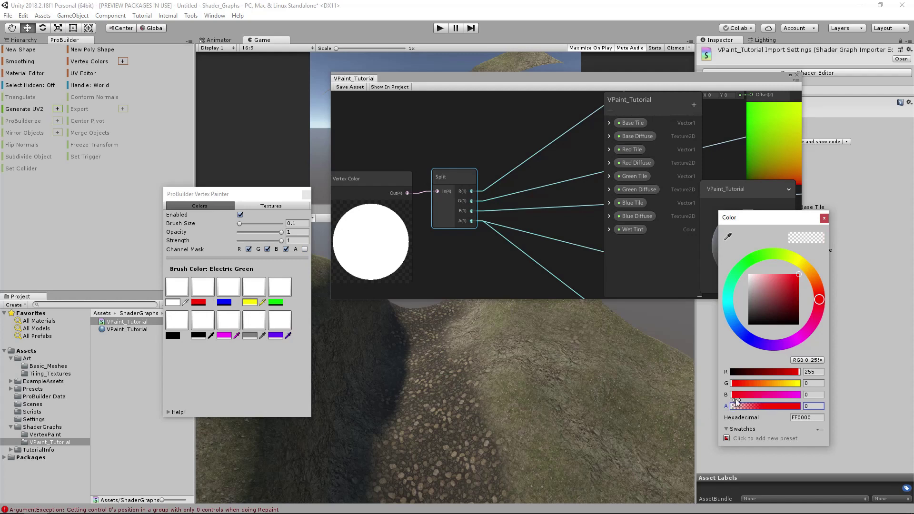
{"action": "left_click", "coordinate": [825, 219]}
{"action": "left_click", "coordinate": [267, 214]}
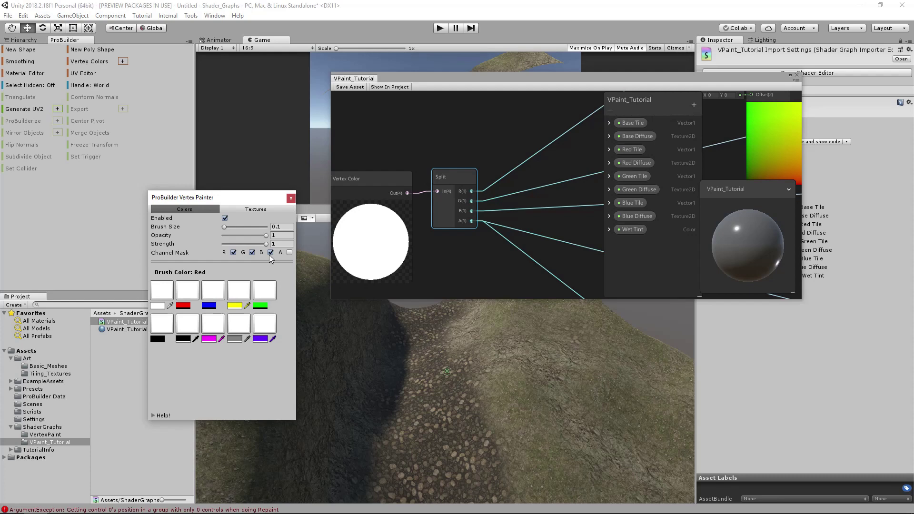
{"action": "left_click_drag", "start_coordinate": [242, 198], "coordinate": [234, 200]}
{"action": "left_click", "coordinate": [797, 78]}
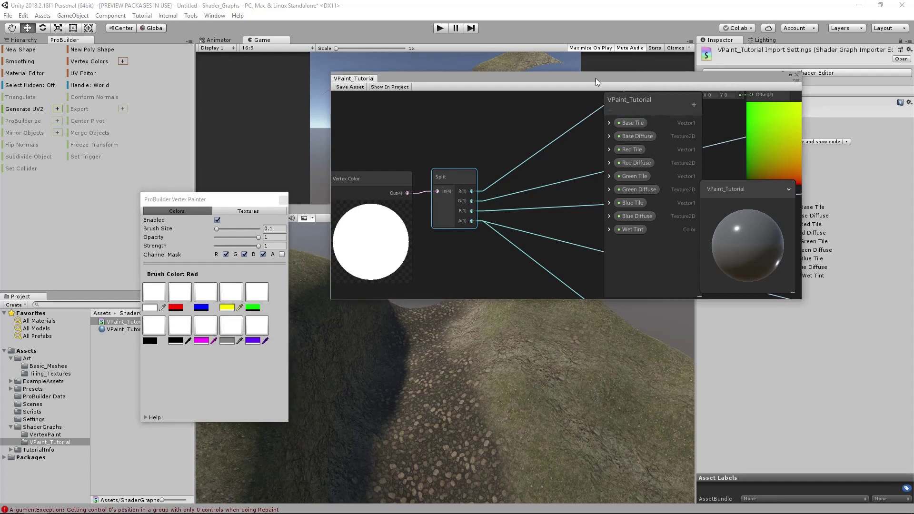
{"action": "left_click_drag", "start_coordinate": [596, 78], "coordinate": [551, 12]}
Try painting a wet patch on the hill with opaque black in the alpha channel only, and undo the stroke.
{"action": "left_click", "coordinate": [226, 255]}
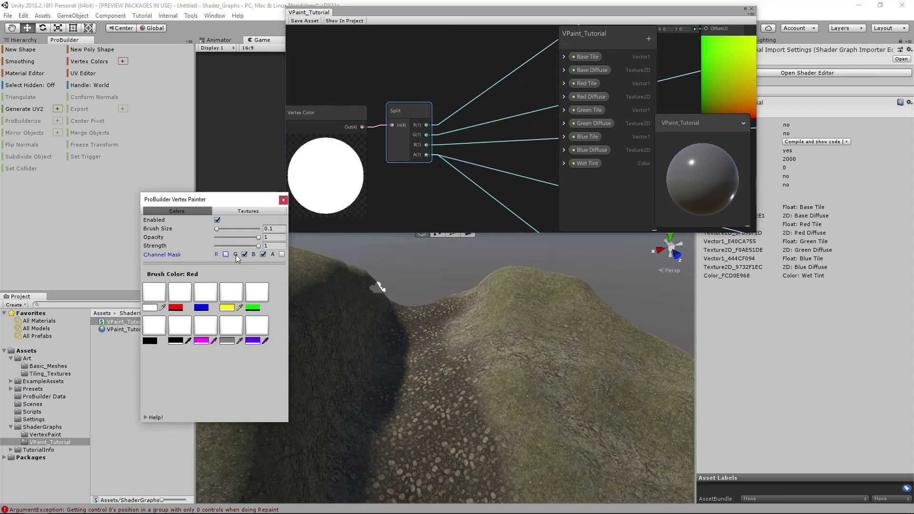
{"action": "left_click", "coordinate": [186, 329]}
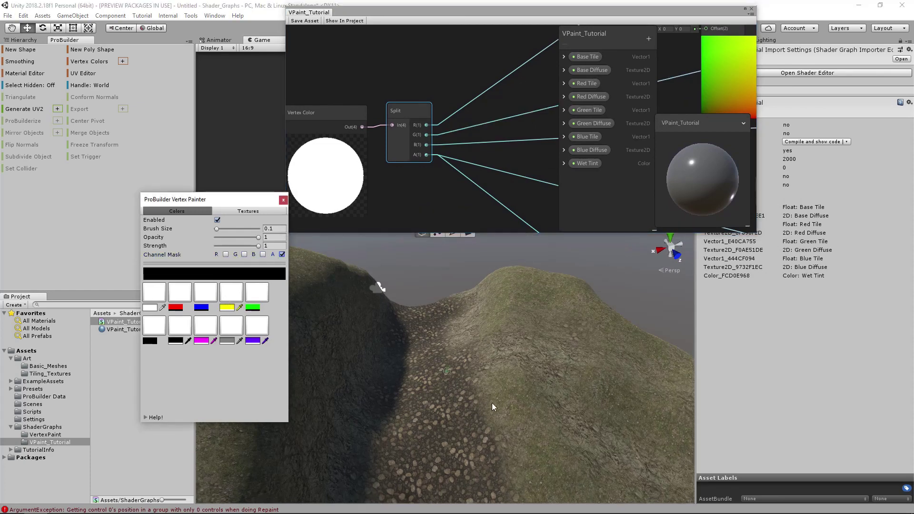
{"action": "scroll", "coordinate": [419, 381], "scroll_direction": "up", "scroll_amount": 3}
{"action": "mouse_move", "coordinate": [461, 376]}
{"action": "left_mouse_down"}
{"action": "mouse_move", "coordinate": [449, 435]}
{"action": "mouse_move", "coordinate": [404, 432]}
{"action": "mouse_move", "coordinate": [423, 384]}
{"action": "left_mouse_up"}
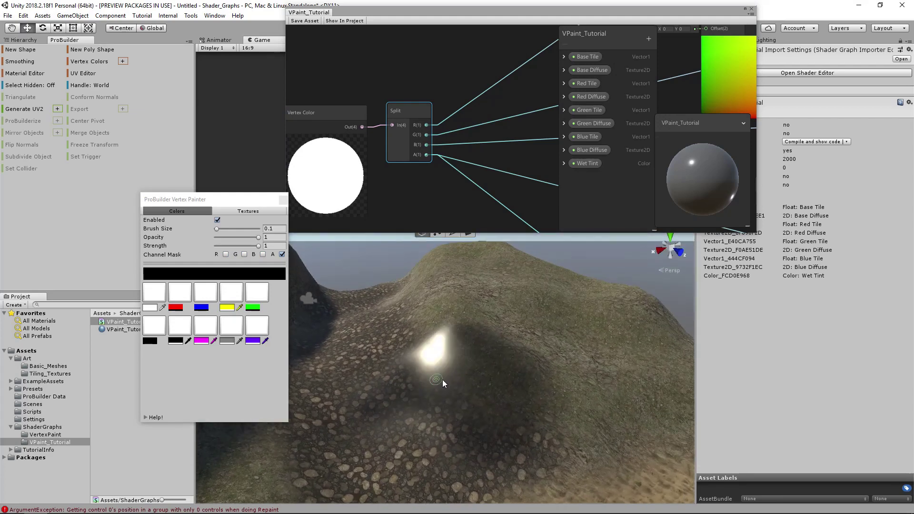
{"action": "key", "text": "ctrl+z"}
Enable the red, green and blue channels in the mask alongside alpha.
{"action": "left_click", "coordinate": [263, 254]}
{"action": "left_click", "coordinate": [245, 254]}
{"action": "left_click", "coordinate": [226, 254]}
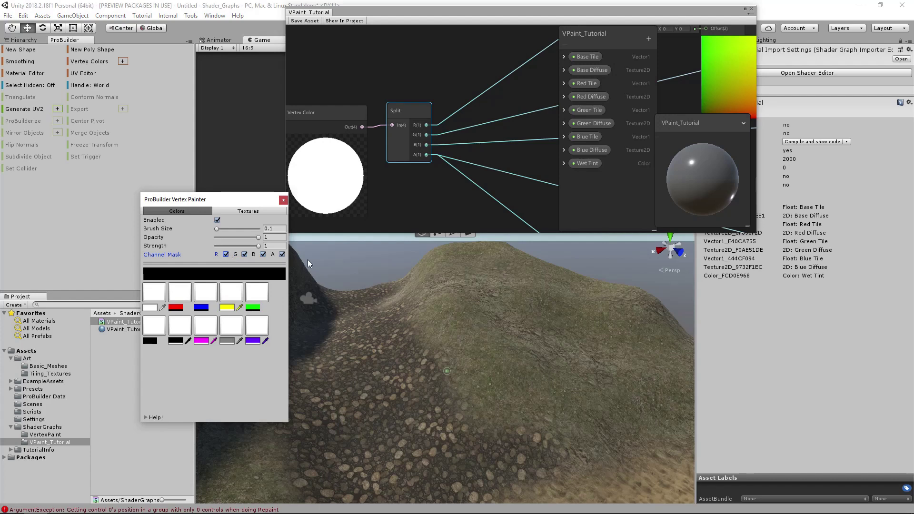
Raise the red brush colour's alpha and paint red over the grassy hillside beside the pebbles.
{"action": "left_click", "coordinate": [180, 291]}
{"action": "left_click", "coordinate": [176, 307]}
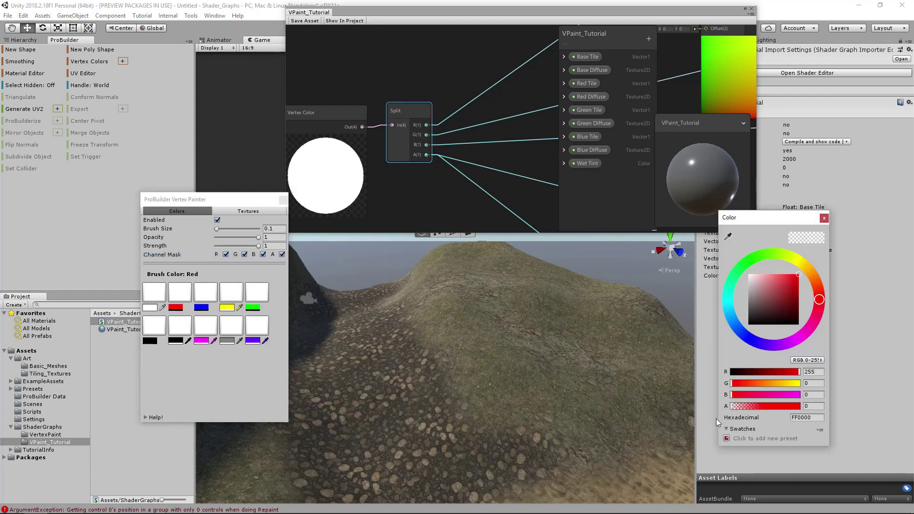
{"action": "left_click", "coordinate": [814, 406]}
{"action": "type", "text": "202"}
{"action": "left_click_drag", "start_coordinate": [825, 408], "coordinate": [829, 408]}
{"action": "left_click", "coordinate": [825, 219]}
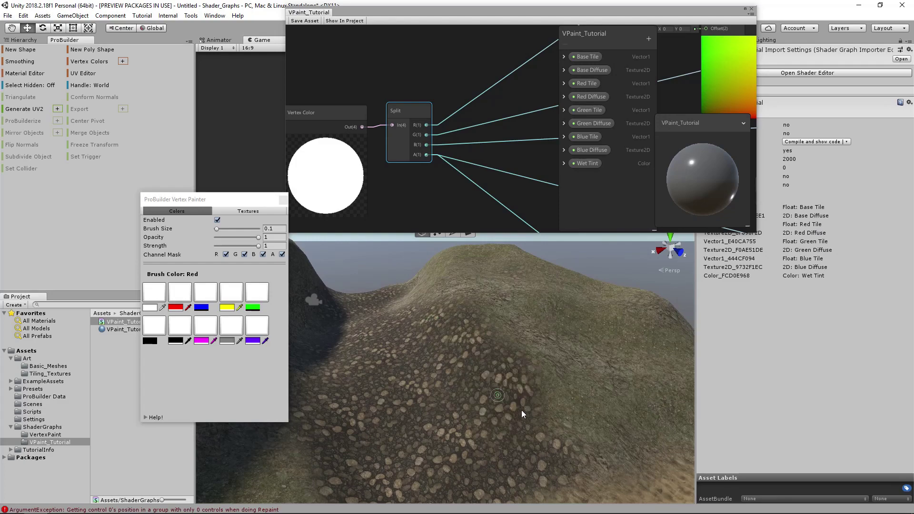
{"action": "mouse_move", "coordinate": [507, 418]}
{"action": "left_mouse_down", "text": "alt"}
{"action": "mouse_move", "coordinate": [498, 418]}
{"action": "mouse_move", "coordinate": [557, 328]}
{"action": "mouse_move", "coordinate": [595, 367]}
{"action": "mouse_move", "coordinate": [512, 412]}
{"action": "left_mouse_up", "text": "alt"}
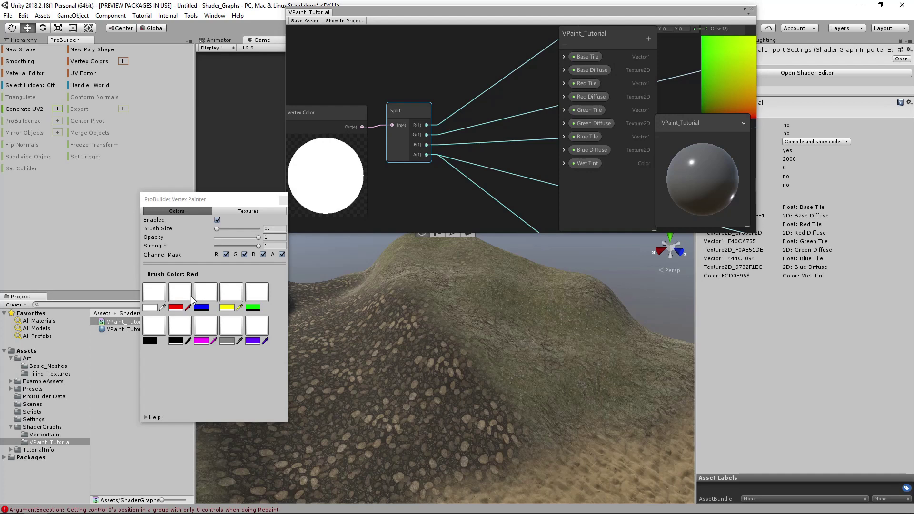
{"action": "left_click_drag", "start_coordinate": [354, 308], "coordinate": [420, 339], "text": "alt"}
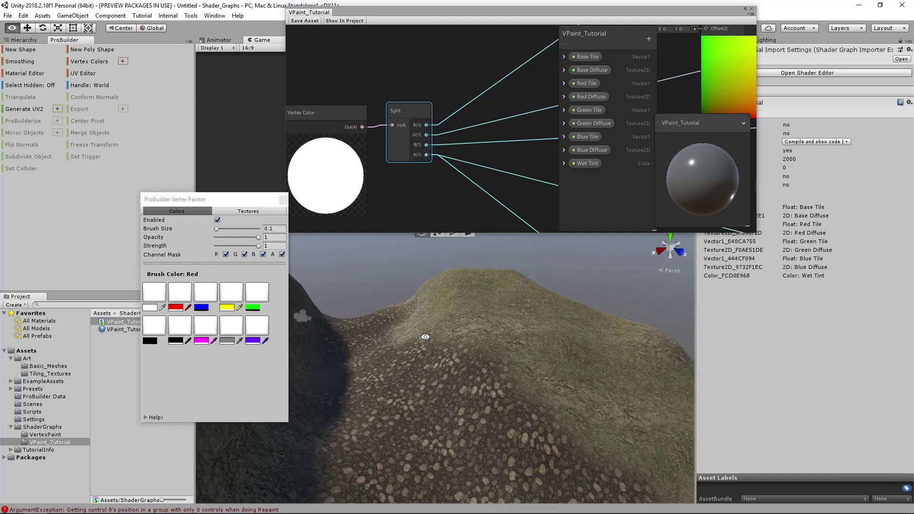
Review the shader graph from the tiled texture samples through the chained Lerp nodes to the Wet Tint and smoothness nodes.
{"action": "scroll", "coordinate": [478, 136], "scroll_direction": "down", "scroll_amount": 3}
{"action": "scroll", "coordinate": [456, 116], "scroll_direction": "up", "scroll_amount": 1}
{"action": "scroll", "coordinate": [456, 116], "scroll_direction": "down", "scroll_amount": 5}
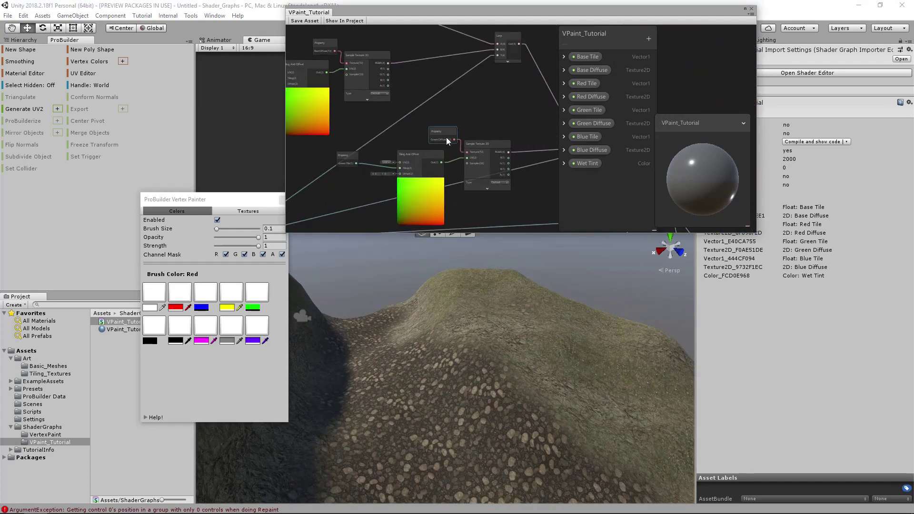
{"action": "middle_click_drag", "start_coordinate": [461, 121], "coordinate": [477, 166]}
{"action": "middle_click_drag", "start_coordinate": [362, 83], "coordinate": [360, 112]}
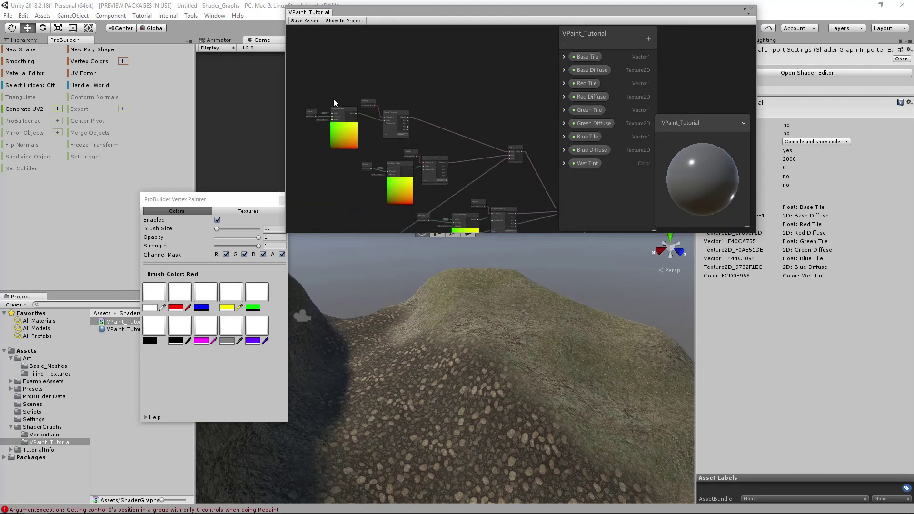
{"action": "middle_click_drag", "start_coordinate": [412, 141], "coordinate": [398, 106]}
{"action": "scroll", "coordinate": [419, 114], "scroll_direction": "up", "scroll_amount": 3}
{"action": "scroll", "coordinate": [450, 135], "scroll_direction": "down", "scroll_amount": 3}
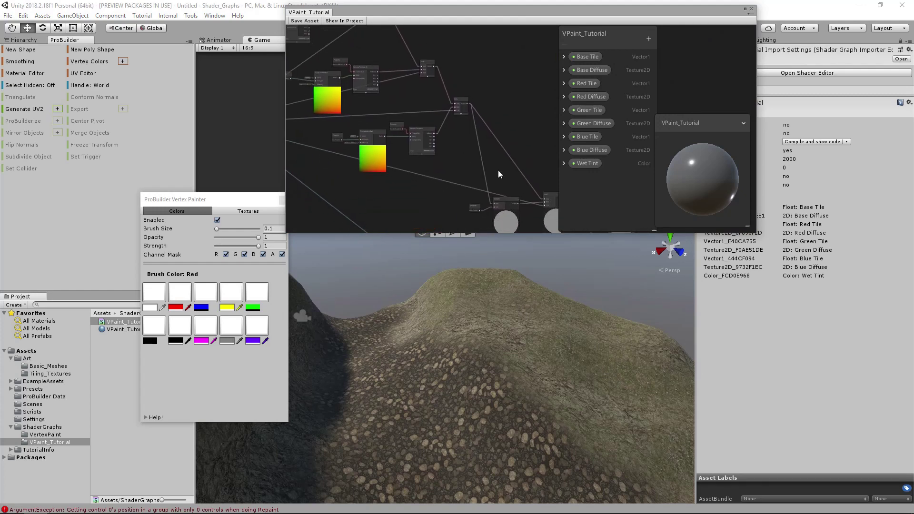
{"action": "scroll", "coordinate": [381, 119], "scroll_direction": "up", "scroll_amount": 3}
{"action": "middle_click_drag", "start_coordinate": [491, 159], "coordinate": [376, 110]}
{"action": "middle_click_drag", "start_coordinate": [464, 146], "coordinate": [390, 106]}
{"action": "middle_click_drag", "start_coordinate": [505, 139], "coordinate": [376, 43]}
{"action": "scroll", "coordinate": [434, 141], "scroll_direction": "down", "scroll_amount": 1}
{"action": "middle_click_drag", "start_coordinate": [520, 177], "coordinate": [430, 100]}
{"action": "middle_click_drag", "start_coordinate": [495, 200], "coordinate": [430, 102]}
{"action": "middle_click_drag", "start_coordinate": [447, 182], "coordinate": [456, 124]}
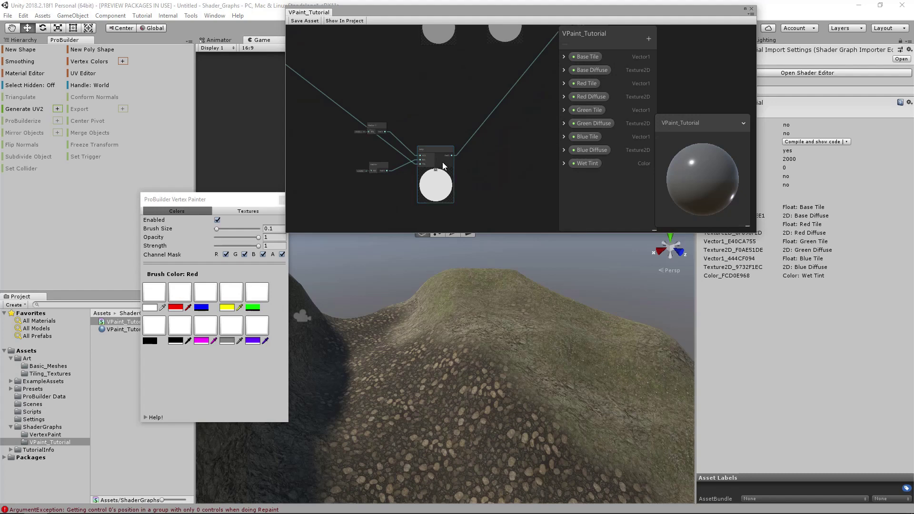
Move the smoothness Lerp node and its two input nodes up, closer to the Wet Tint nodes.
{"action": "left_click_drag", "start_coordinate": [434, 152], "coordinate": [451, 119]}
{"action": "left_click", "coordinate": [406, 186]}
{"action": "left_click_drag", "start_coordinate": [383, 129], "coordinate": [397, 110]}
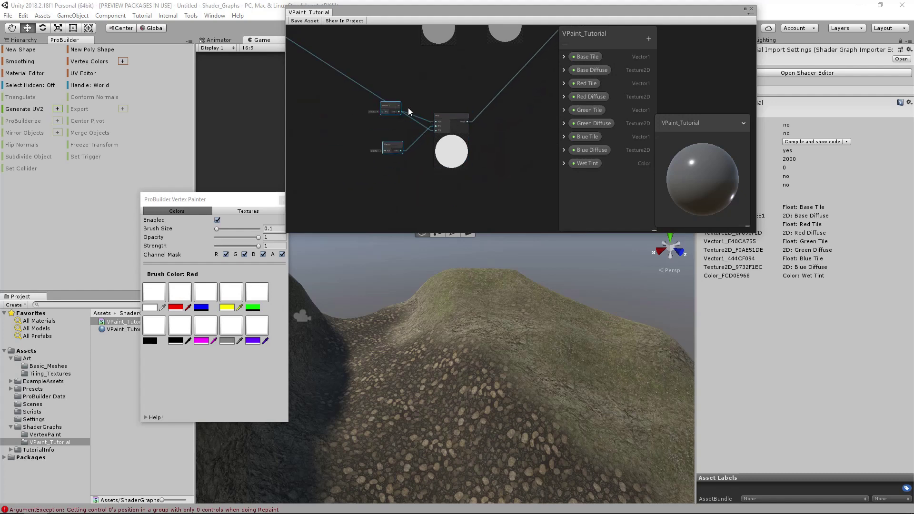
{"action": "middle_click_drag", "start_coordinate": [460, 80], "coordinate": [466, 189]}
{"action": "left_click_drag", "start_coordinate": [245, 200], "coordinate": [230, 206]}
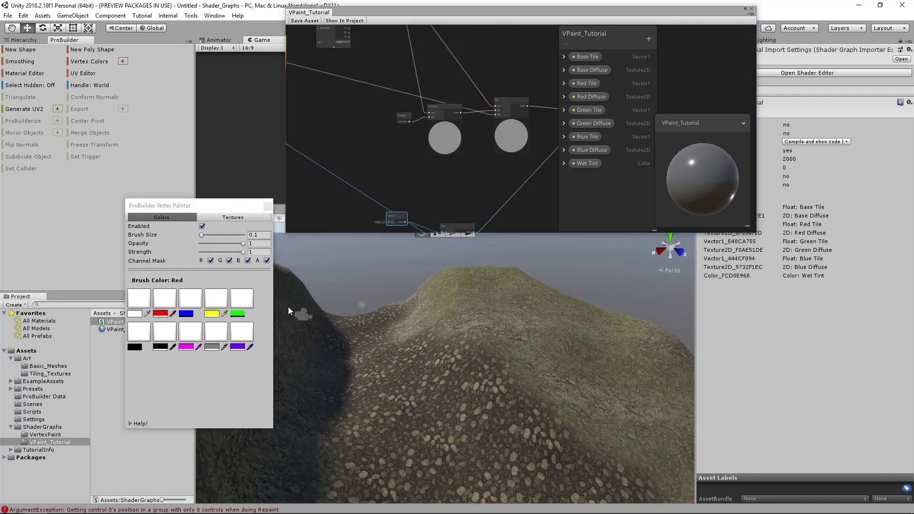
{"action": "middle_click_drag", "start_coordinate": [393, 204], "coordinate": [344, 150]}
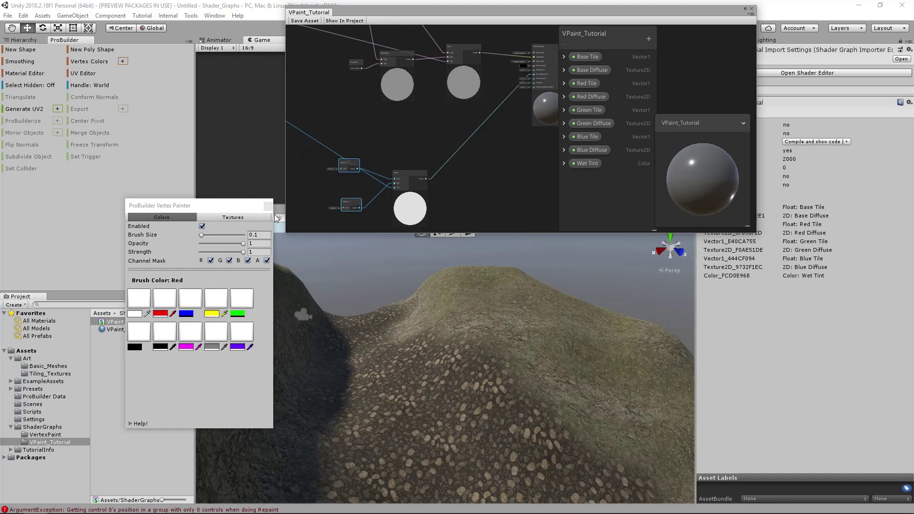
Nudge the Wet Tint Lerp node slightly higher beside its Multiply node in the shader graph.
{"action": "middle_click_drag", "start_coordinate": [407, 67], "coordinate": [440, 136]}
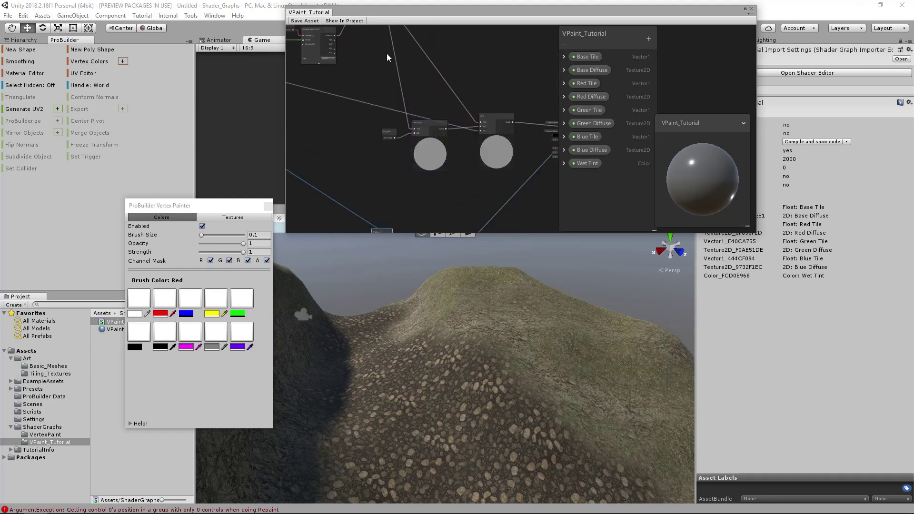
{"action": "middle_click_drag", "start_coordinate": [428, 97], "coordinate": [447, 137]}
{"action": "left_click", "coordinate": [453, 168]}
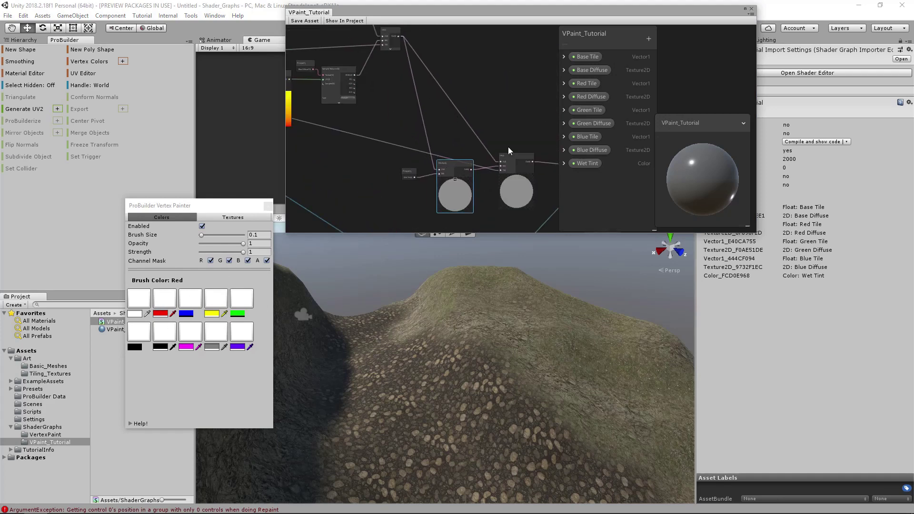
{"action": "left_click_drag", "start_coordinate": [524, 164], "coordinate": [525, 159]}
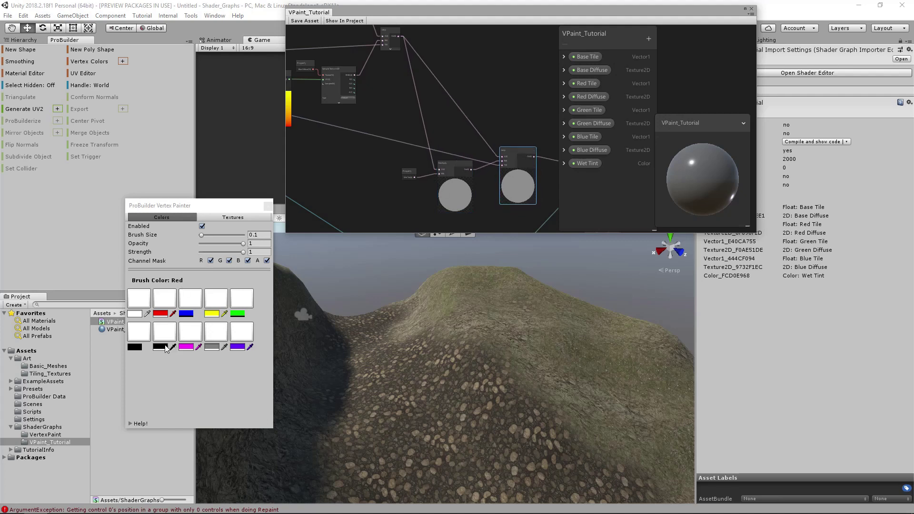
Choose blue as the brush colour and lower the red brush colour's alpha.
{"action": "left_click_drag", "start_coordinate": [510, 339], "coordinate": [486, 336], "text": "alt"}
{"action": "left_click", "coordinate": [193, 314]}
{"action": "left_click", "coordinate": [162, 314]}
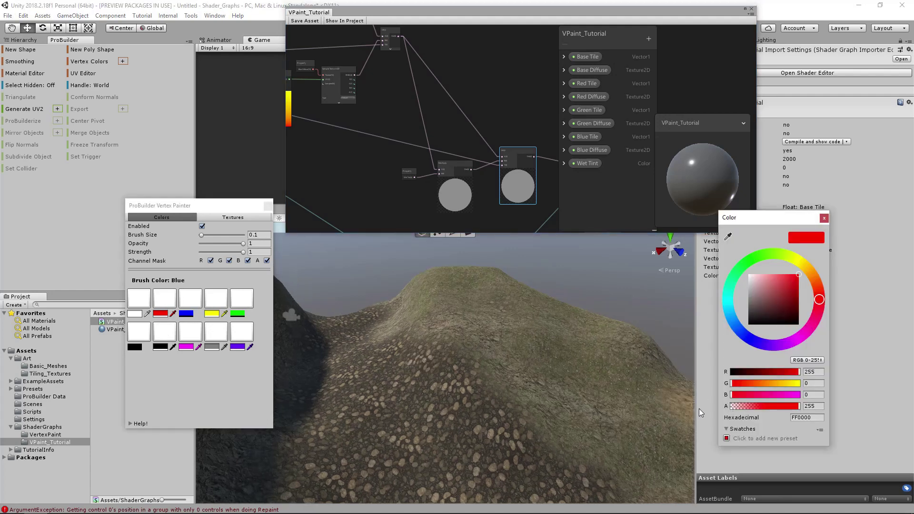
{"action": "left_click", "coordinate": [824, 219]}
{"action": "left_click_drag", "start_coordinate": [490, 363], "coordinate": [613, 339], "text": "alt"}
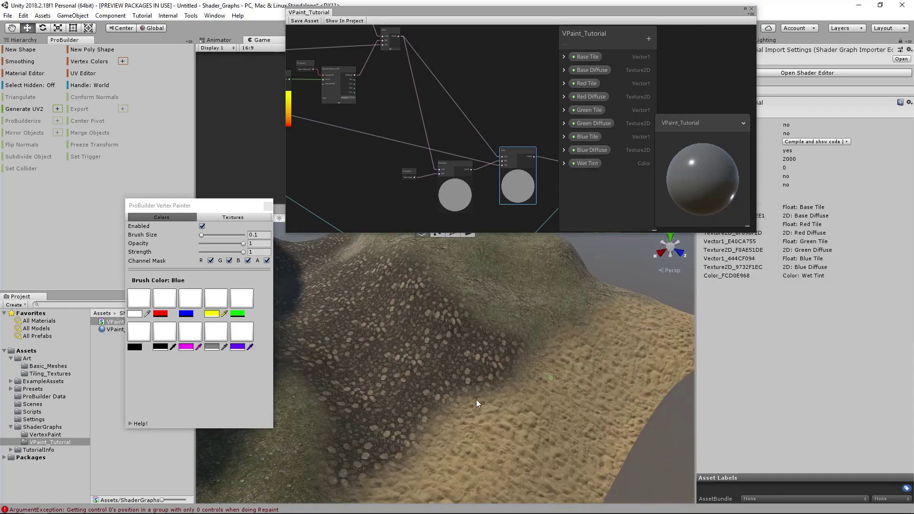
{"action": "left_click_drag", "start_coordinate": [473, 411], "coordinate": [506, 350], "text": "alt"}
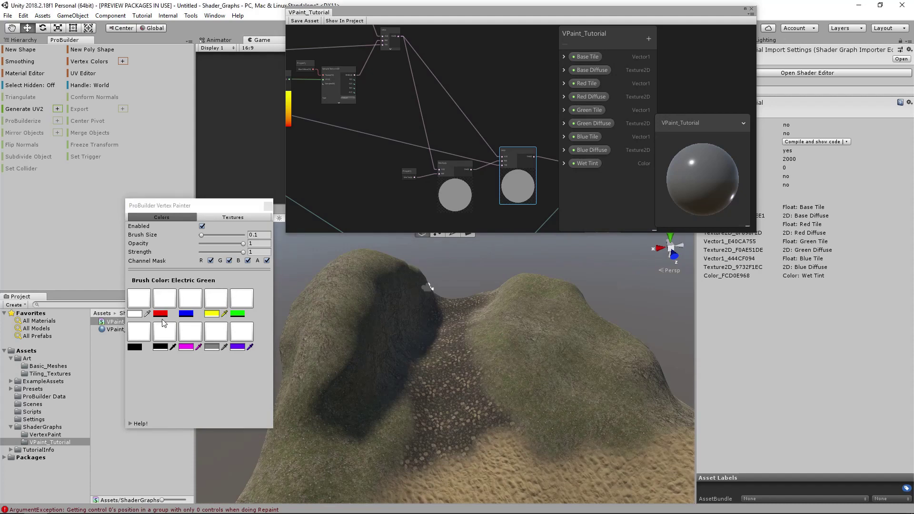
Choose the black brush colour and limit the channel mask to alpha by disabling red, green and blue.
{"action": "left_click", "coordinate": [149, 336]}
{"action": "left_click", "coordinate": [211, 261]}
{"action": "left_click", "coordinate": [229, 260]}
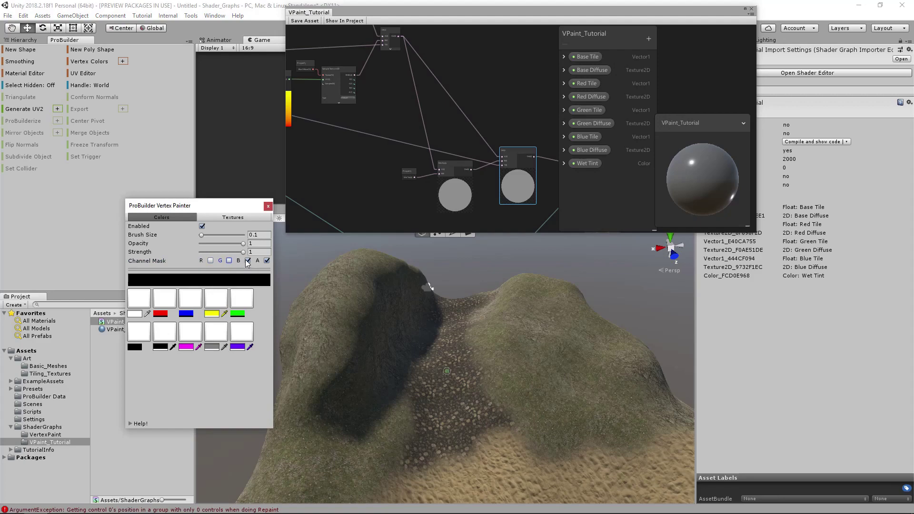
Paint wet alpha patches over the grassy hillside and the pebble path.
{"action": "left_click_drag", "start_coordinate": [362, 305], "coordinate": [521, 283], "text": "alt"}
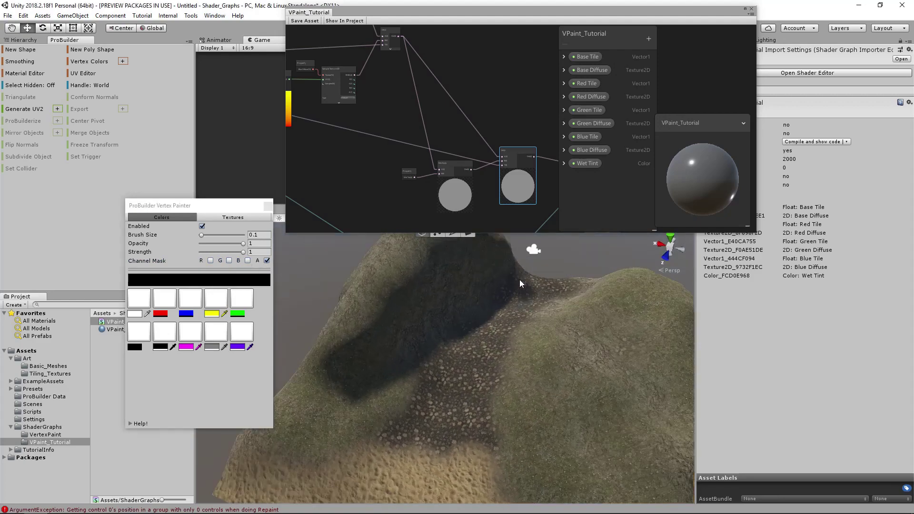
{"action": "left_click_drag", "start_coordinate": [408, 424], "coordinate": [546, 419], "text": "alt"}
{"action": "scroll", "coordinate": [495, 404], "scroll_direction": "down", "scroll_amount": 3}
{"action": "left_click_drag", "start_coordinate": [495, 404], "coordinate": [520, 397], "text": "alt"}
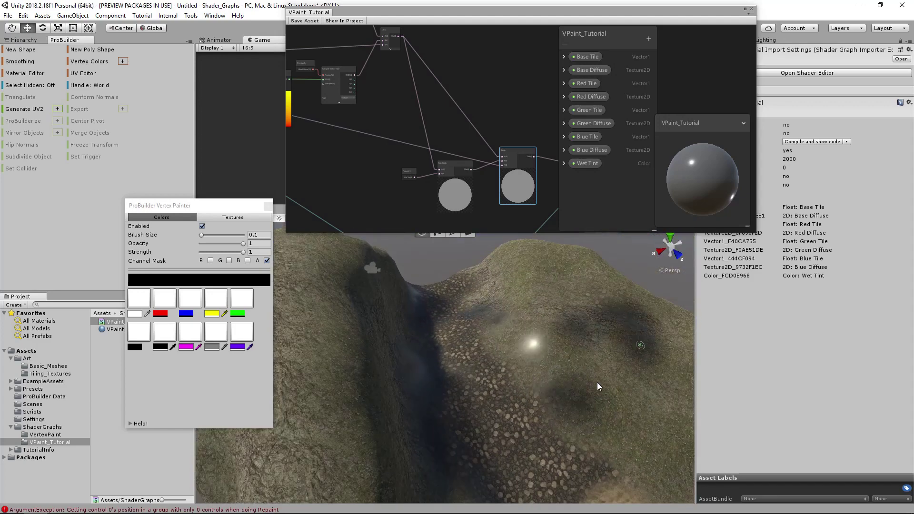
{"action": "left_click_drag", "start_coordinate": [597, 382], "coordinate": [524, 386], "text": "alt"}
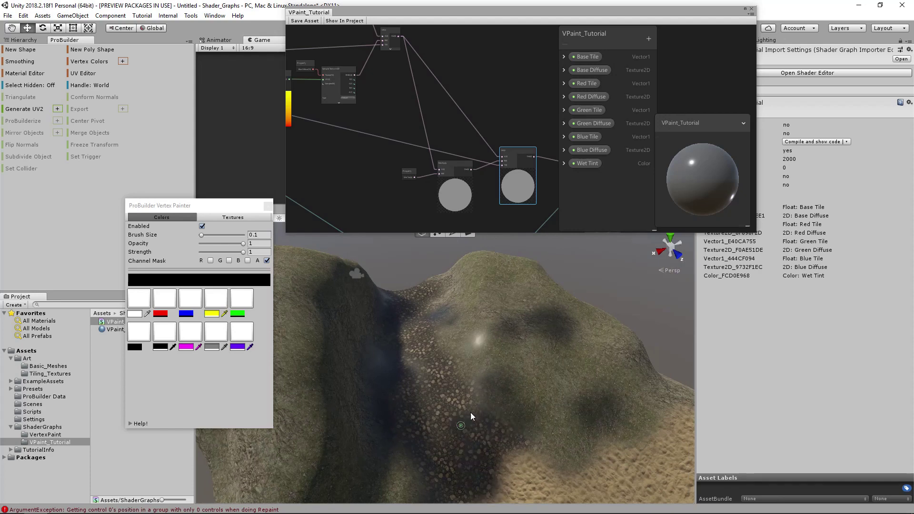
Extend the wet alpha paint along the pebble valley and onto the surrounding slopes, checking the glossy highlights from several angles.
{"action": "left_click_drag", "start_coordinate": [438, 290], "coordinate": [520, 313], "text": "alt"}
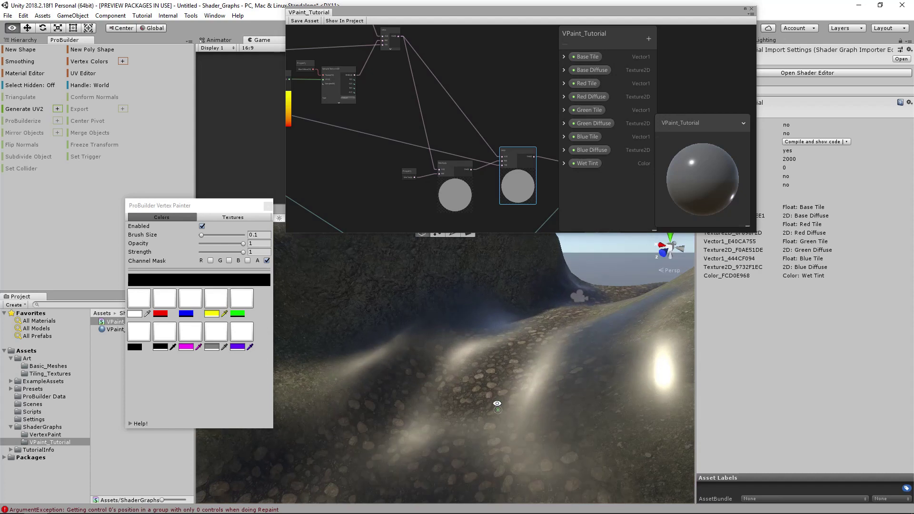
{"action": "left_click_drag", "start_coordinate": [541, 382], "coordinate": [431, 352], "text": "alt"}
{"action": "left_click_drag", "start_coordinate": [524, 364], "coordinate": [498, 380], "text": "alt"}
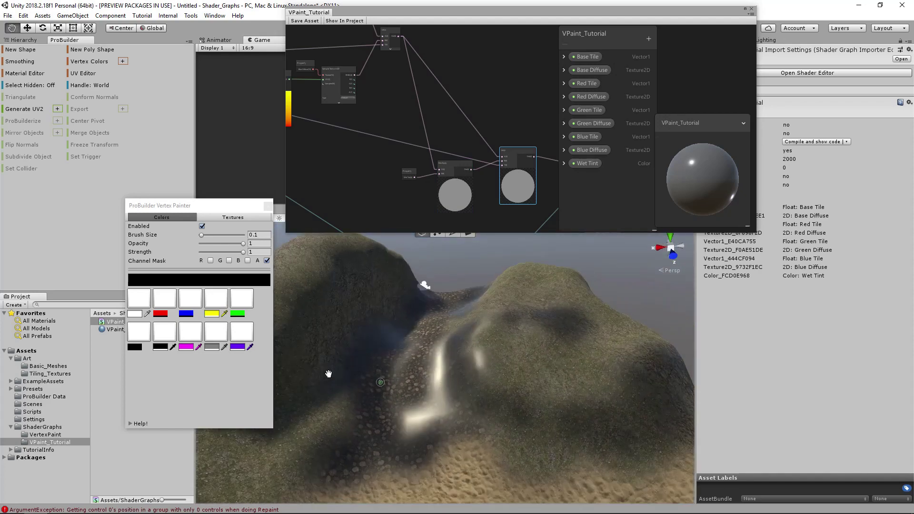
{"action": "left_click_drag", "start_coordinate": [328, 374], "coordinate": [443, 352], "text": "alt"}
{"action": "left_click_drag", "start_coordinate": [476, 343], "coordinate": [516, 353], "text": "alt"}
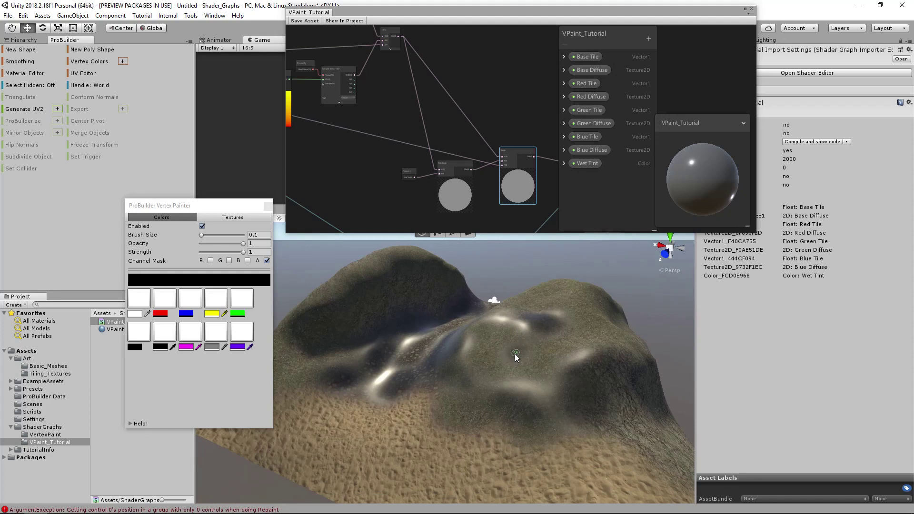
Move the floating shader graph window slightly and bring the ProBuilder Vertex Painter window to the front.
{"action": "left_click_drag", "start_coordinate": [449, 13], "coordinate": [434, 35]}
{"action": "left_click", "coordinate": [202, 199]}
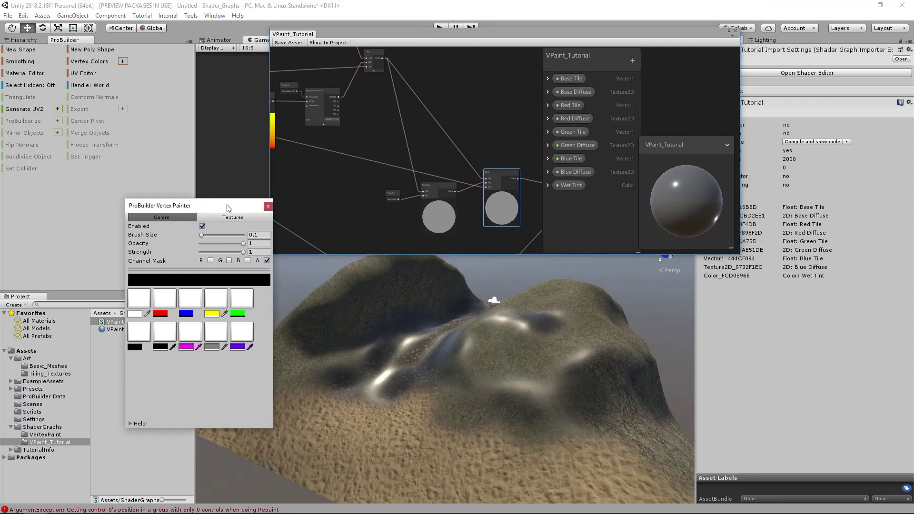